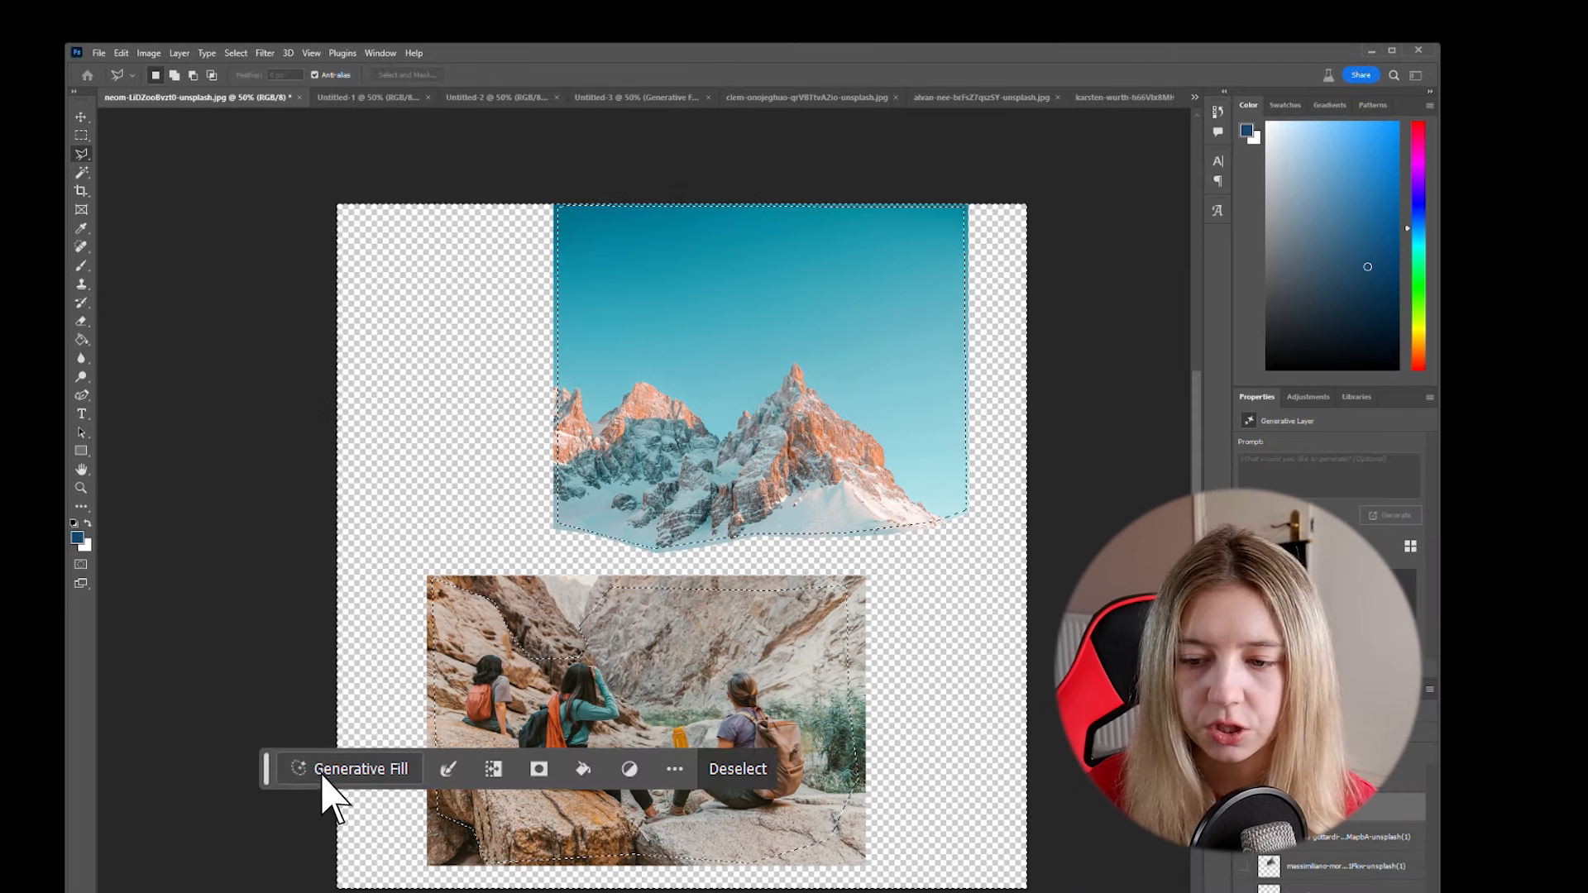
- Fill the selected canvas around the two photos using Generative Fill without a prompt, and apply the slight enlargement of the composite
click(322, 775)
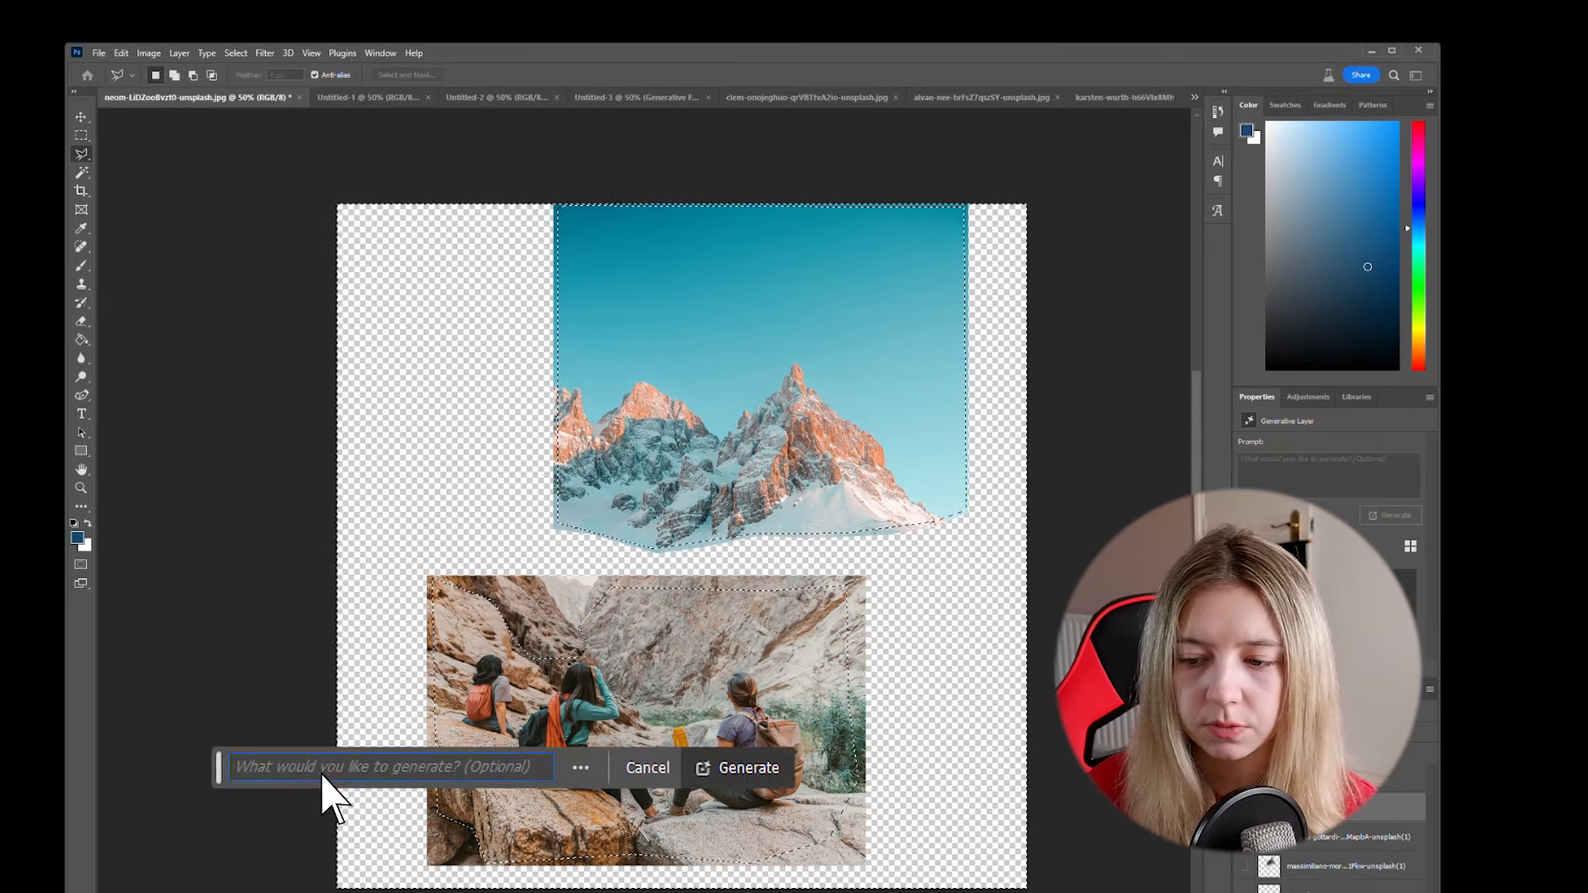
click(716, 779)
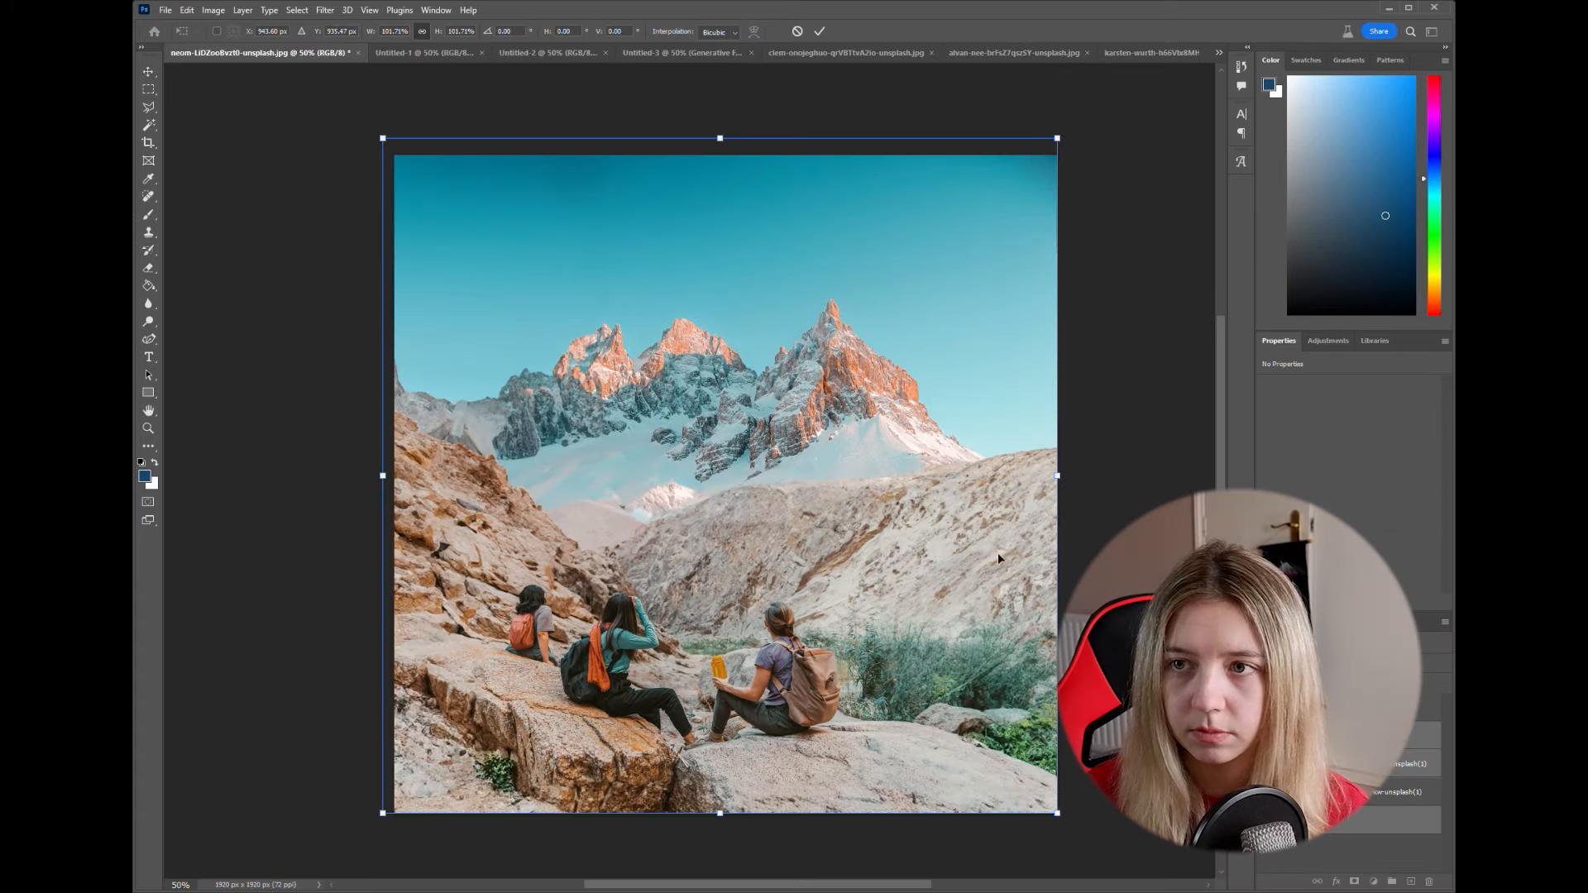
click(819, 33)
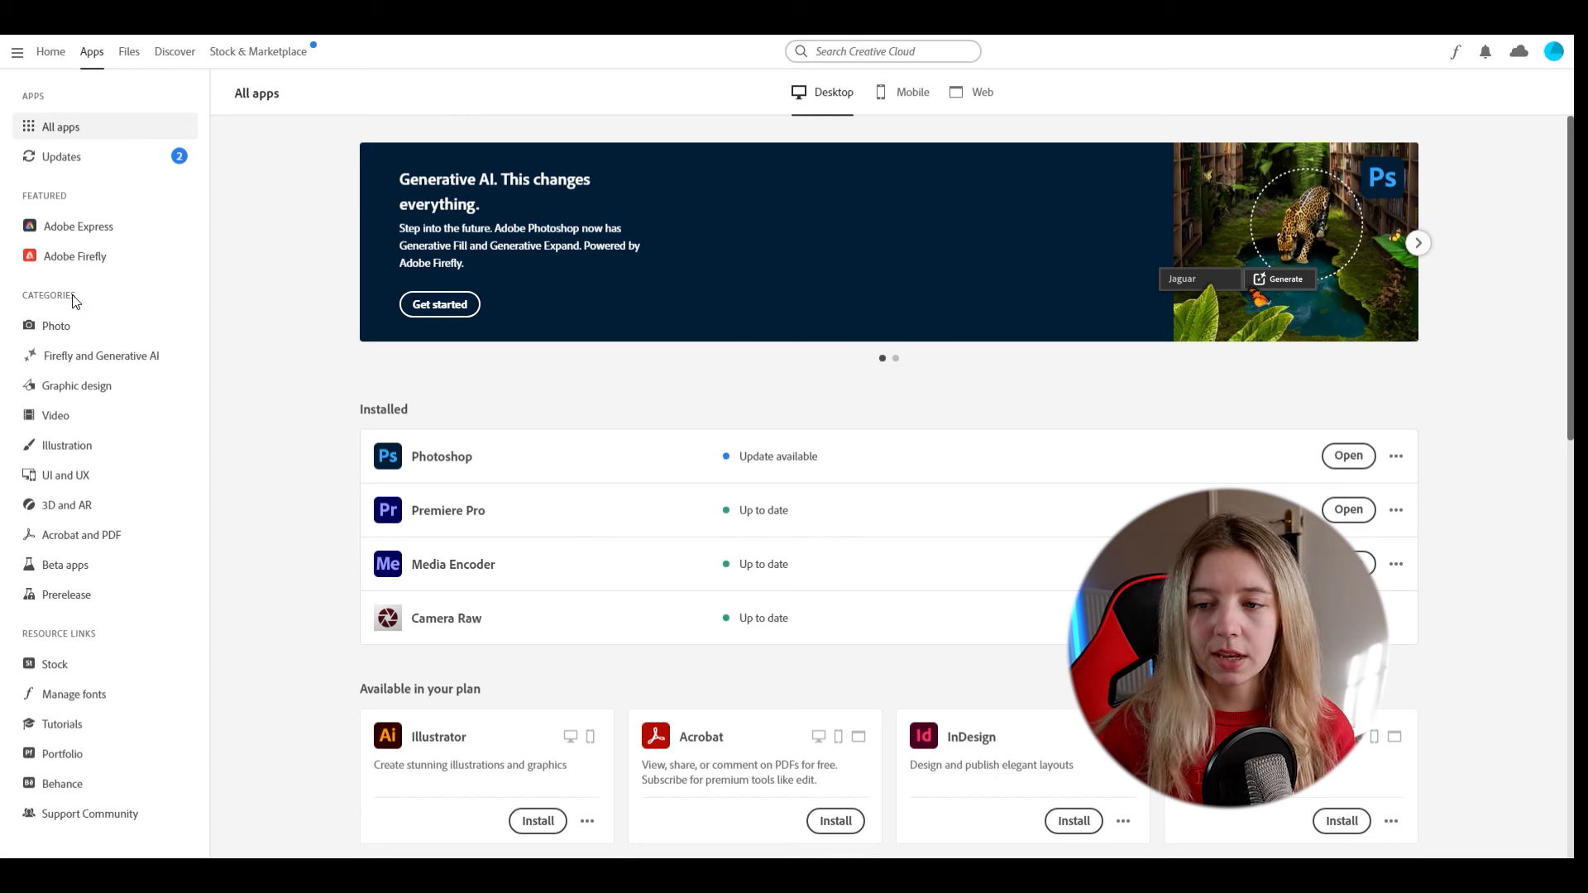
- Browse the list of beta apps in Creative Cloud
click(66, 568)
scroll(240, 594, down, 3)
scroll(240, 594, up, 1)
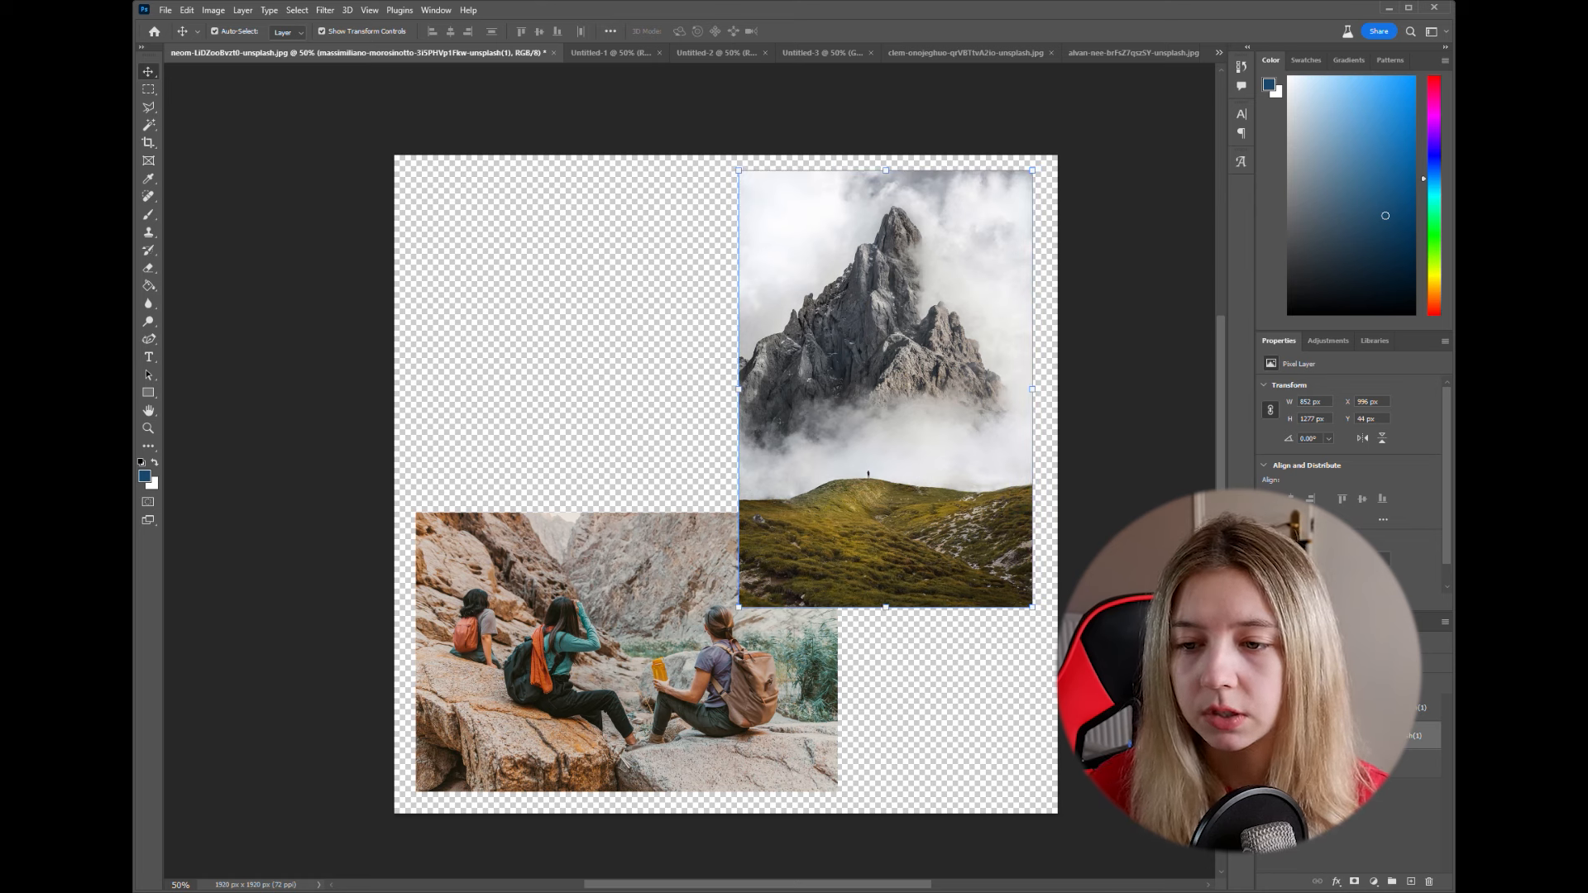
click(149, 107)
click(531, 315)
click(649, 364)
click(637, 425)
click(533, 317)
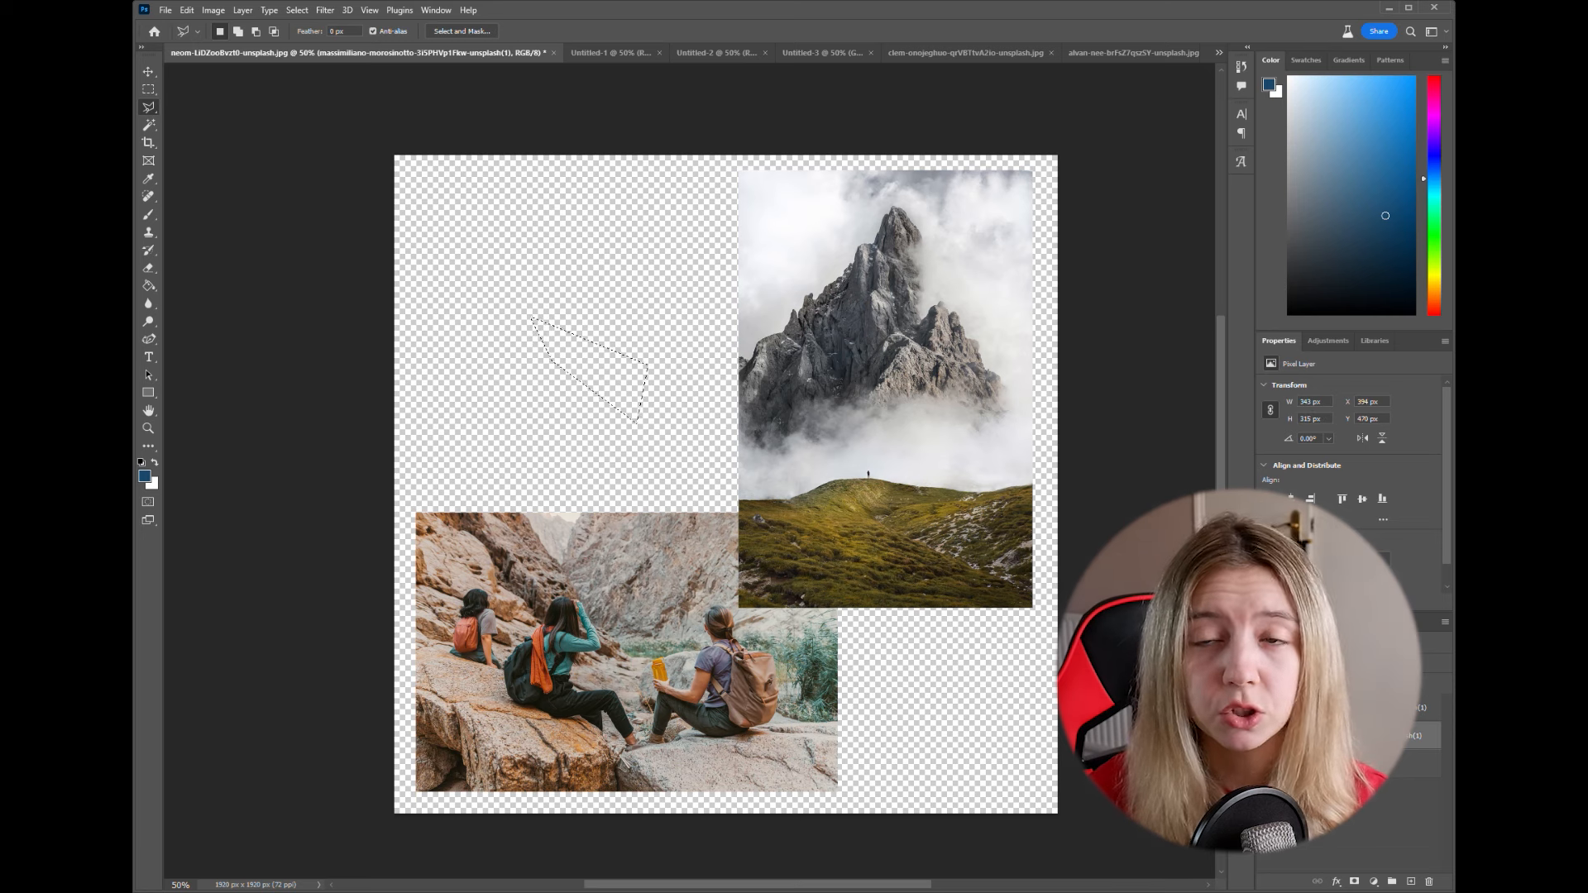
click(150, 92)
click(278, 152)
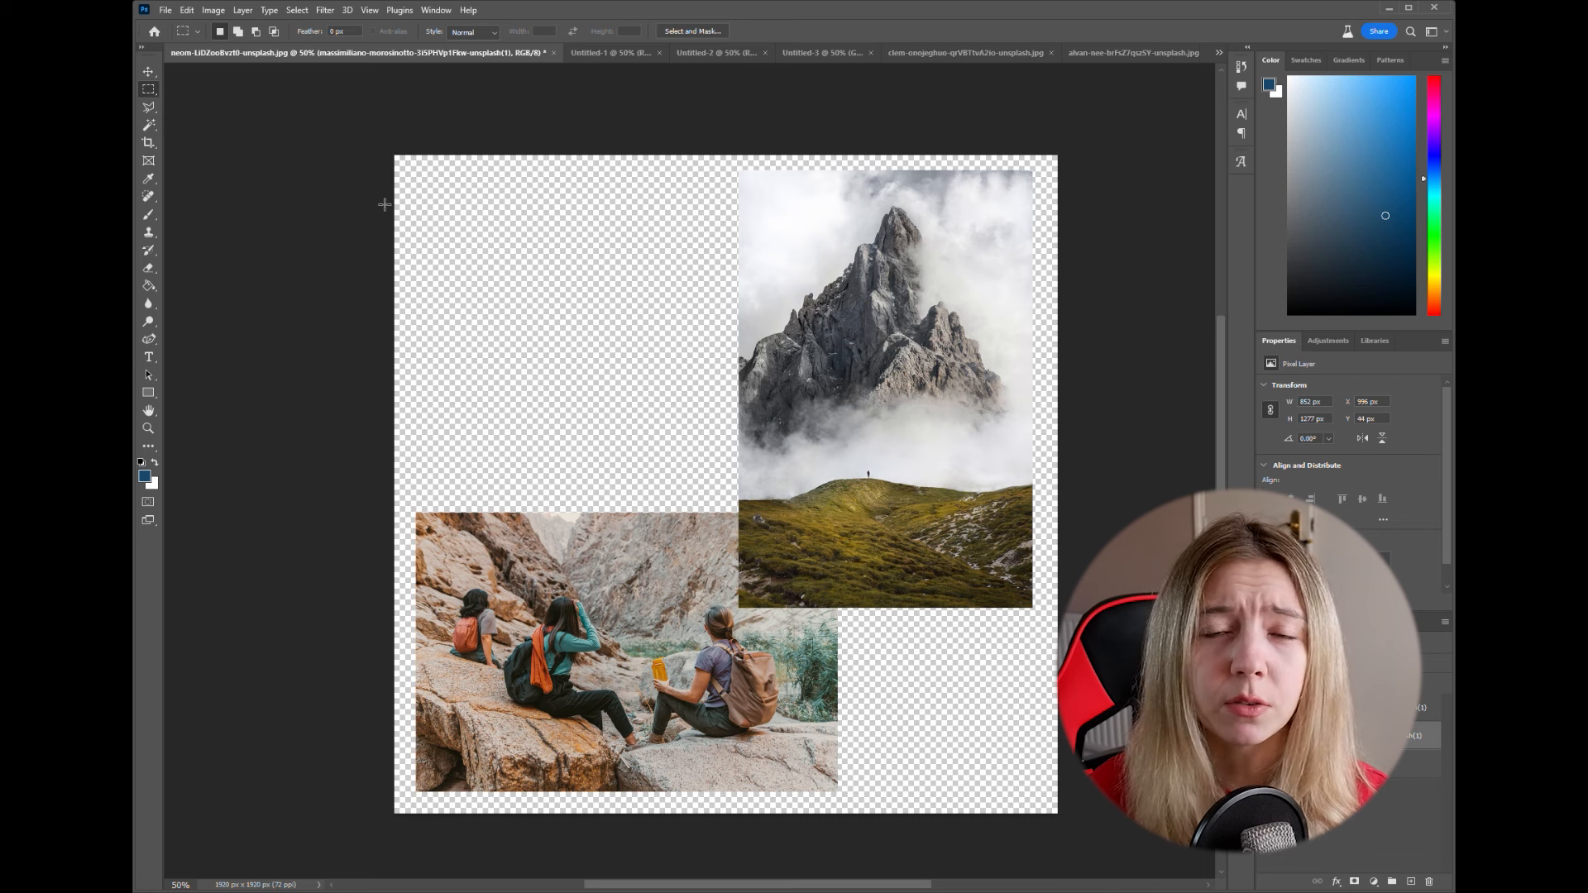
click(149, 73)
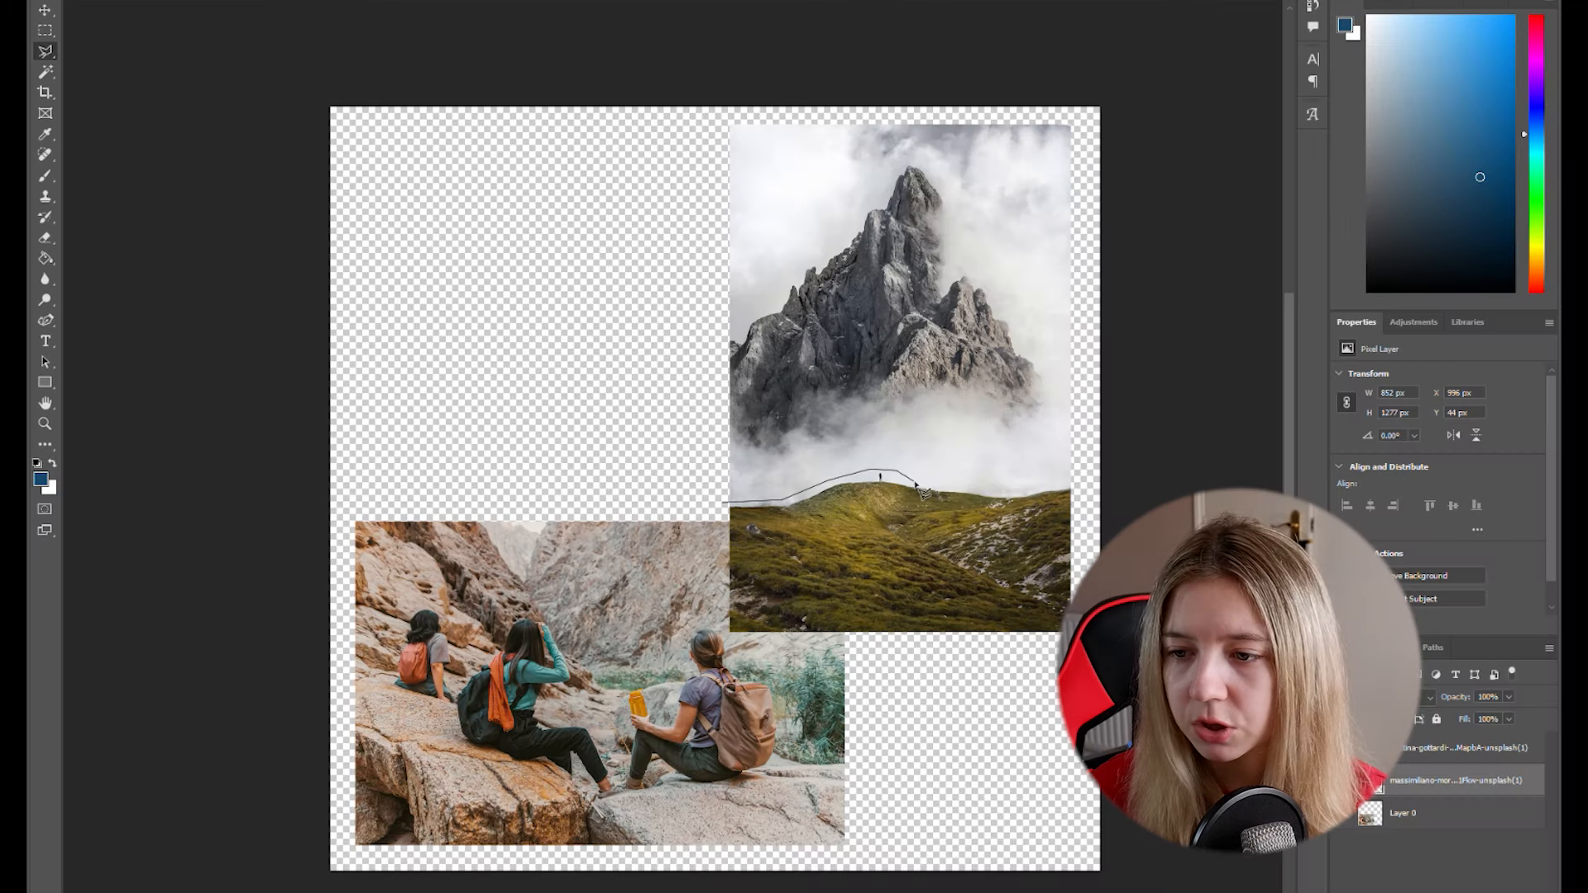
- Outline the grassy hill below the foggy mountain with the Polygonal Lasso, delete it from the layer, and deselect
click(925, 483)
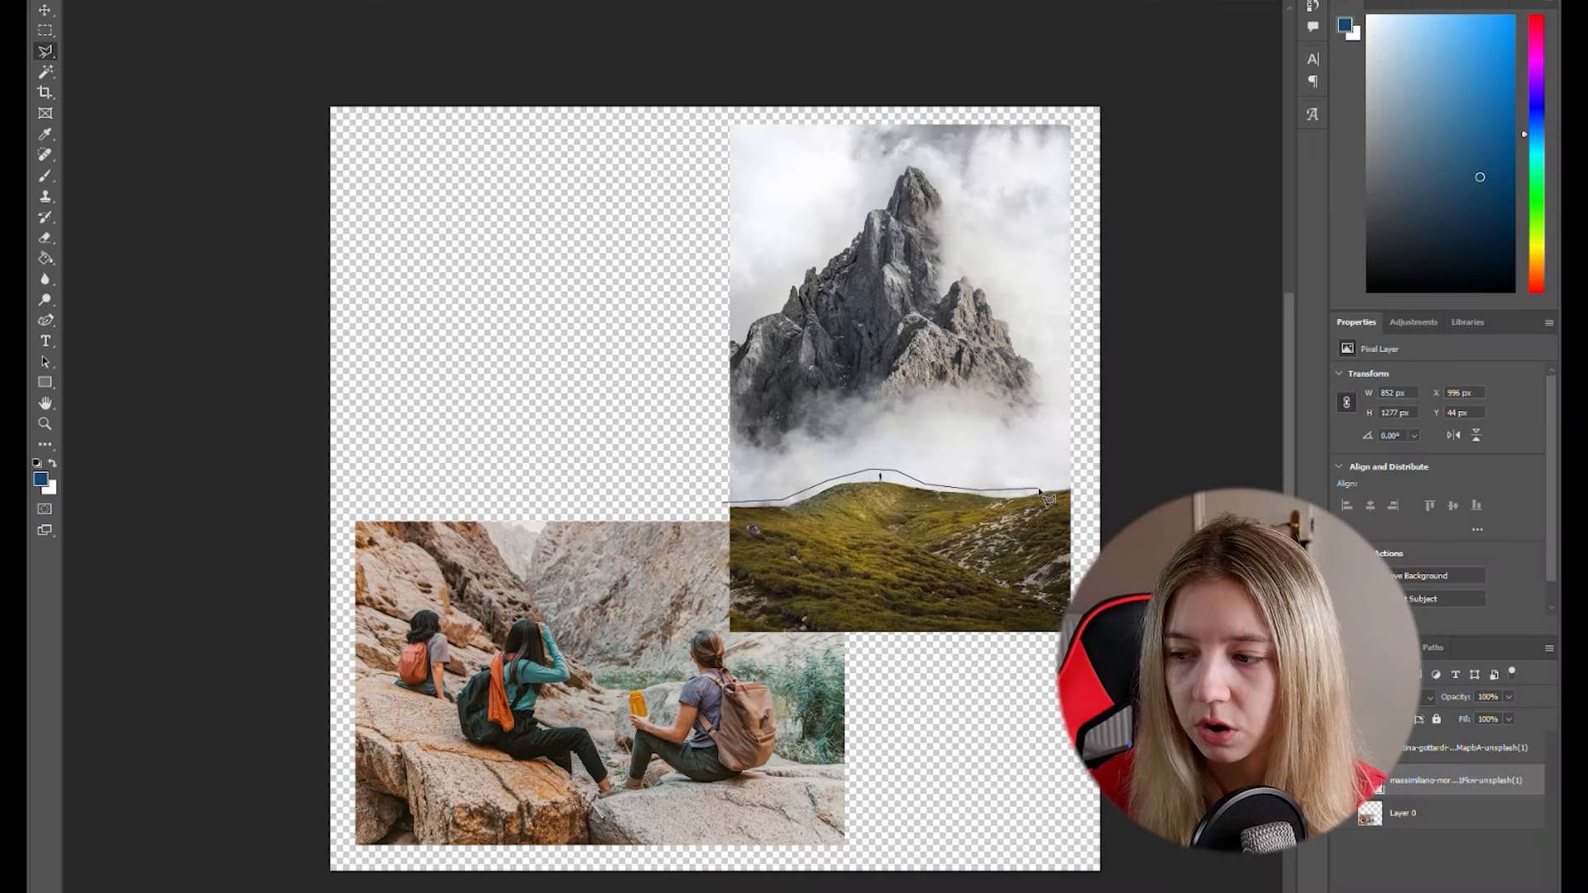
click(1082, 482)
click(1079, 637)
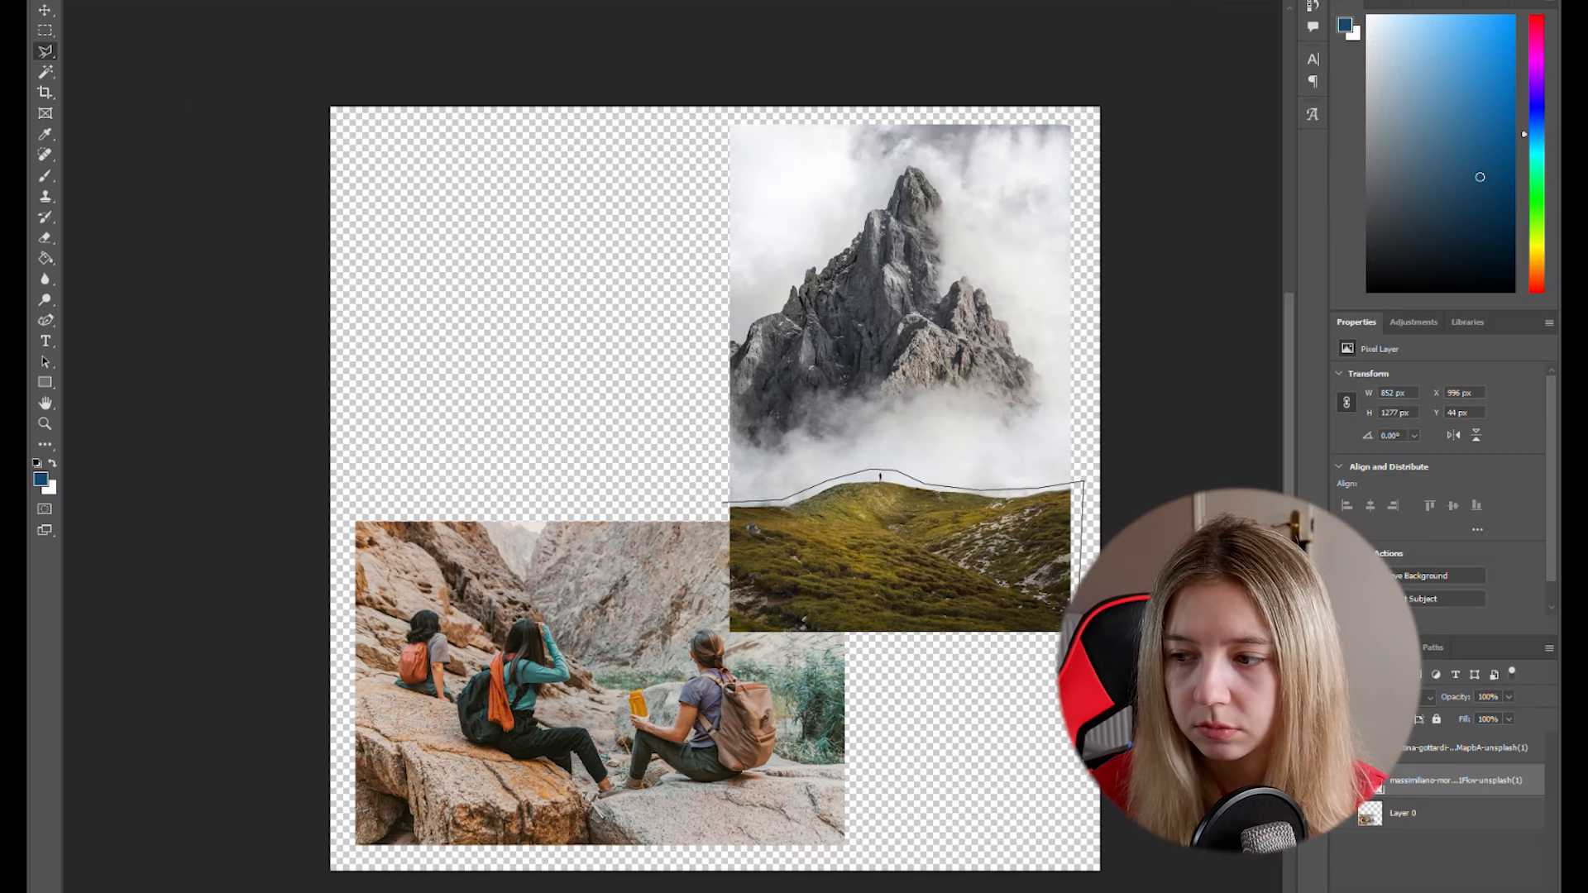
click(719, 639)
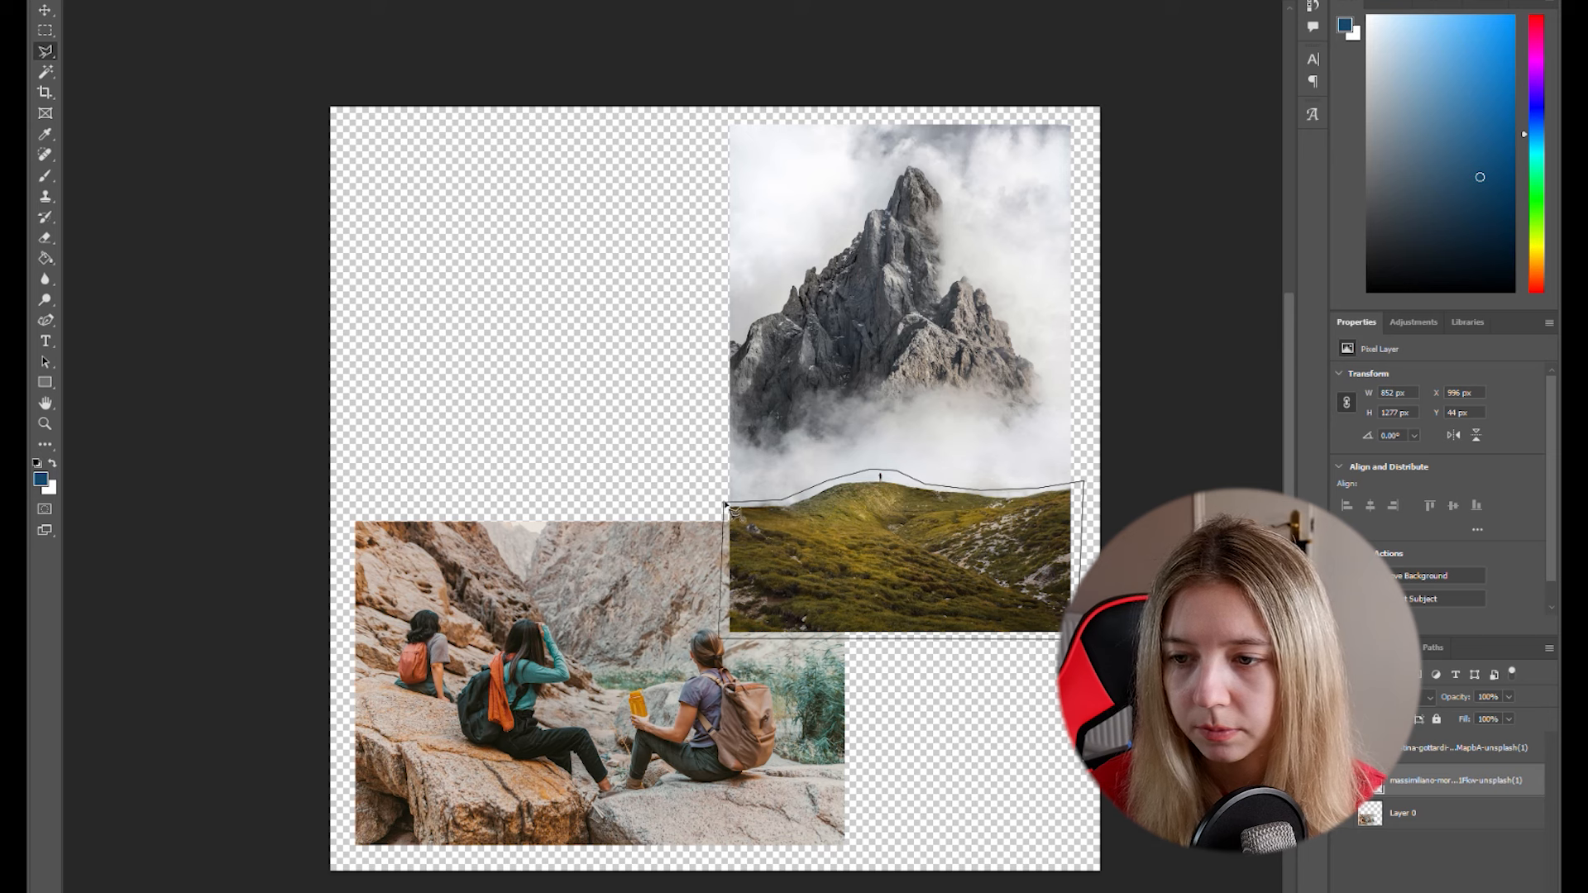
click(723, 503)
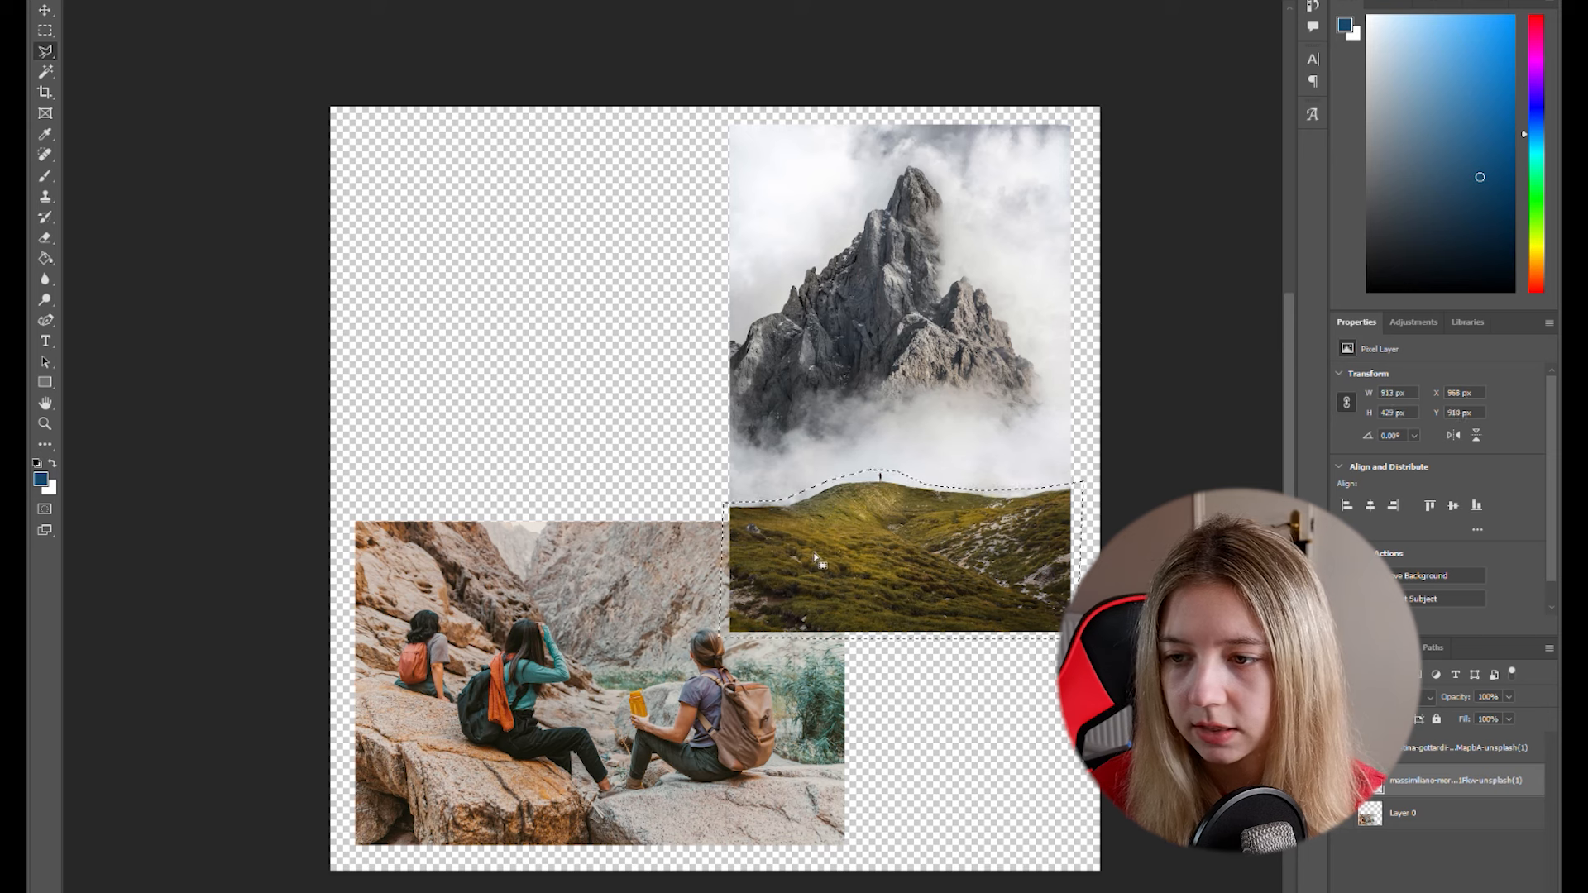
key(Delete)
click(45, 33)
key(ctrl+d)
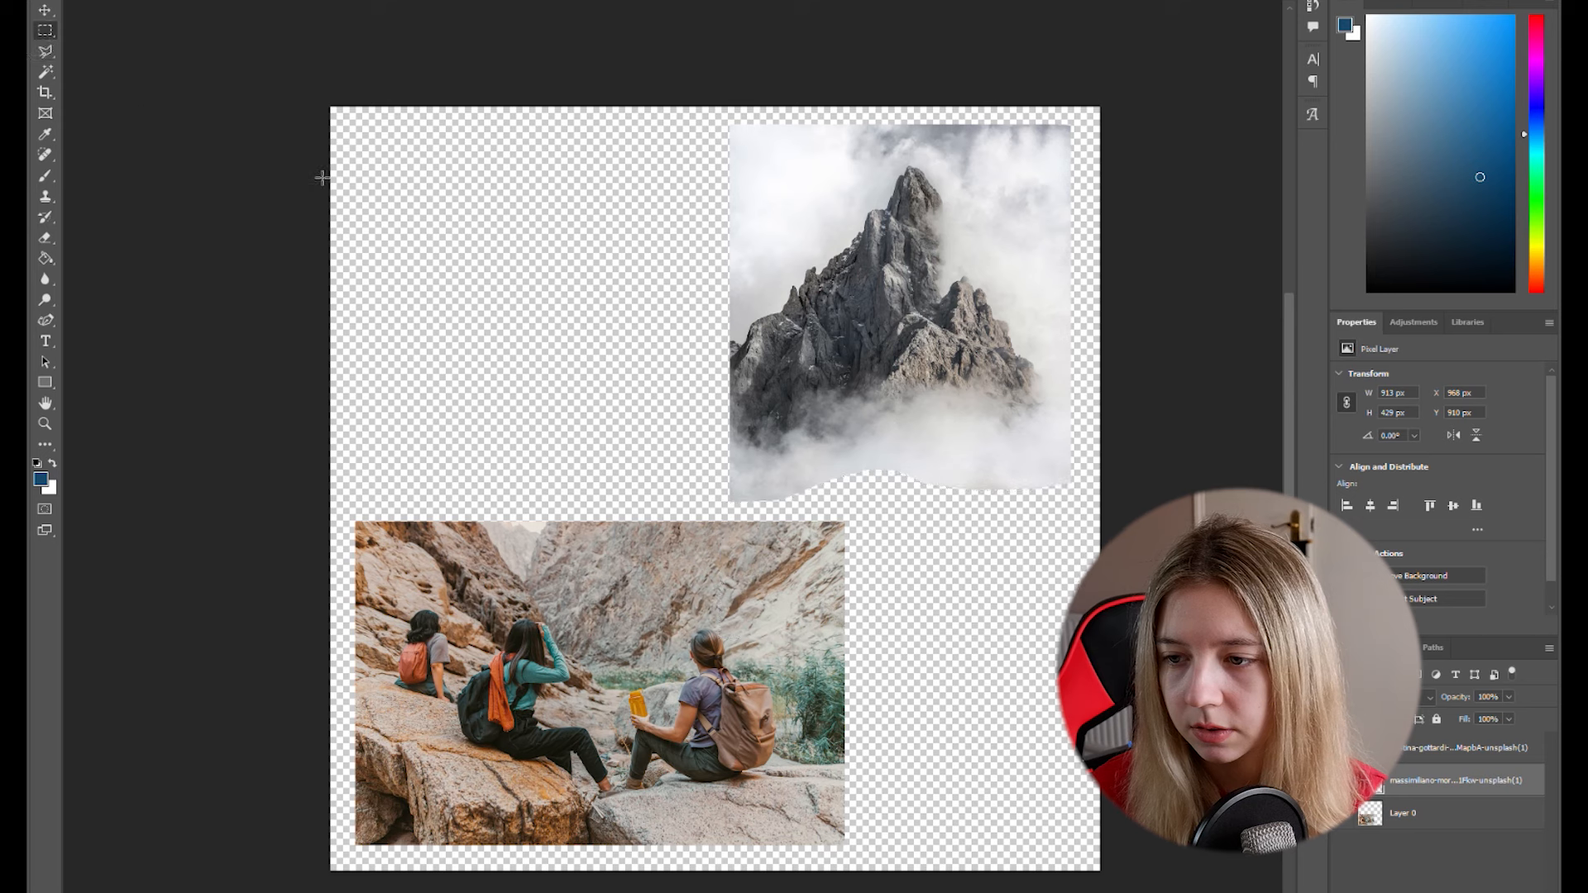
- Move the hikers photo and the foggy mountain photo sideways toward each other so both sit nearer the canvas's centre
click(46, 10)
drag(675, 693, 751, 695)
drag(894, 316, 824, 315)
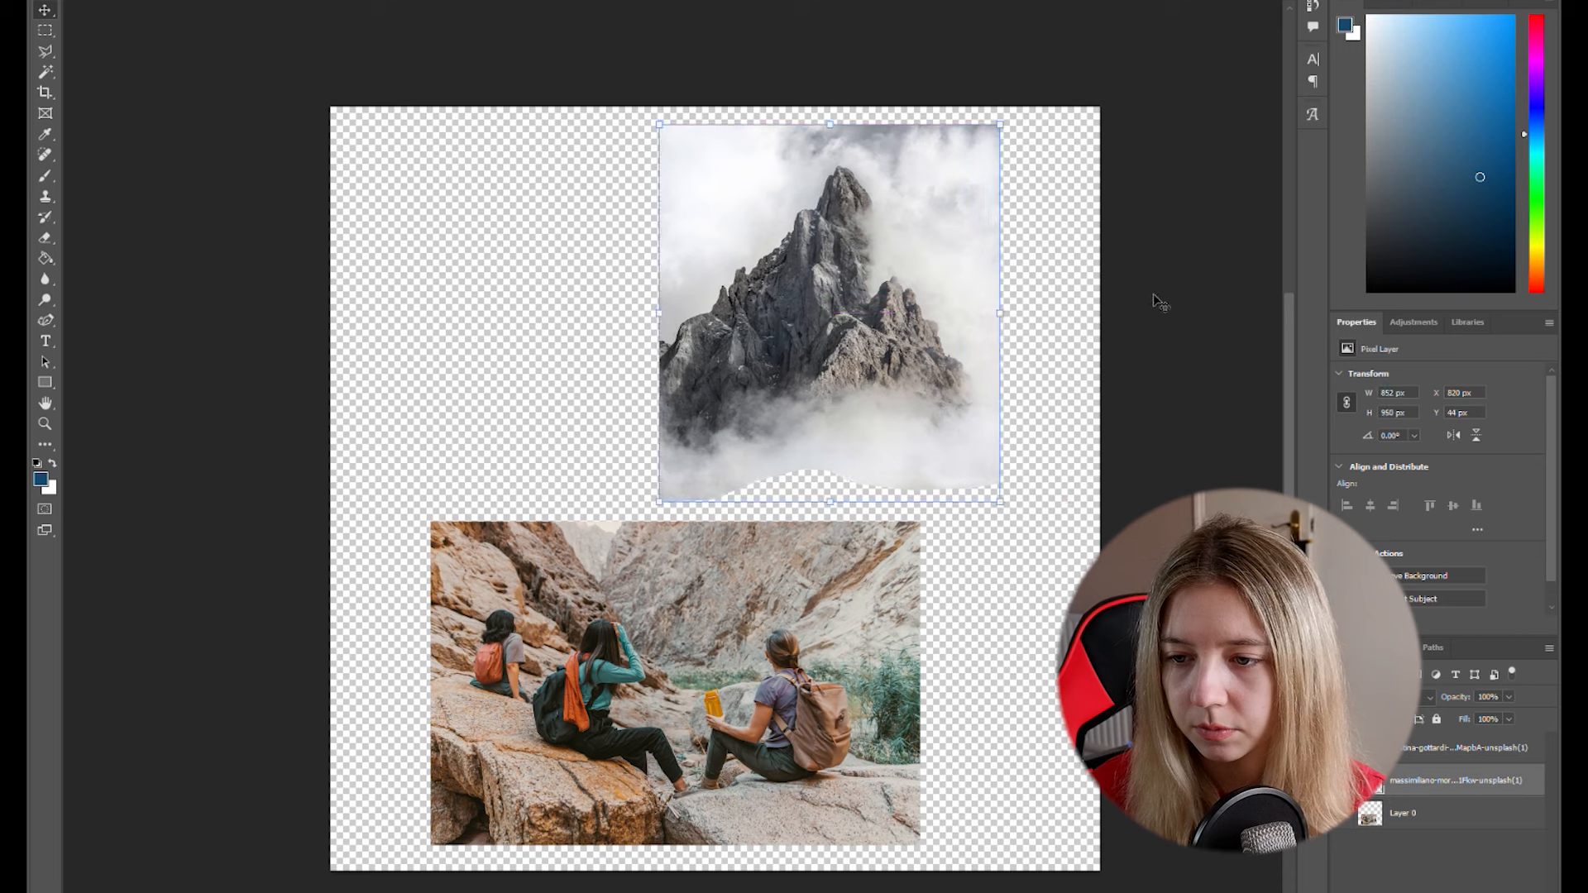
click(1154, 305)
click(895, 366)
click(1206, 383)
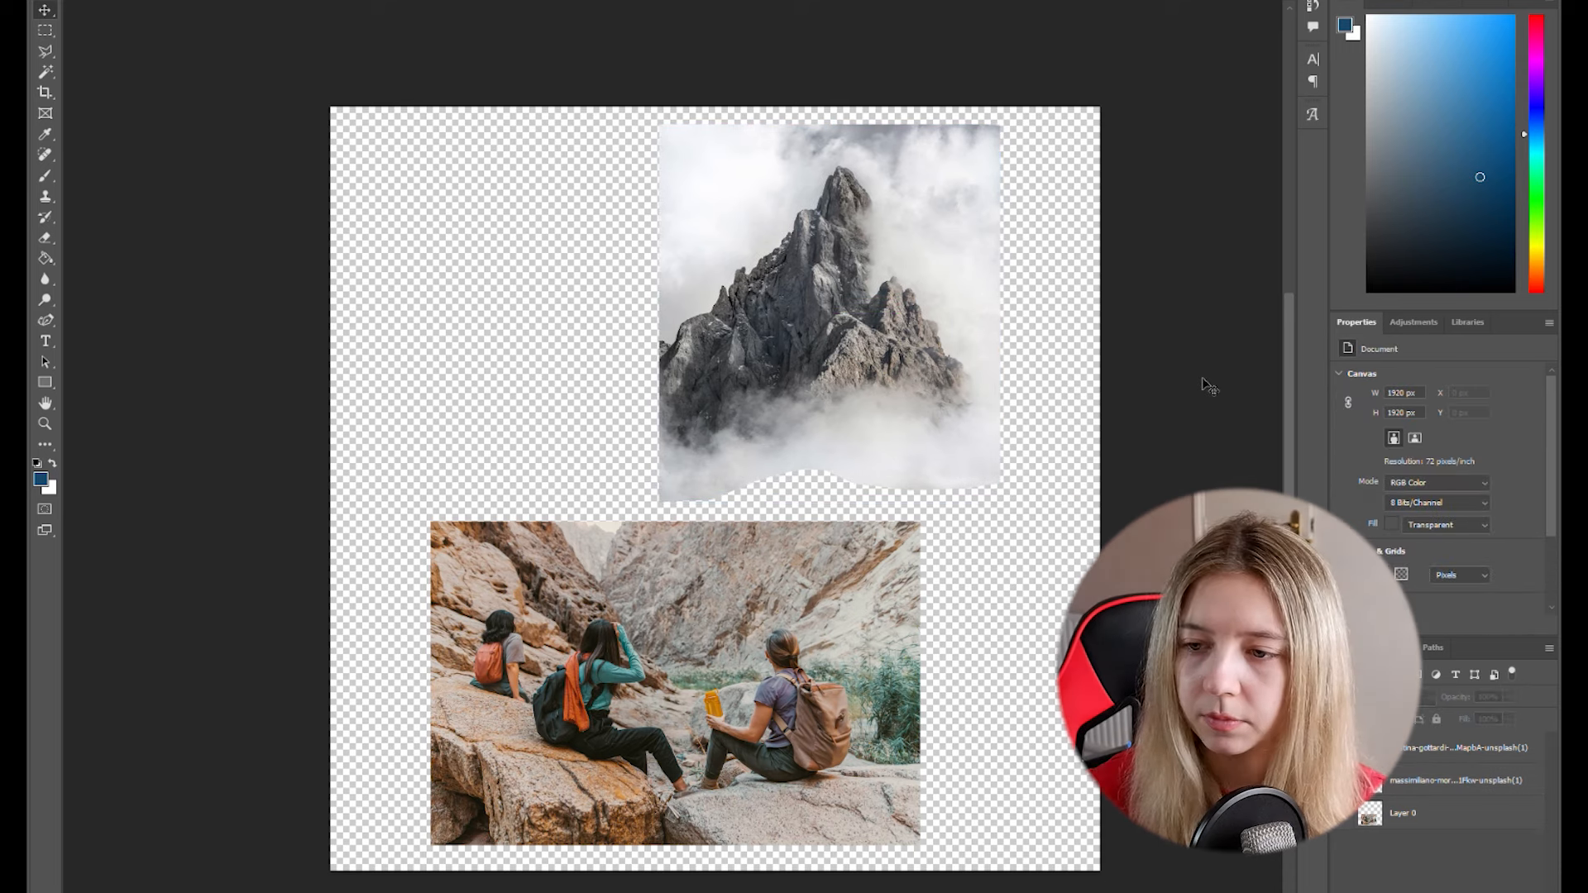
click(875, 358)
click(1121, 295)
click(884, 360)
click(1125, 333)
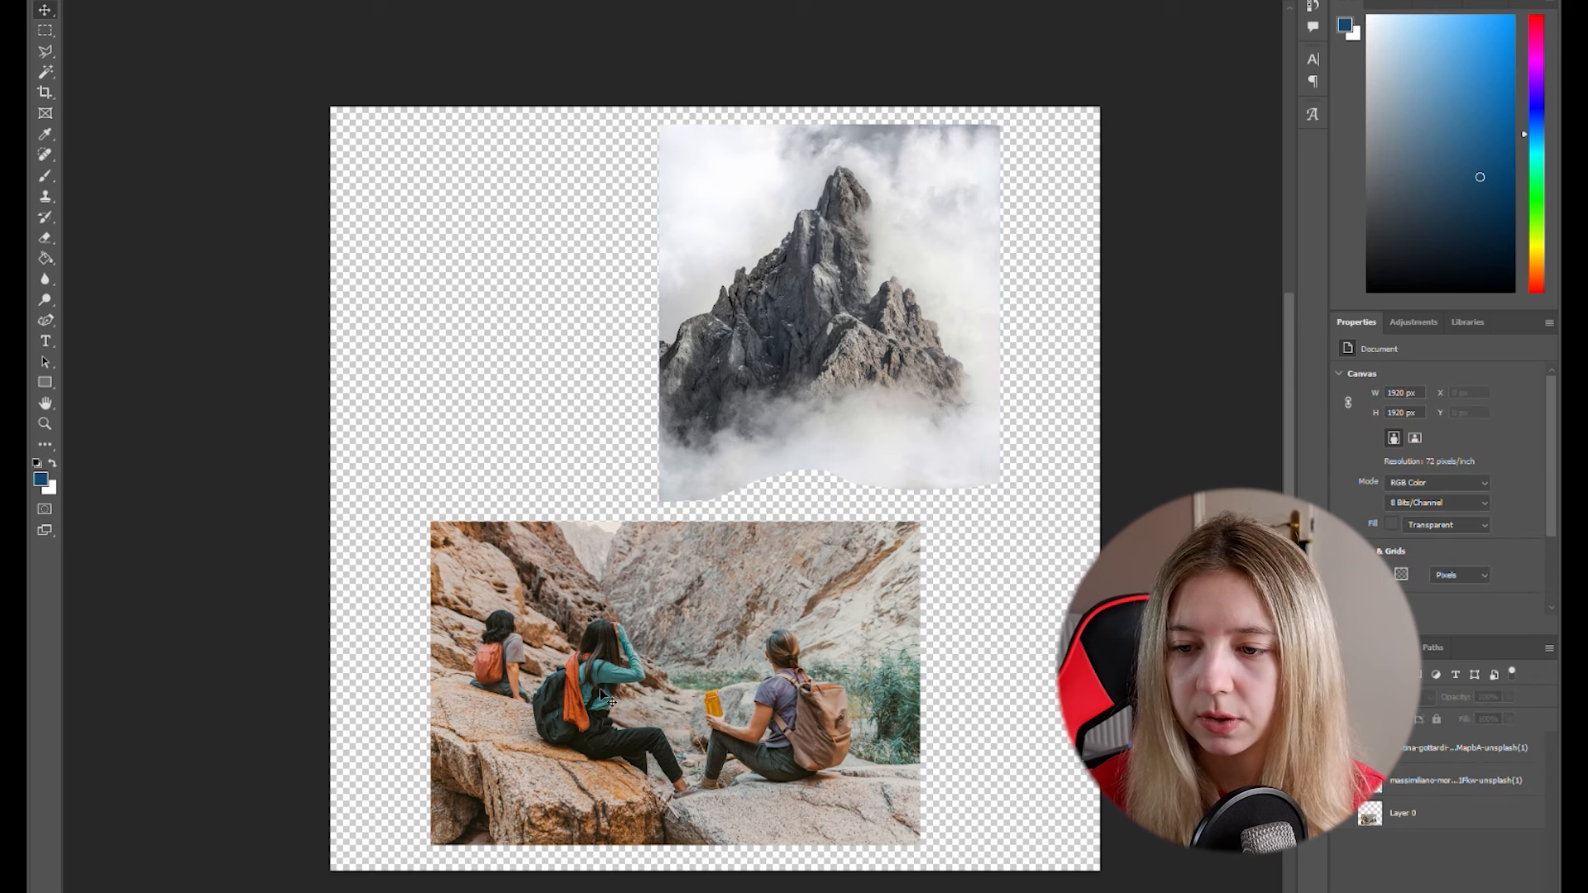
drag(807, 364, 791, 364)
click(1221, 312)
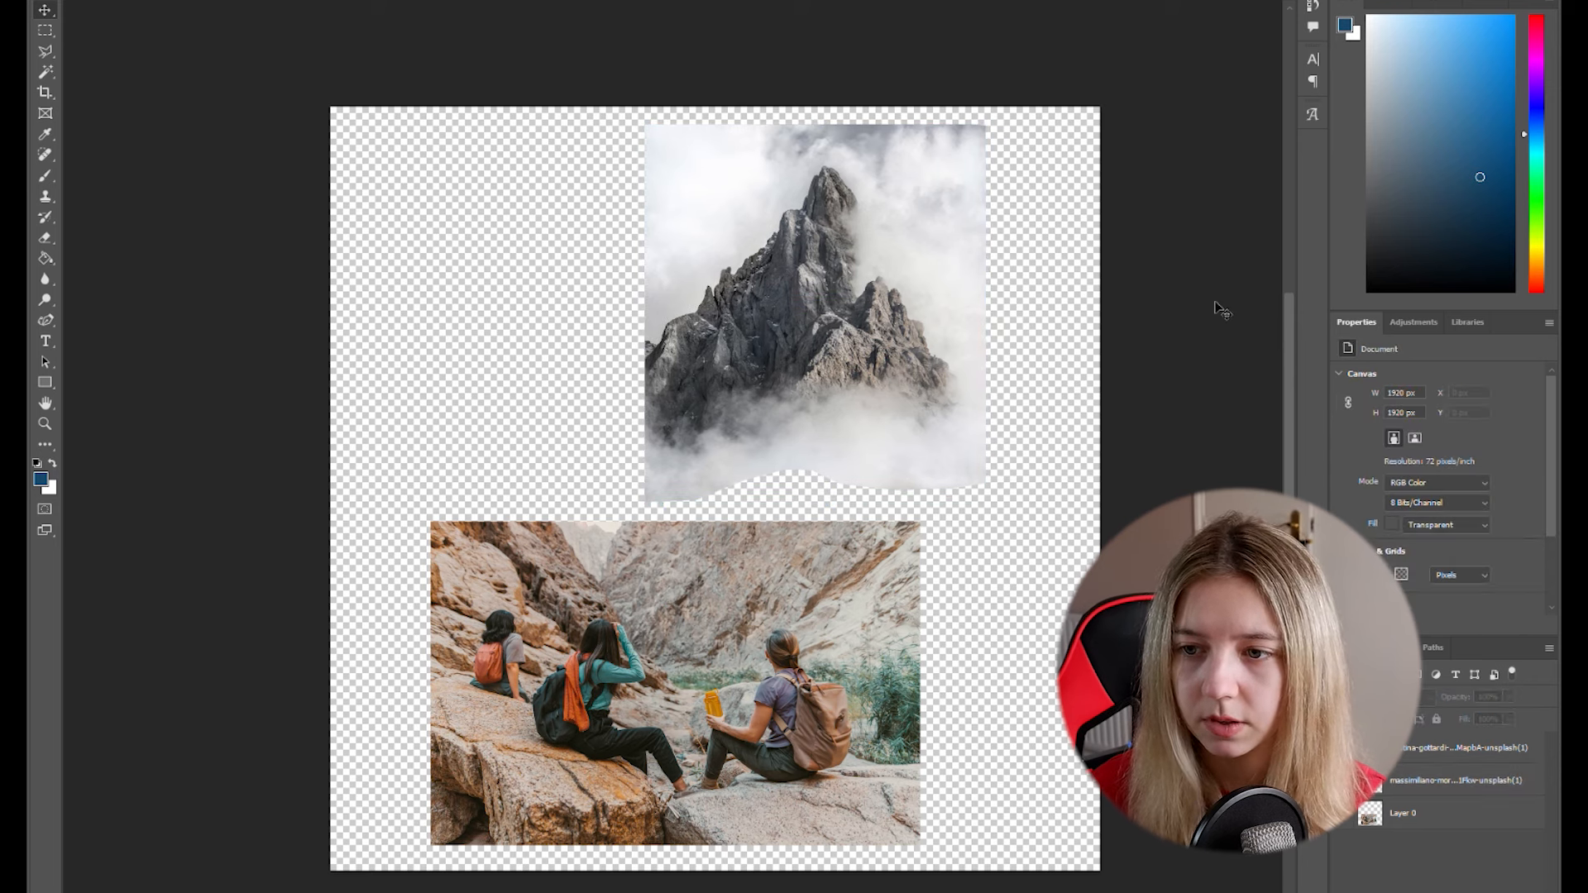
- Select just inside the hikers photo's edges with a rectangular marquee, and add a polygonal lasso selection just inside the mountain photo's edges
click(46, 33)
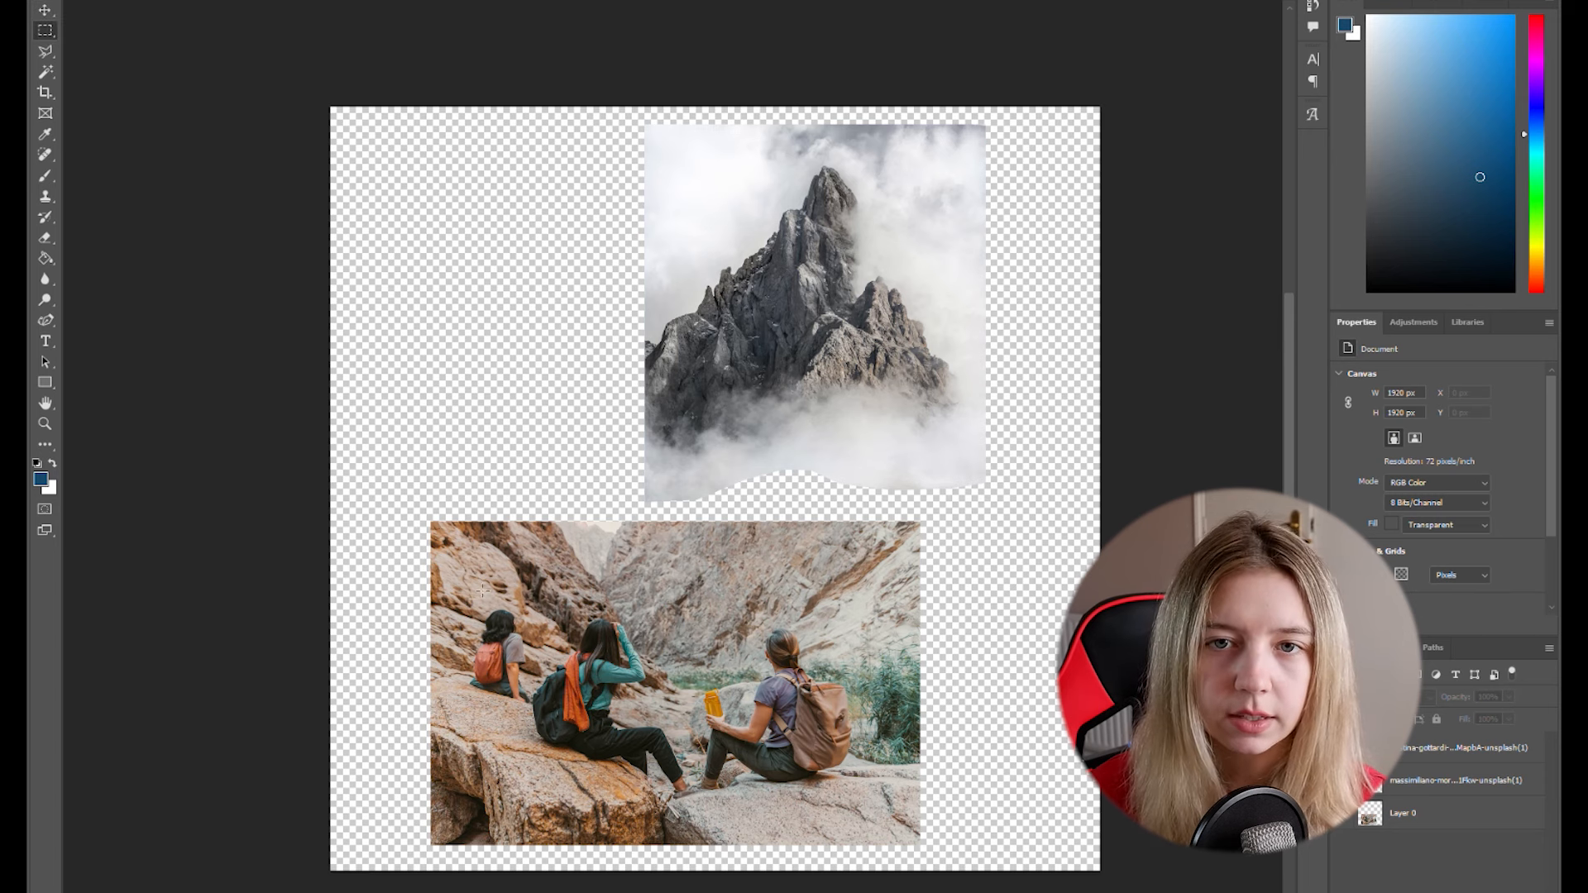
drag(444, 536, 897, 829)
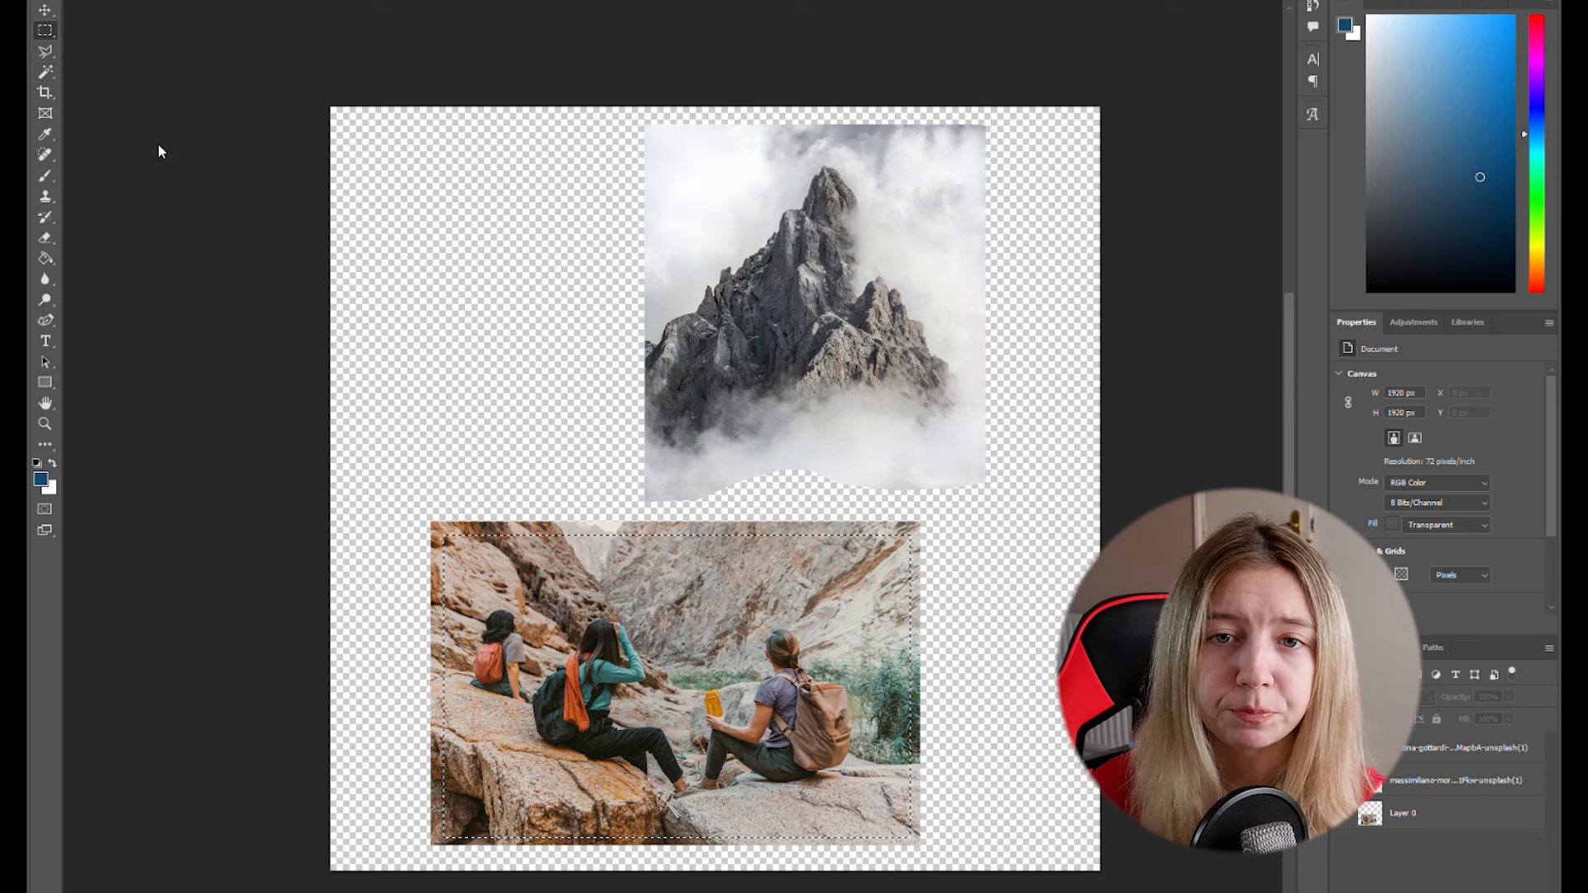
click(46, 51)
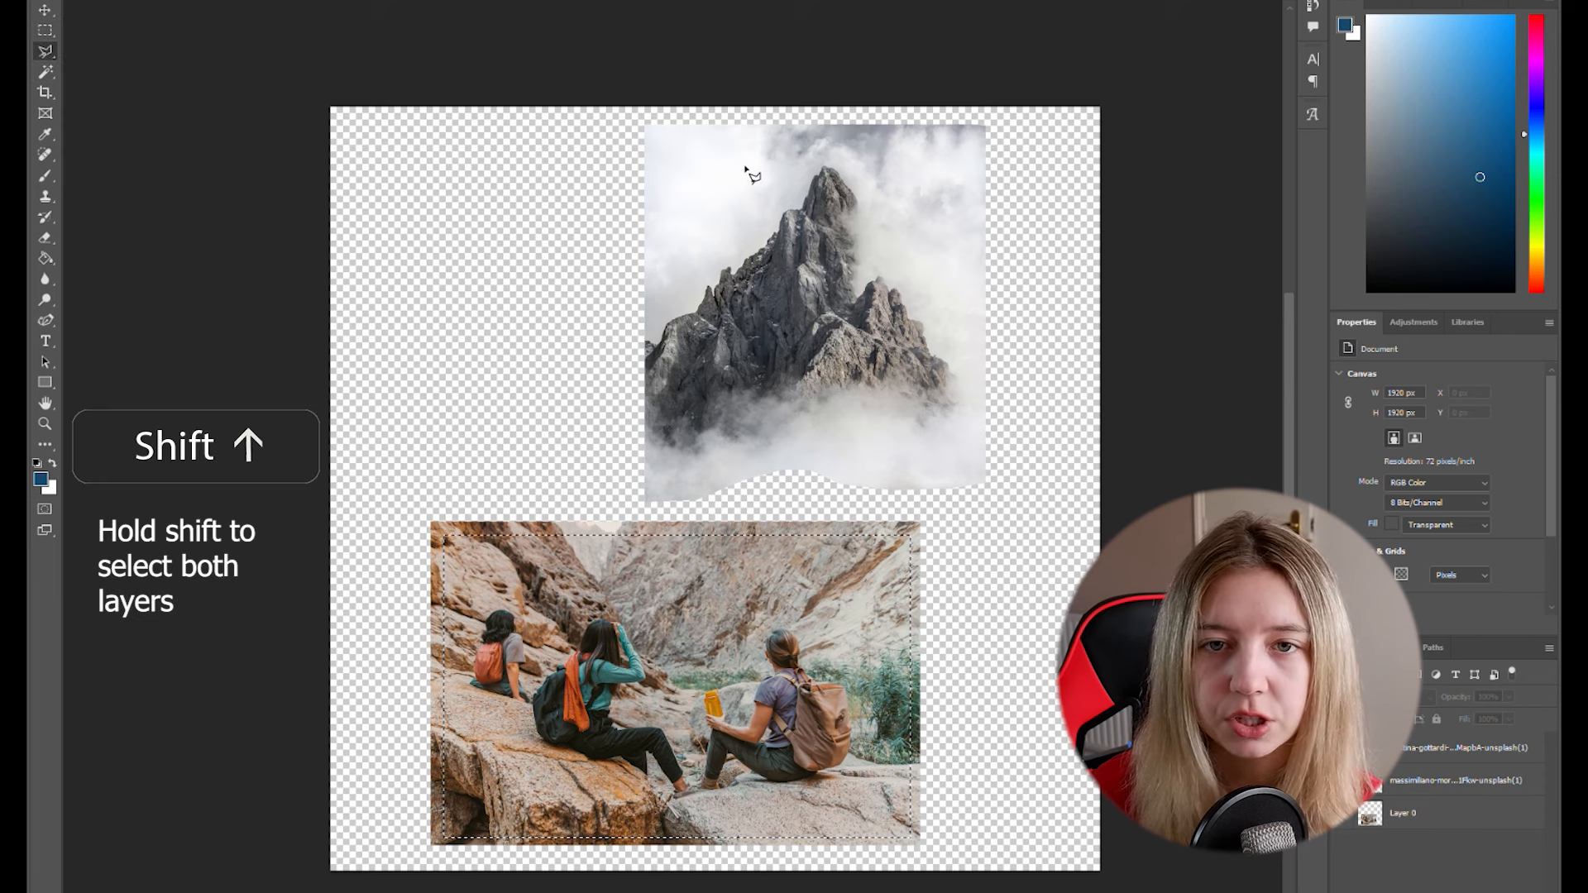
click(652, 131)
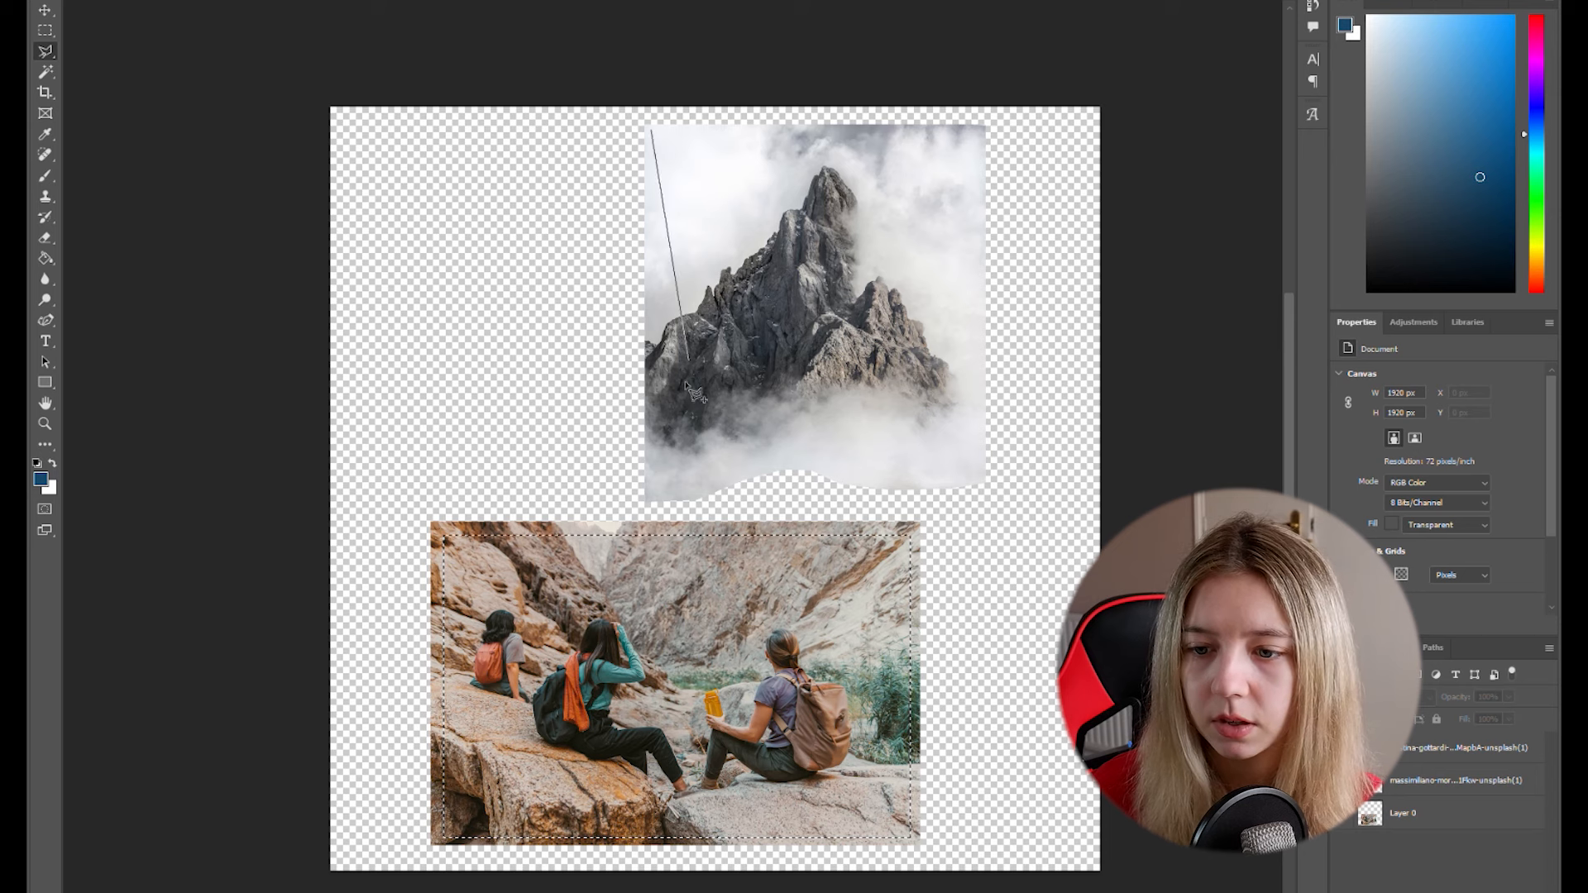
click(693, 494)
click(790, 459)
click(843, 468)
click(906, 481)
click(976, 474)
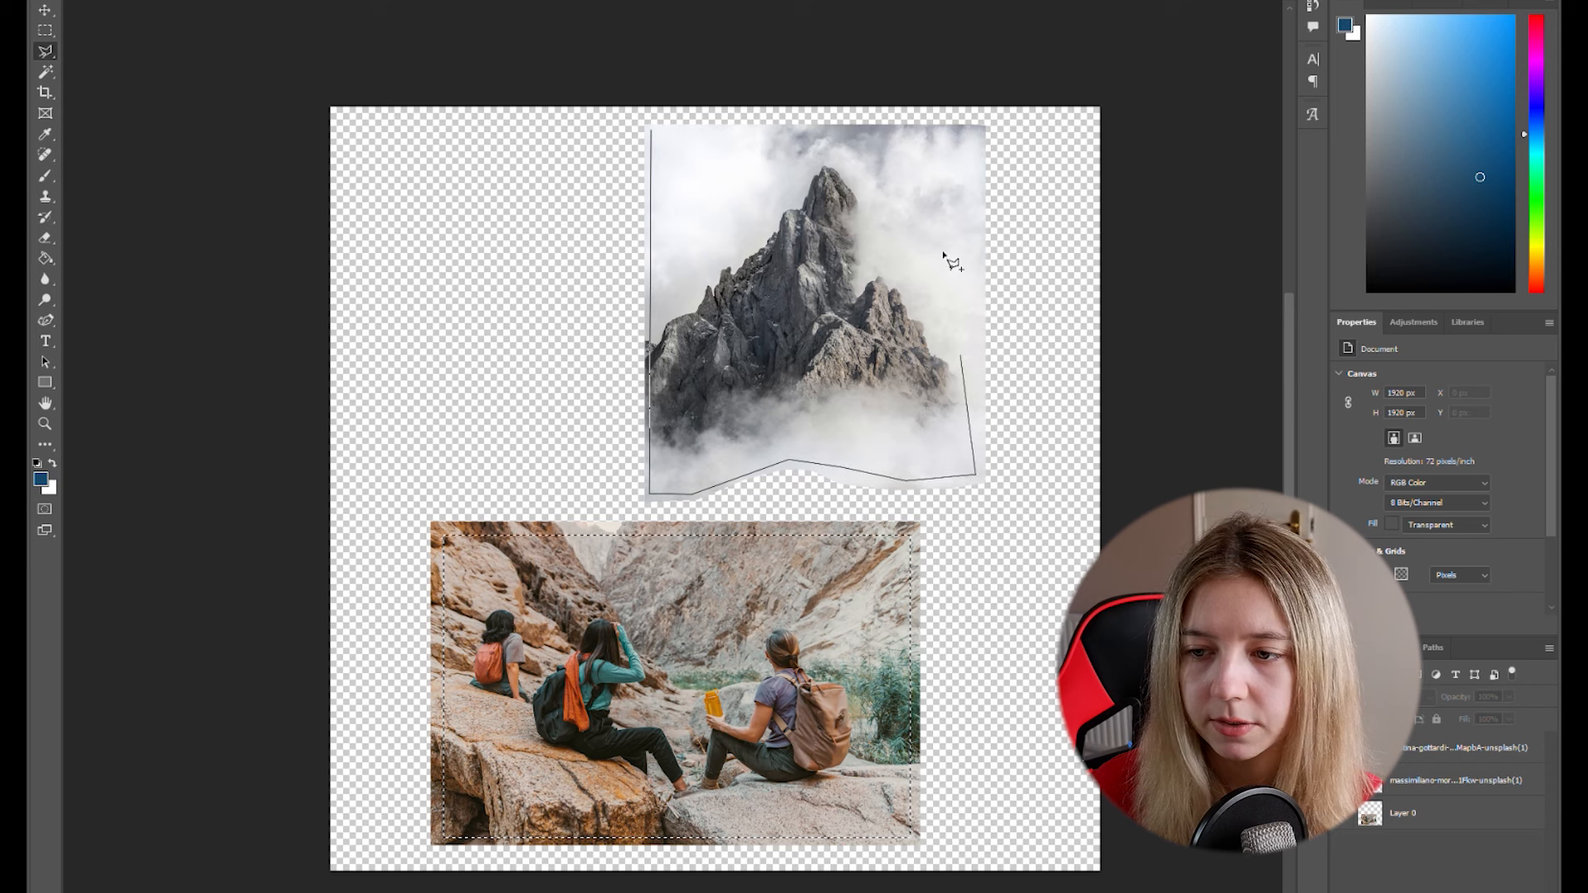
click(975, 132)
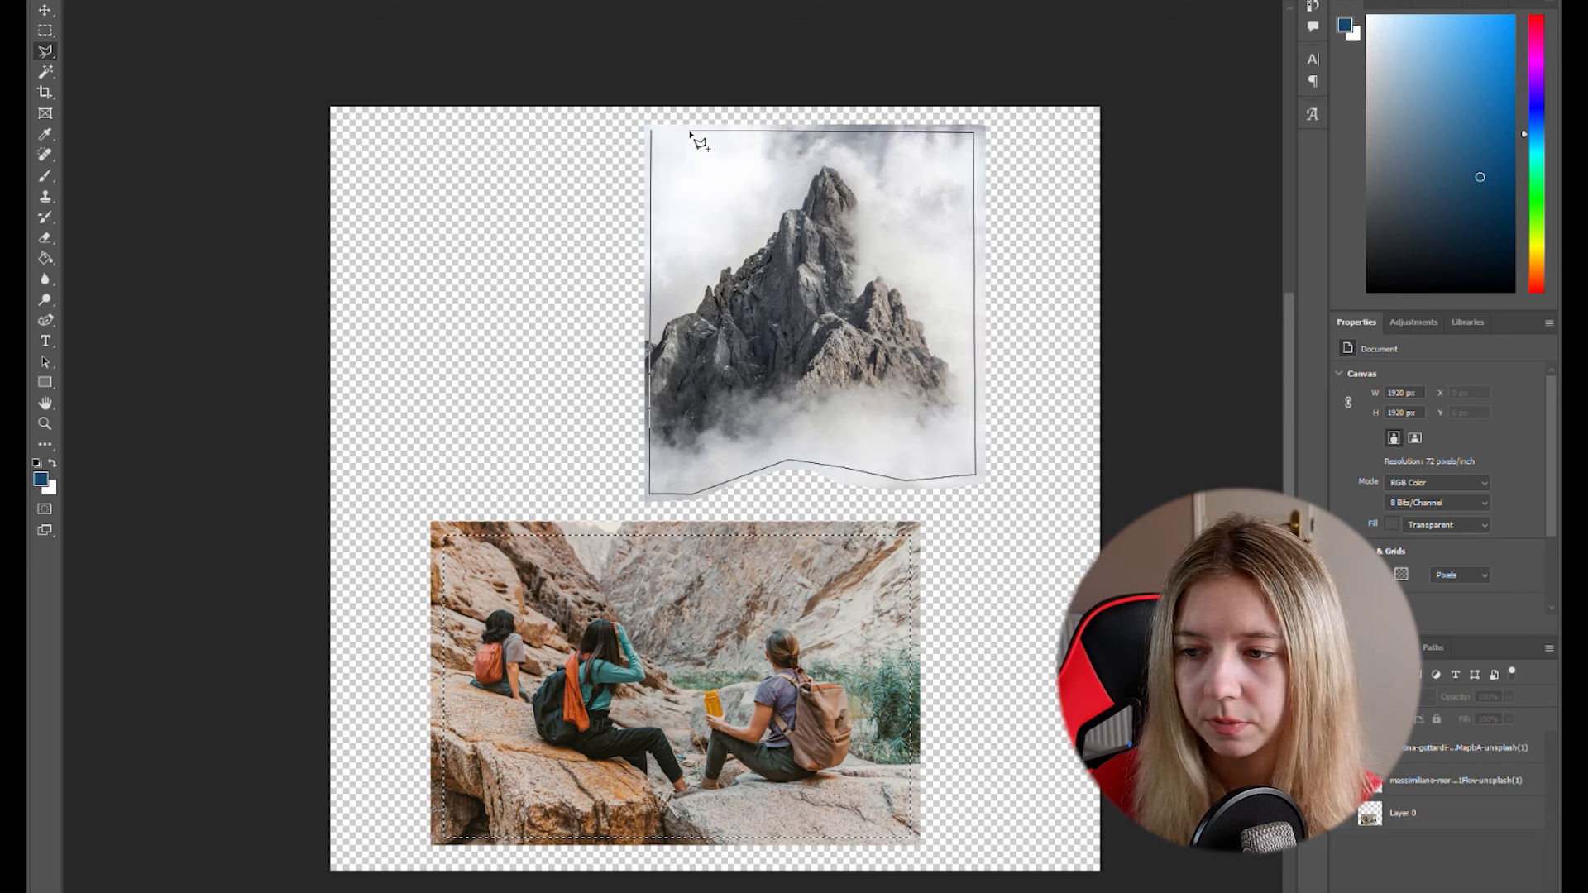
click(654, 134)
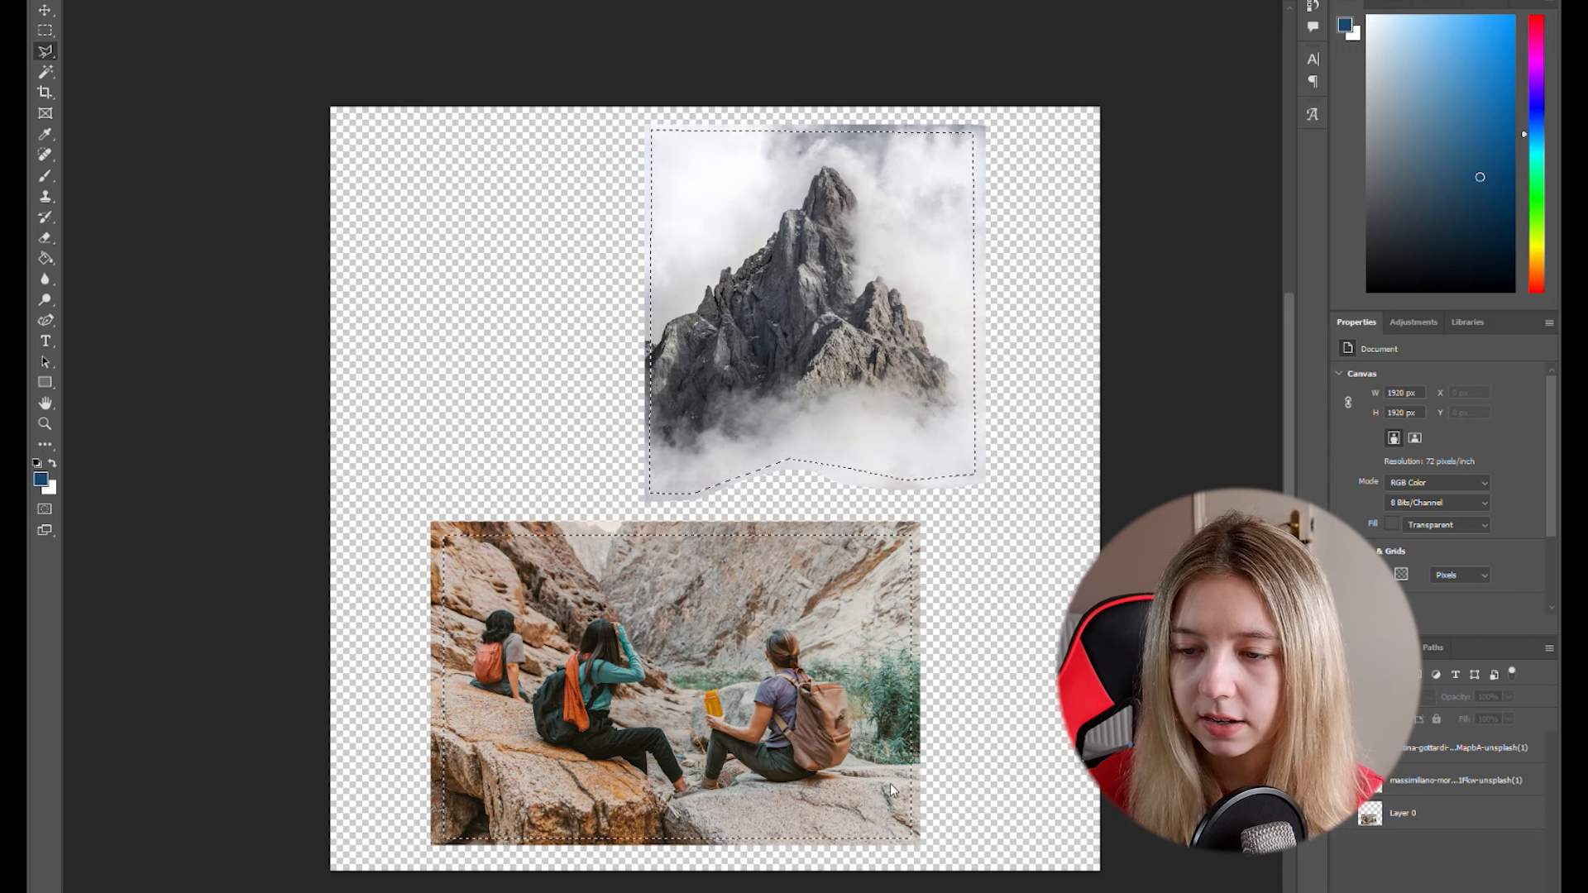
- Invert the selection and fill the area around both photos using Generative Fill with an empty prompt
right_click(888, 640)
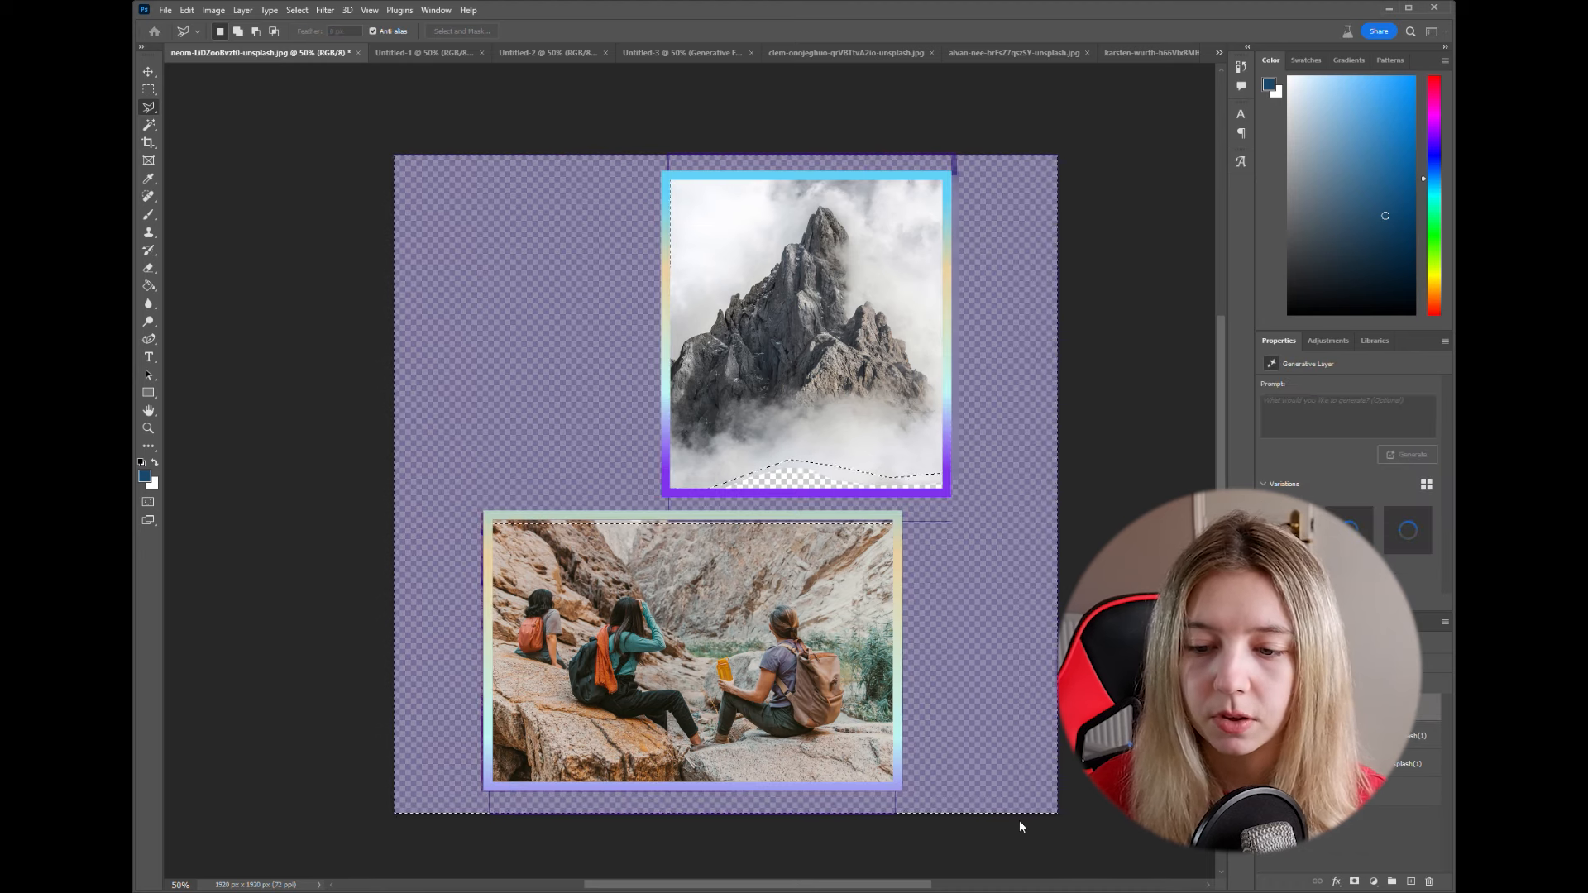
click(331, 767)
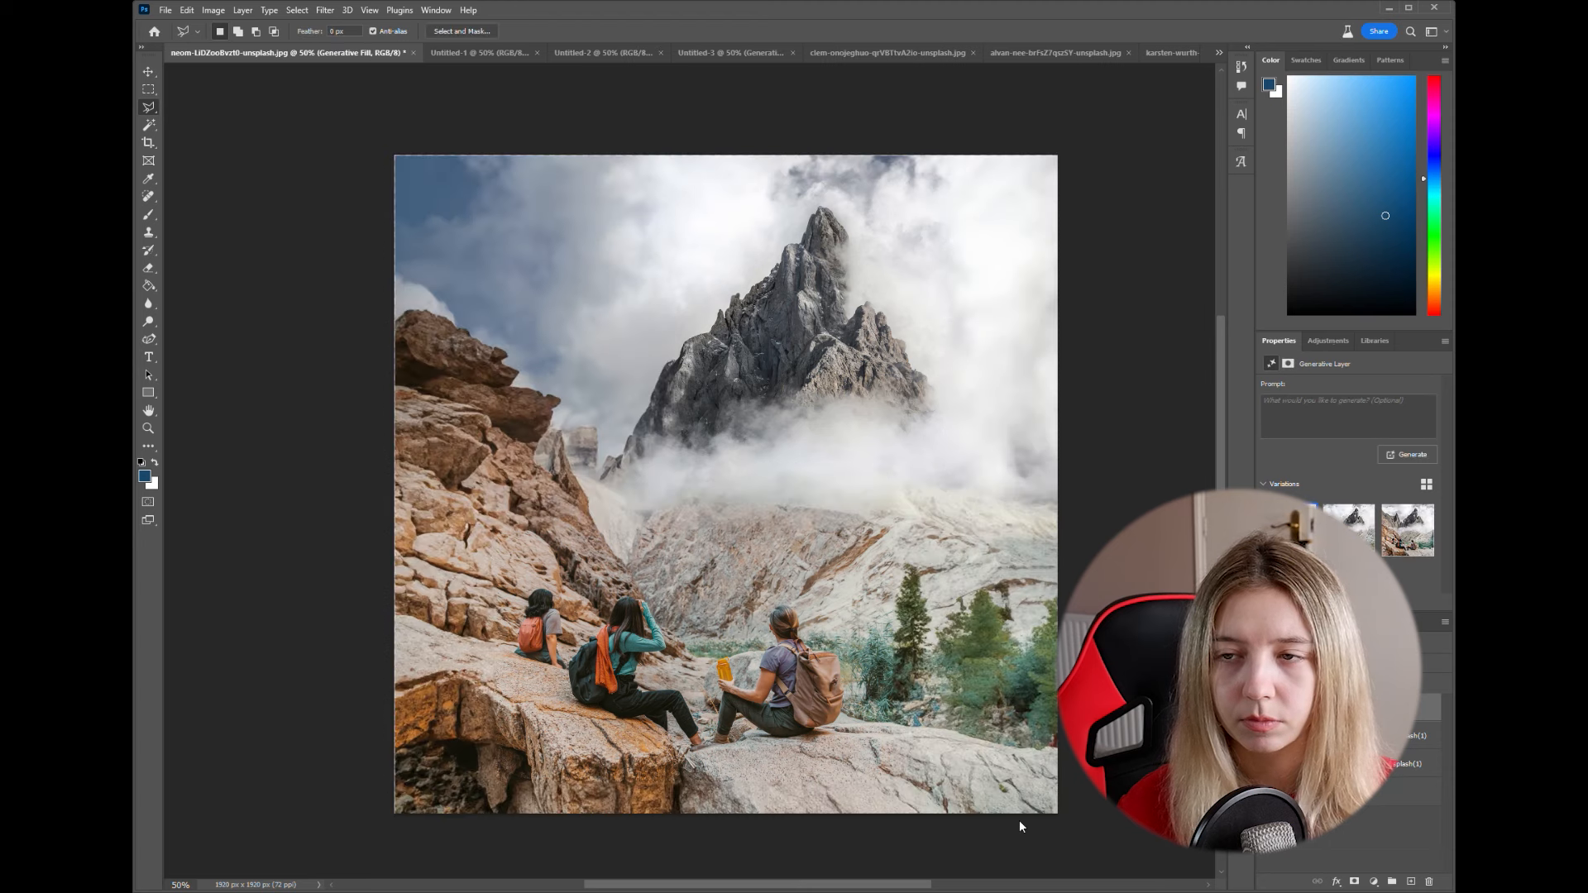
- Compare the second and third generated variations of the foggy mountain composite
click(1349, 533)
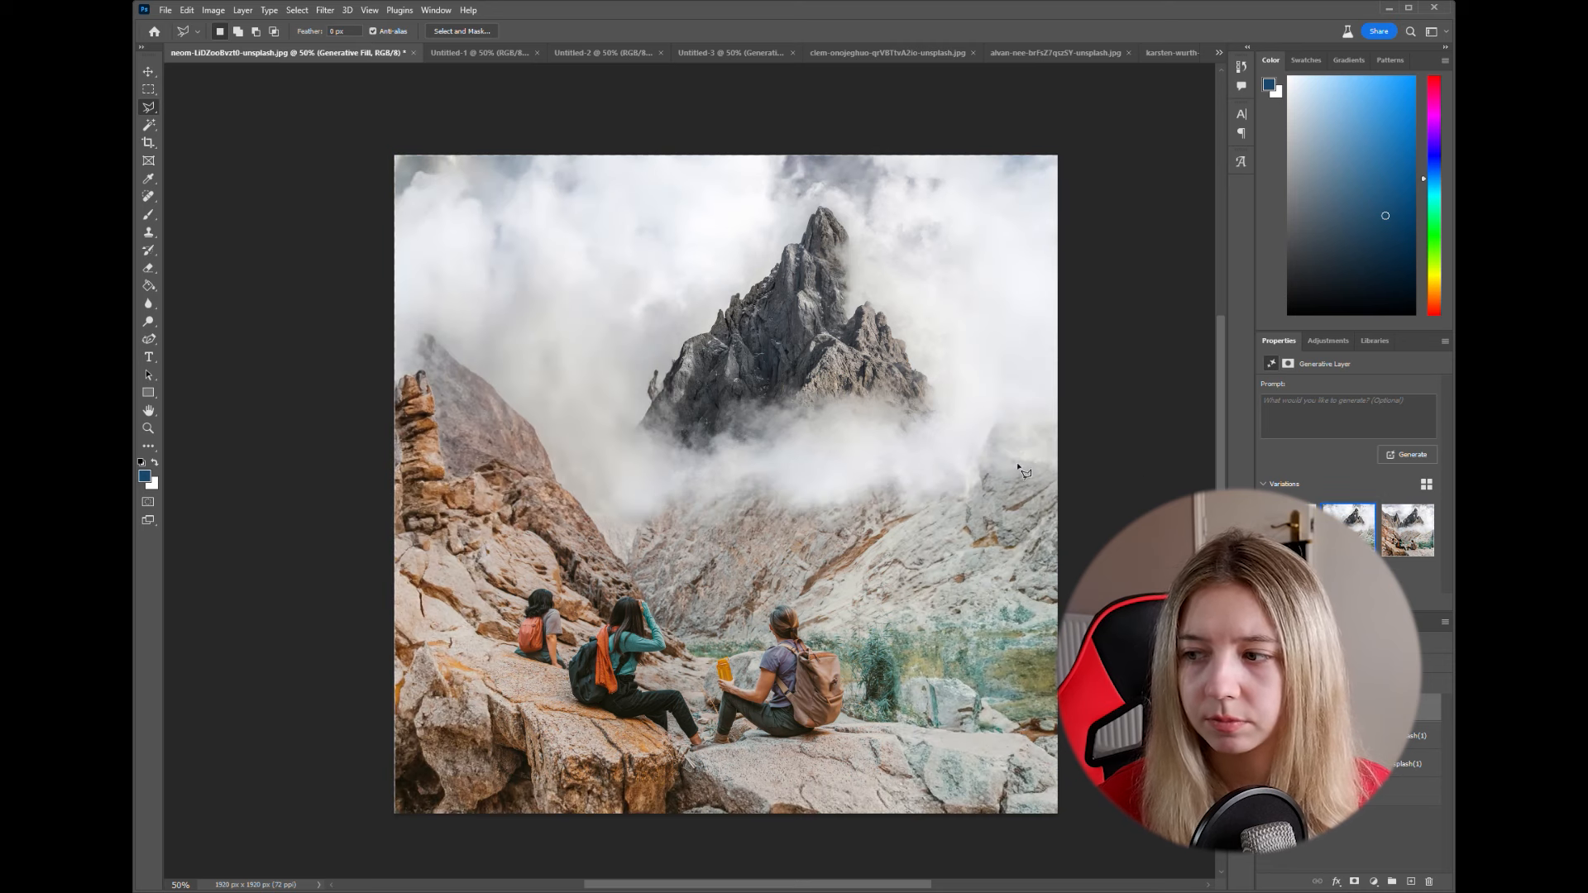
click(1406, 542)
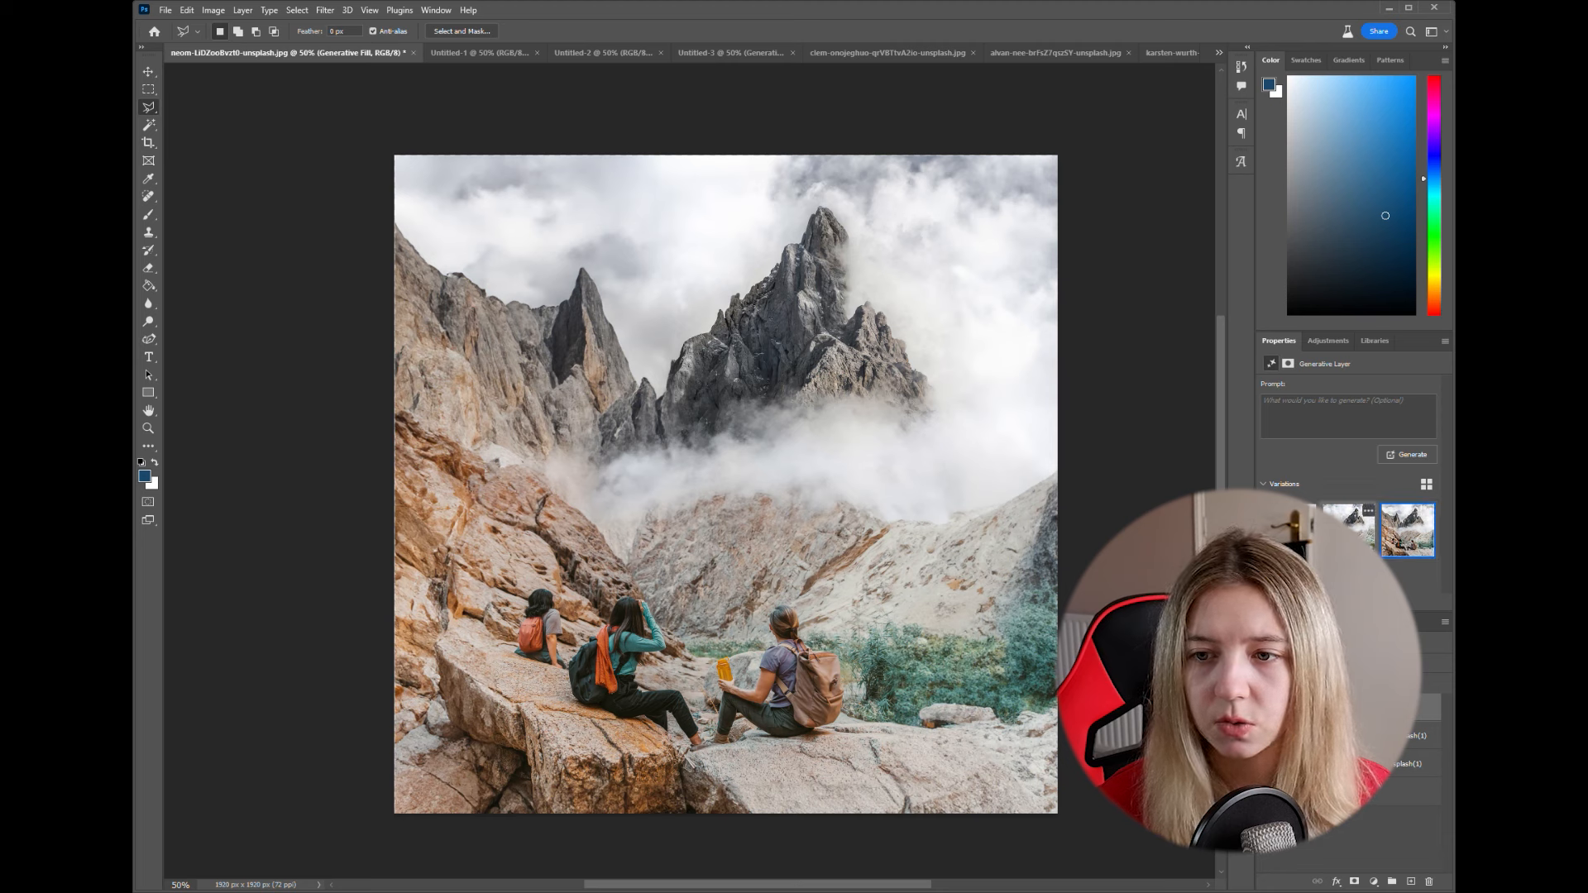
click(1348, 529)
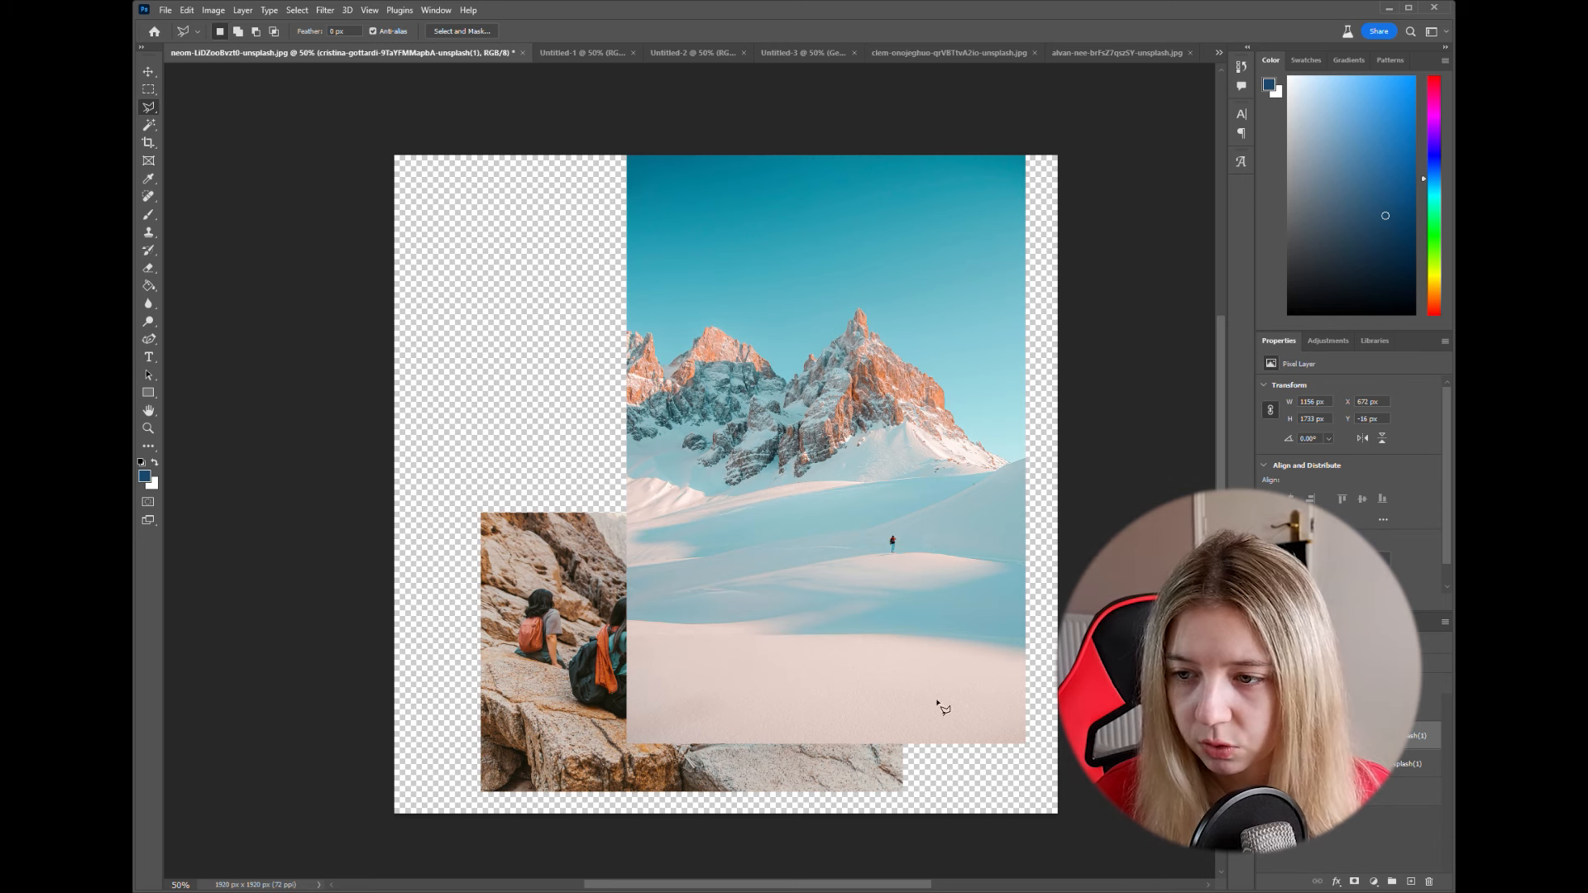
- Outline the snowy foreground below the orange-lit peaks with the Polygonal Lasso and delete it from the mountain layer
click(622, 467)
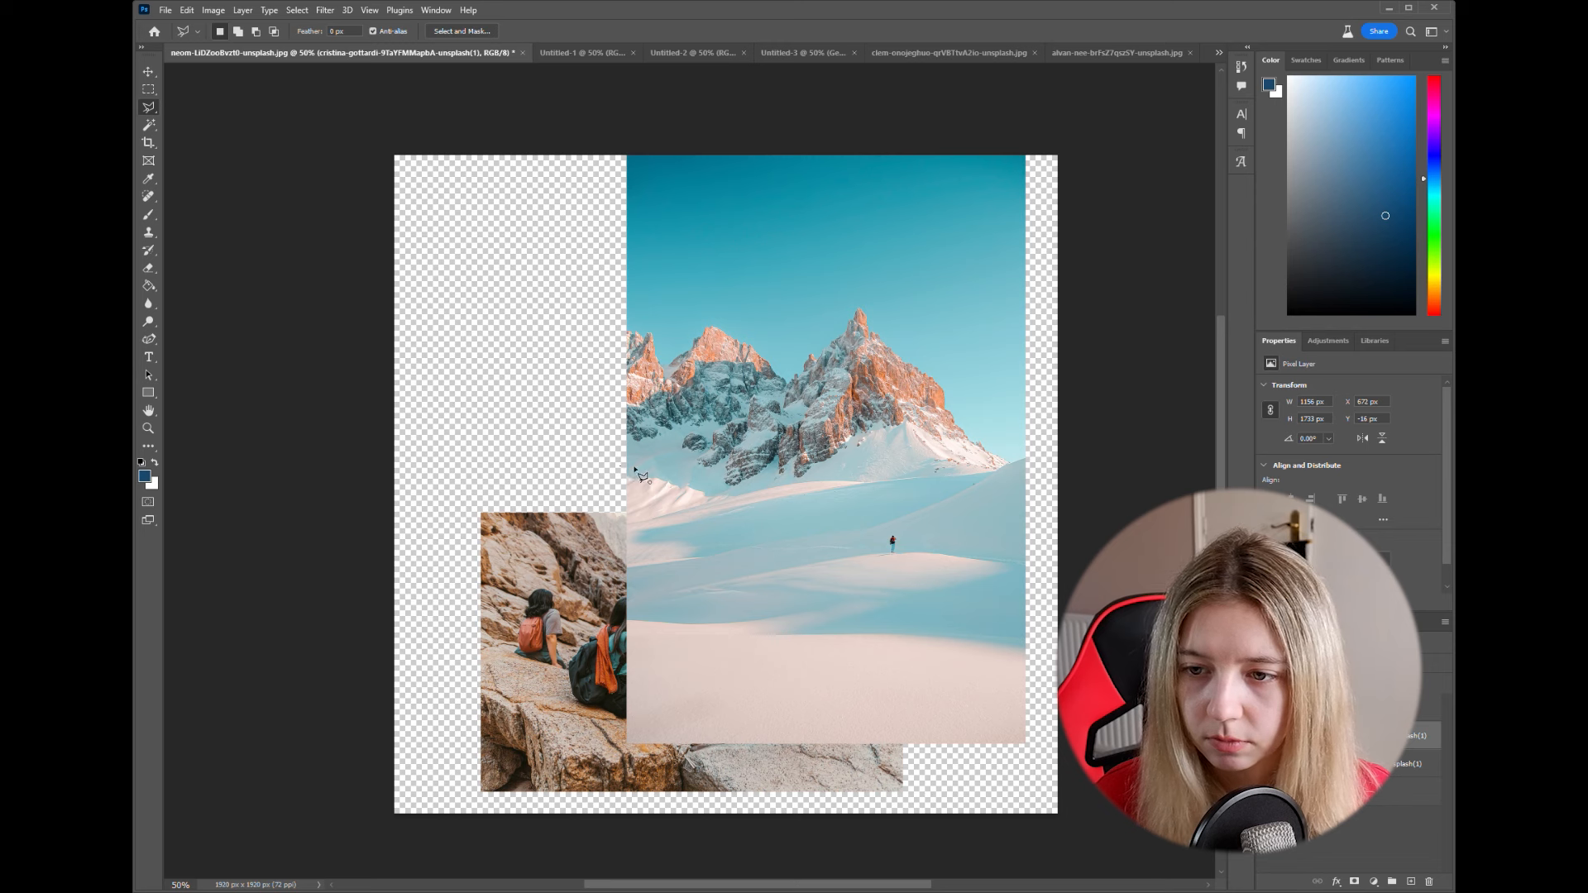
click(718, 491)
click(827, 476)
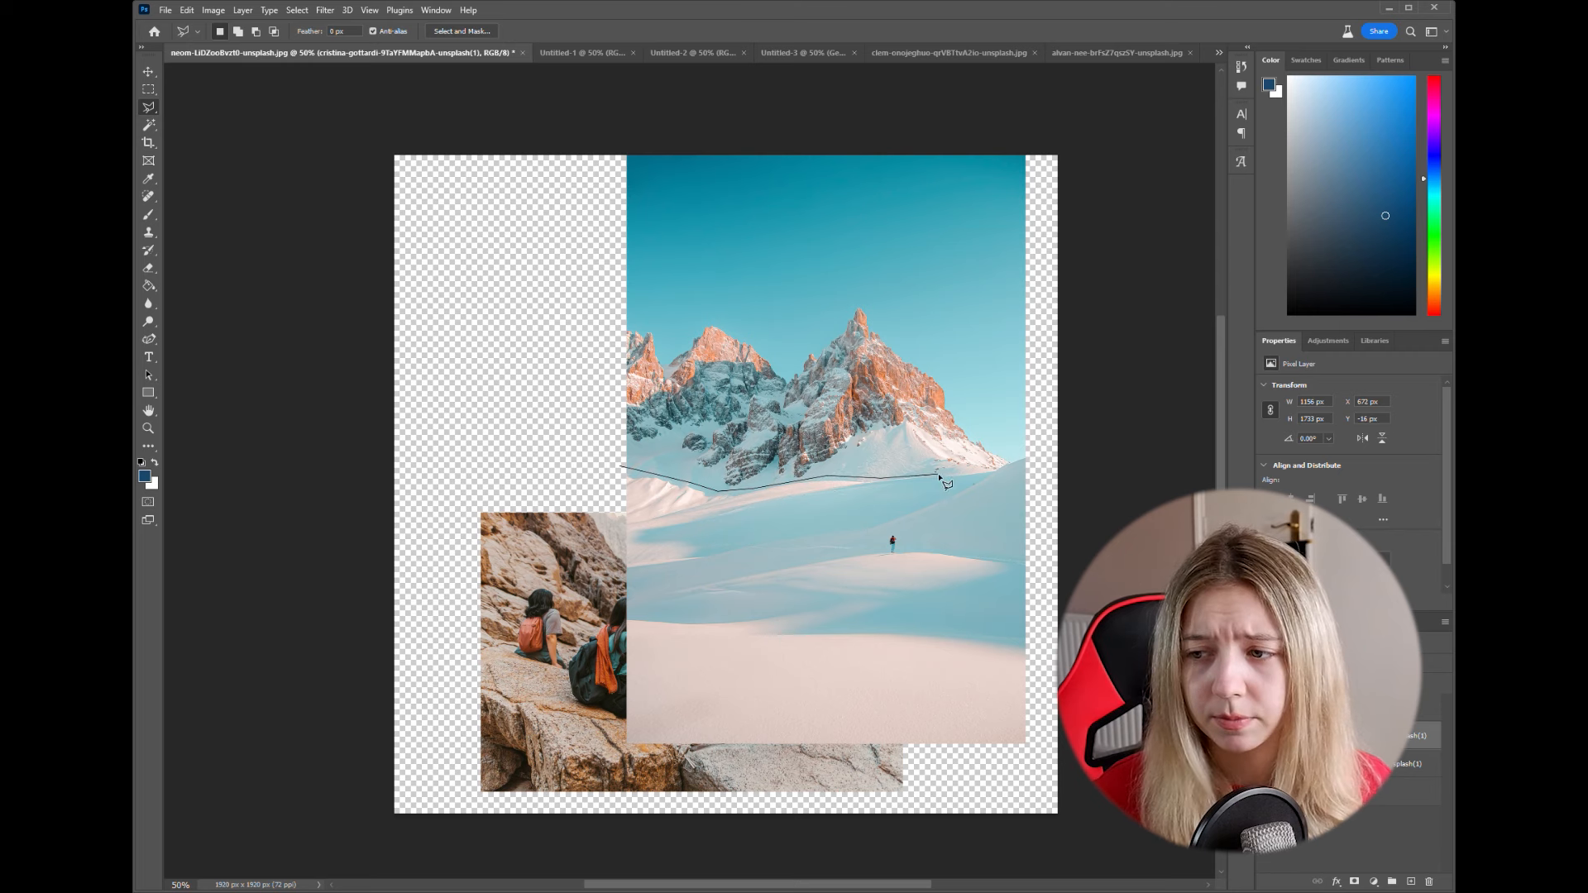
click(989, 469)
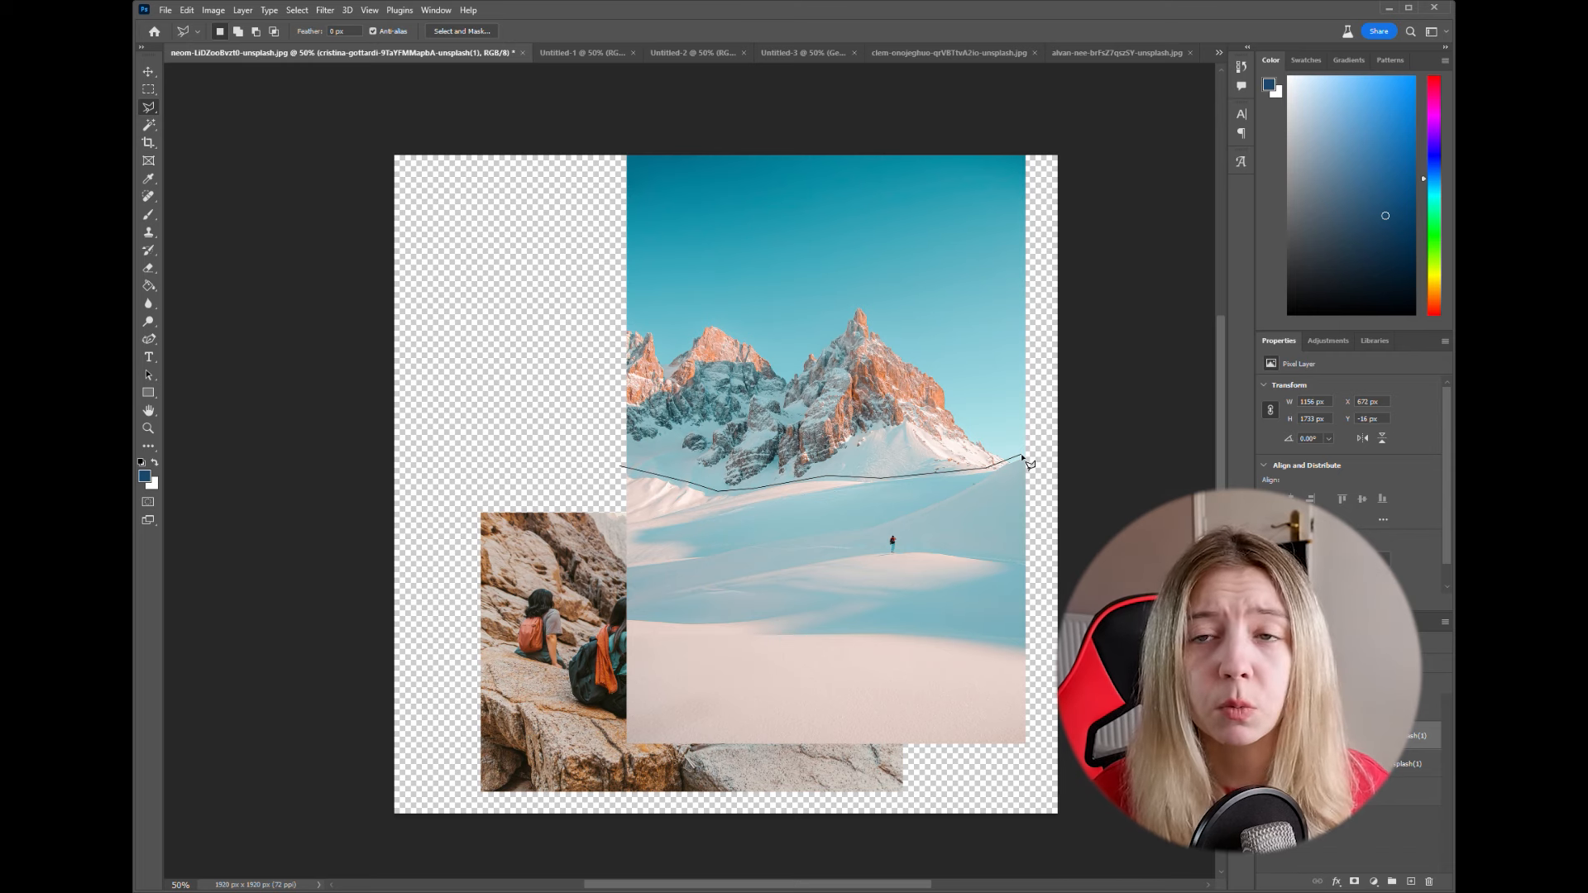
click(1030, 451)
click(1044, 753)
click(588, 754)
click(624, 469)
key(Delete)
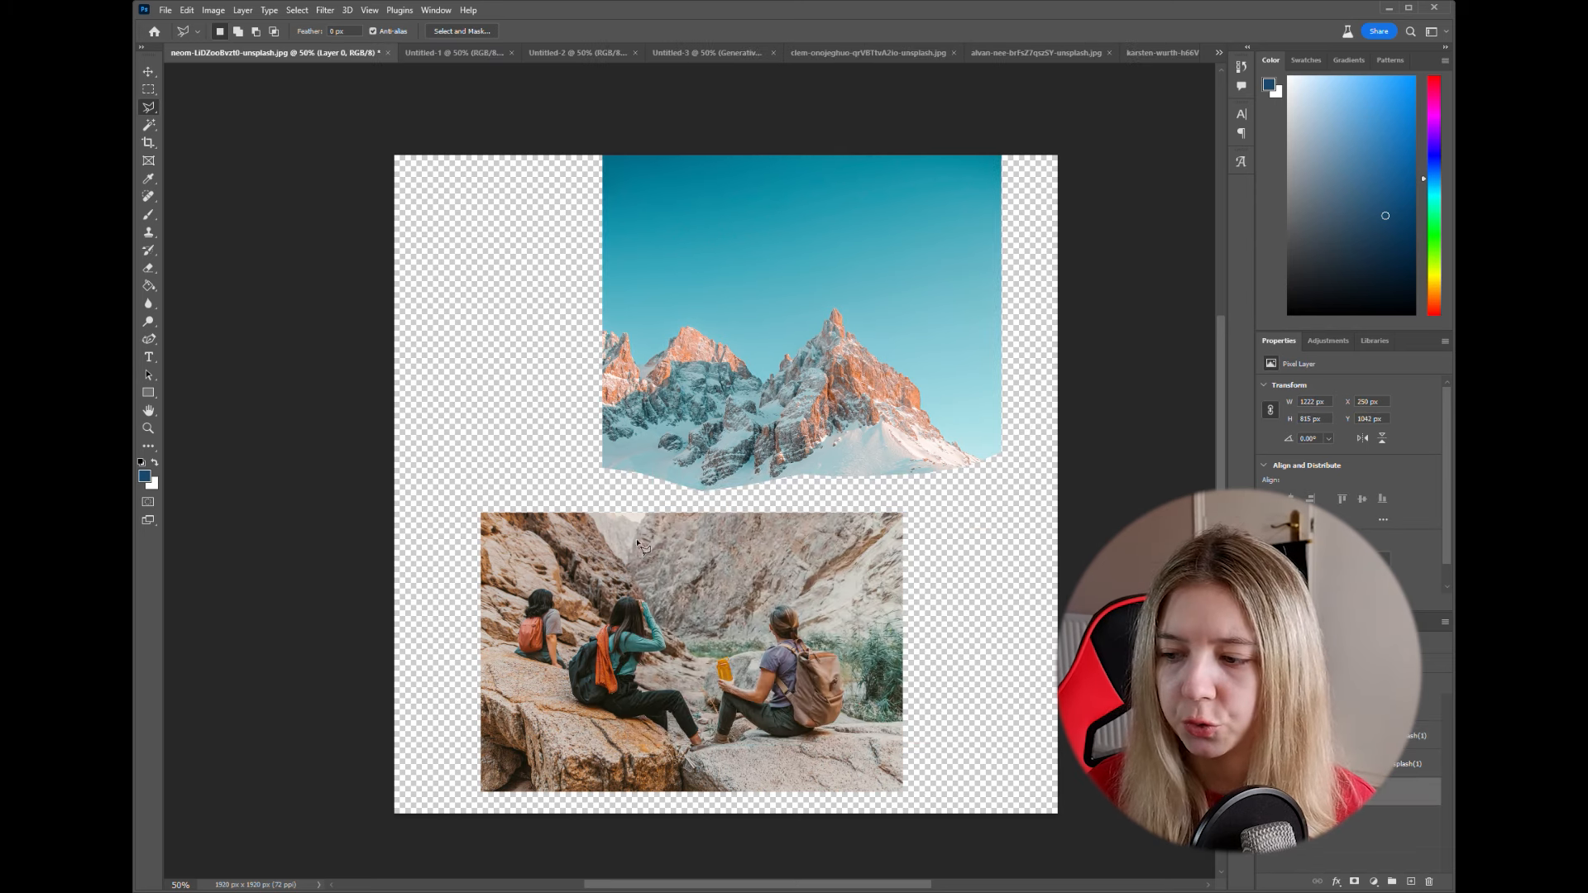
- Draw an irregular polygonal lasso selection just inside the edges of the hikers photo, cutting in around its upper-left rocks
click(659, 524)
click(815, 528)
click(884, 522)
click(886, 596)
click(896, 707)
click(867, 767)
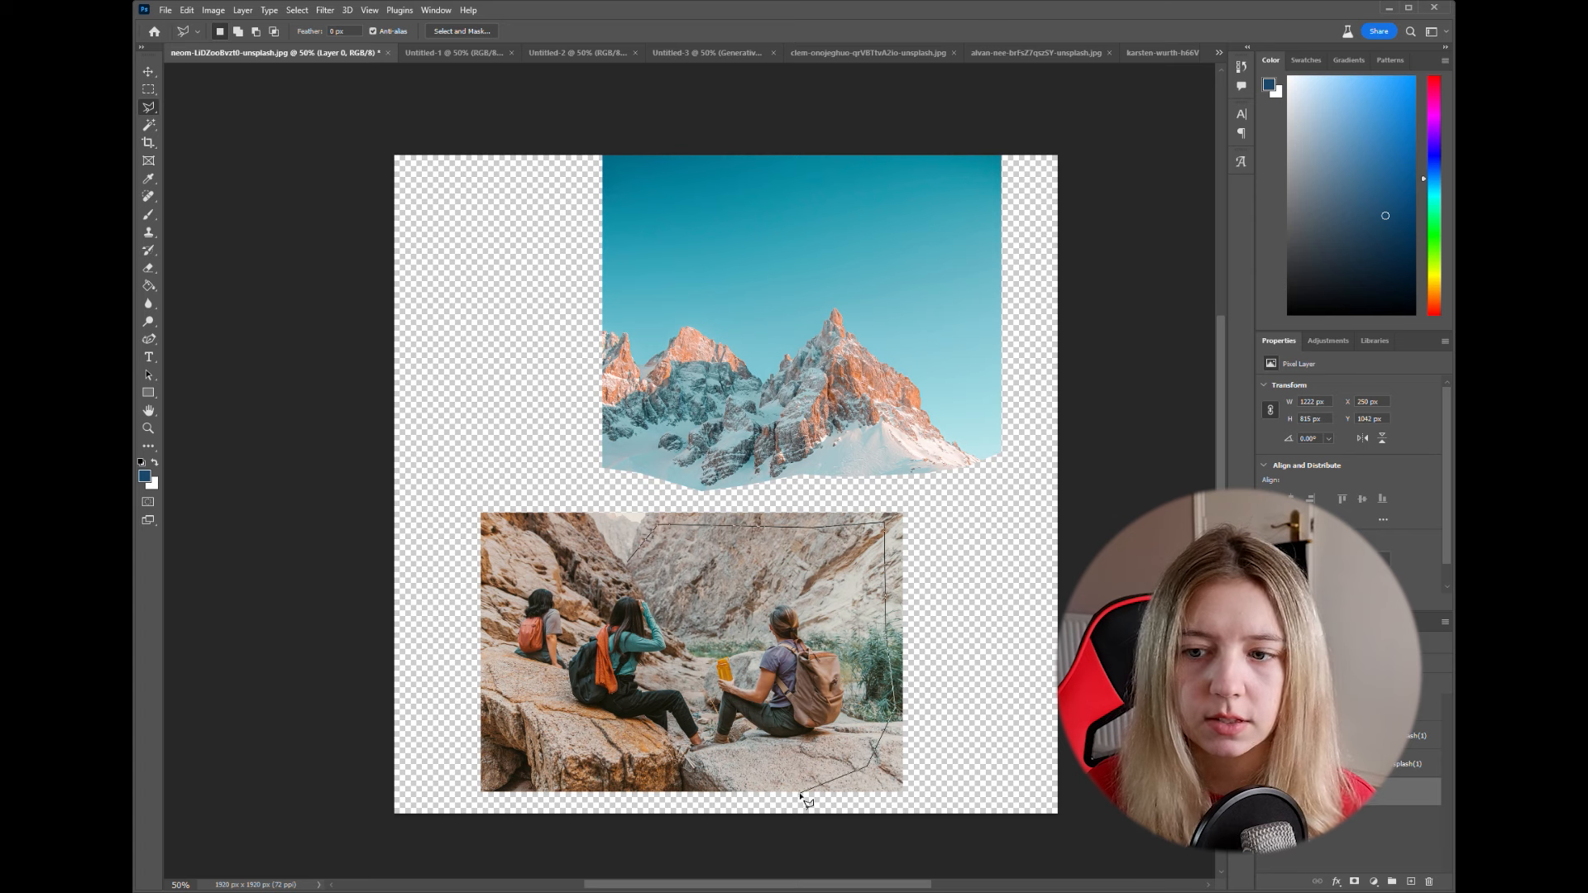
click(792, 789)
click(678, 780)
click(536, 789)
click(490, 740)
click(487, 517)
click(546, 535)
click(585, 591)
click(632, 593)
click(627, 563)
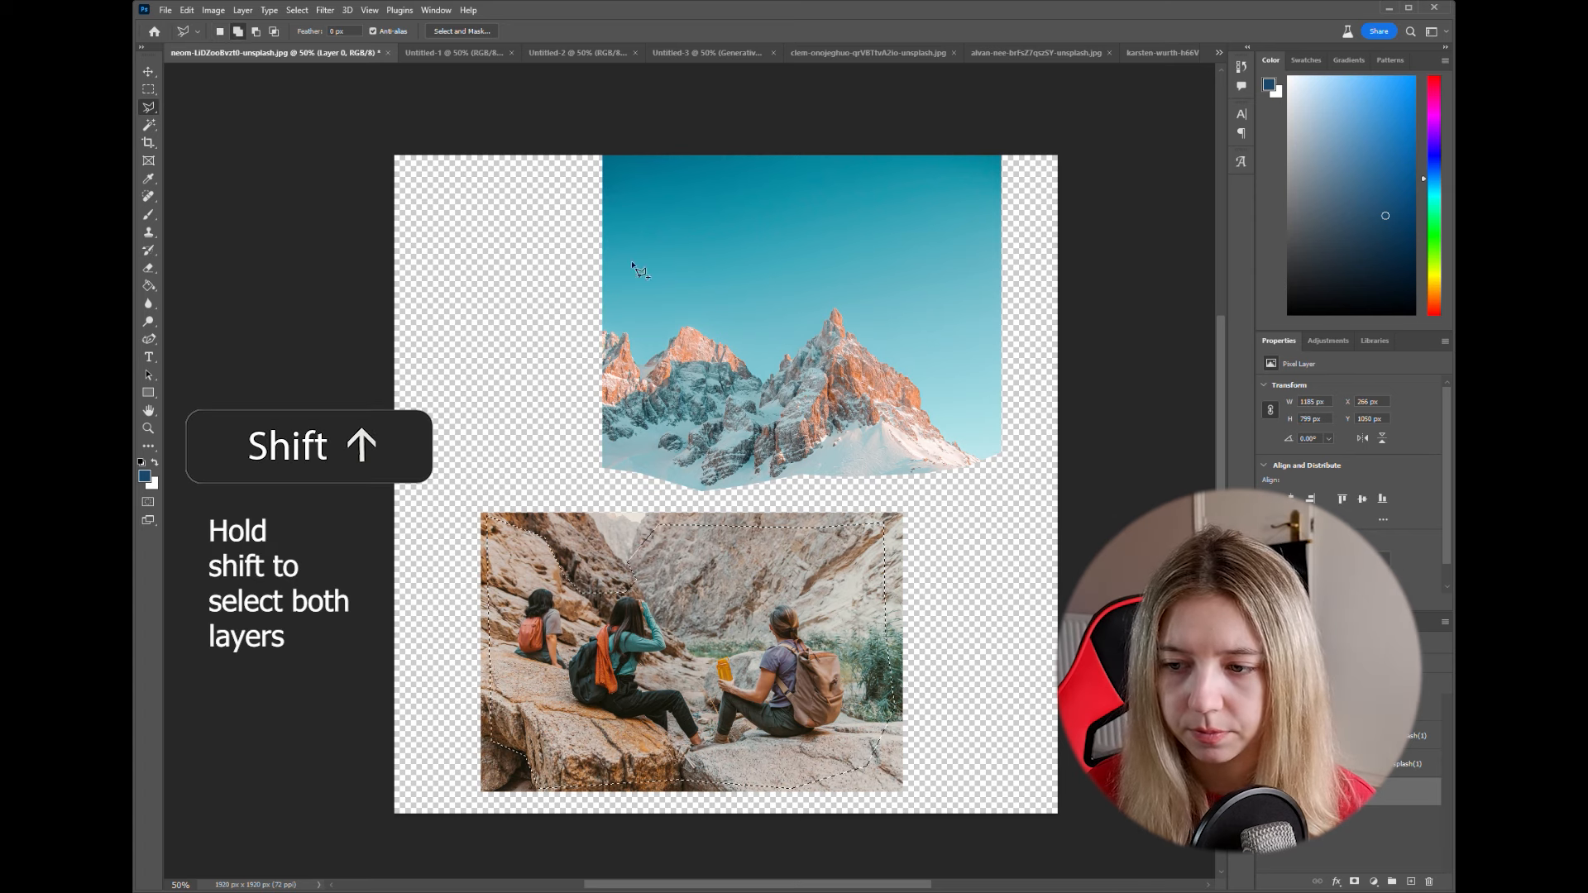
- Add a polygonal lasso selection just inside the edges of the trimmed snowy mountain photo to the existing selection
shift+click(607, 159)
click(612, 467)
click(706, 488)
click(861, 468)
click(999, 452)
click(1001, 160)
click(607, 159)
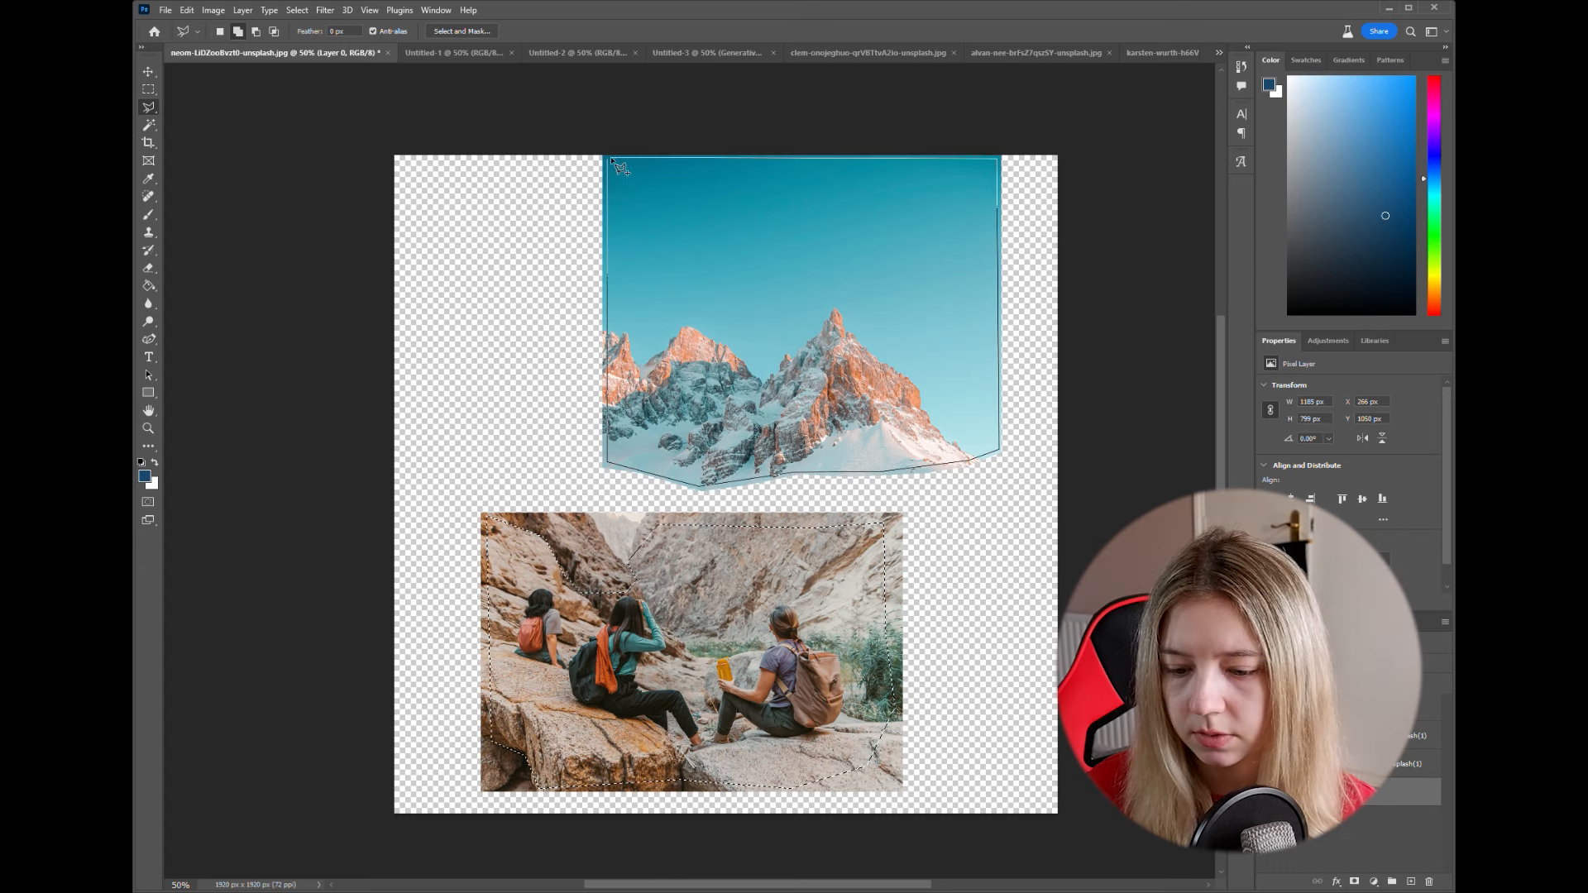
- Complete the mountain selection, invert the combined selection, and run Generative Fill on the empty canvas around both photos
click(907, 618)
click(583, 820)
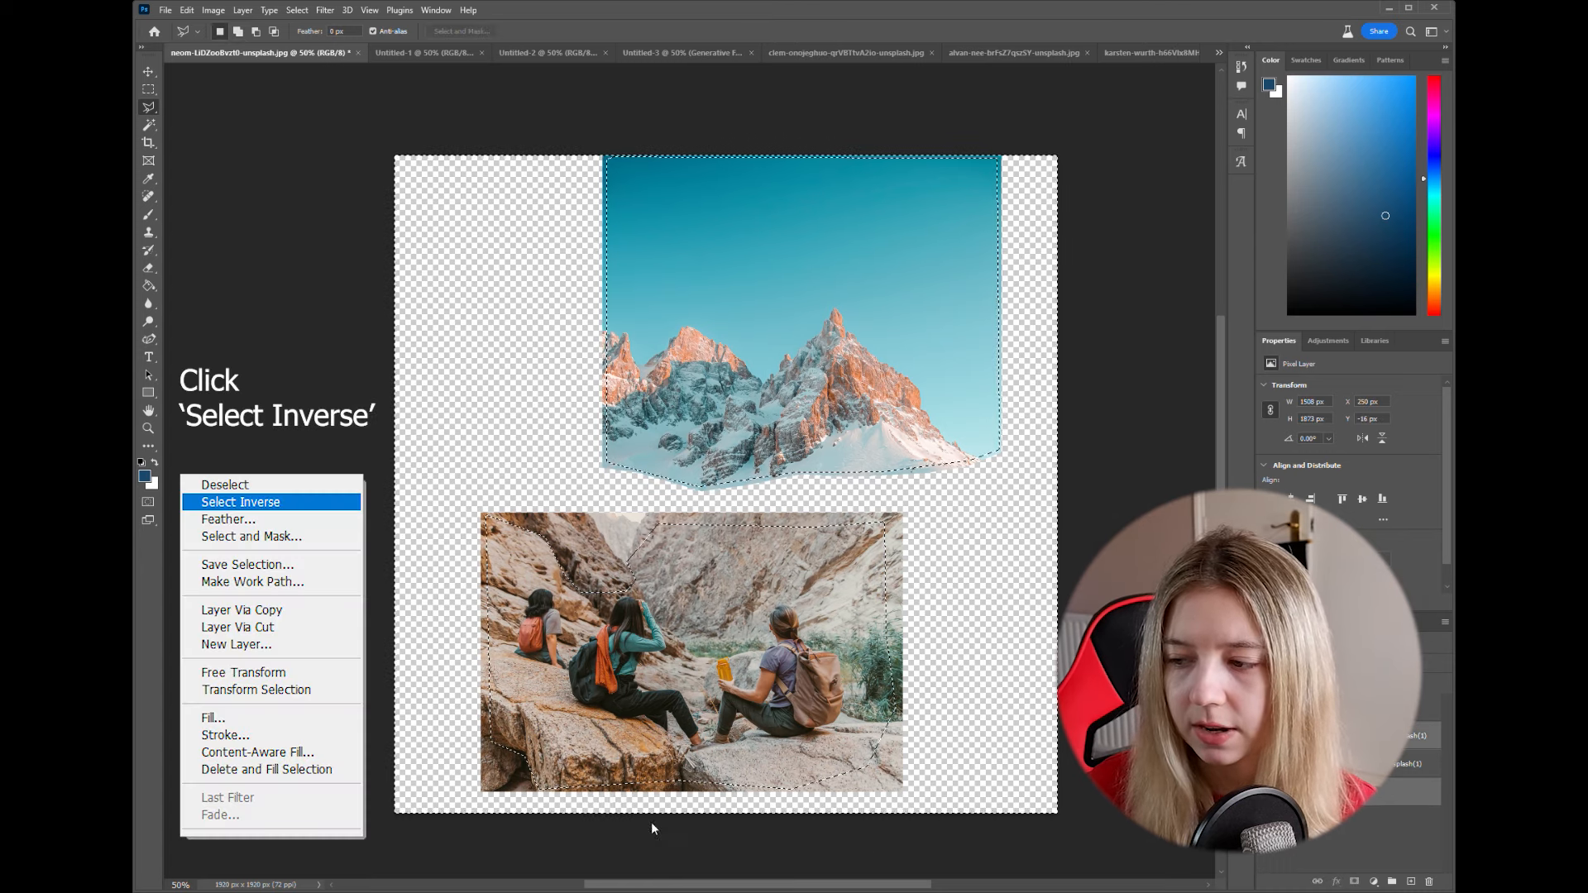
click(866, 840)
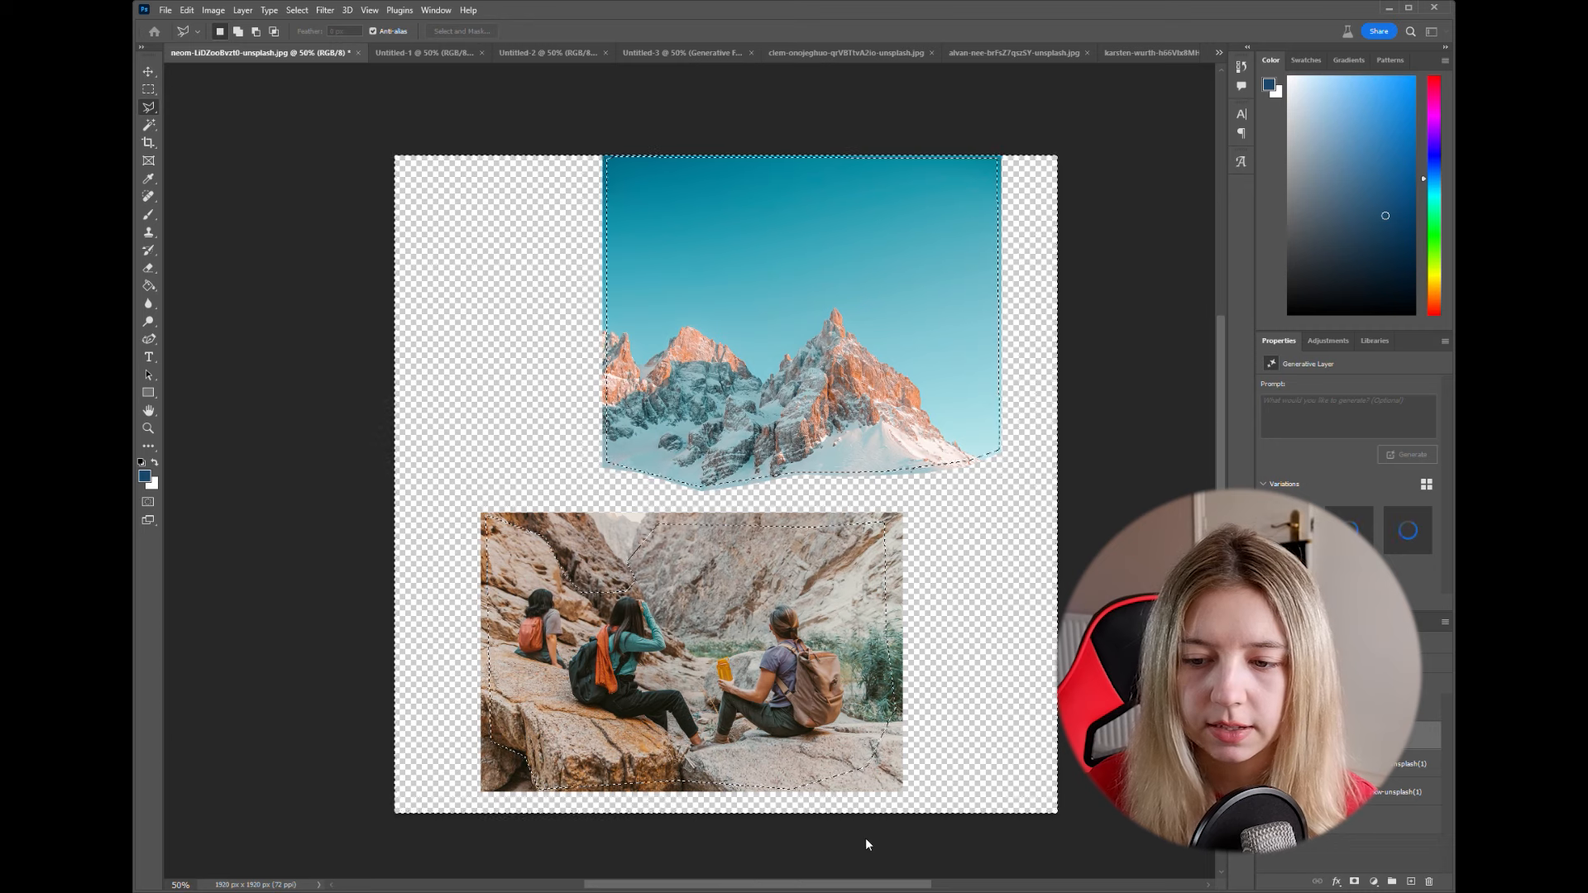
click(321, 772)
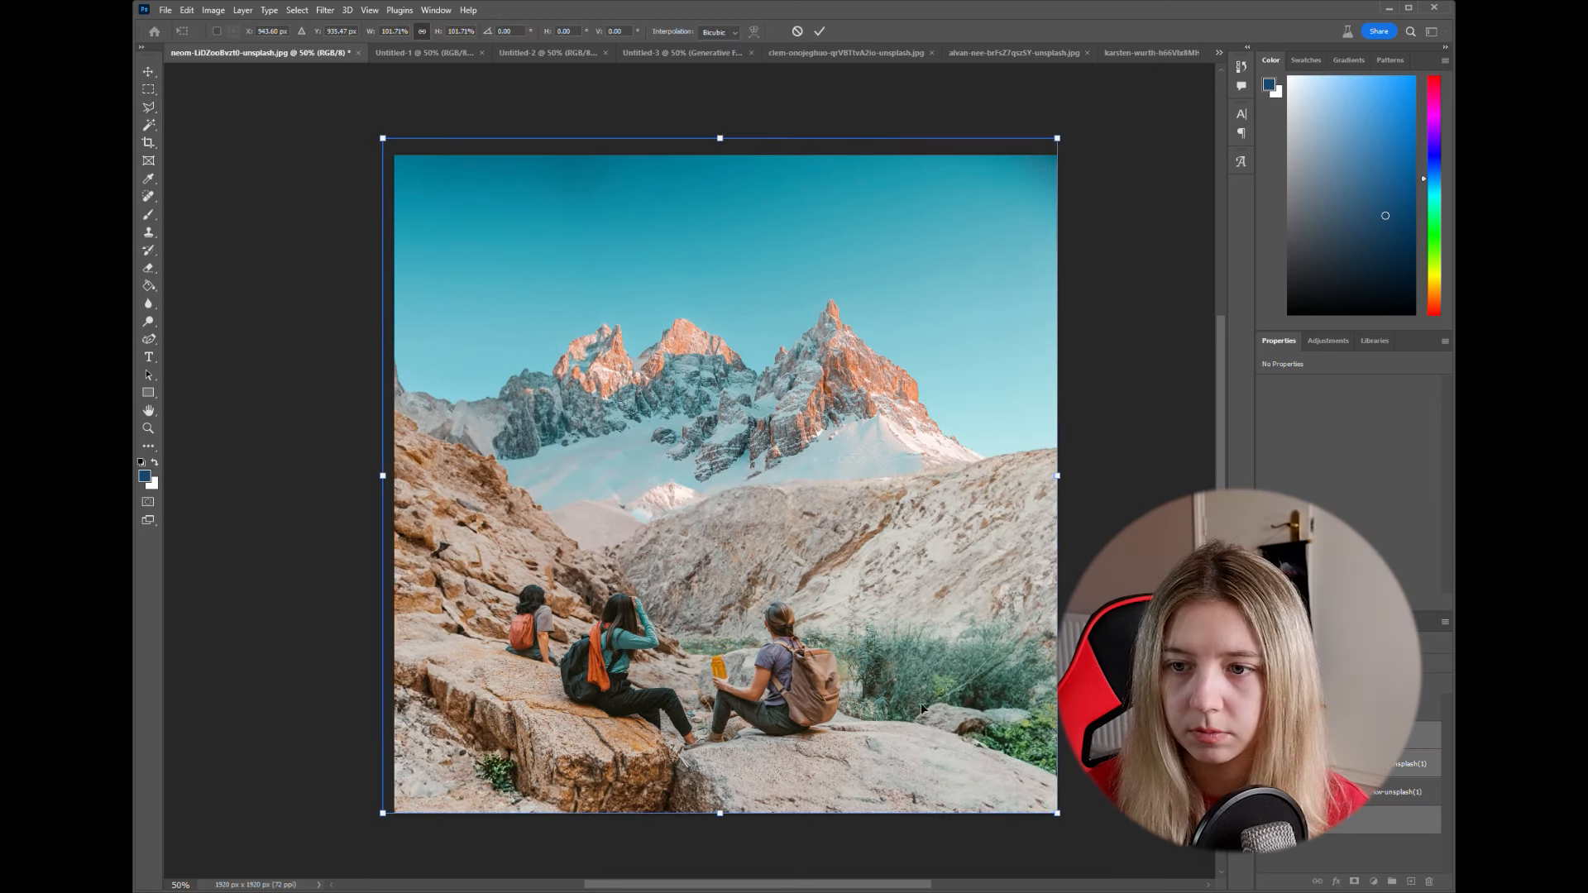
- Commit the slight enlargement of the composite's layers and compare its second and third generated variations
click(821, 33)
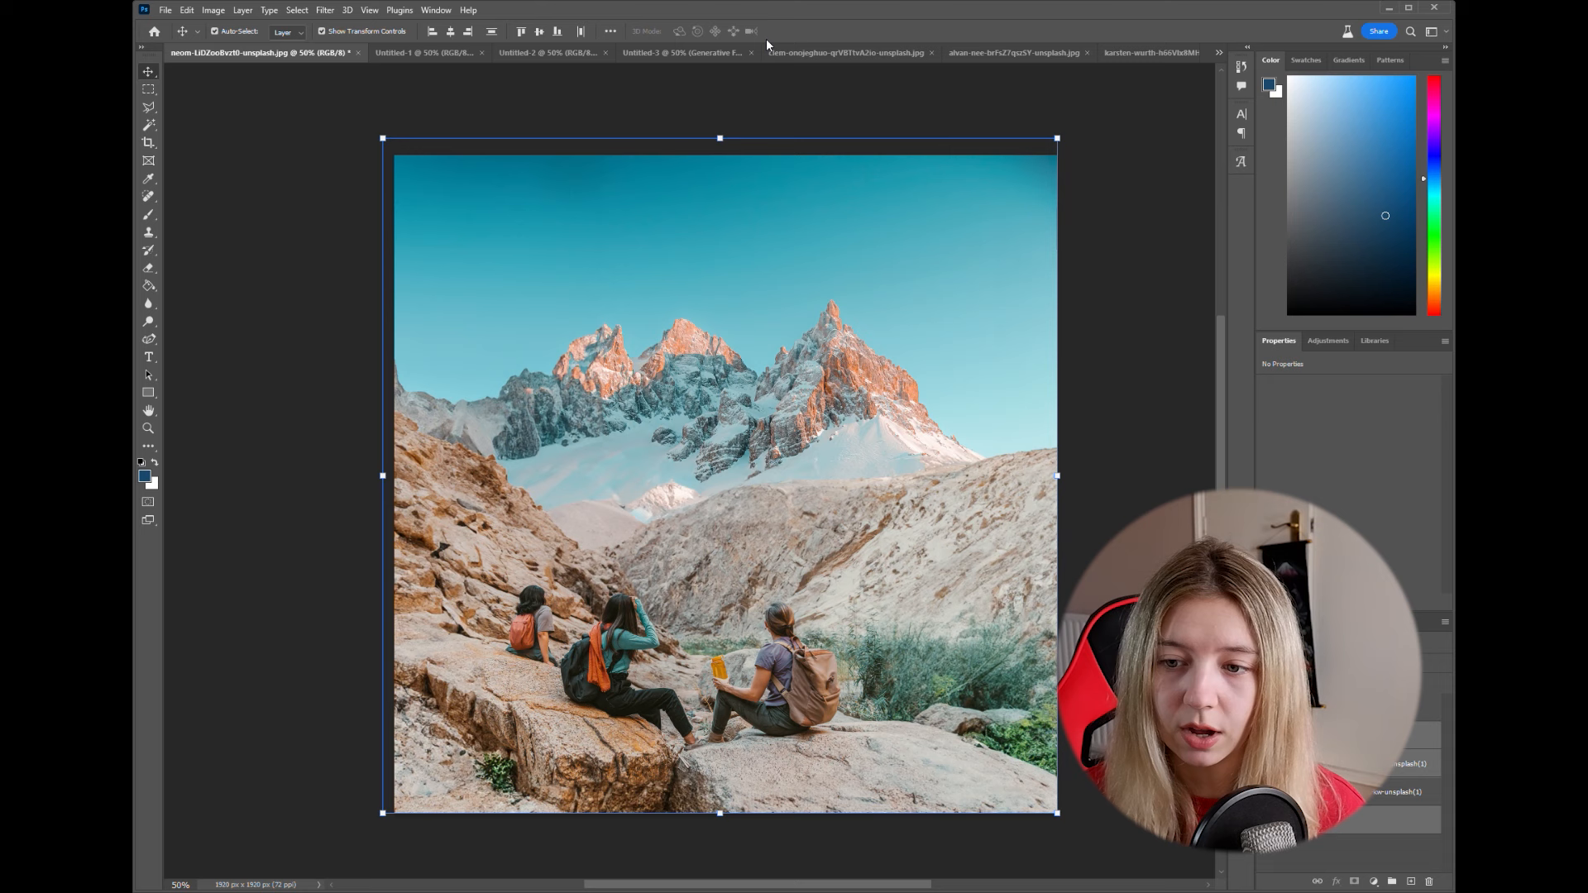
click(145, 91)
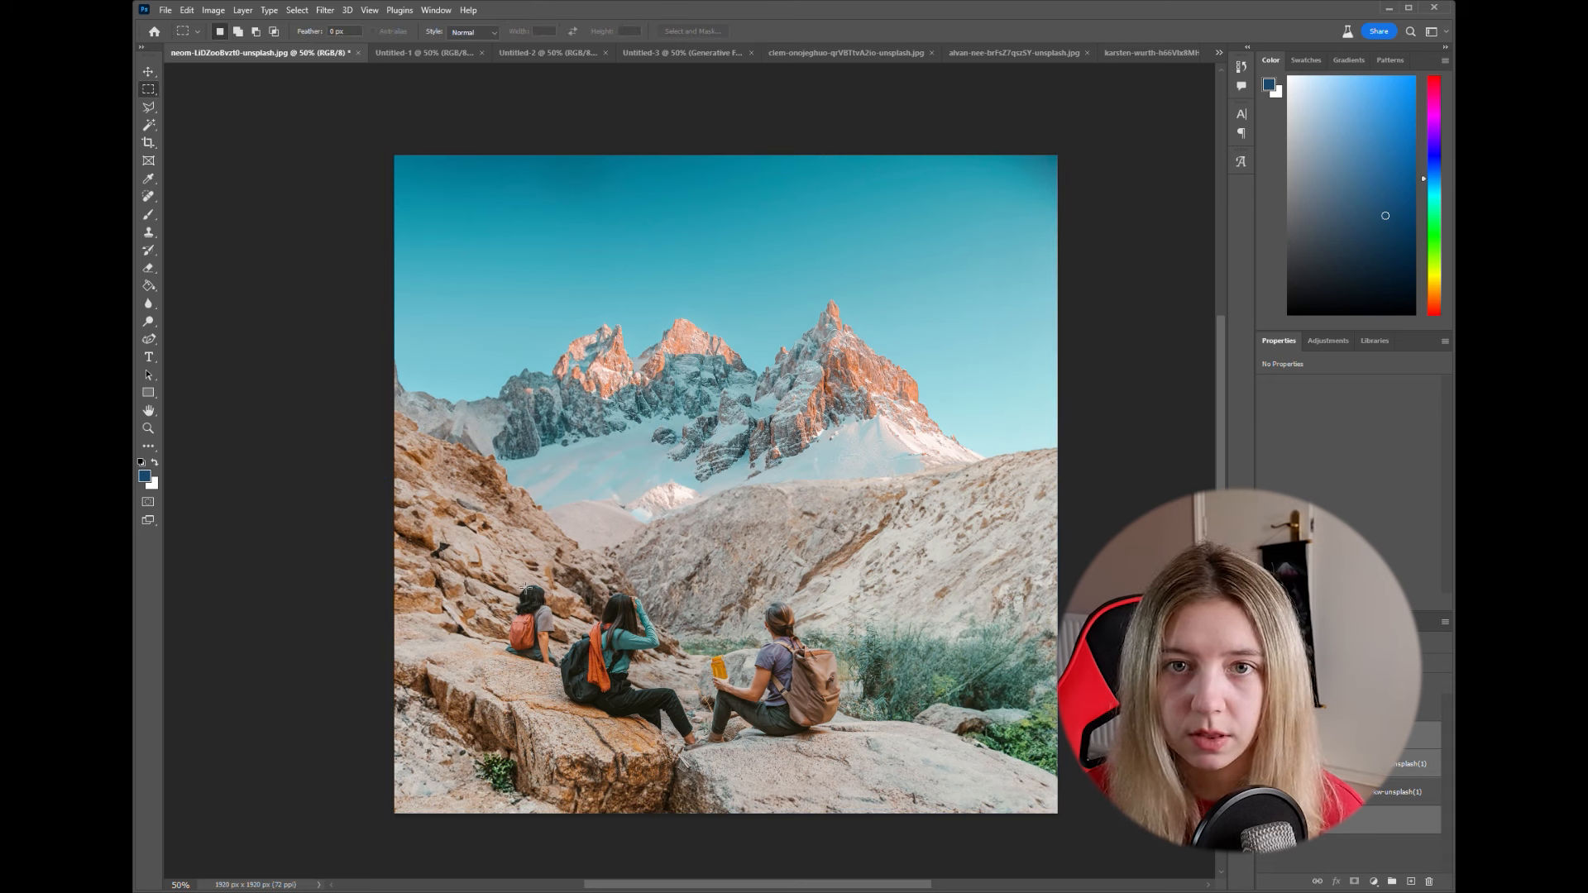
key(v)
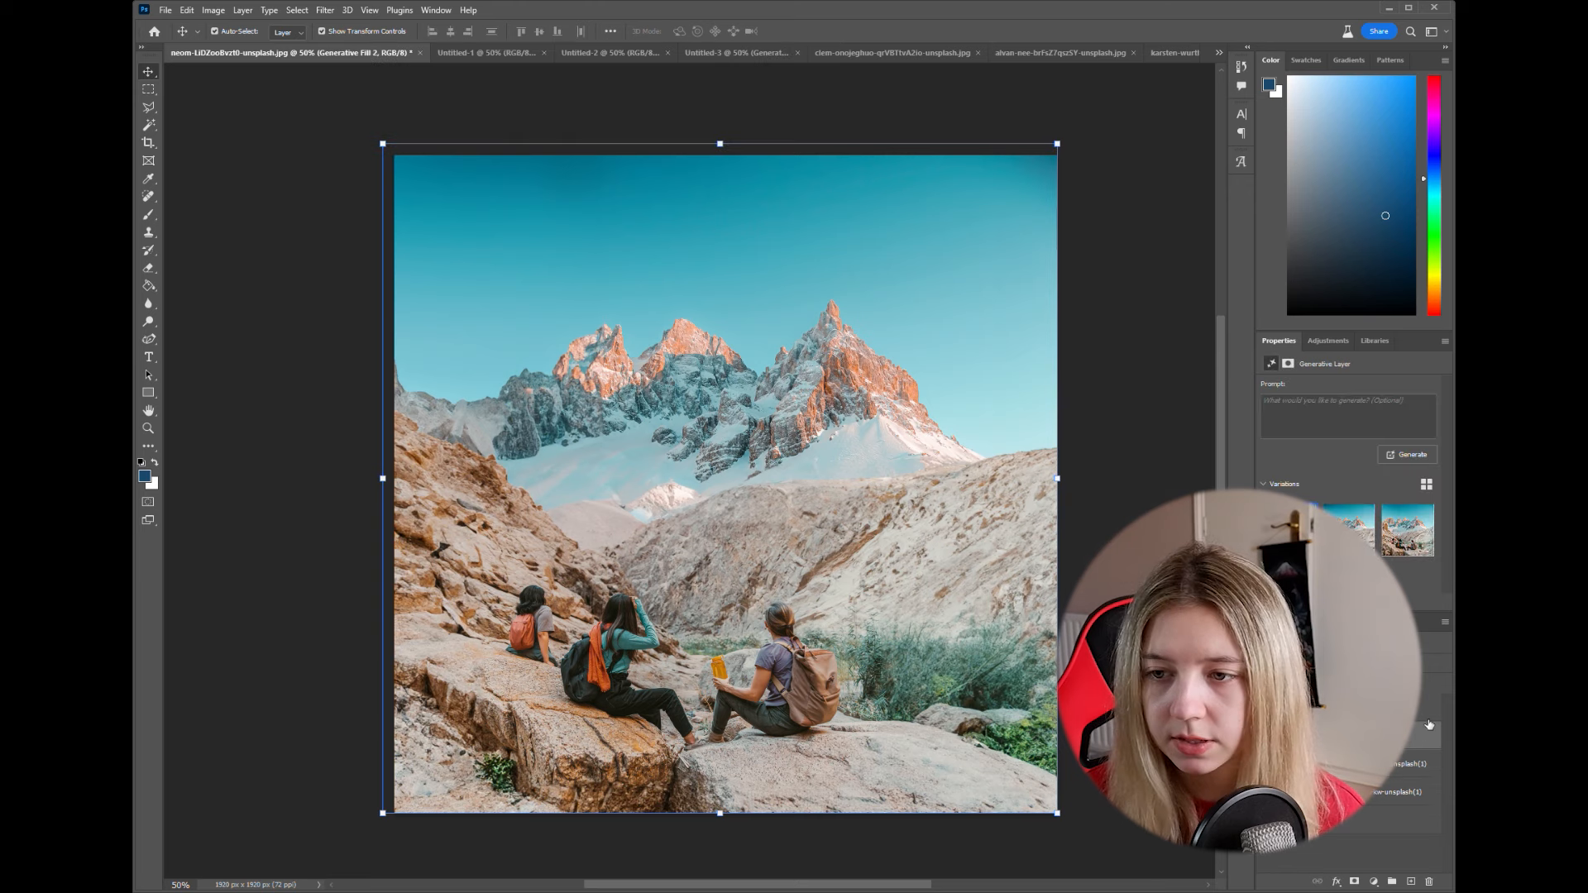
click(1345, 534)
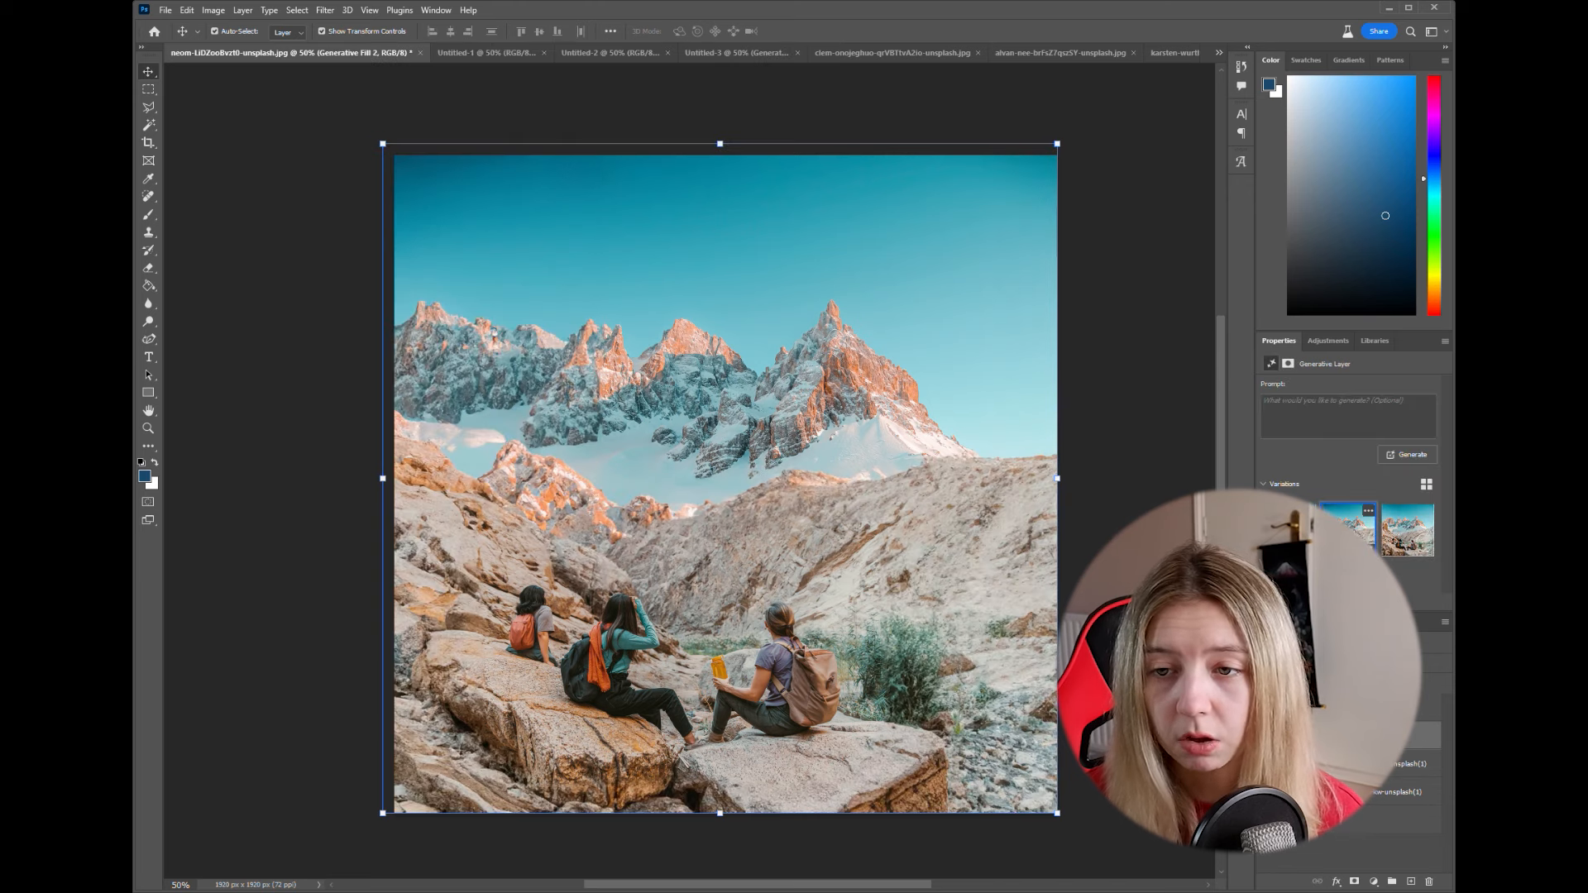
click(1408, 538)
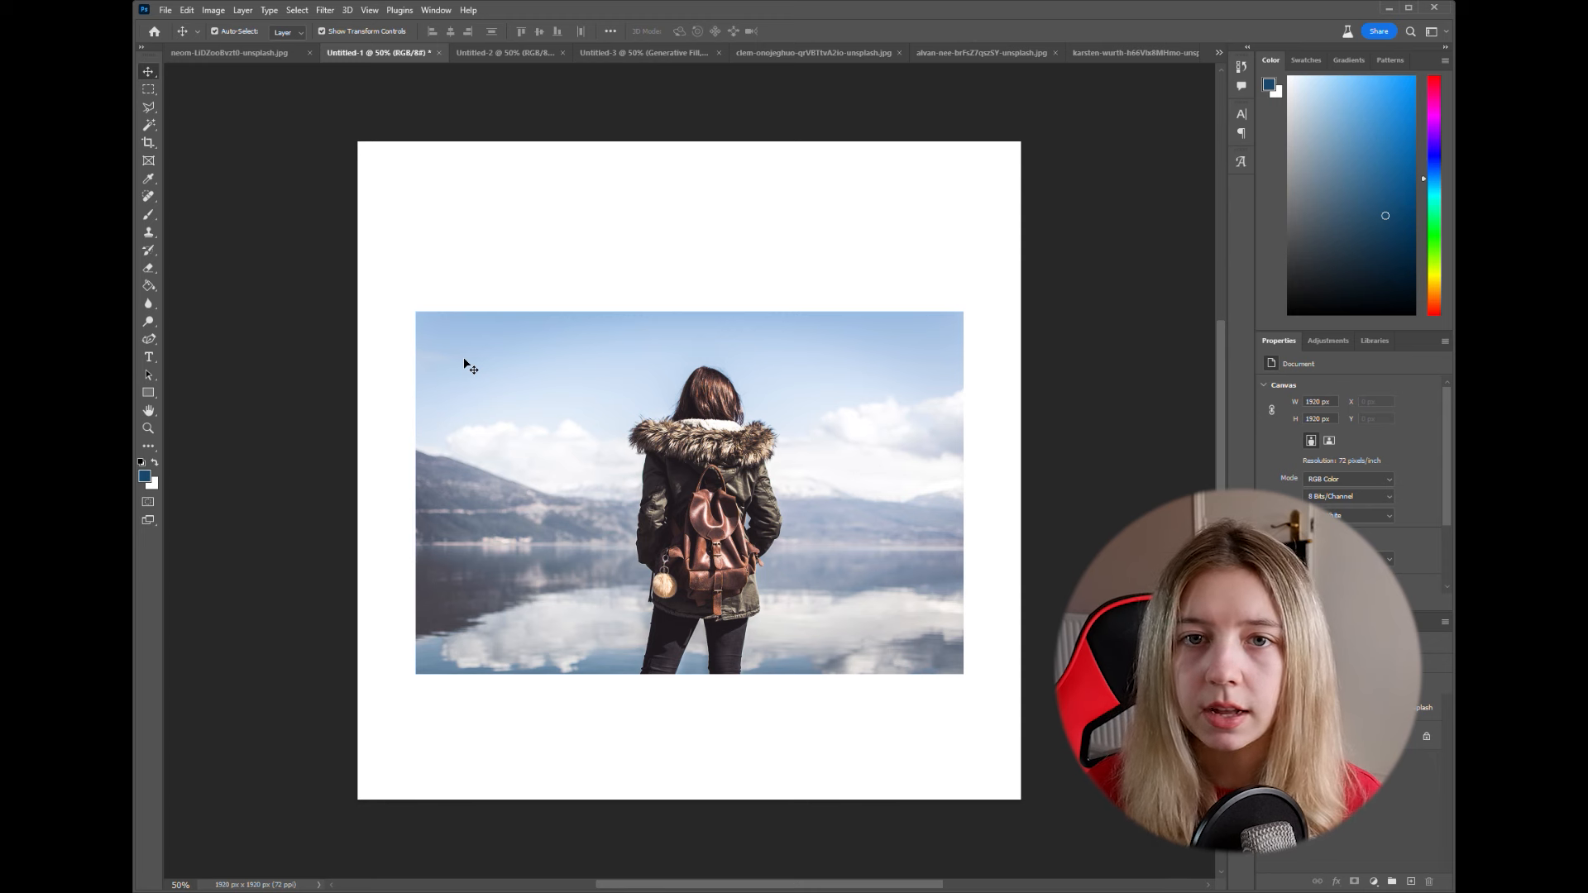
- In Untitled-1, select a rectangle just inside the woman's photo, invert it, and run Generative Fill on the surrounding canvas
click(147, 90)
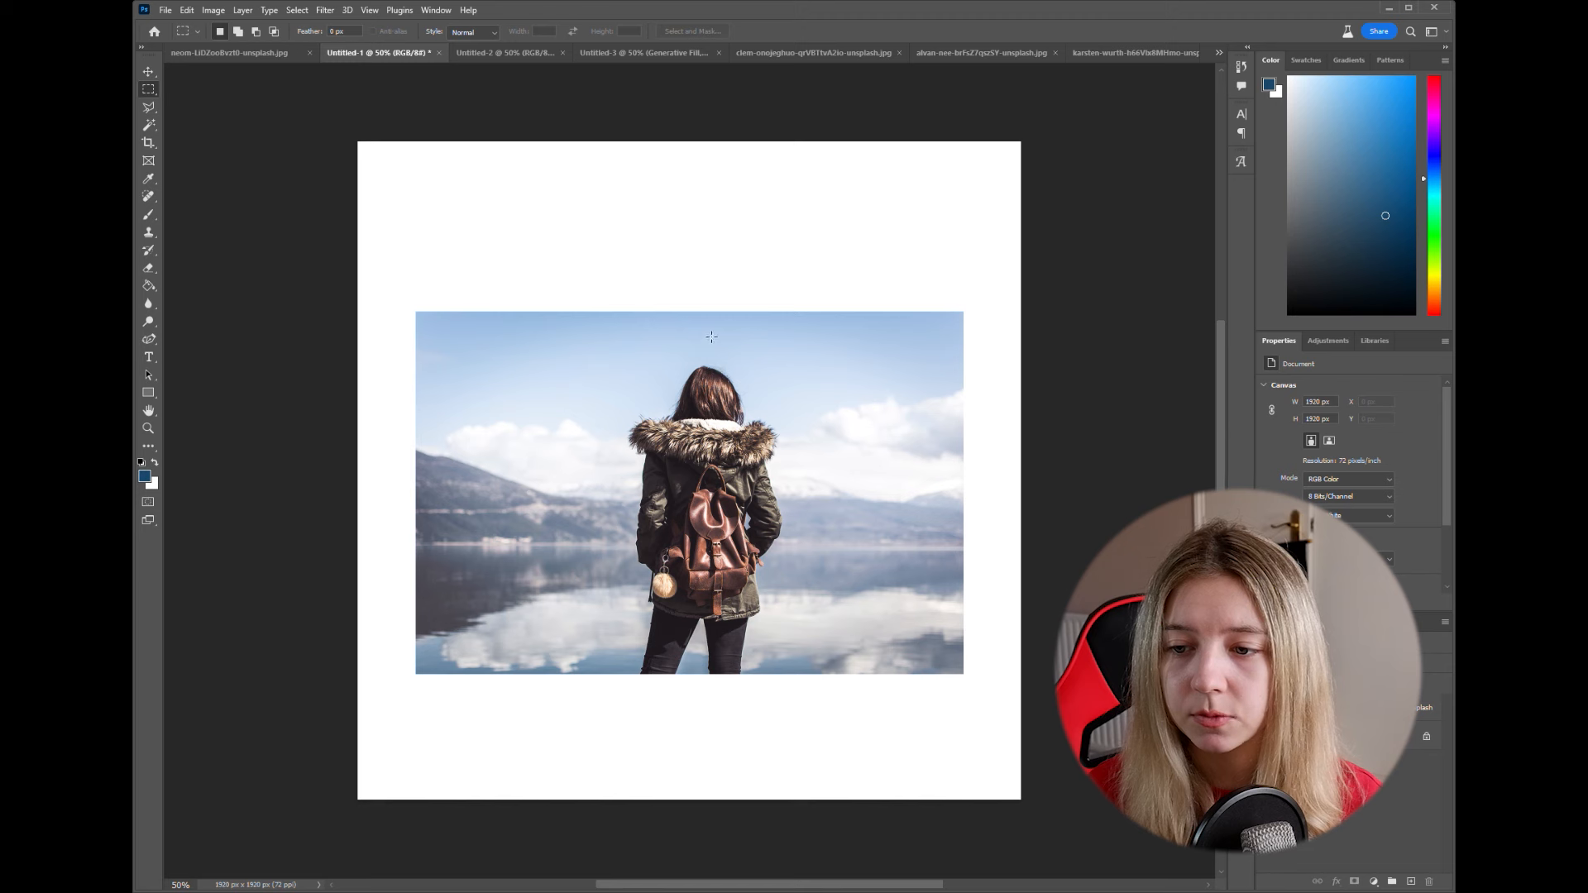
drag(560, 334, 861, 674)
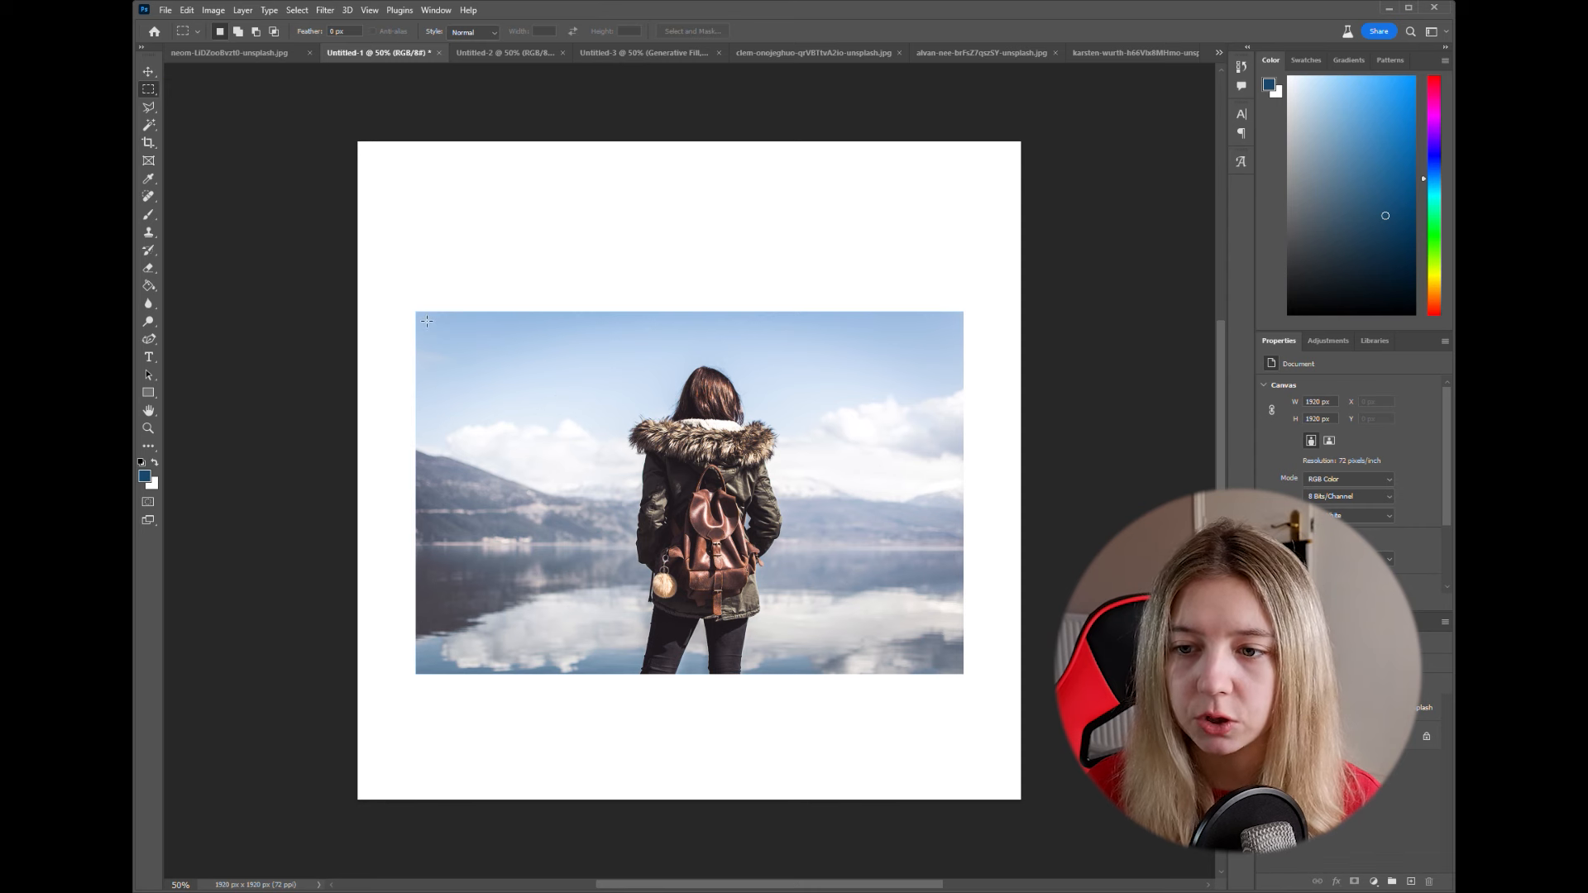
drag(427, 321, 963, 678)
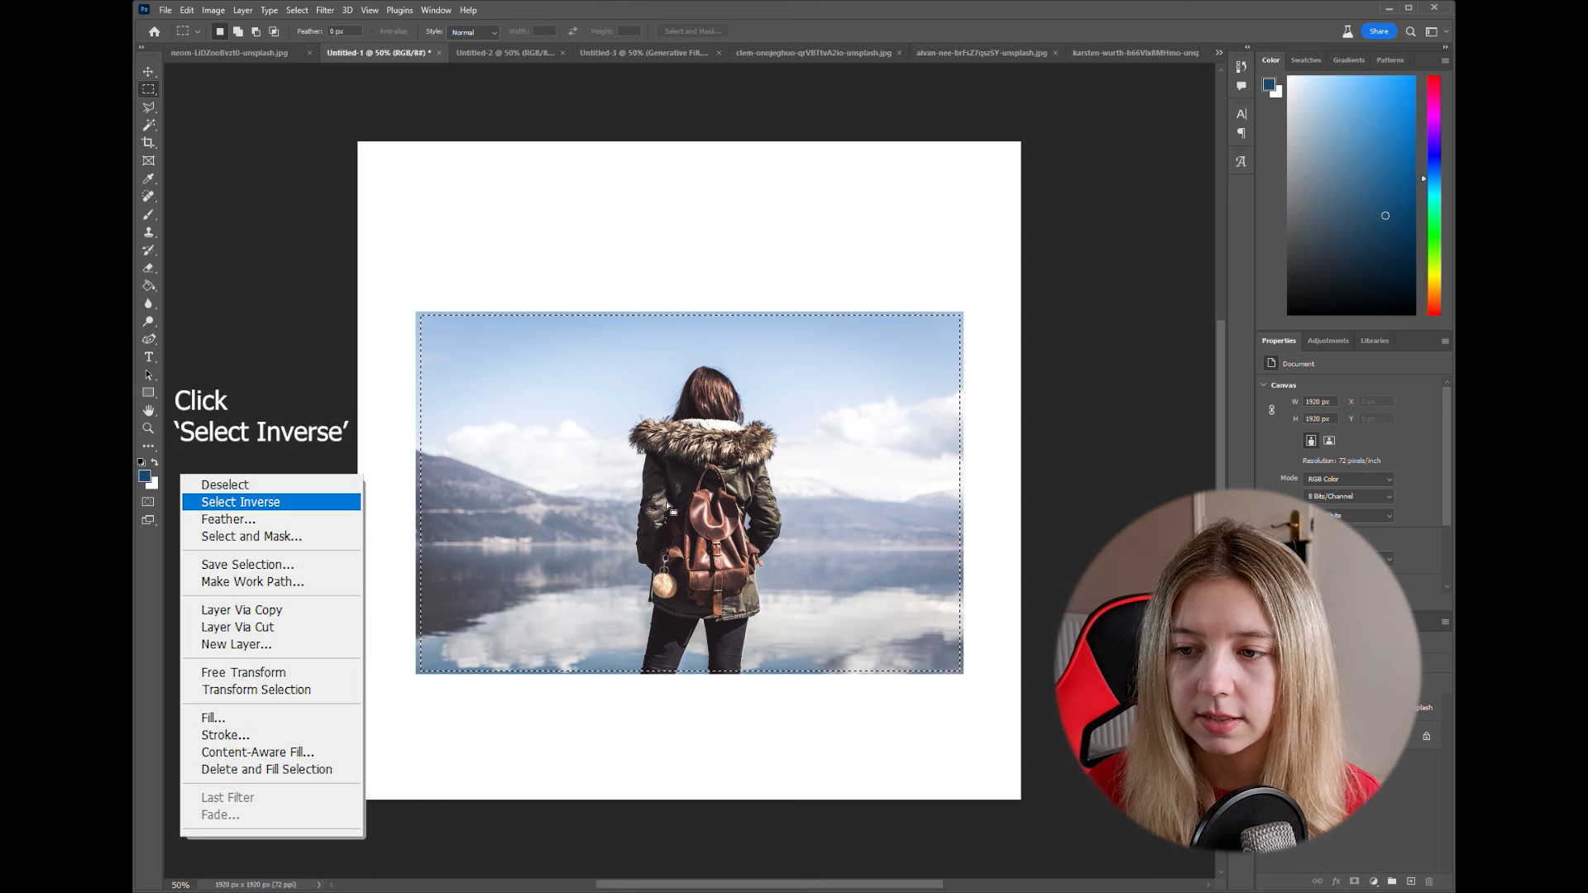
click(819, 519)
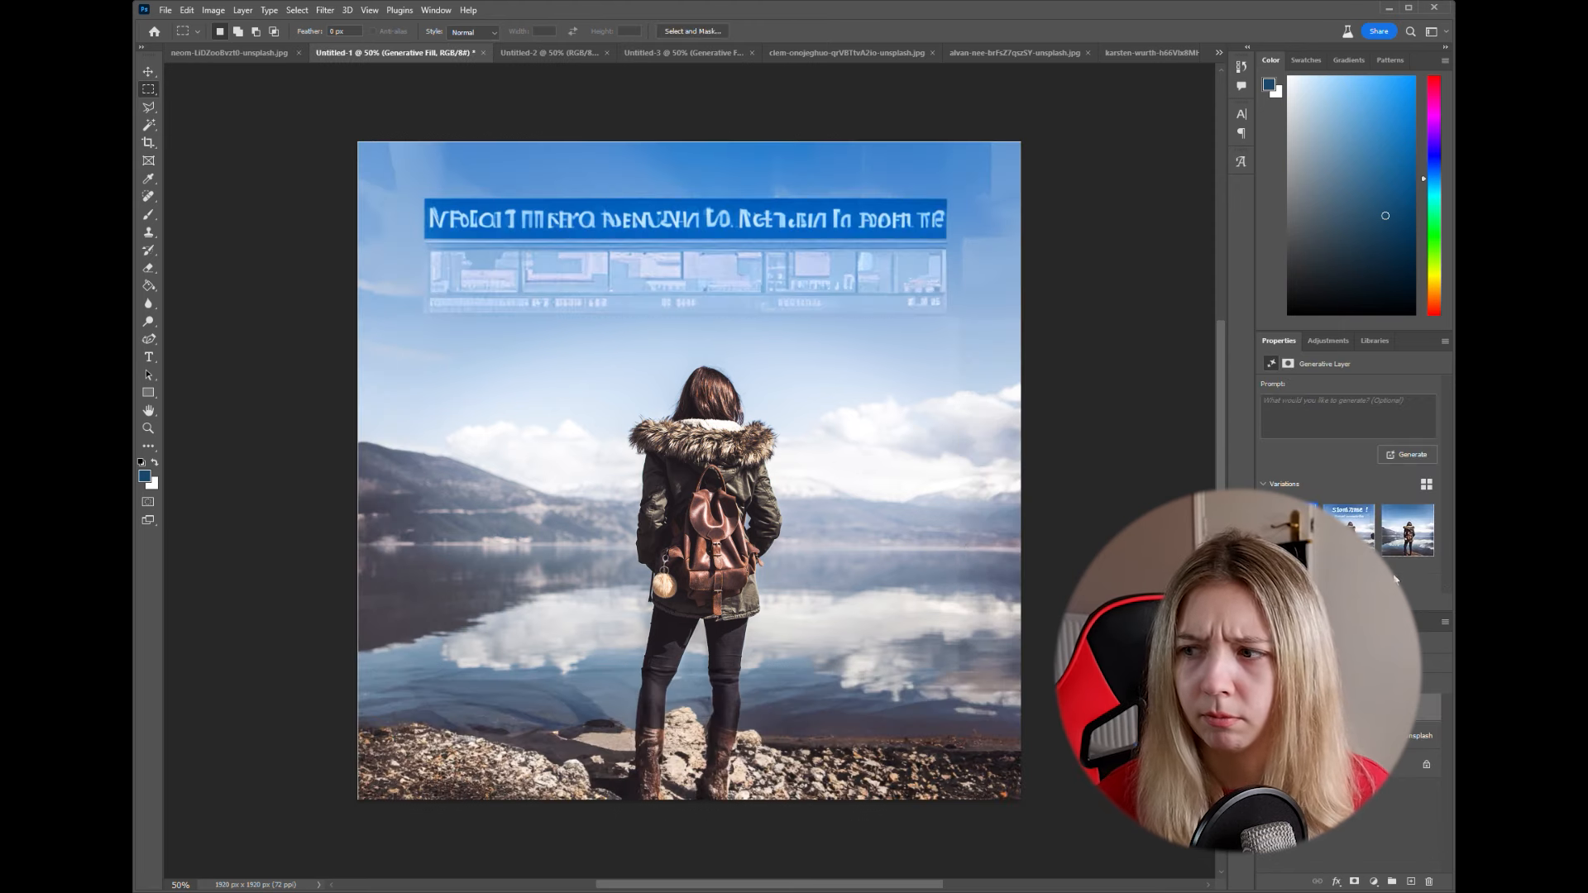
- Compare the generated variations of the lakeside photo and toggle the fill layer's visibility to check it against the original
click(1357, 530)
click(1418, 546)
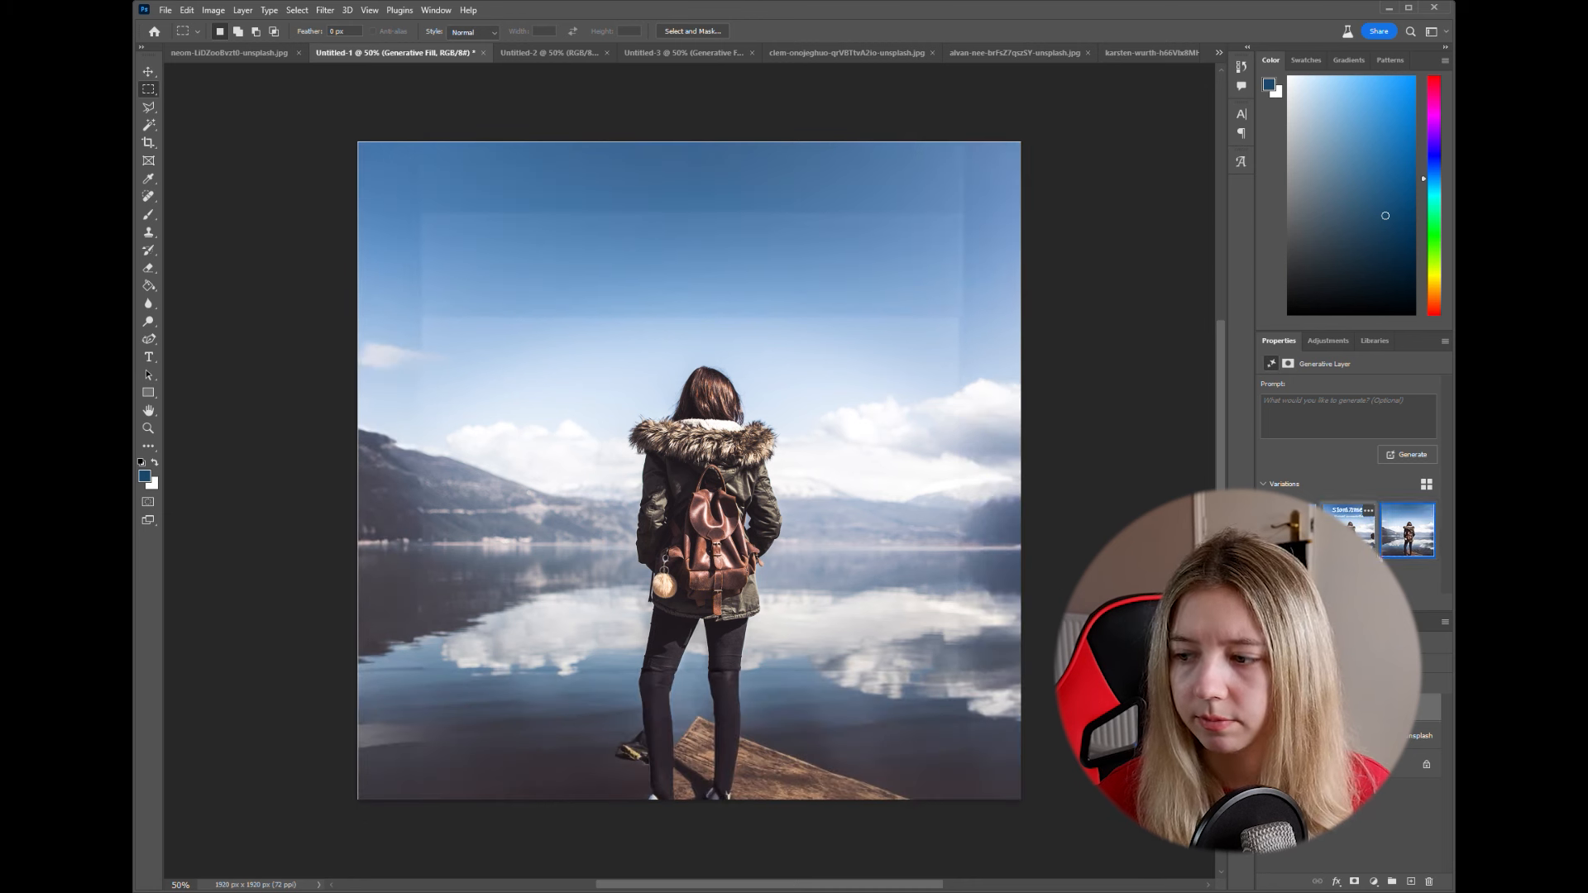
click(1365, 547)
click(1365, 548)
click(1265, 707)
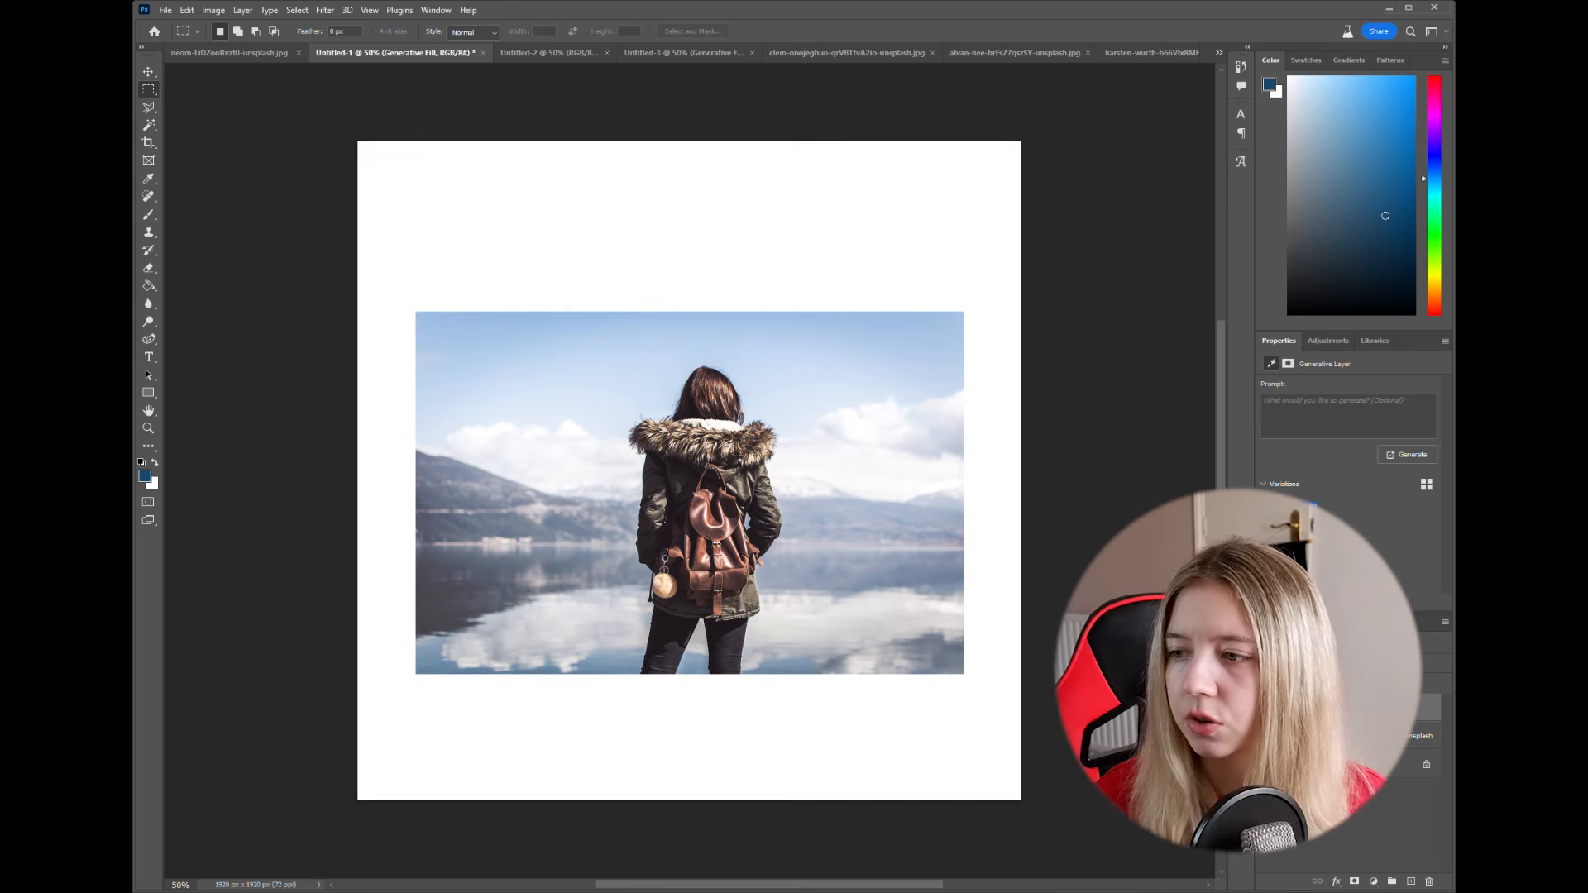
click(1266, 707)
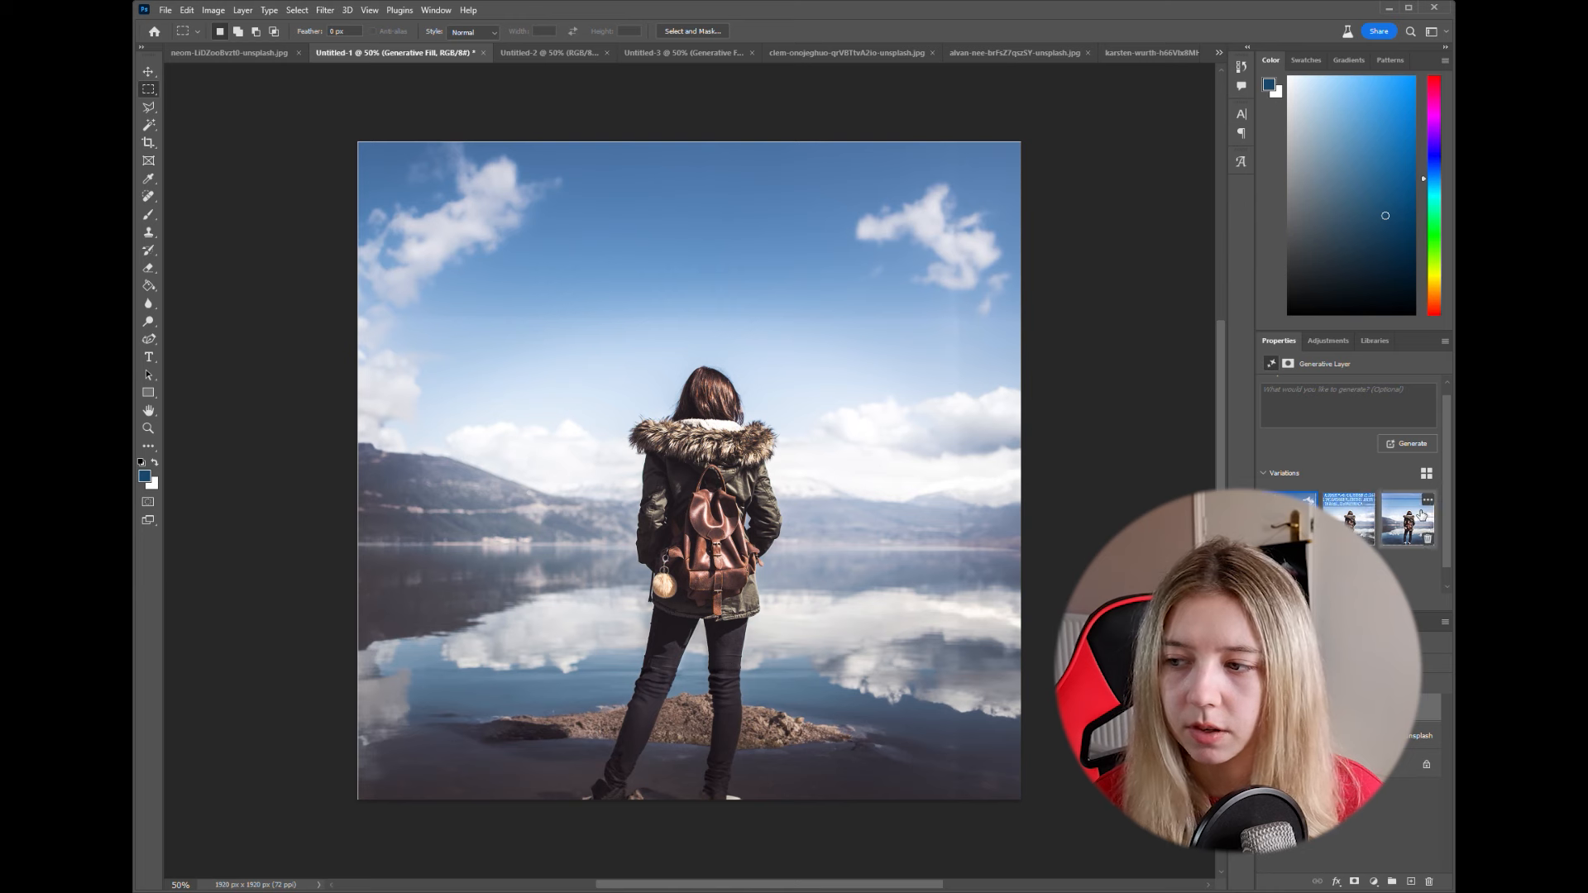
click(1419, 513)
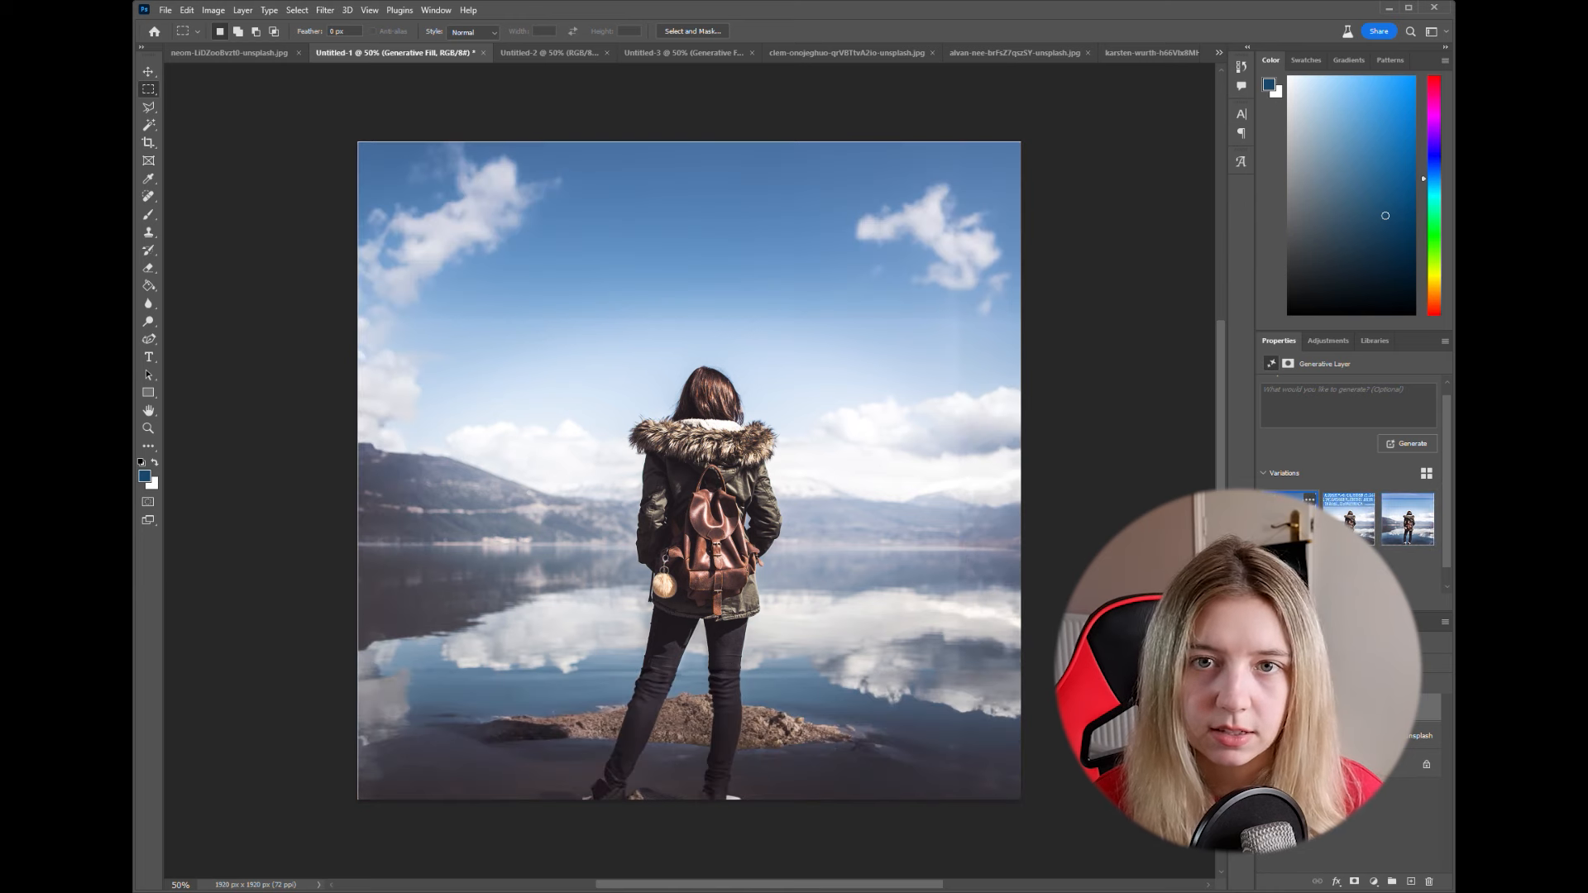
- Enlarge the photo and its fill layer slightly past the canvas's upper-left corner and hide the fill layer
click(148, 72)
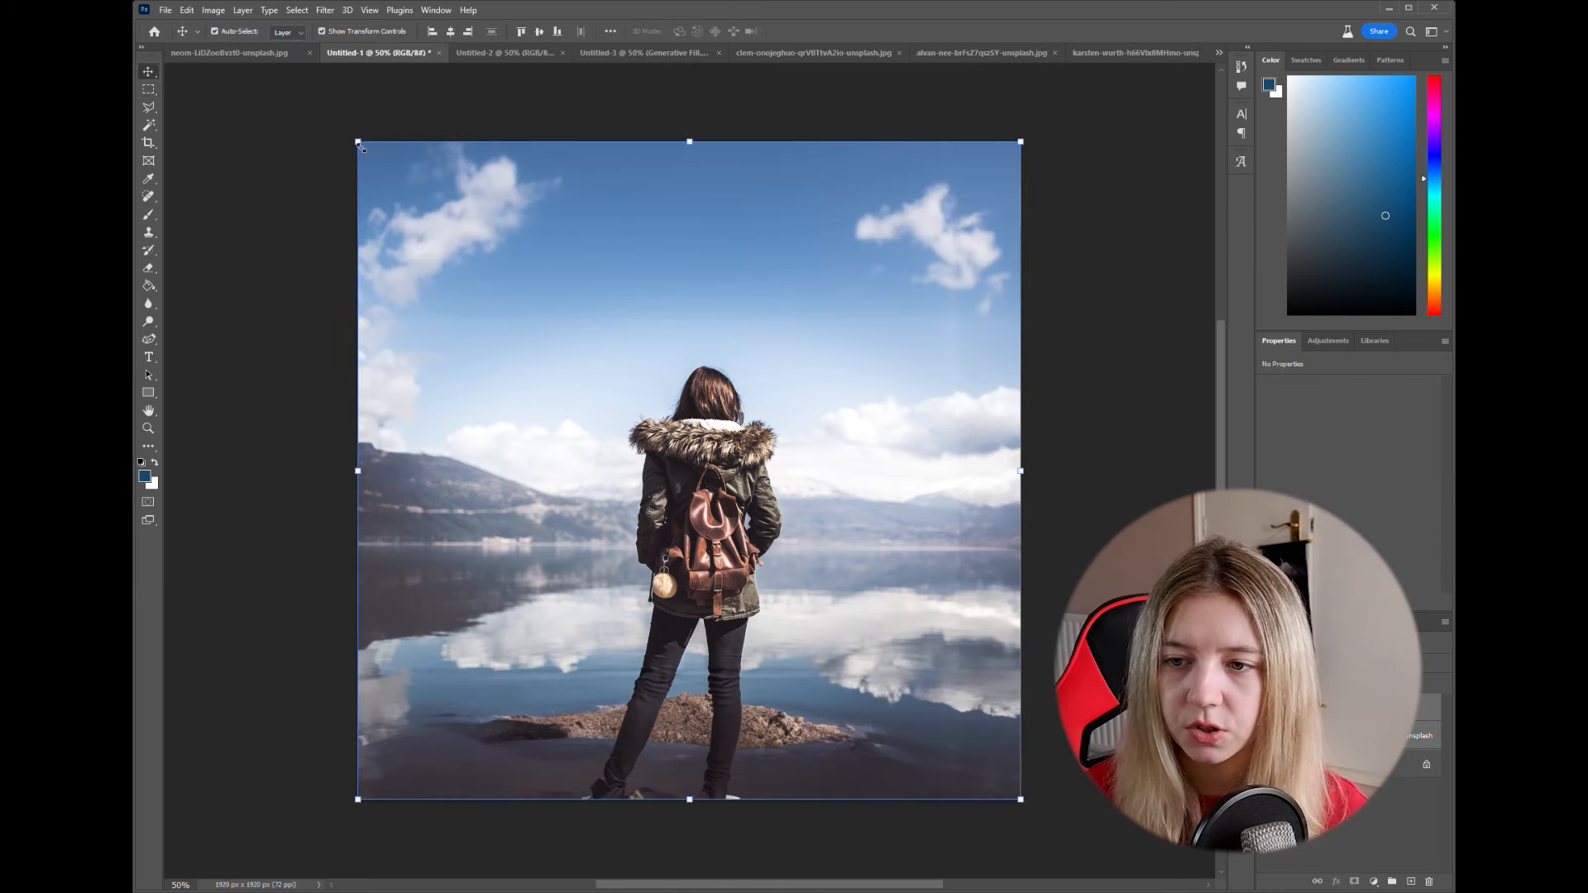
drag(358, 141, 348, 134)
click(148, 90)
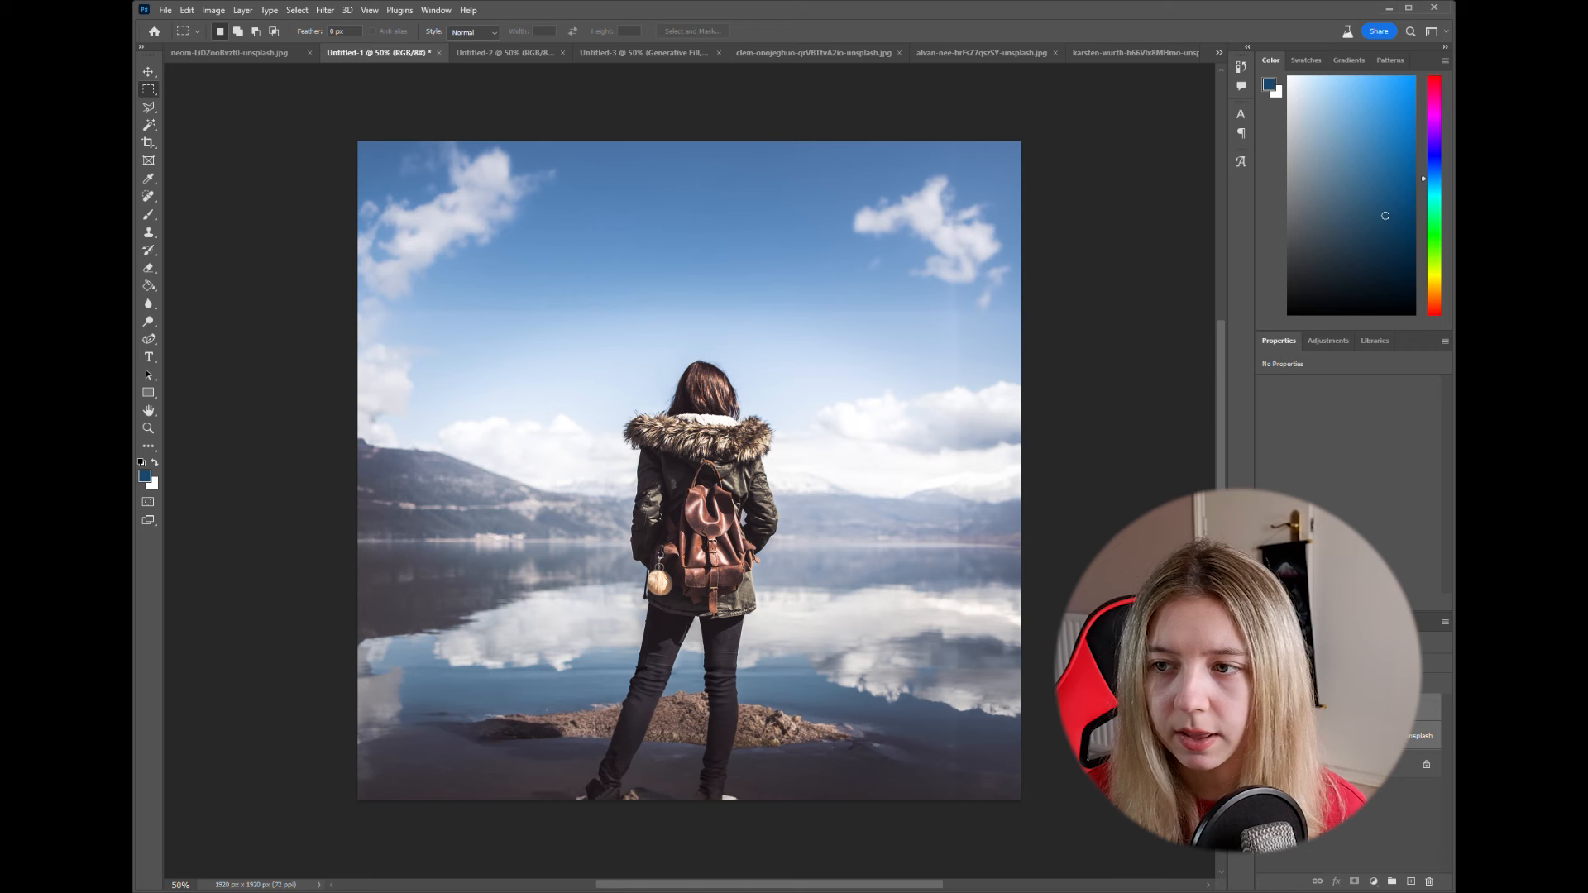
drag(407, 309, 999, 391)
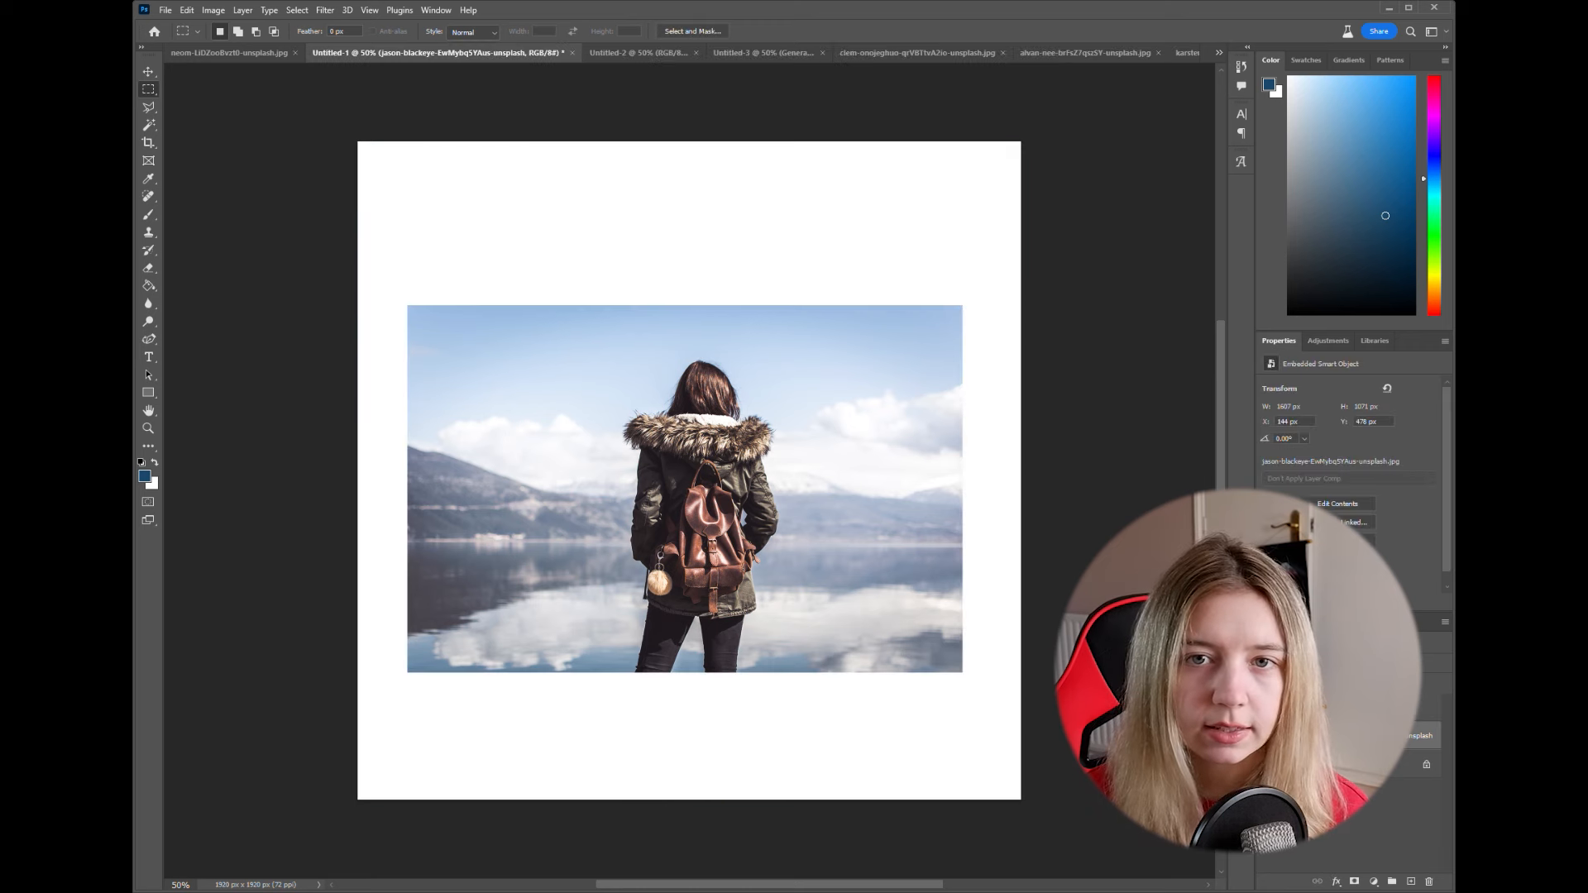
- Outline the lake, mountains and woman with the Polygonal Lasso, following the cloud tops and her head to exclude the sky
click(148, 109)
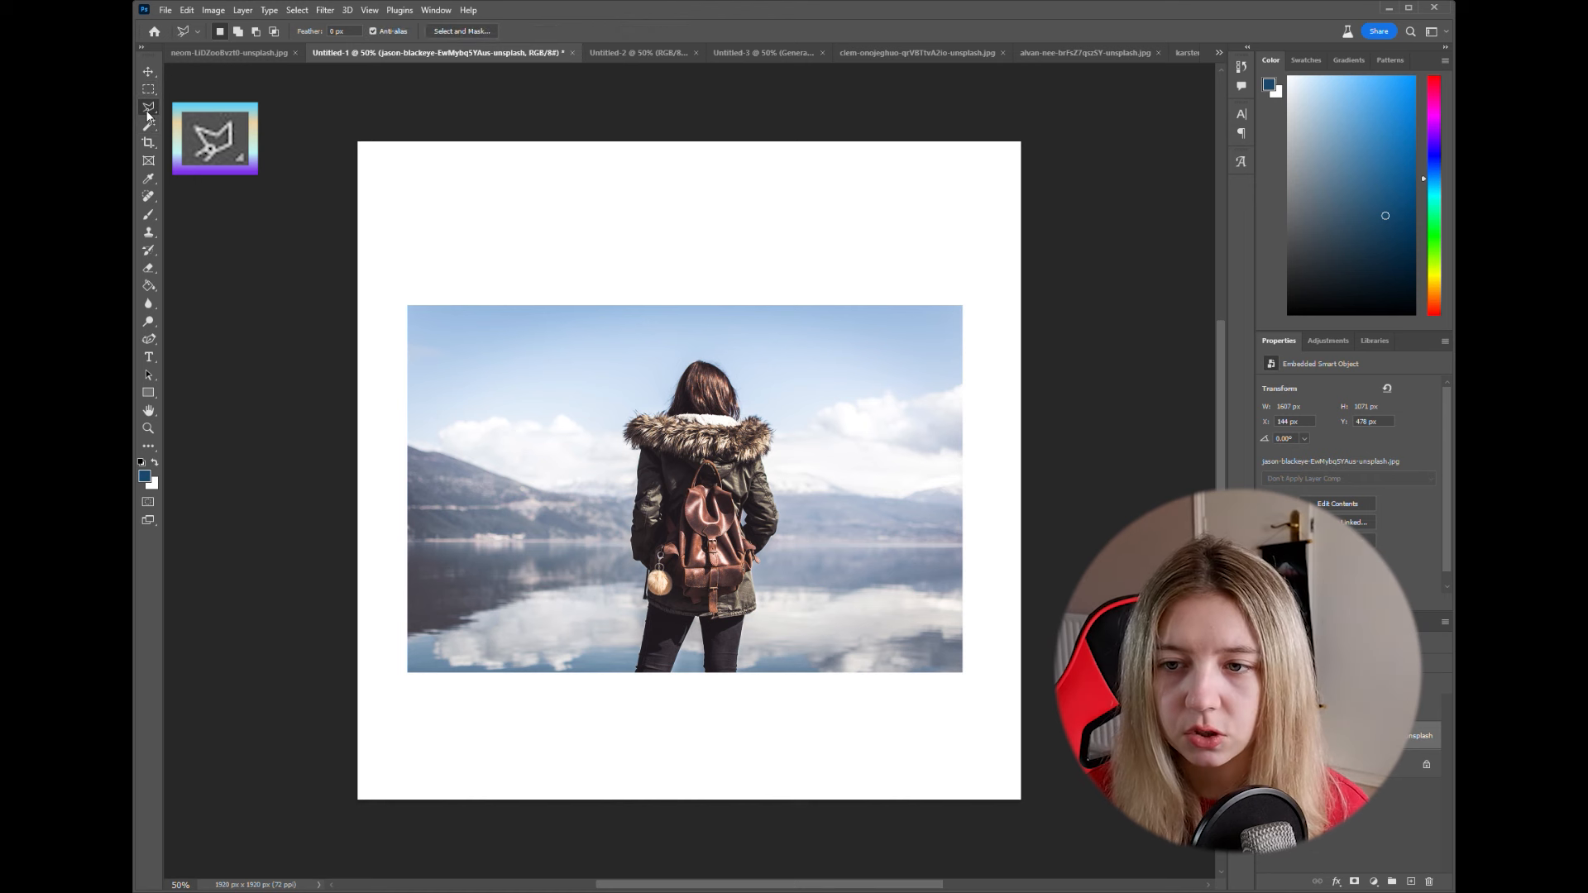
click(420, 435)
click(487, 405)
click(538, 415)
click(583, 405)
click(612, 419)
click(692, 352)
click(741, 362)
click(786, 419)
click(835, 391)
click(952, 383)
click(957, 662)
click(415, 663)
click(420, 435)
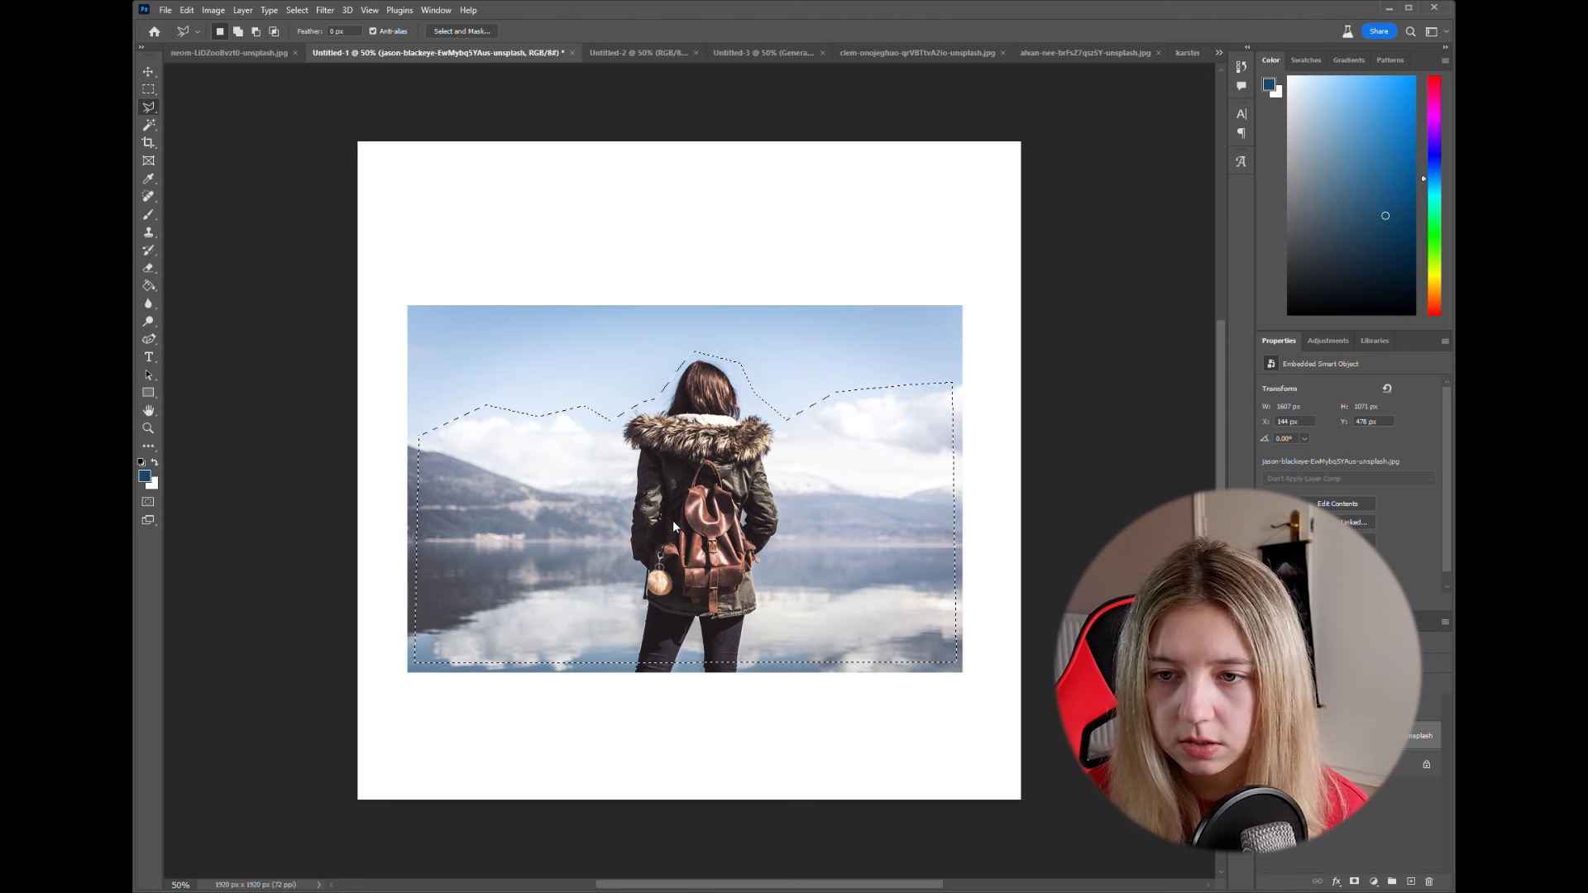
- Apply Generative Fill to the area outside the outline and show the second variation
click(837, 817)
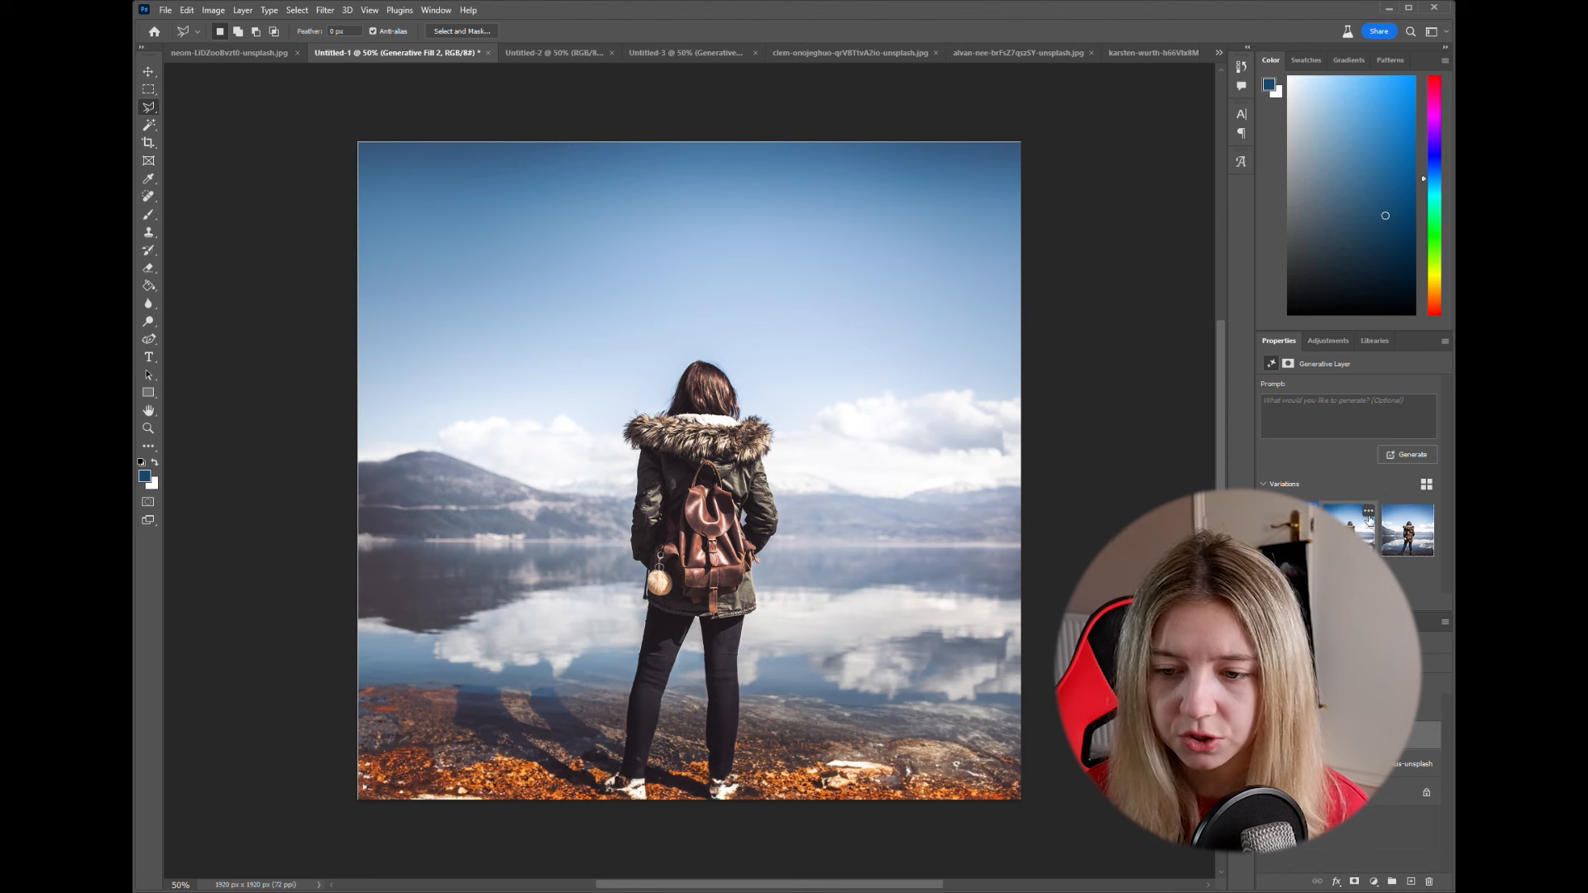
click(1348, 525)
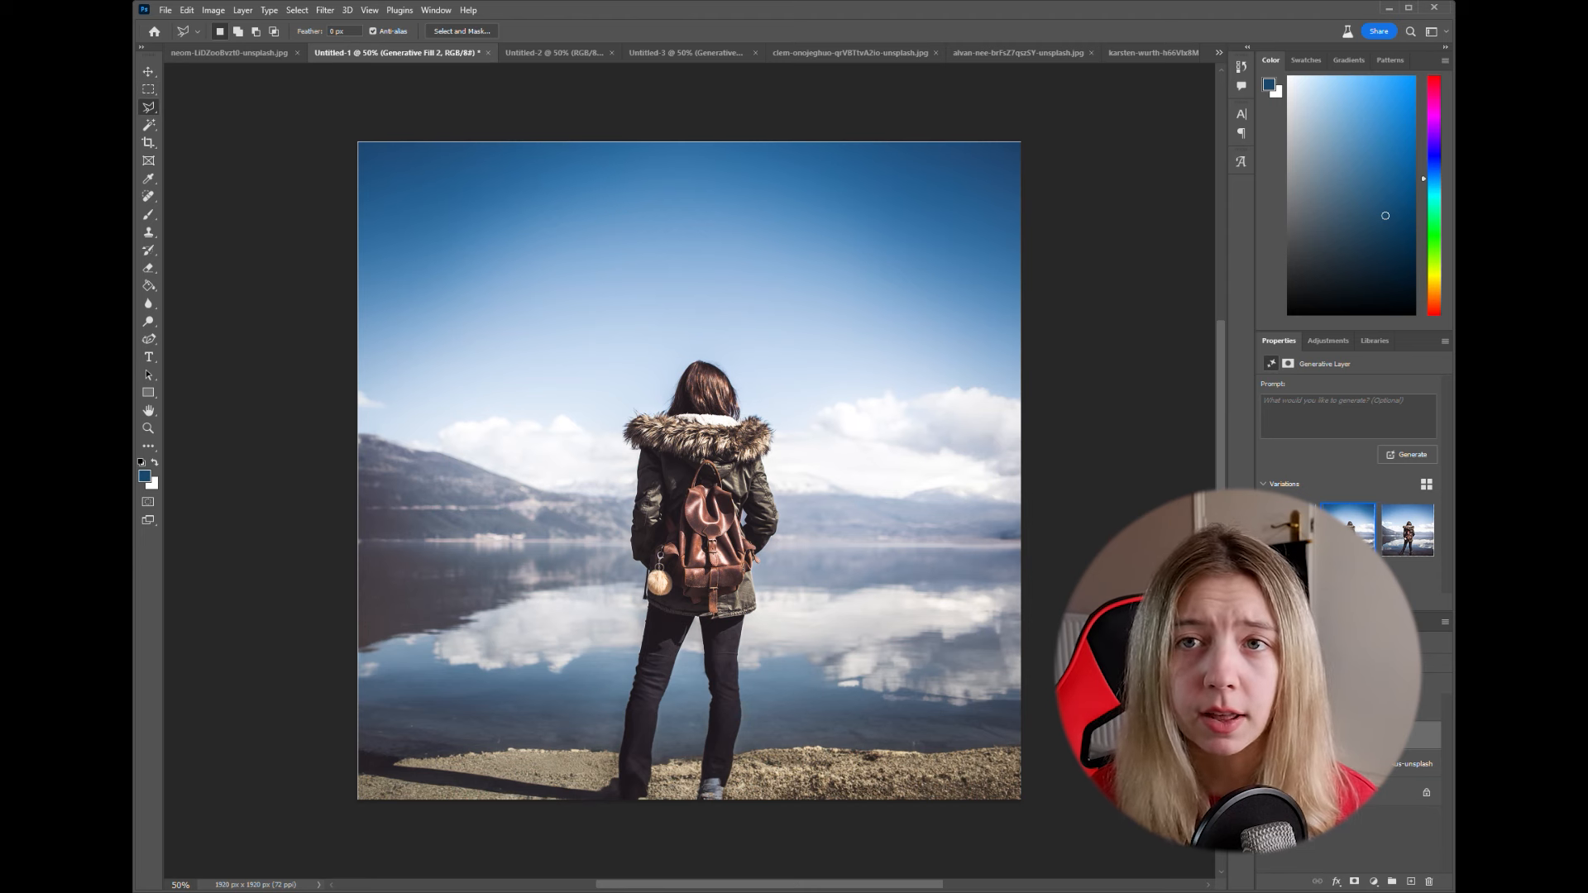
- Crop the canvas to a full-height vertical strip about 1120 px wide centred around the woman
click(149, 89)
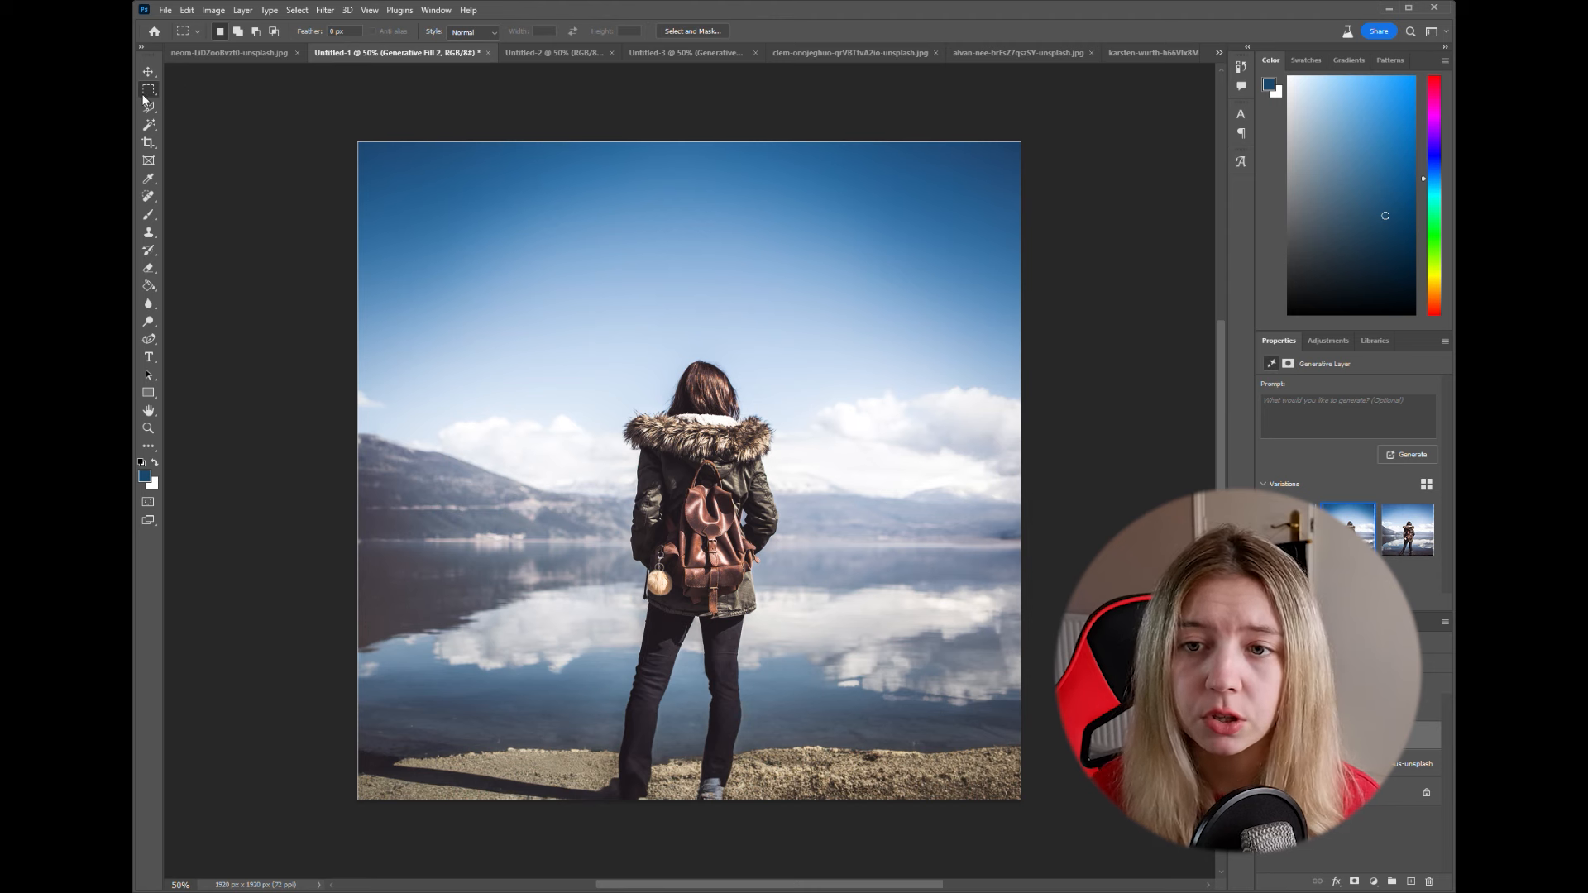
drag(495, 141, 882, 808)
click(217, 11)
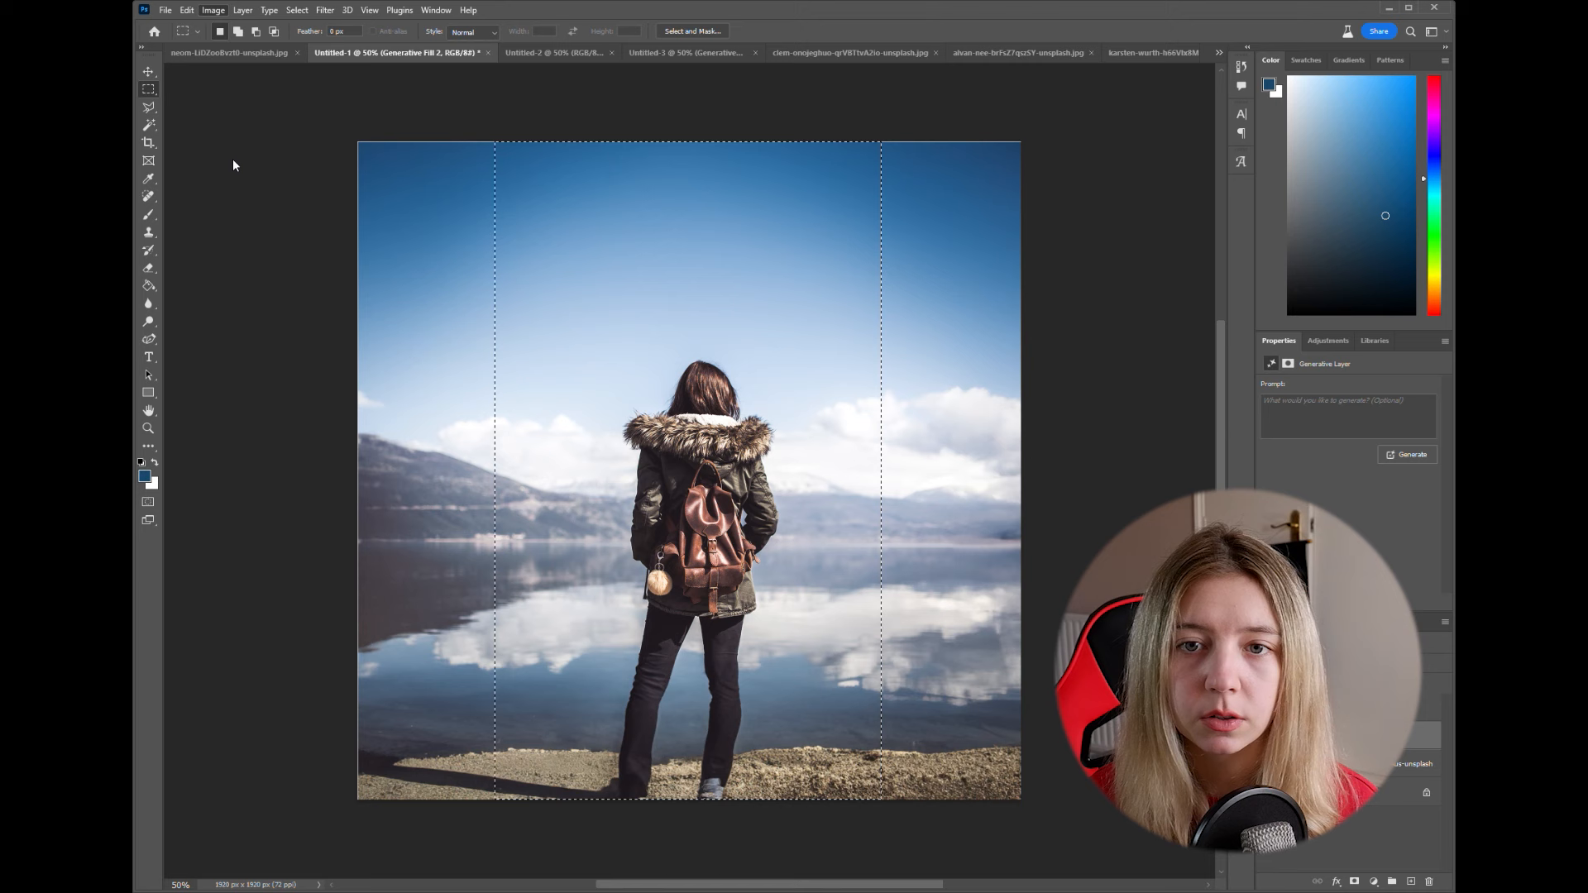
click(233, 165)
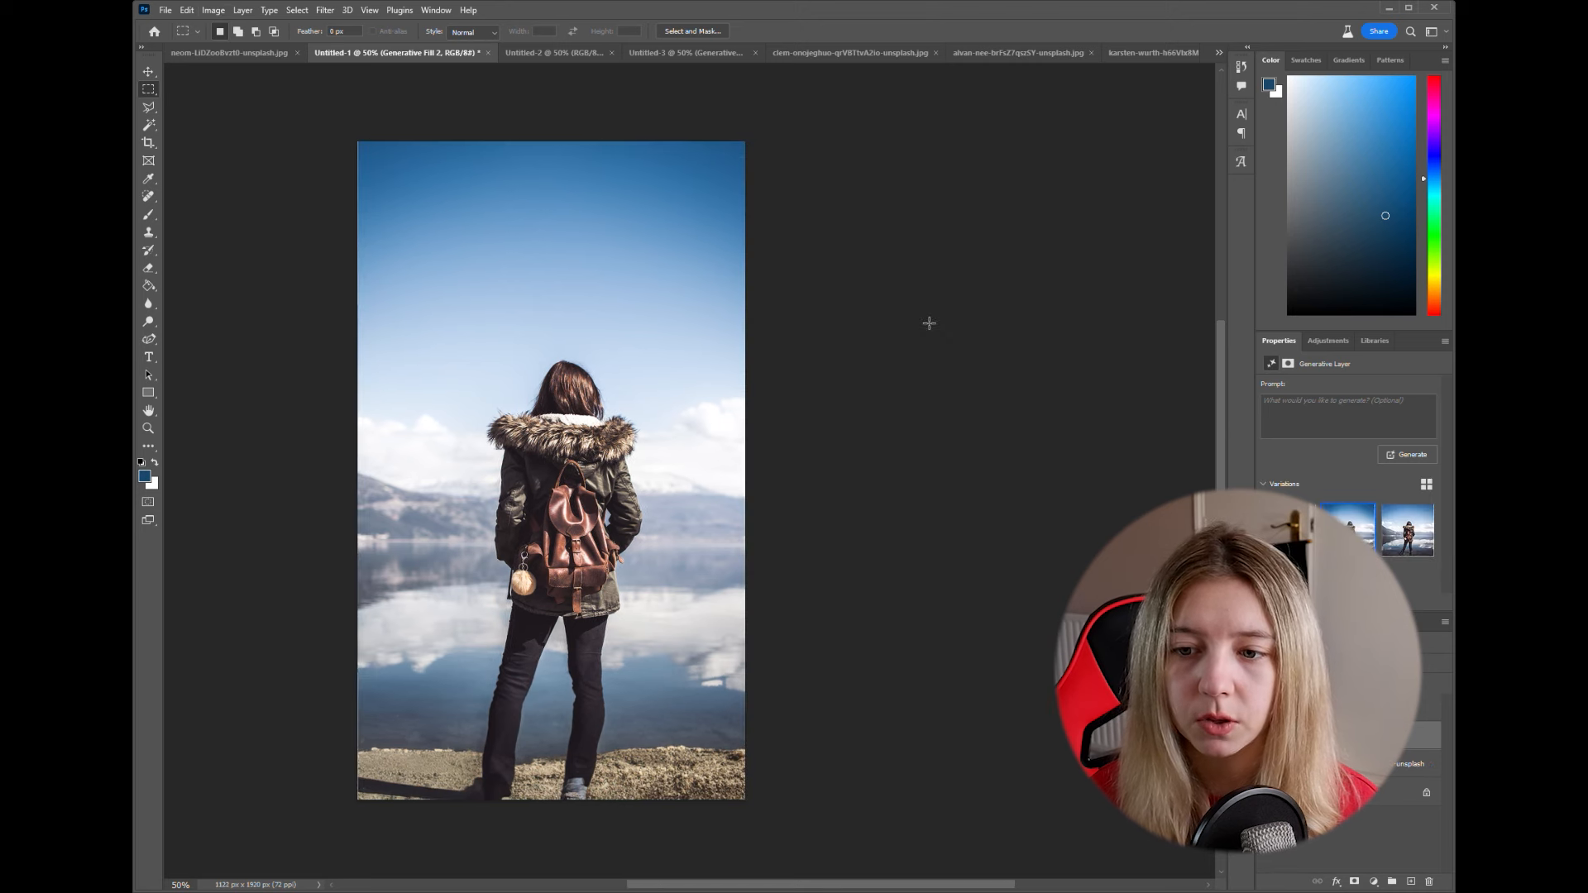
- Hide the previous fill layer and, on the photo layer, select everything outside a rectangle inset from the photo's edges
click(1268, 736)
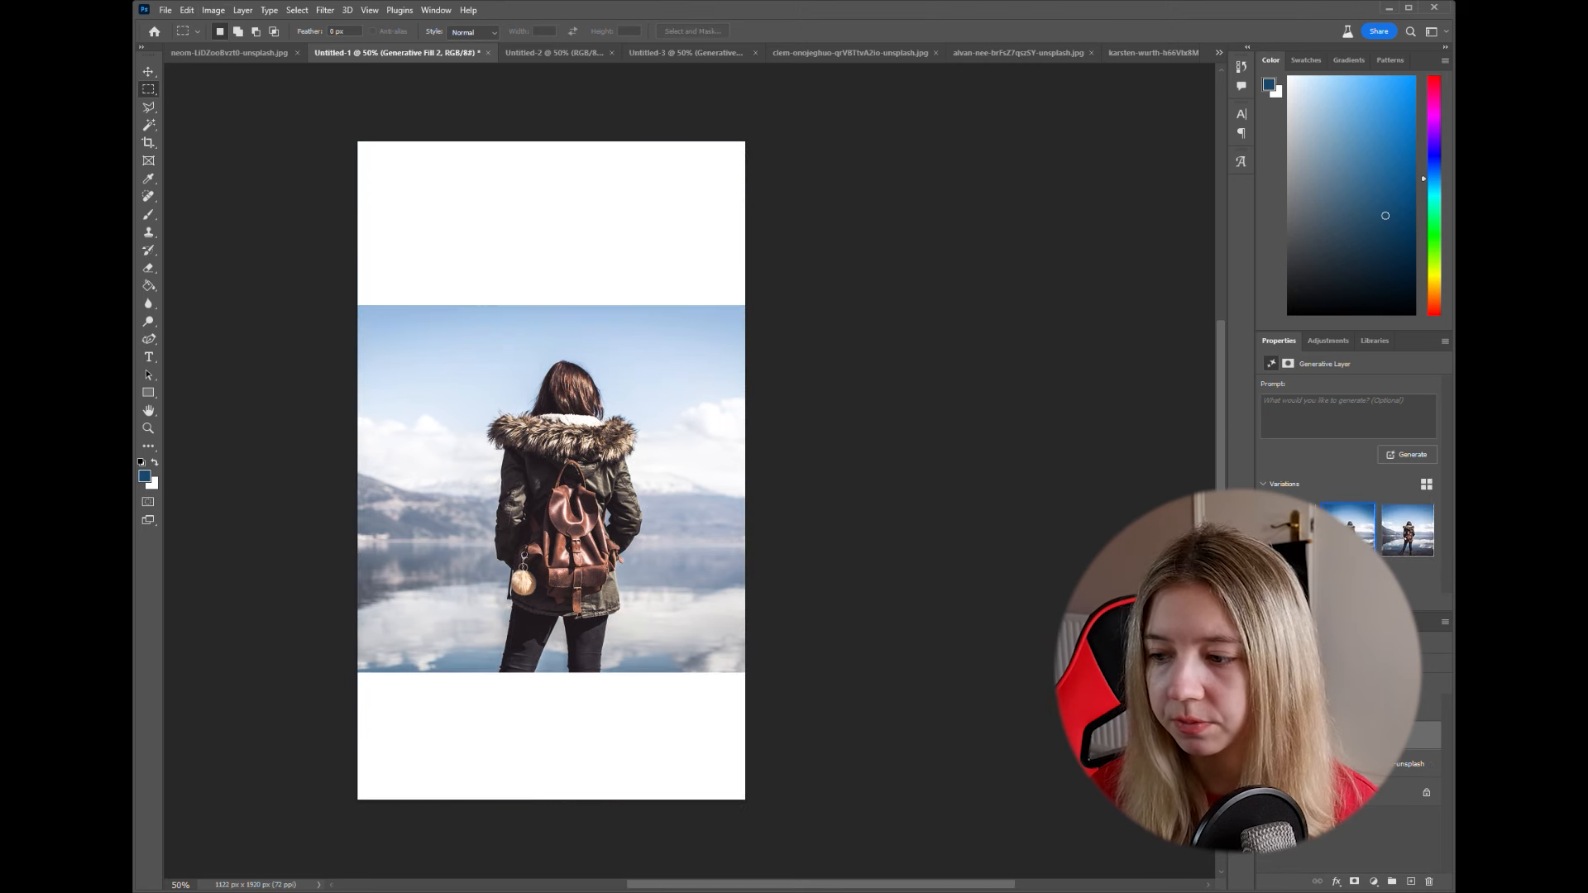
click(1356, 764)
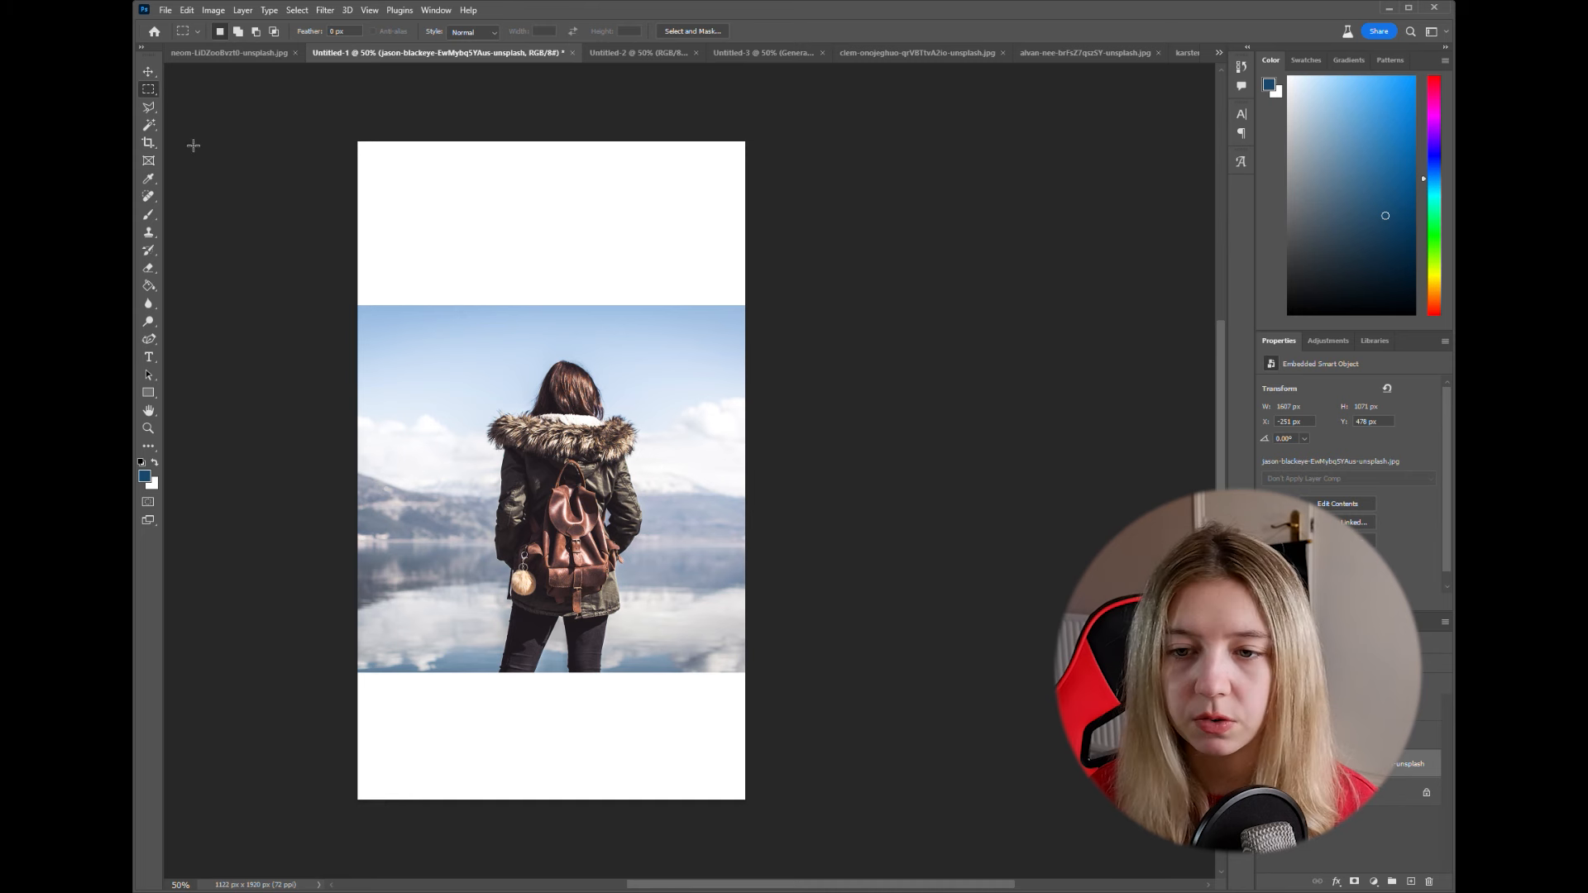
drag(388, 328, 713, 659)
right_click(699, 635)
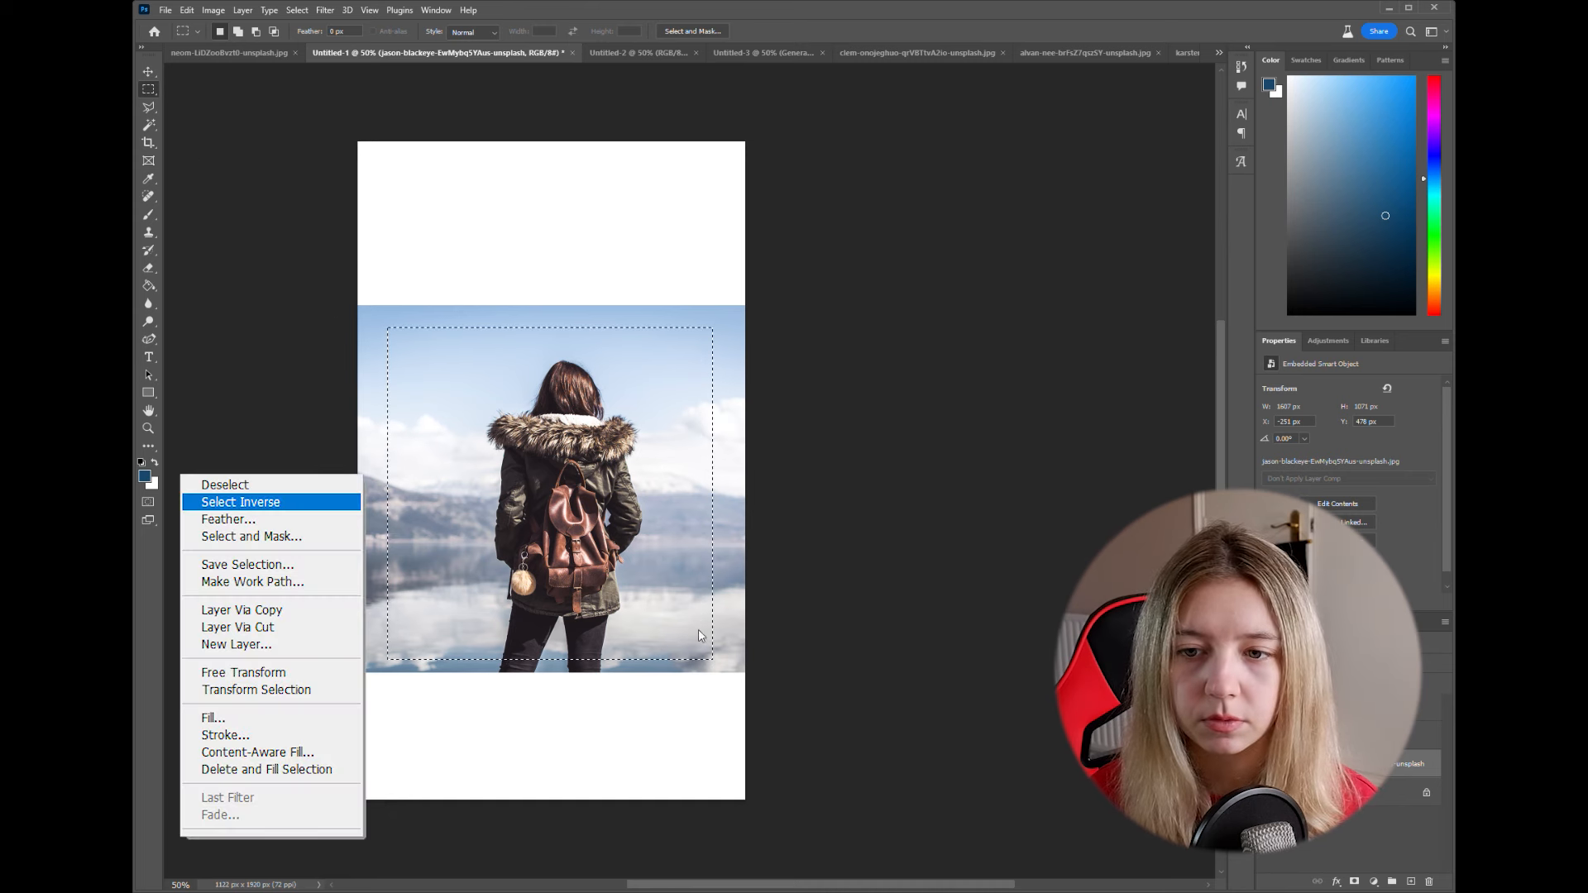
click(721, 654)
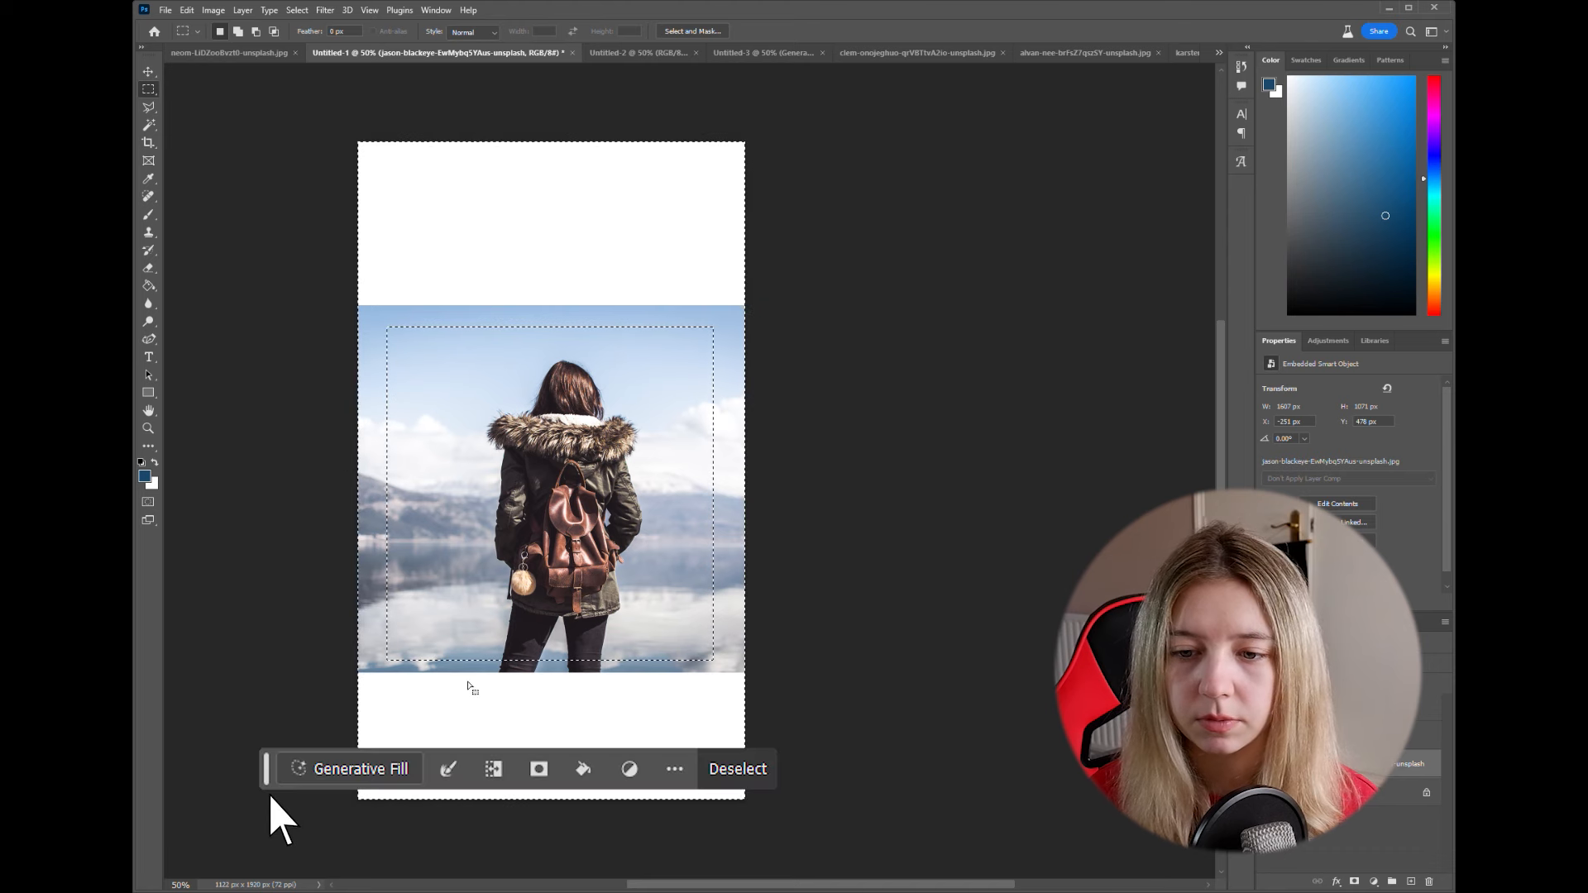
- Run Generative Fill on the selected area of the vertical canvas without a prompt and view the second variation
click(326, 769)
click(713, 768)
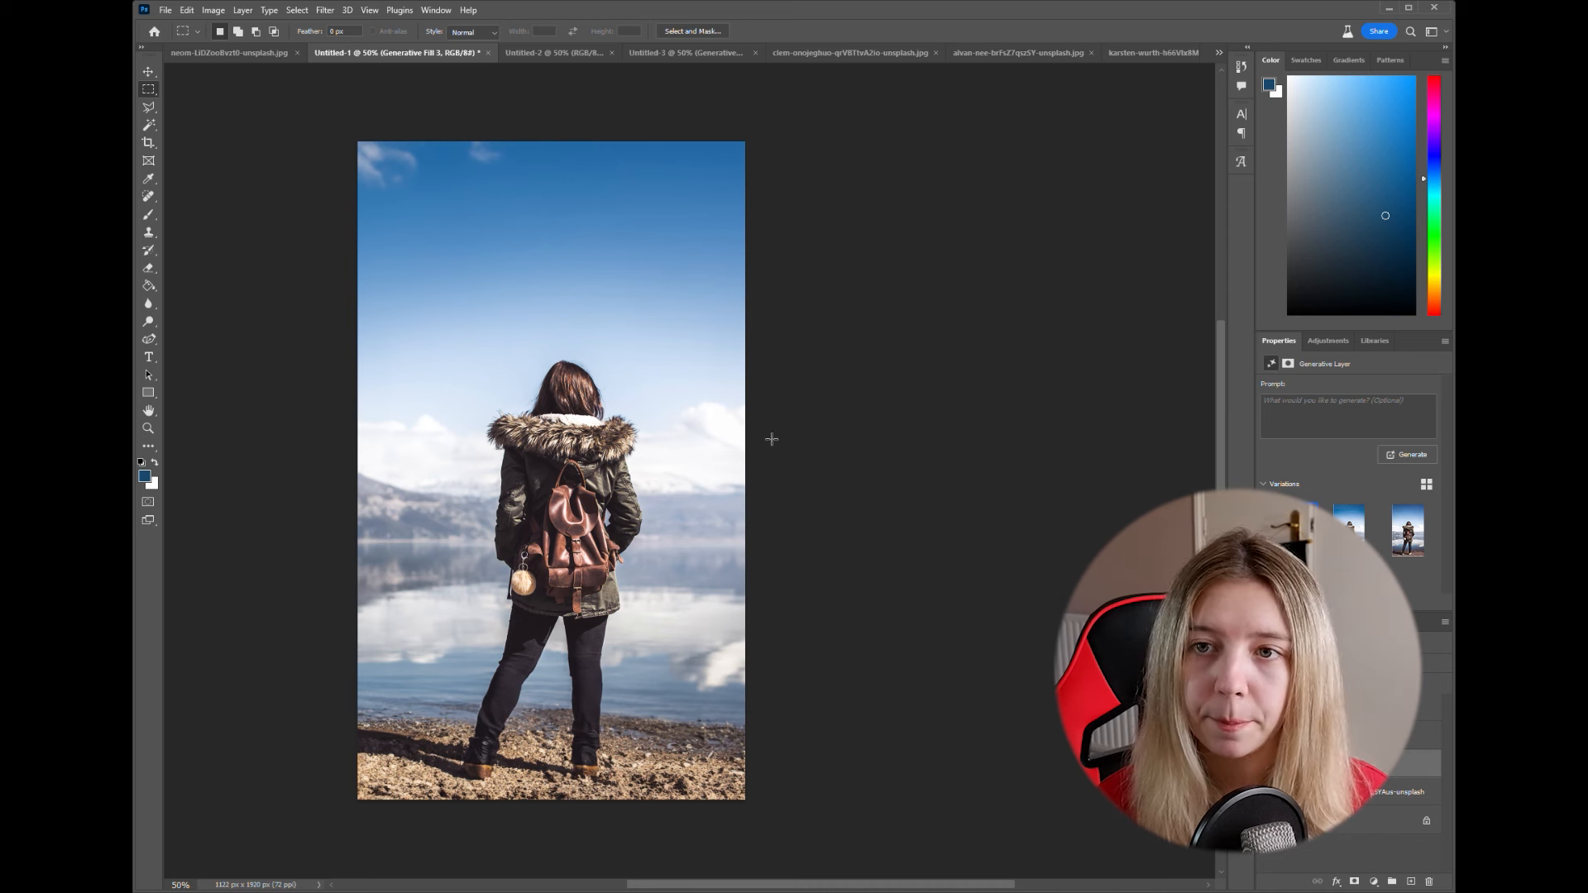
click(1349, 529)
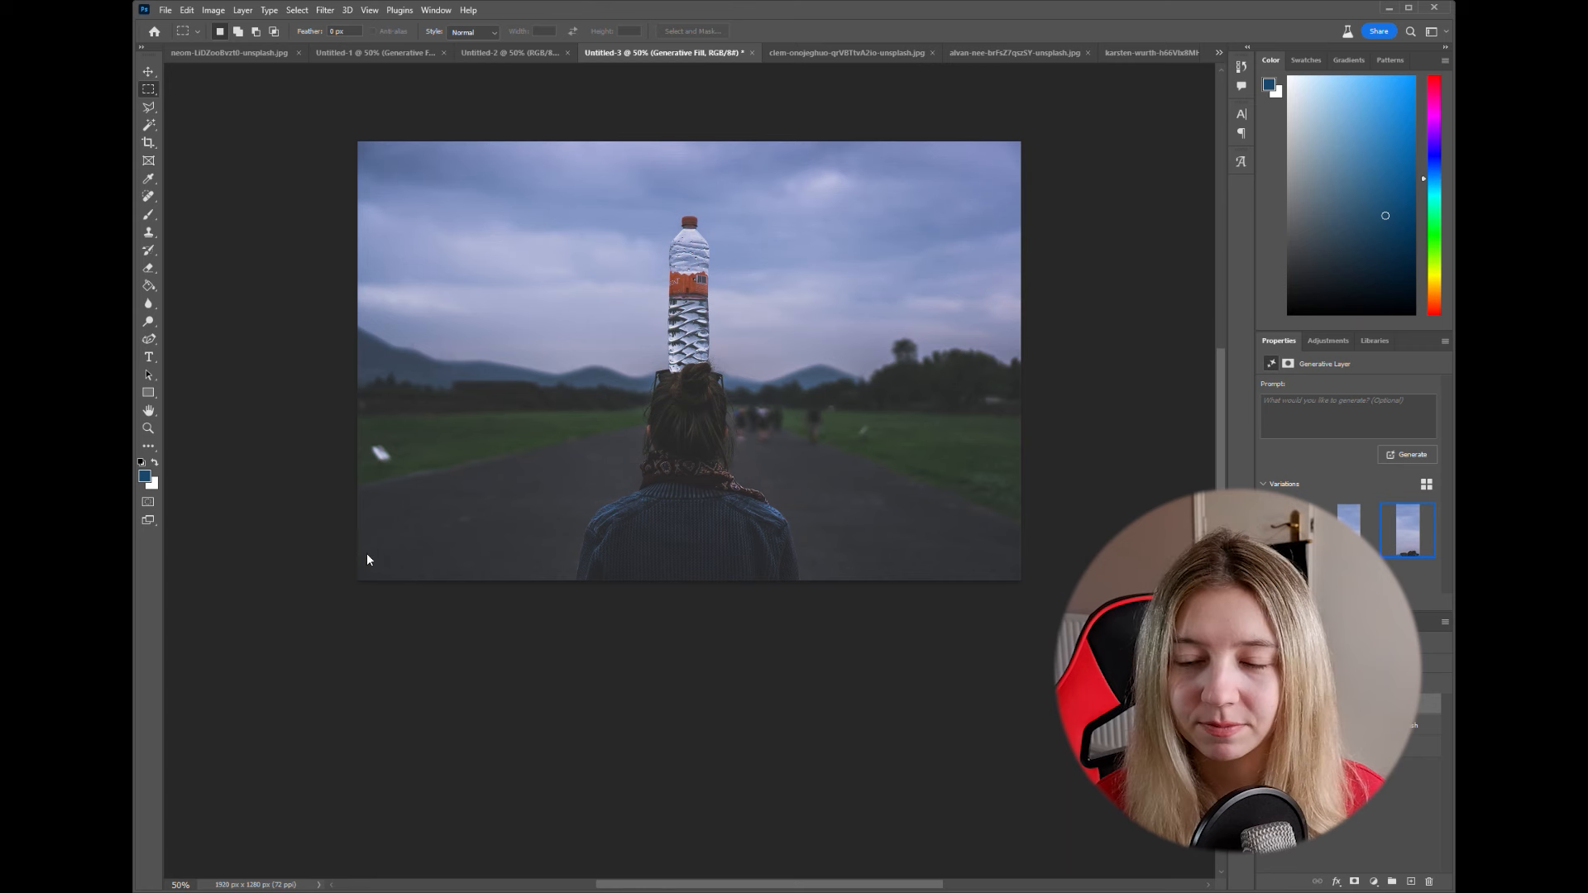
- On the photo layer in Untitled-3, outline the water bottle above the person's head with the Polygonal Lasso
scroll(563, 409, up, 3)
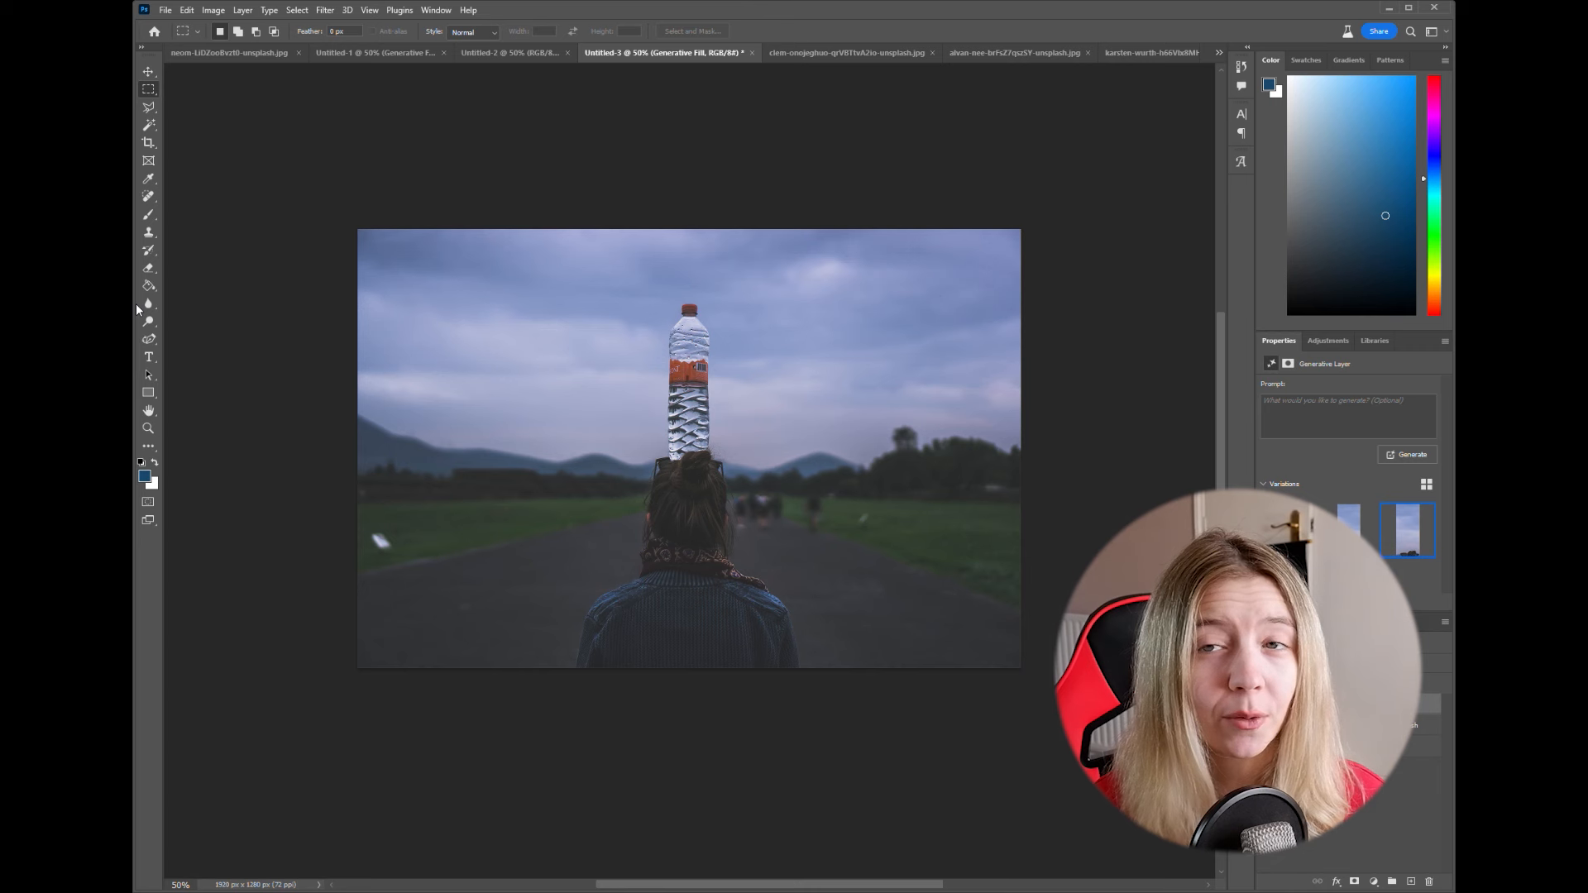
click(147, 108)
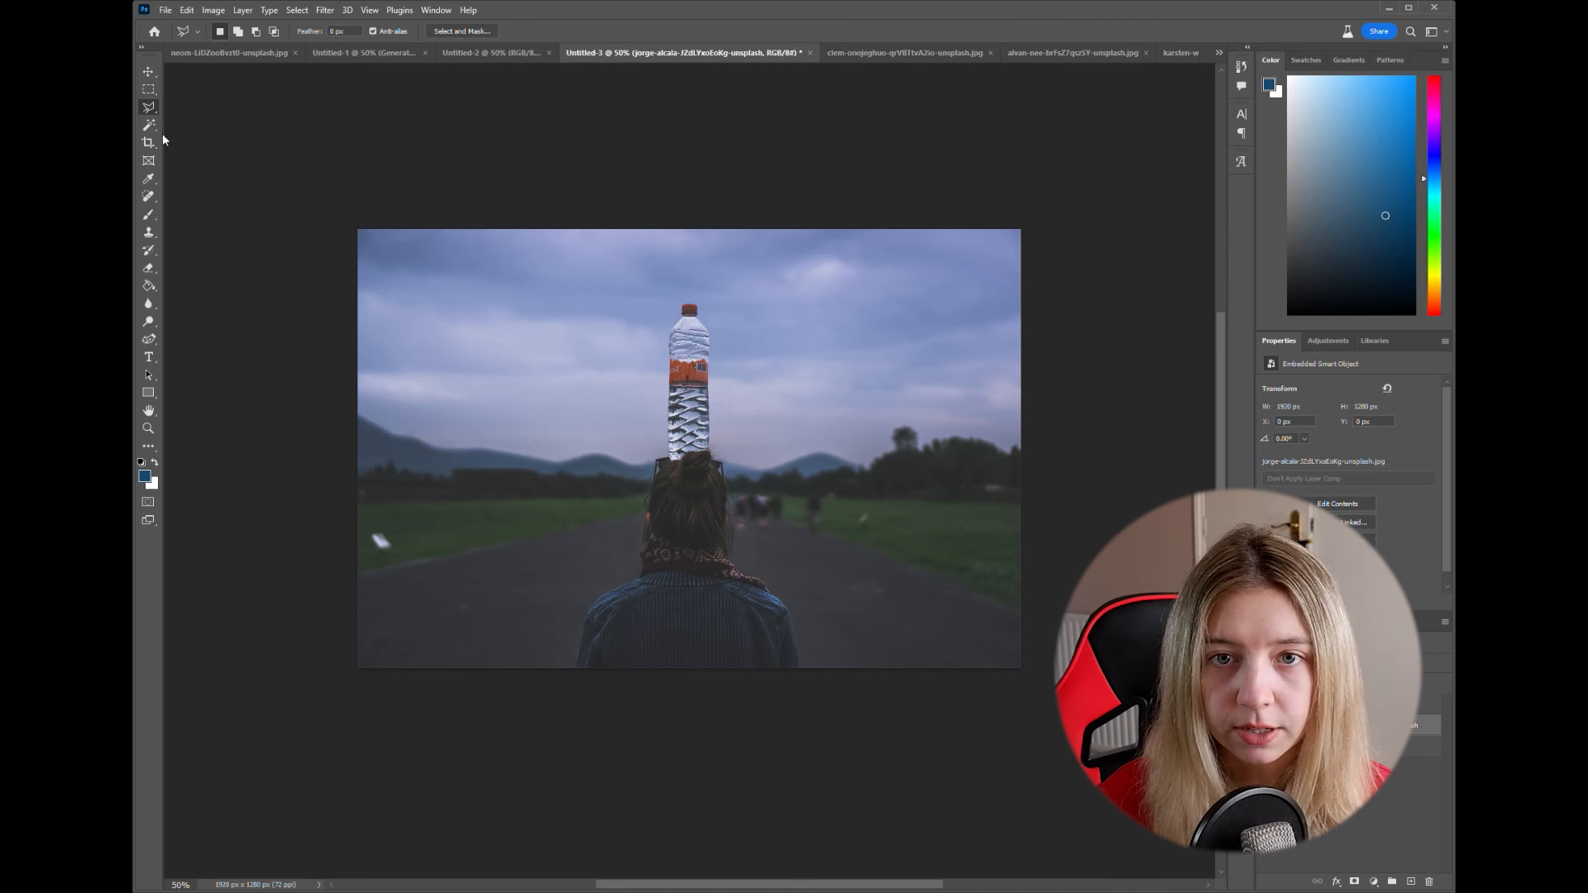
mouse_move(654, 458)
mouse_down()
mouse_move(726, 431)
mouse_move(715, 314)
mouse_move(722, 336)
mouse_move(672, 295)
mouse_move(653, 458)
mouse_up()
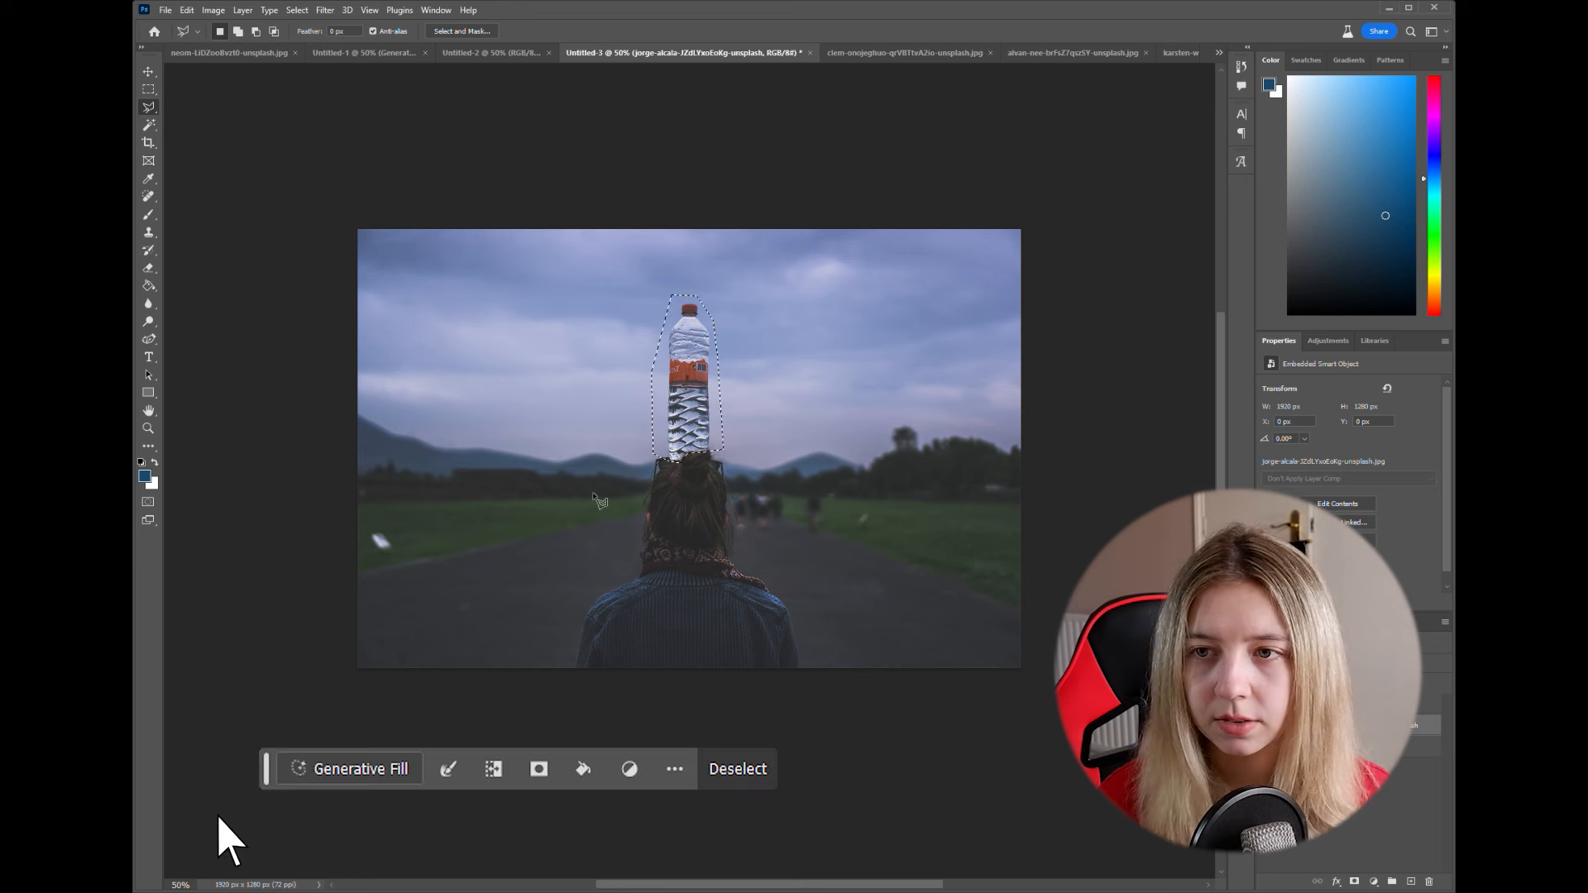
- Run Generative Fill on the bottle selection without a prompt, inspect the fill around the hair bun, and choose the second variation
click(319, 771)
click(713, 771)
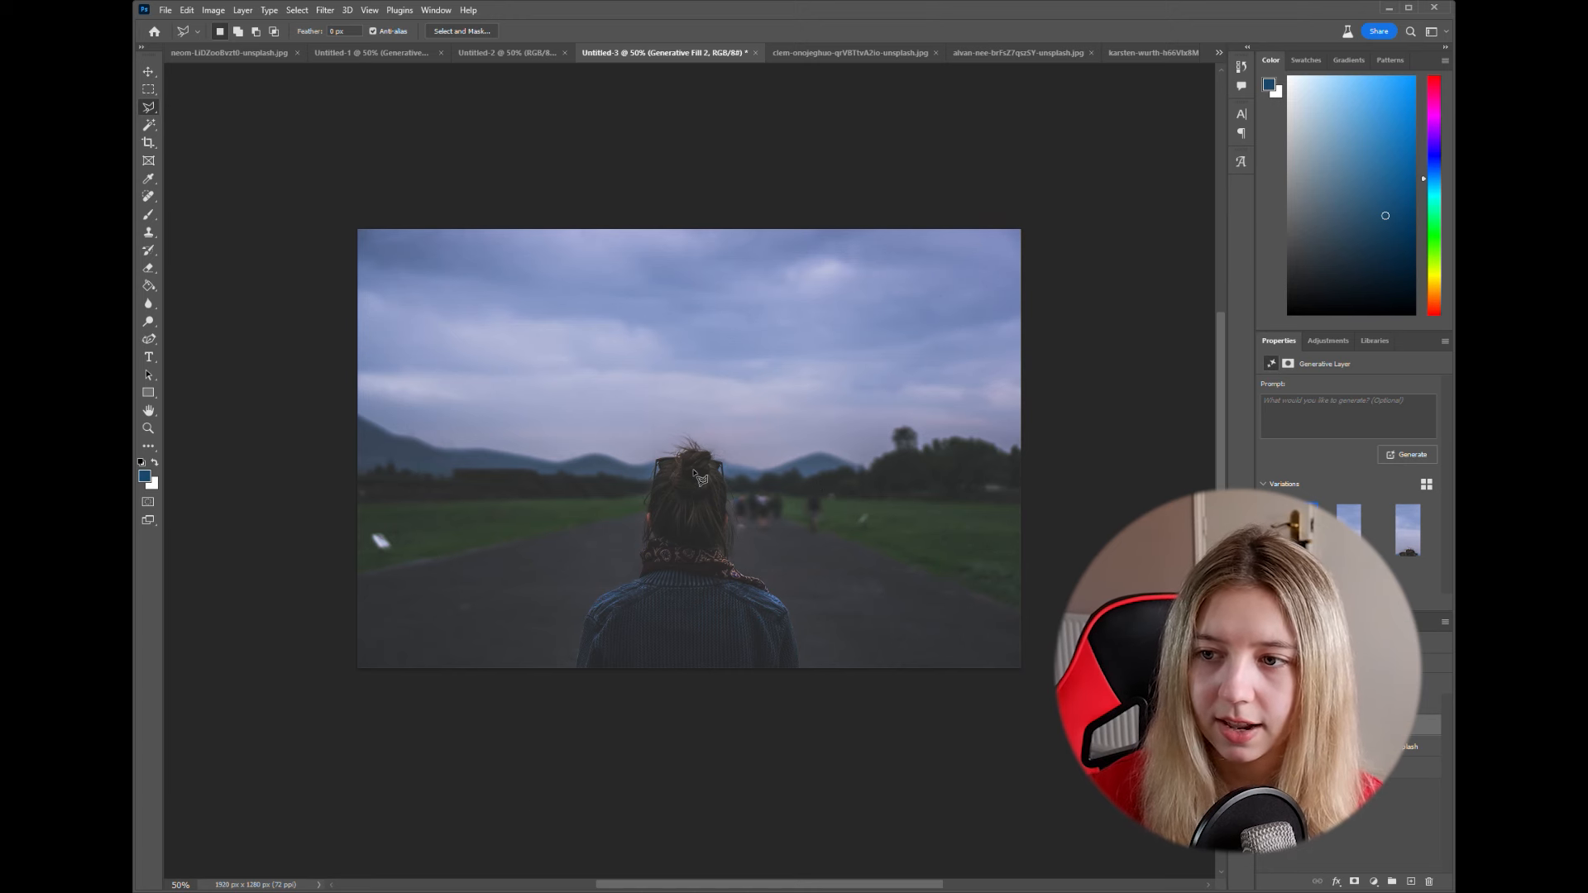
scroll(695, 477, up, 5)
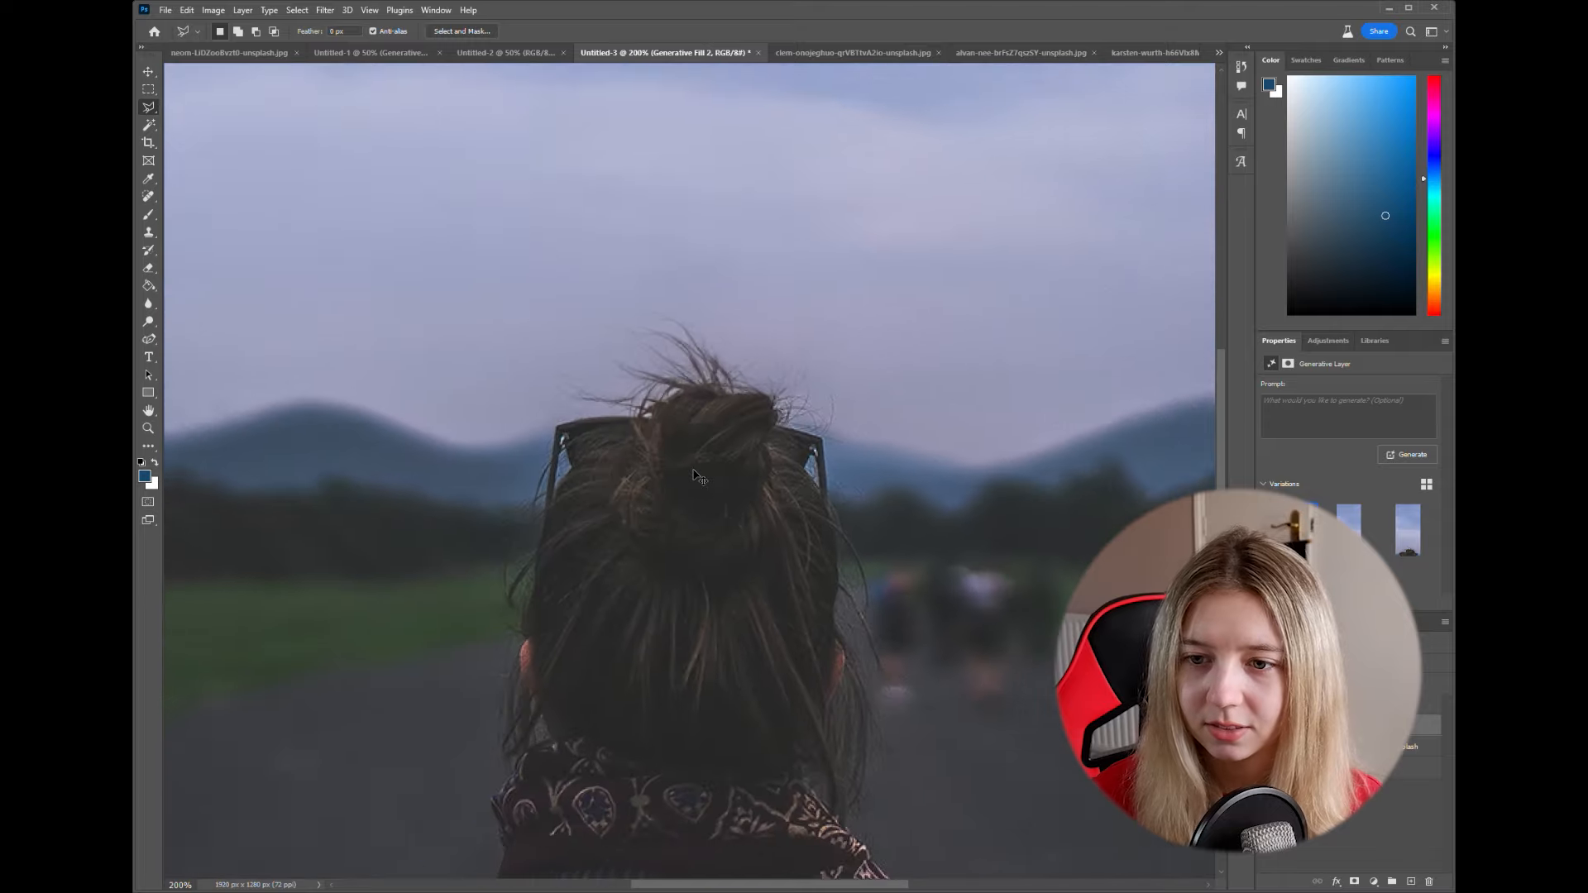
scroll(699, 463, up, 2)
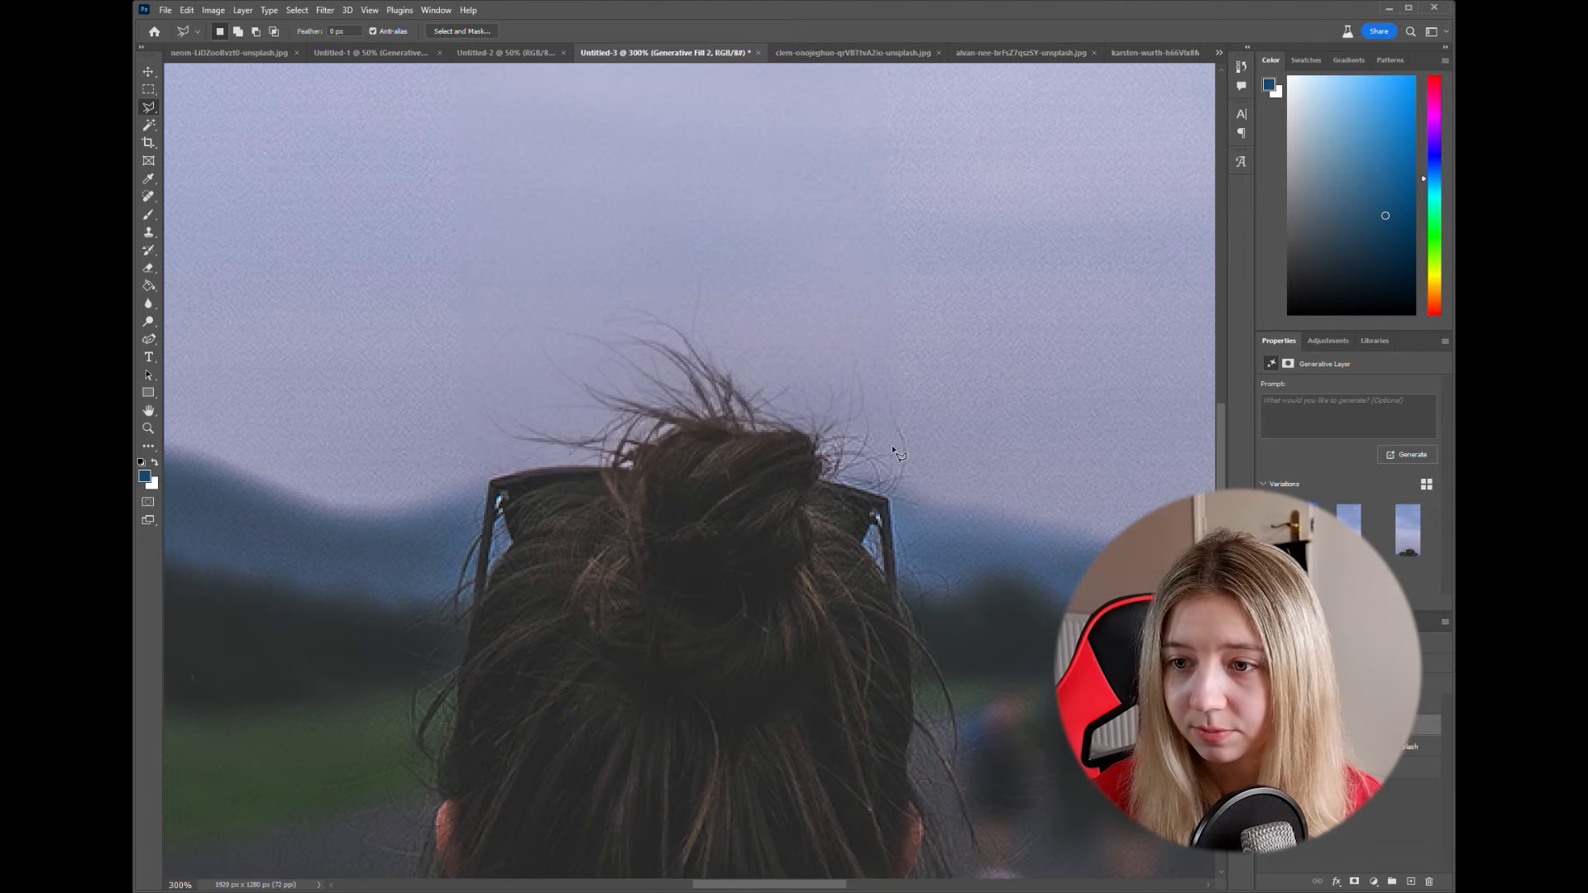
click(1349, 525)
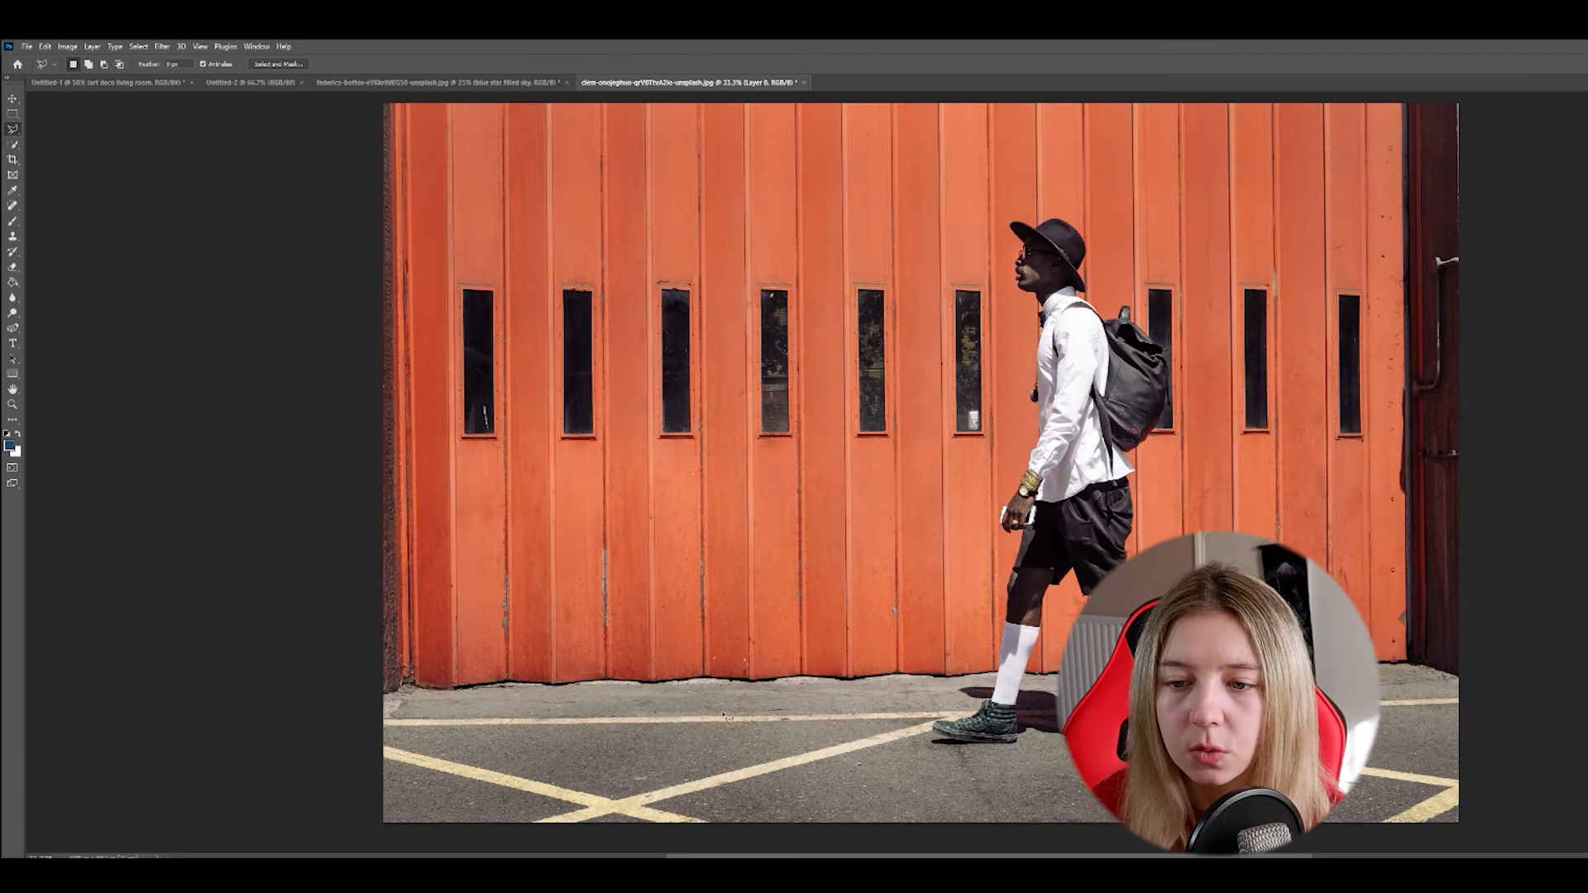
- Outline an area on the pavement in front of the walking man and run Generative Fill with the prompt "skate board"
click(678, 742)
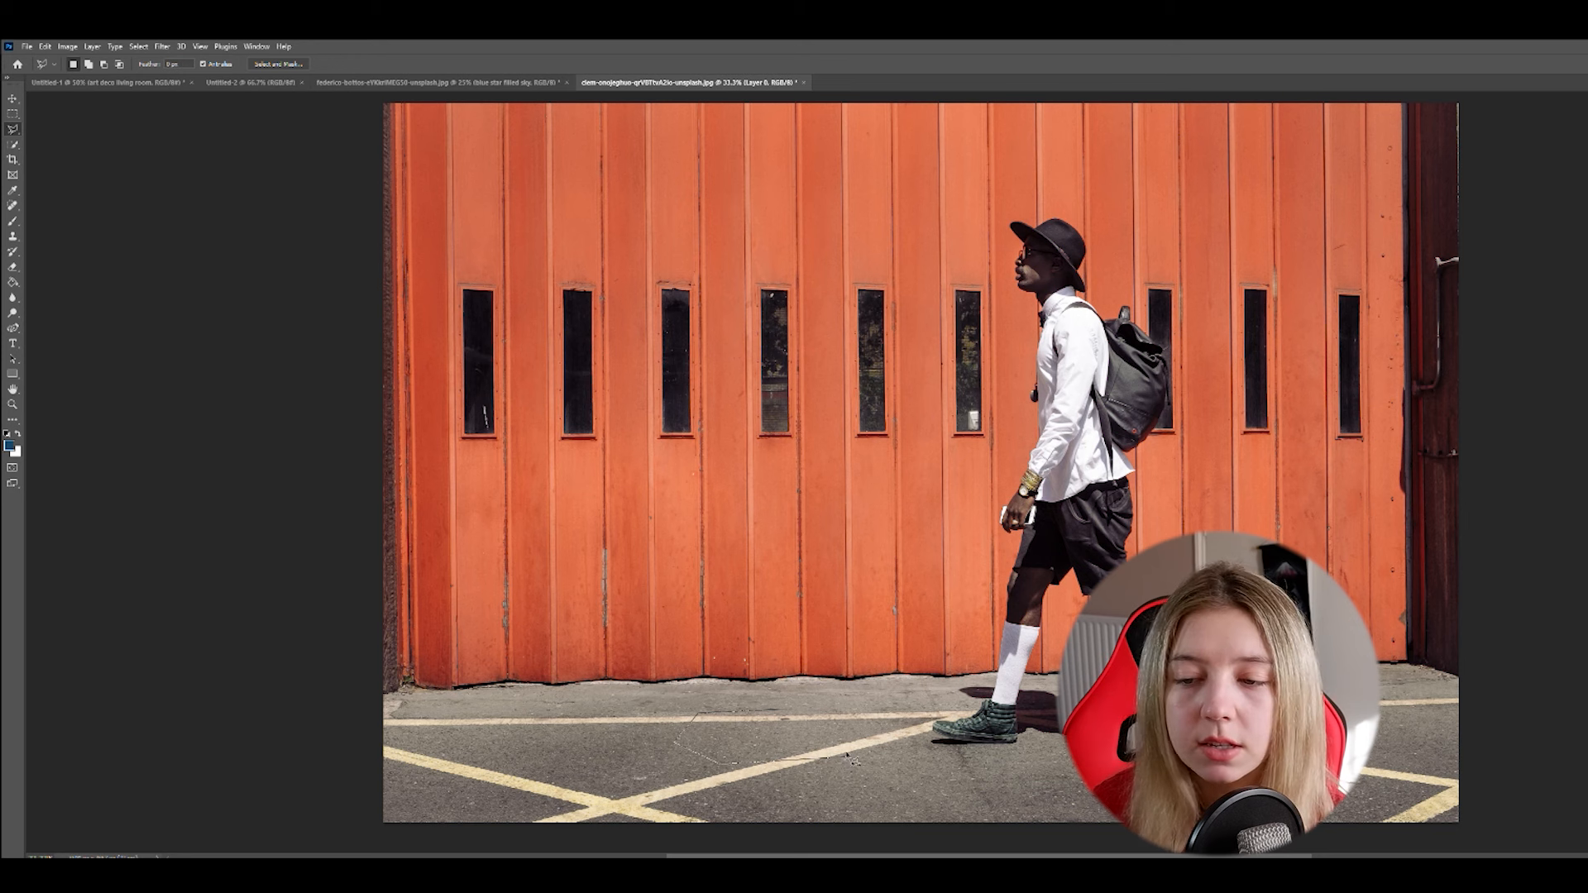
click(881, 735)
click(851, 716)
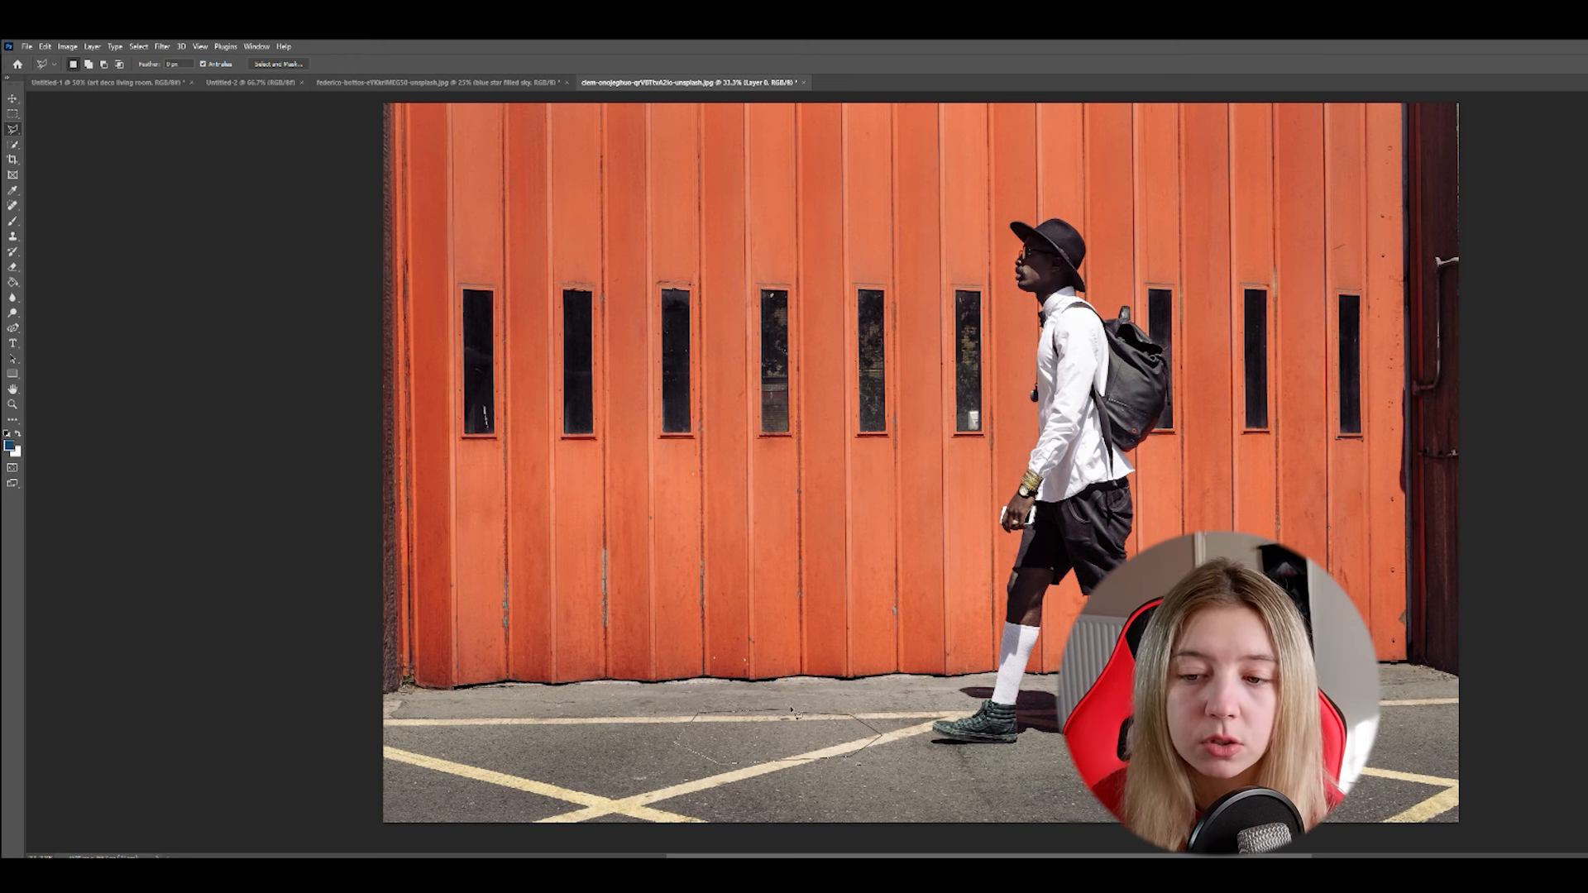
double_click(790, 713)
click(325, 771)
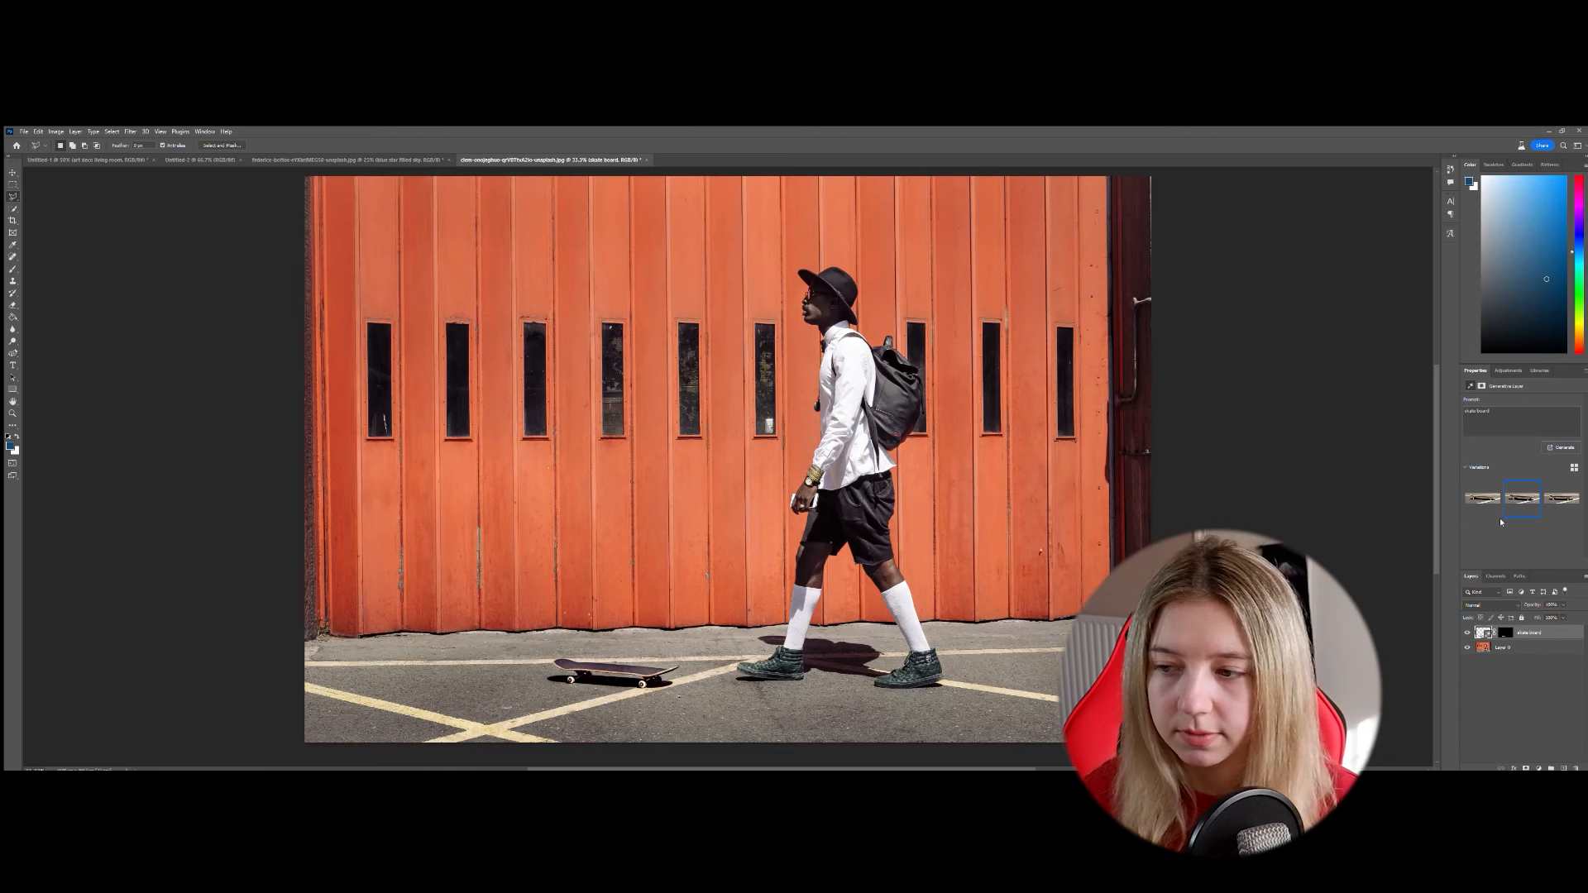
- Choose the third skateboard variation and inspect it up close
click(1566, 499)
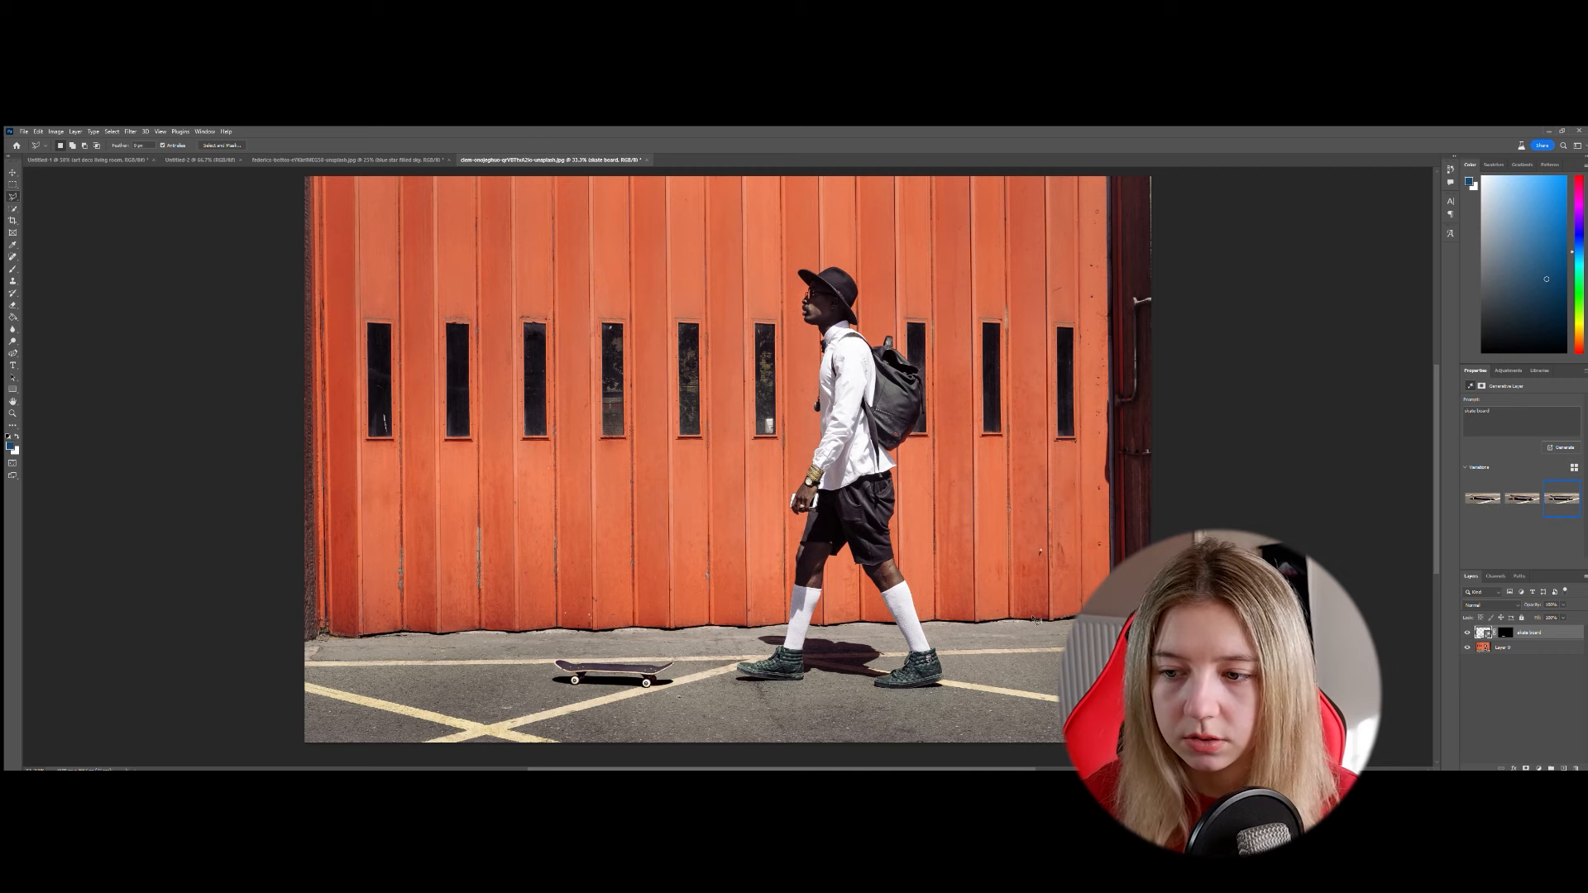
key(ctrl+plus)
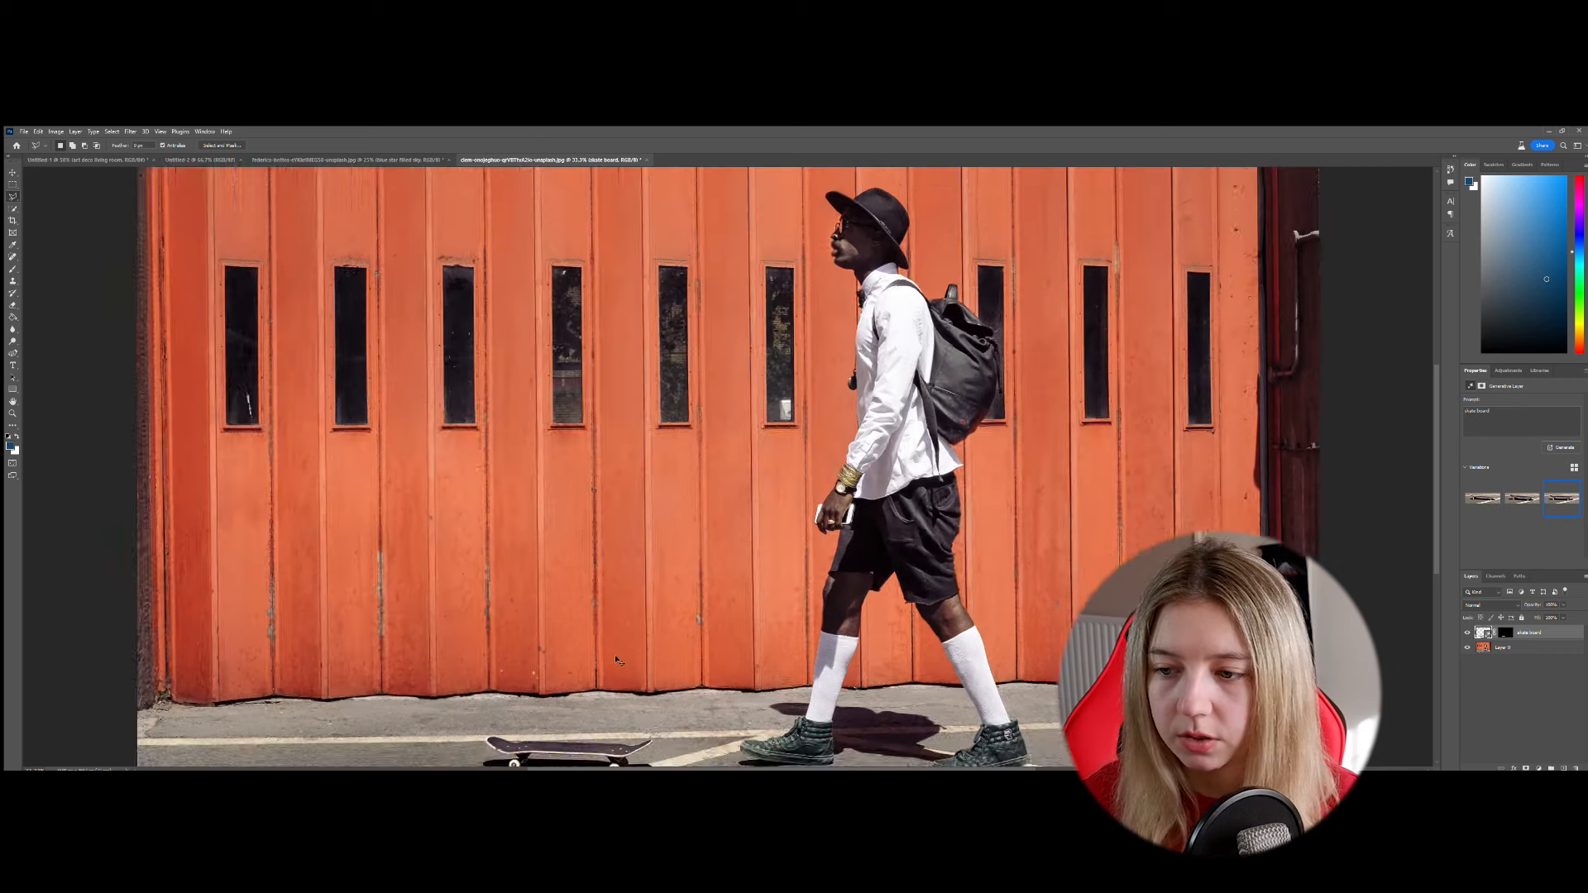
drag(608, 595, 651, 471)
- Compare the second and third variations of the other skateboard fill, and examine the first fill's third variation up close
click(1524, 499)
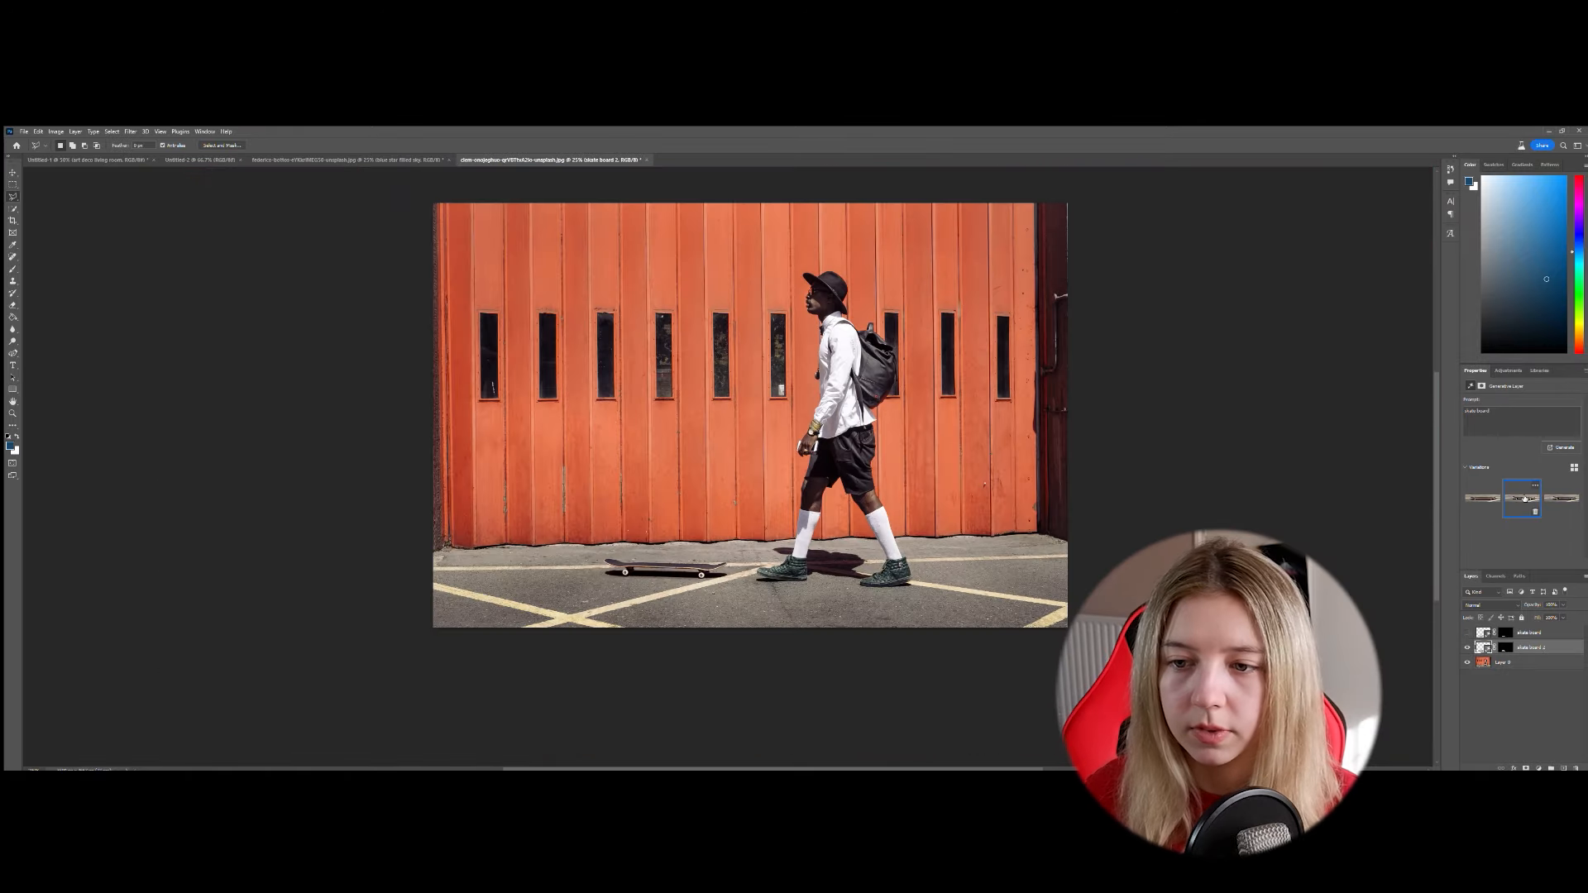
click(1561, 499)
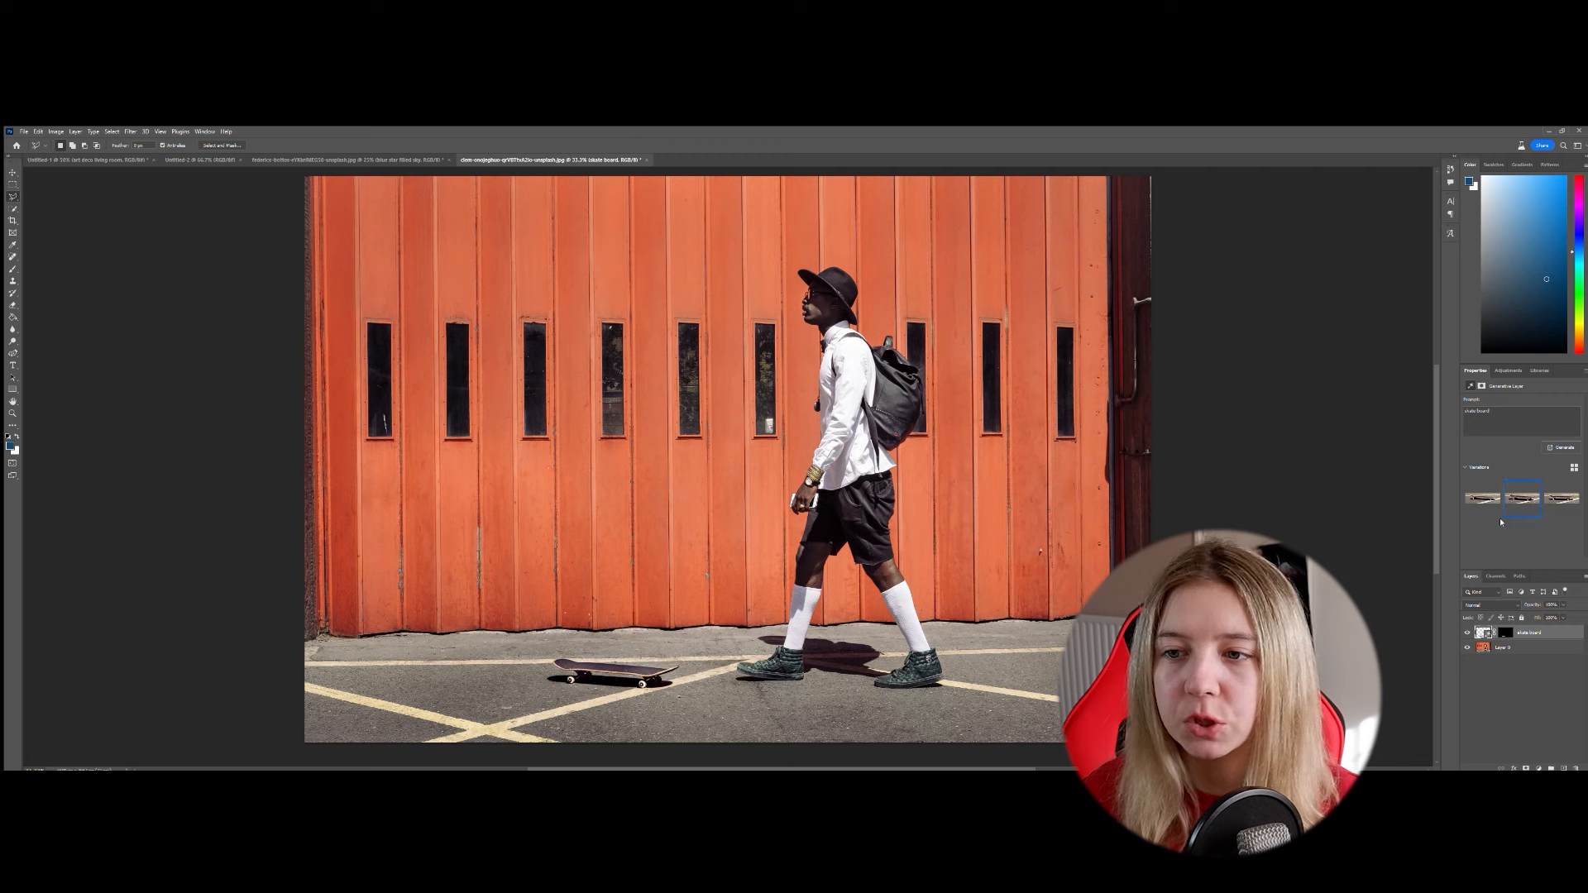
click(1568, 498)
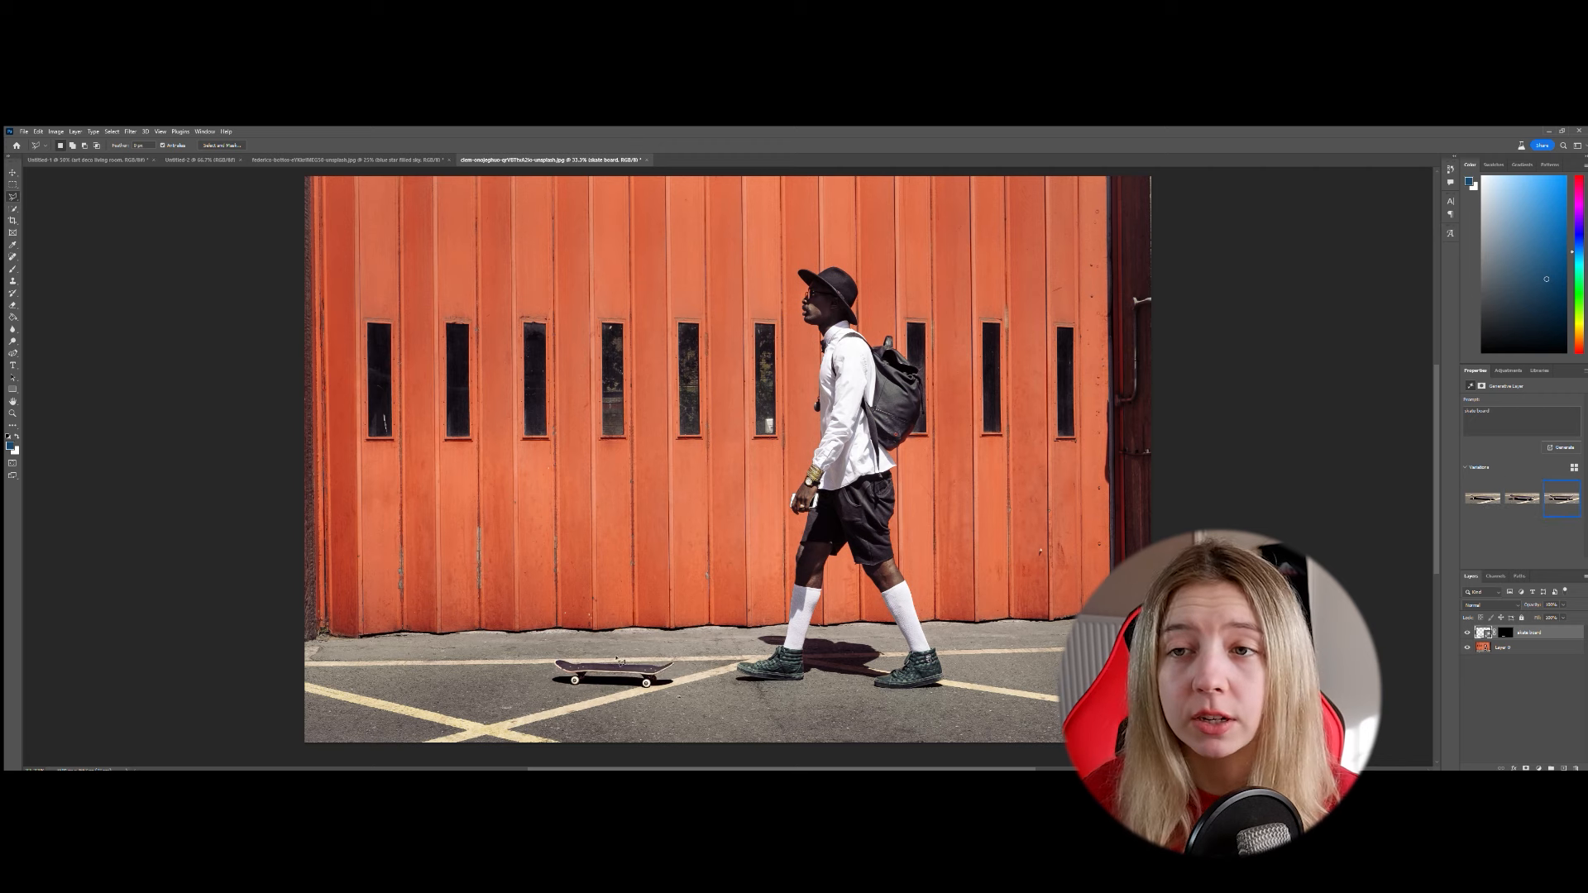
key(ctrl+plus)
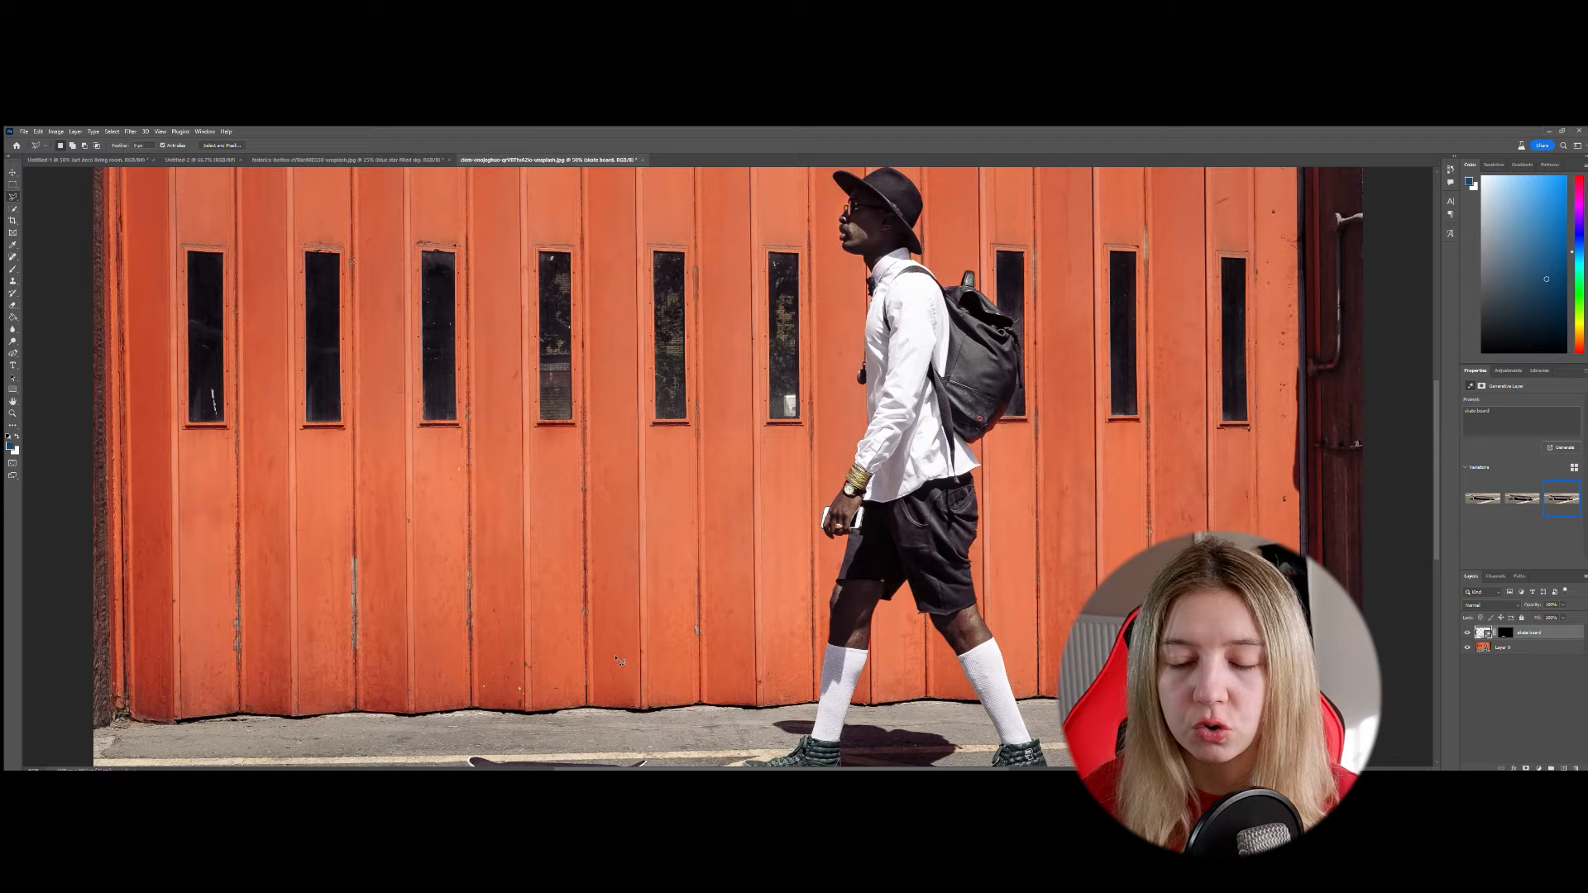
drag(606, 590, 655, 447)
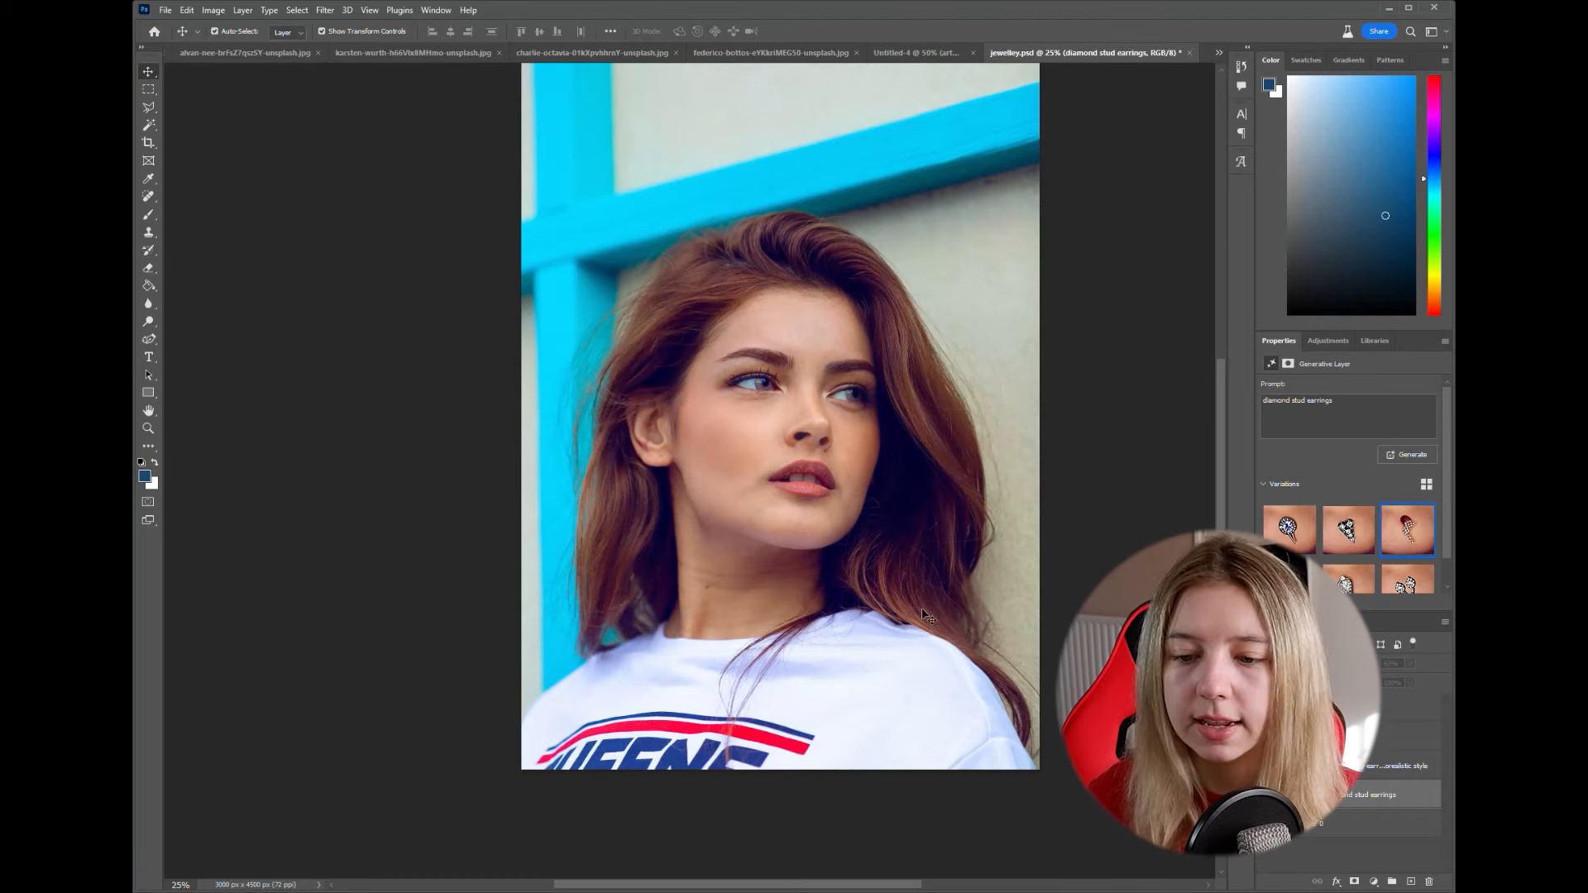
- Show the diamond stud earrings layer in jewelley.psd and switch it to its second variation
scroll(745, 570, up, 1)
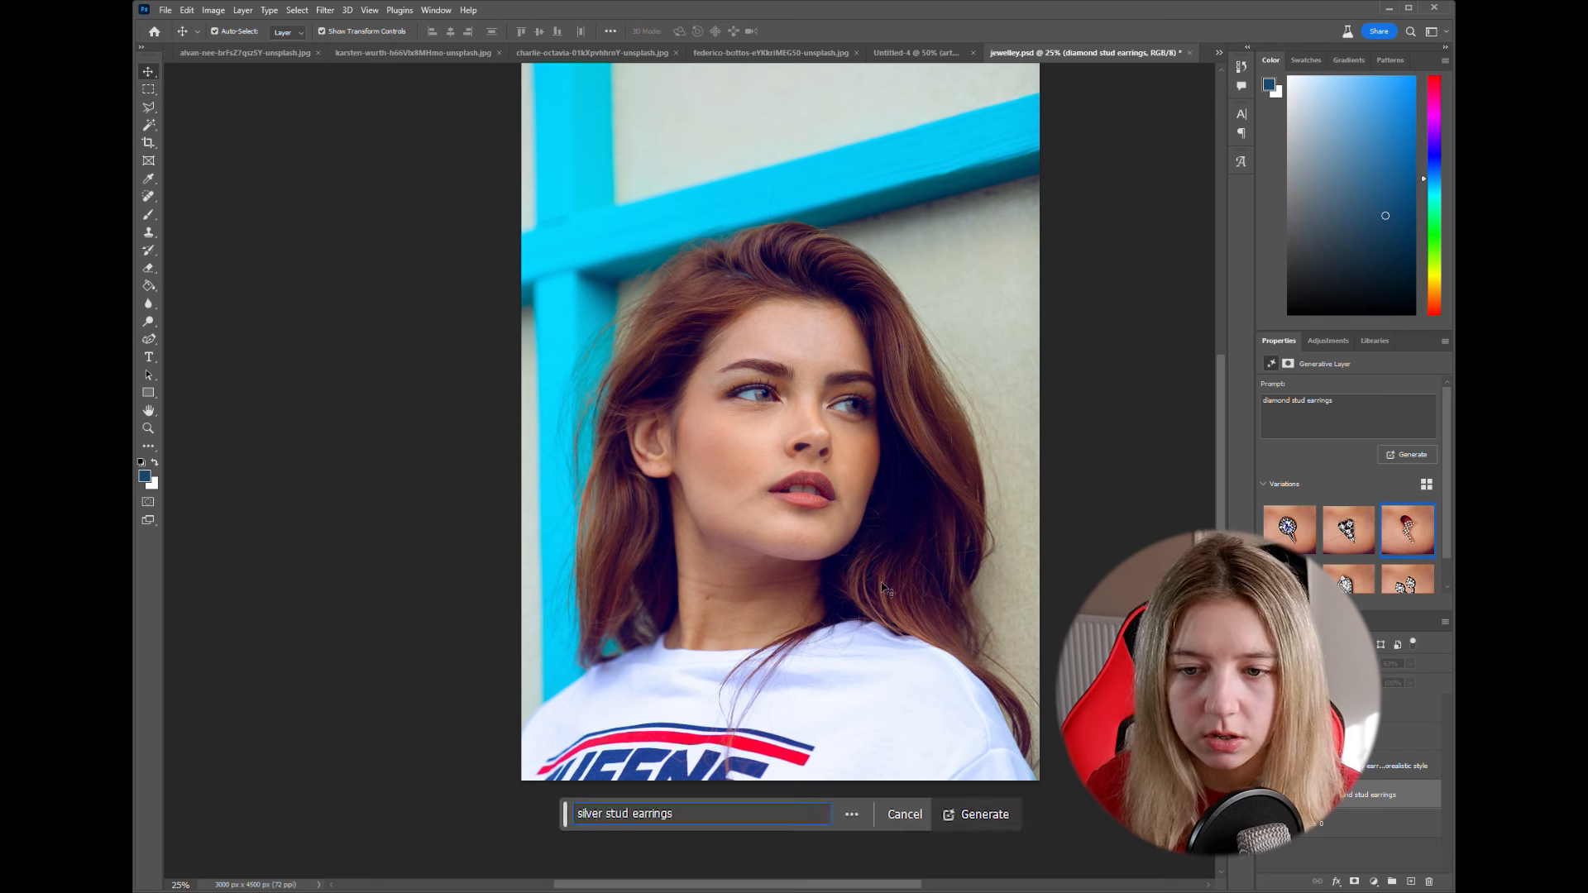
click(1265, 795)
key(Return)
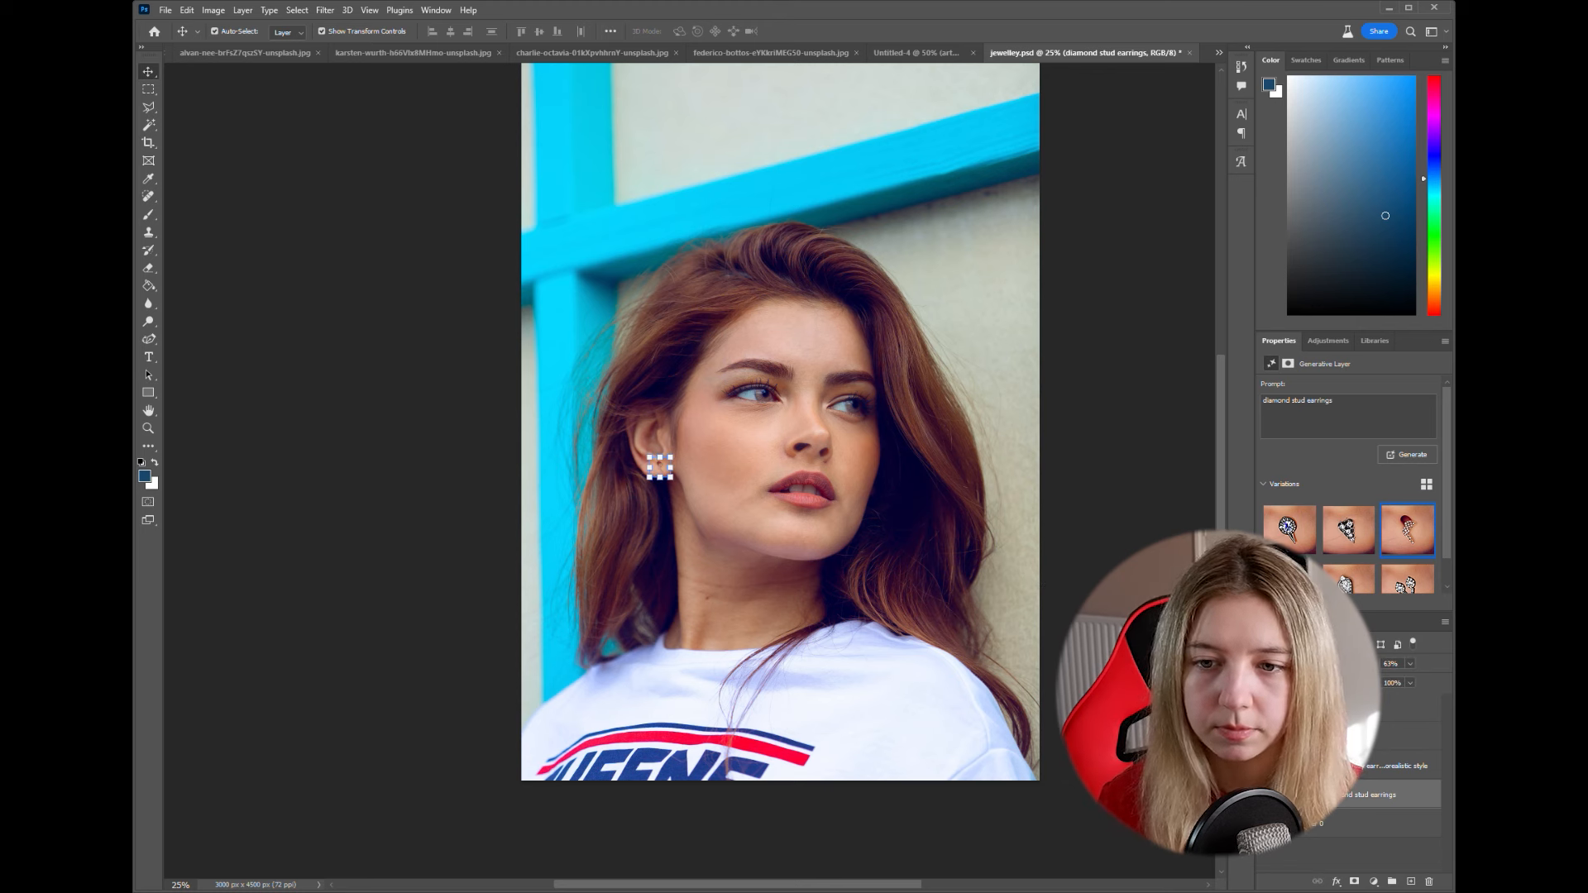
click(1346, 546)
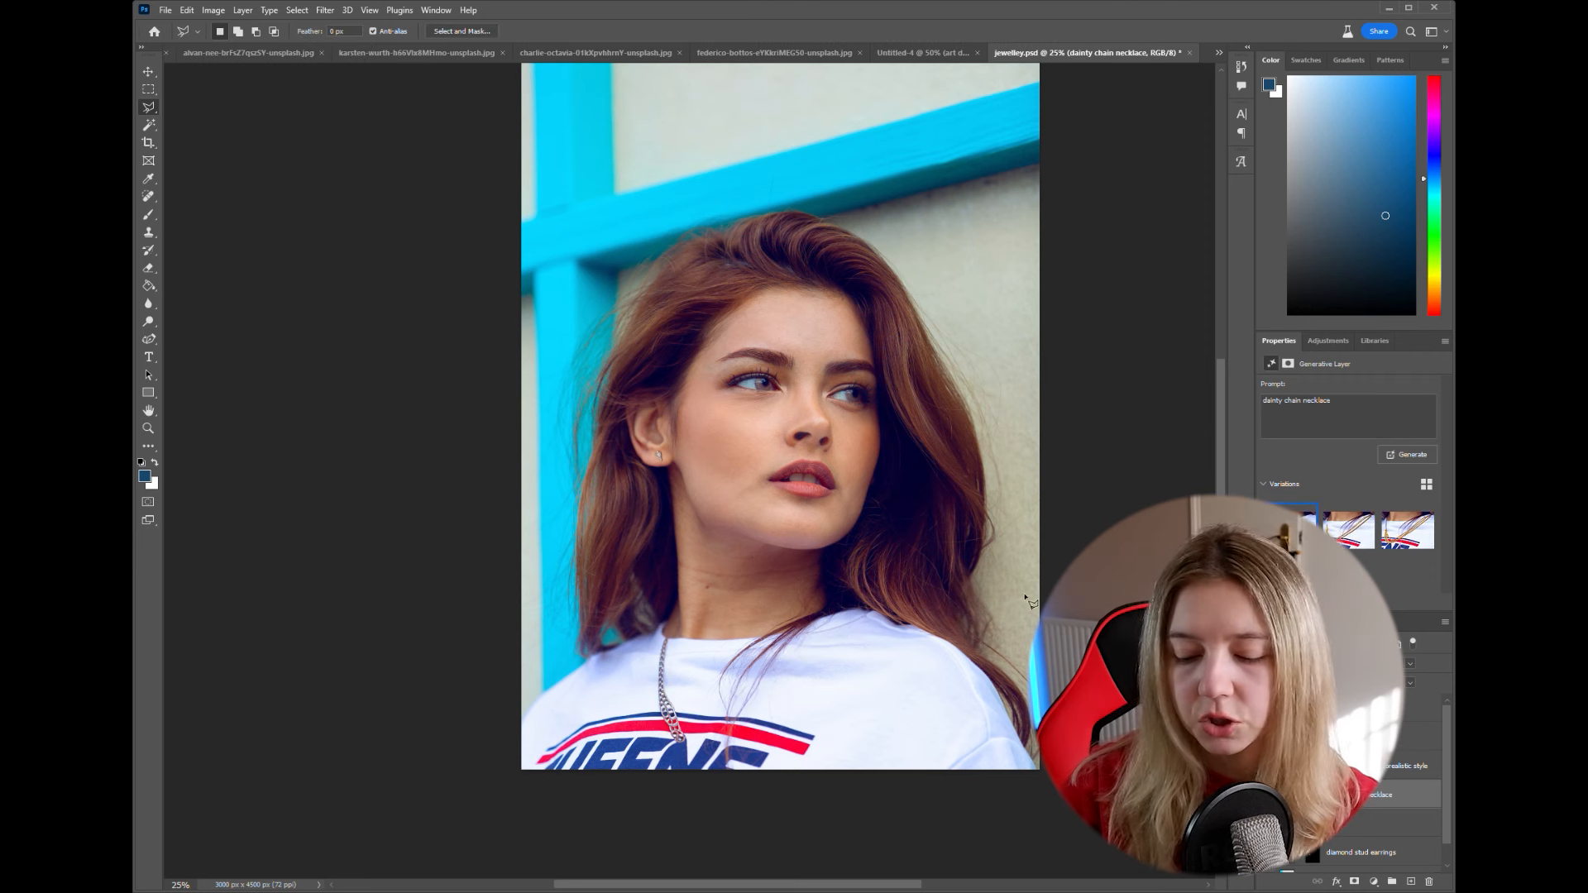
- Switch the dainty chain necklace layer to its third variation
mouse_move(1337, 537)
click(1411, 539)
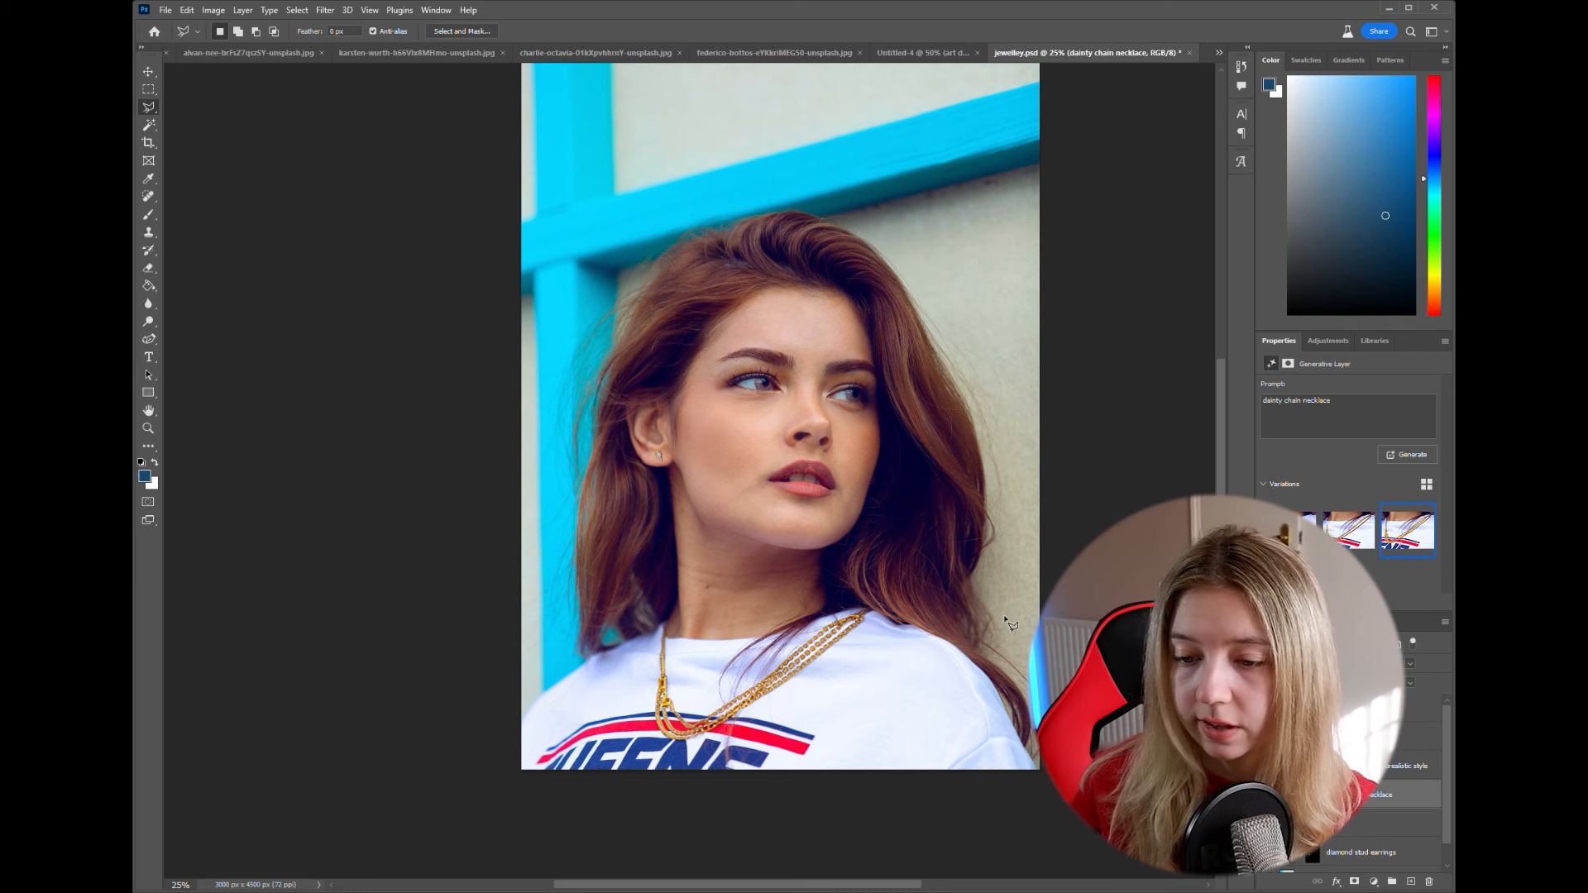
scroll(1023, 622, down, 1)
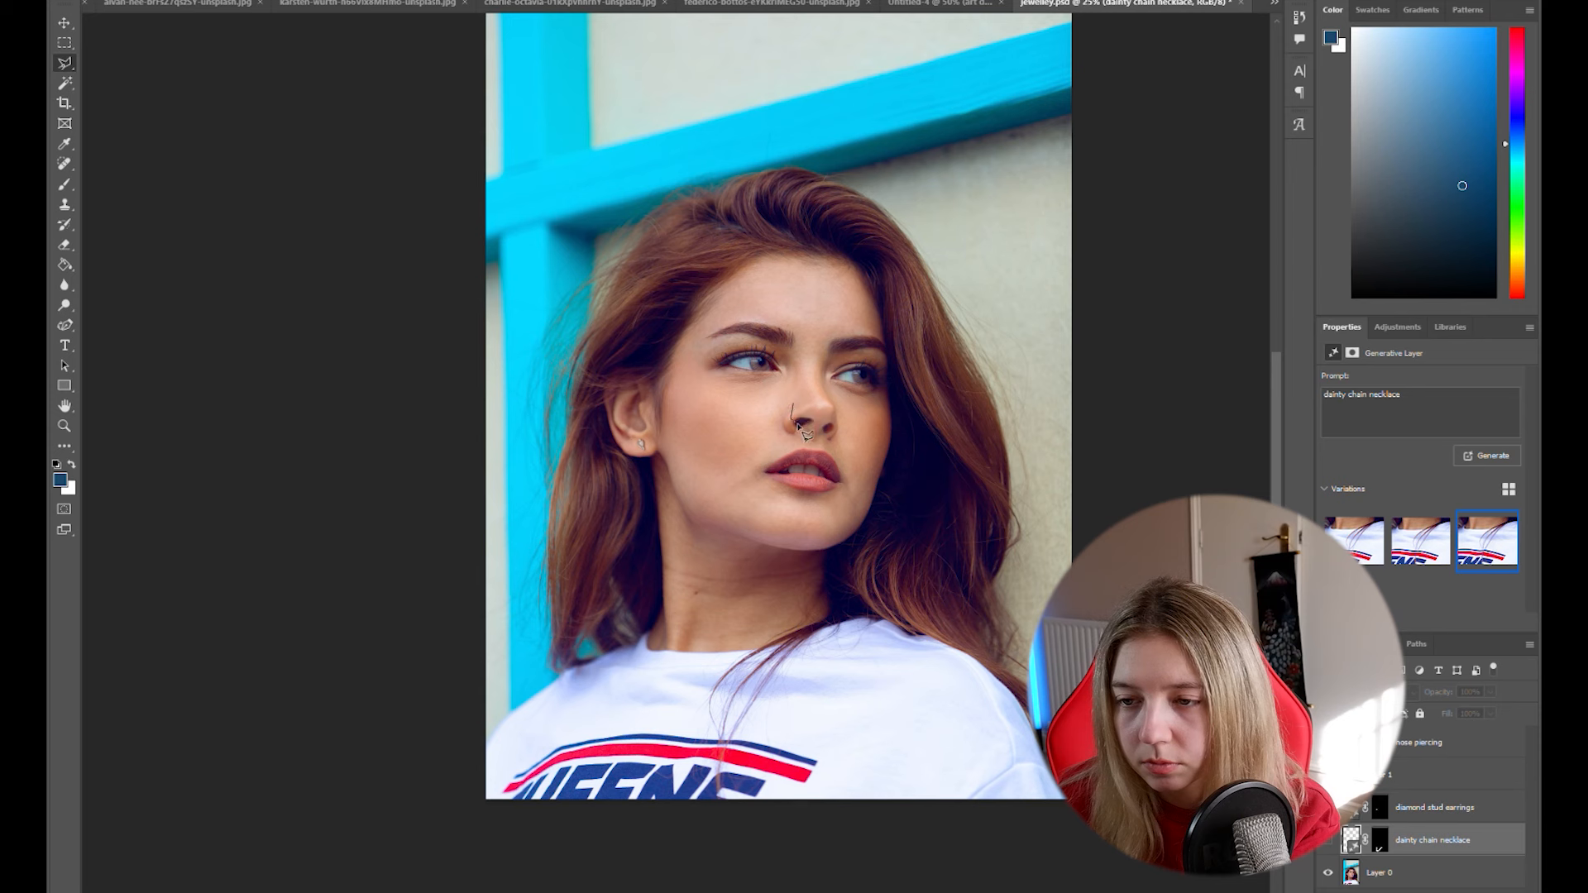
- Outline a small area on the woman's nostril and generate a fill with the prompt "gold hoop nose piercing"
click(803, 417)
click(800, 409)
click(796, 405)
click(792, 404)
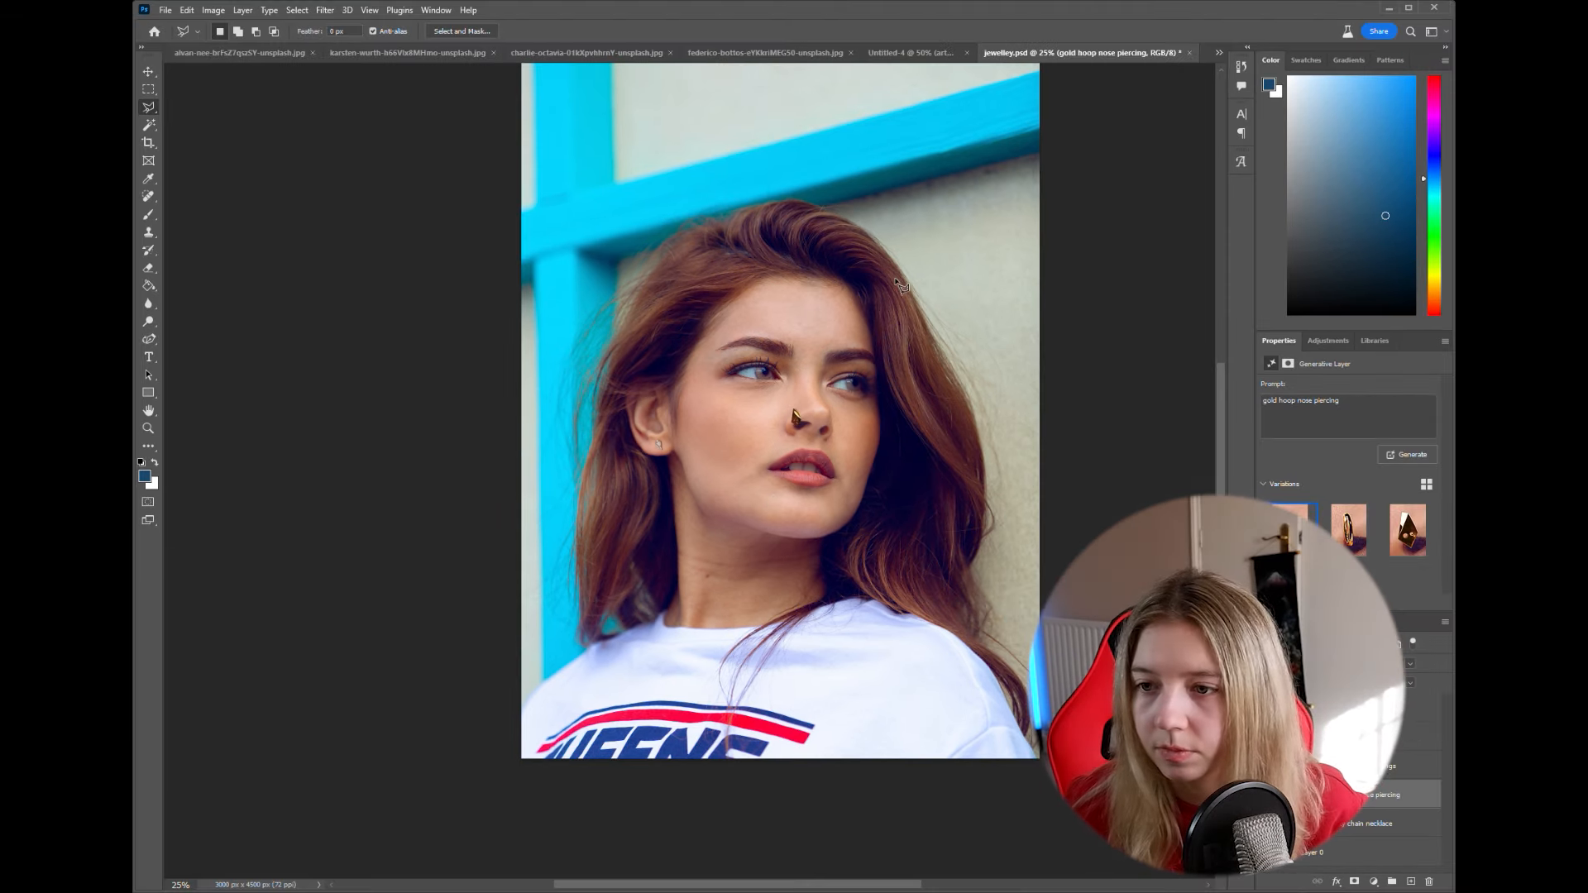
- Compare the second and third nose piercing variations up close and keep the second
click(1348, 529)
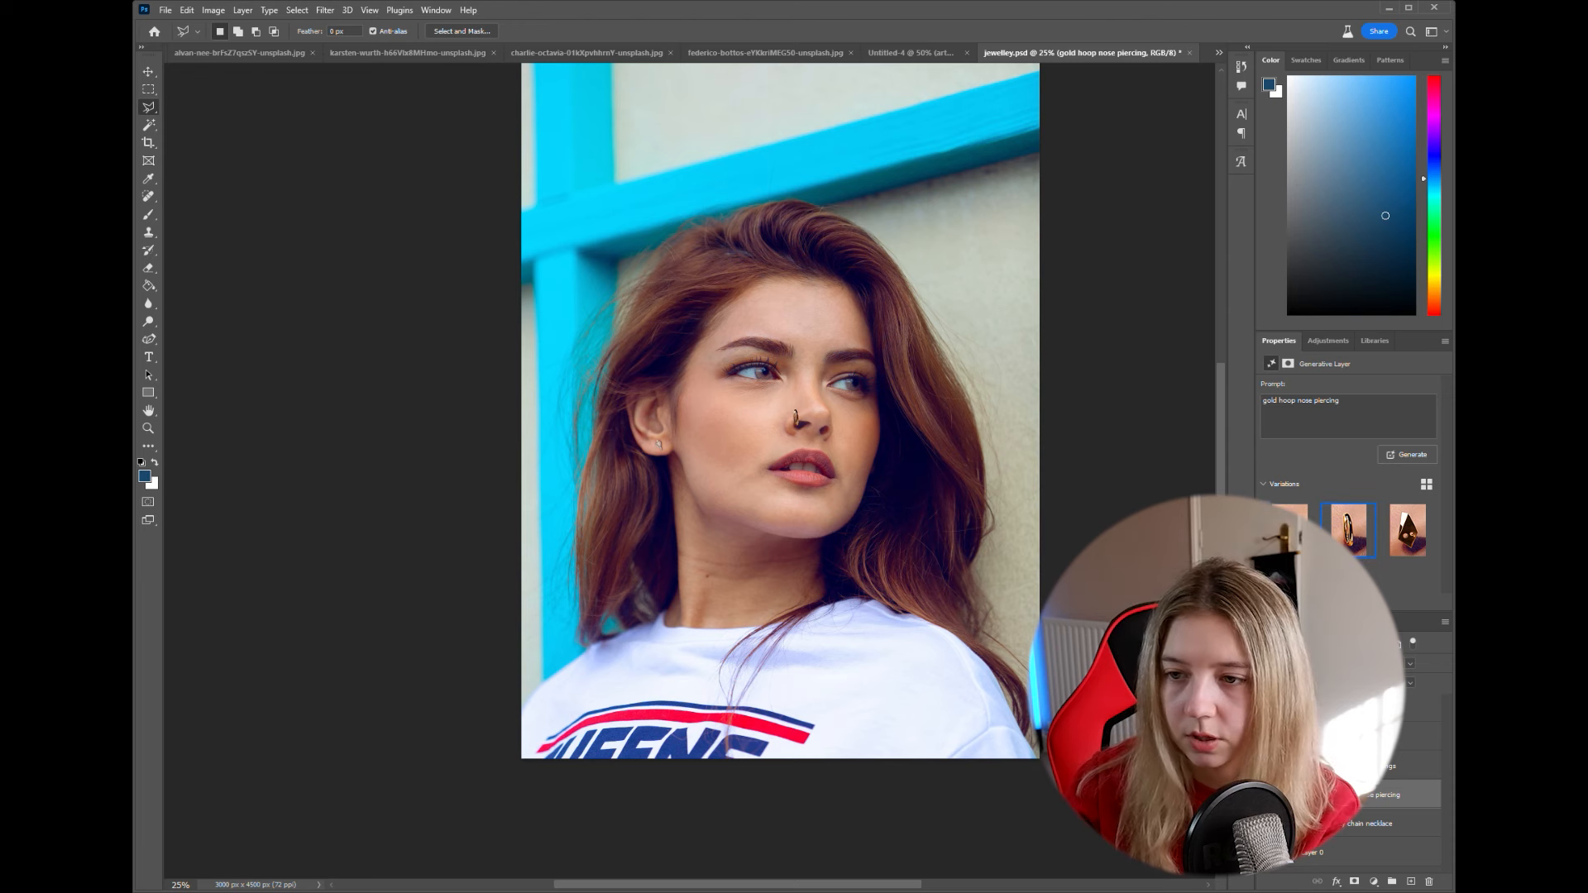
key(ctrl+plus)
key(ctrl+plus)
key(ctrl+plus)
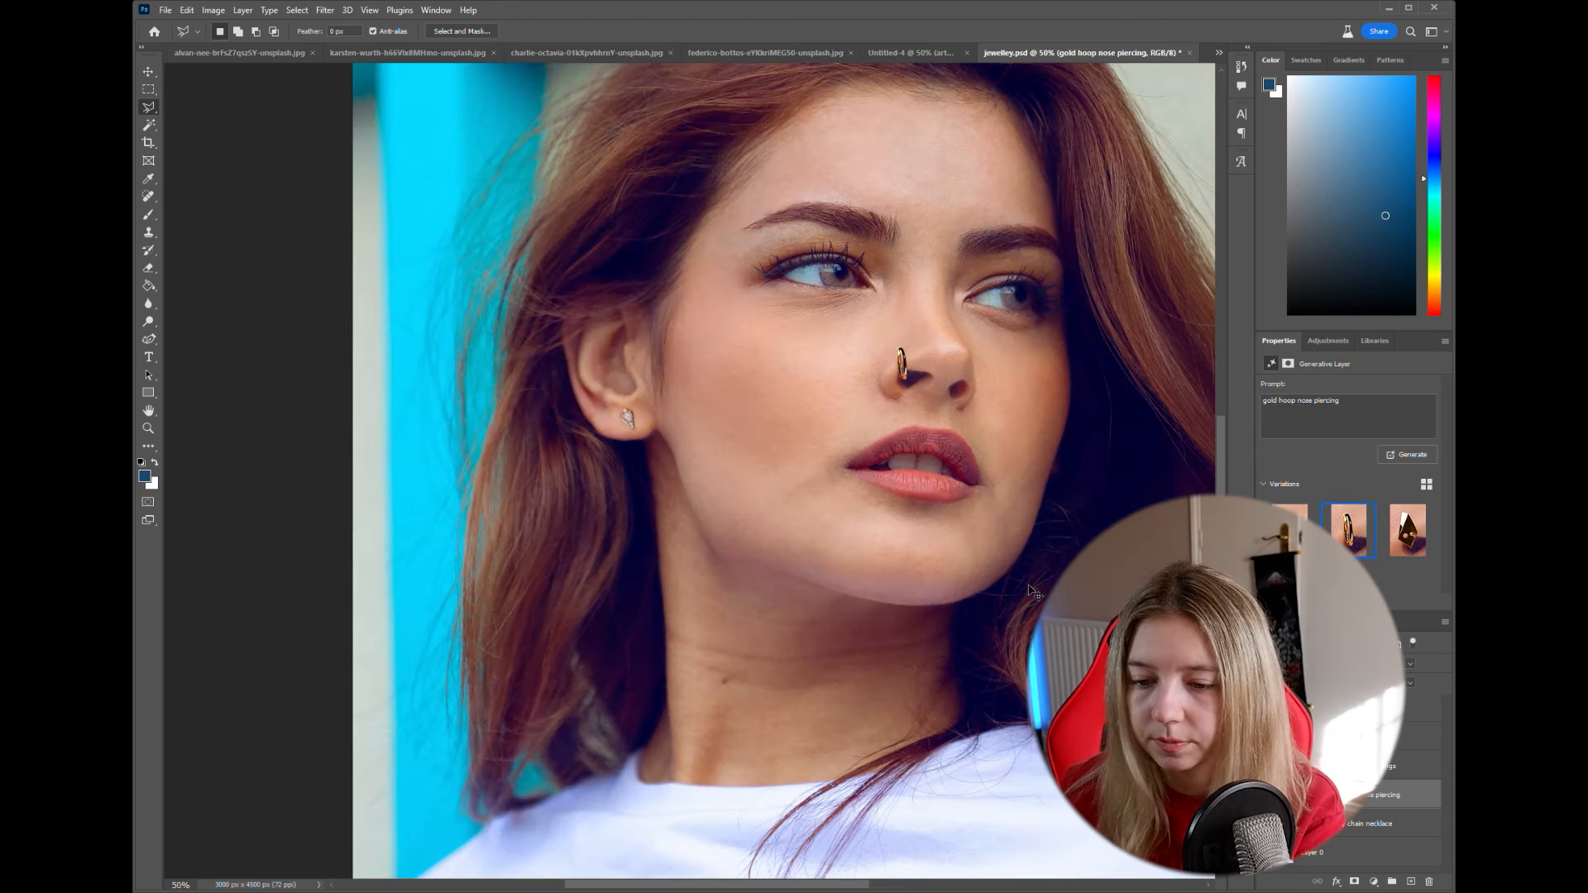
scroll(724, 891, right, 3)
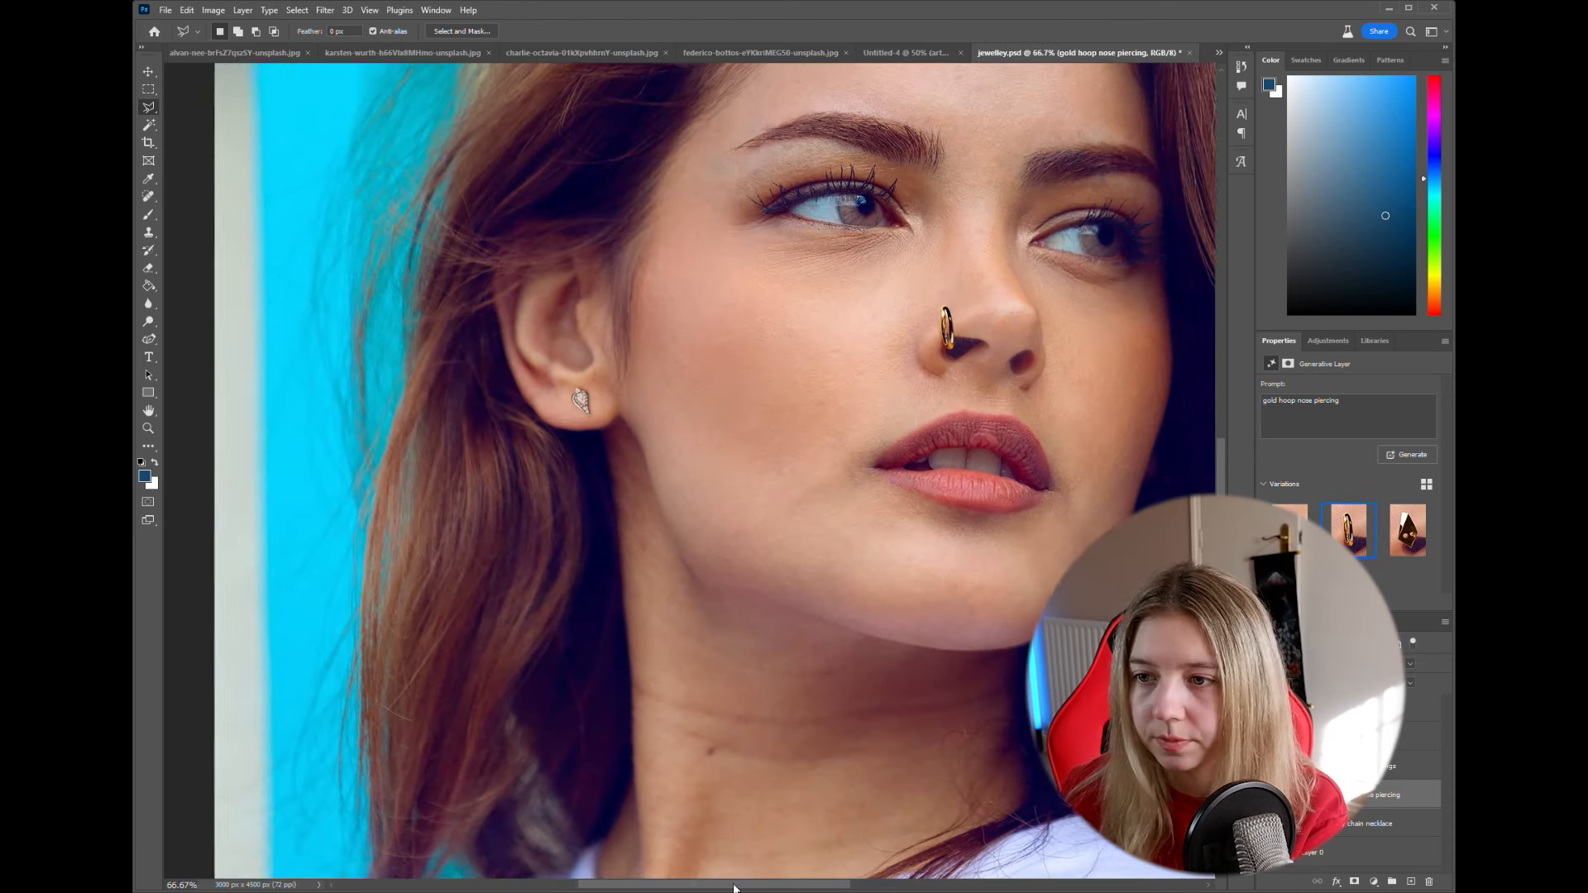
click(1409, 534)
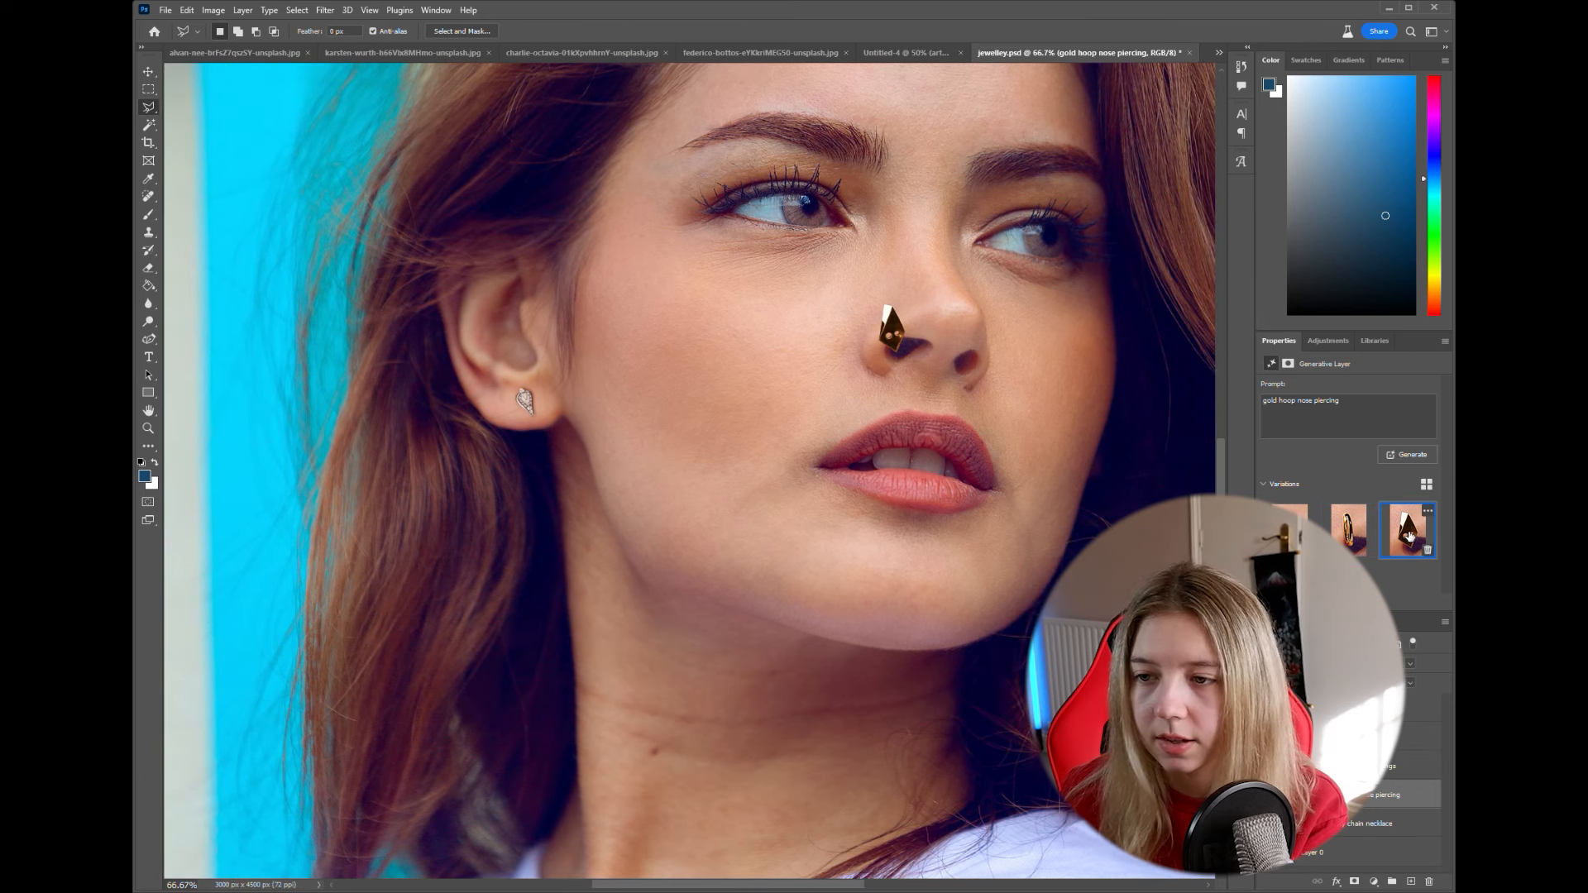
click(1348, 529)
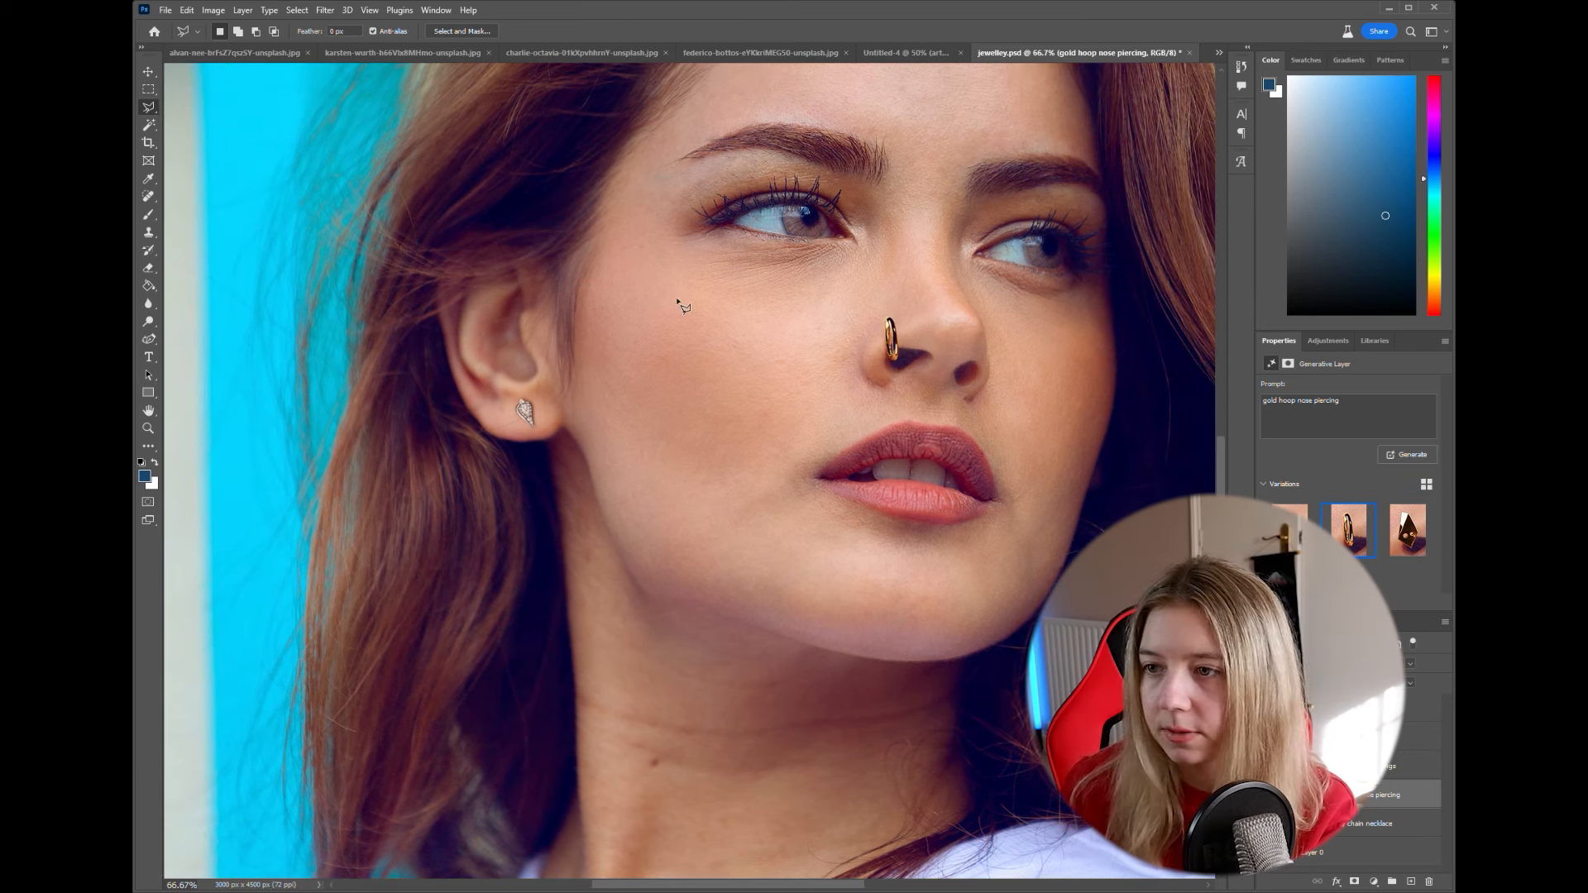
- Erase the inner part along the gold hoop's left side on the gold hoop nose piercing layer with the Eraser
key(ctrl+plus)
key(ctrl+plus)
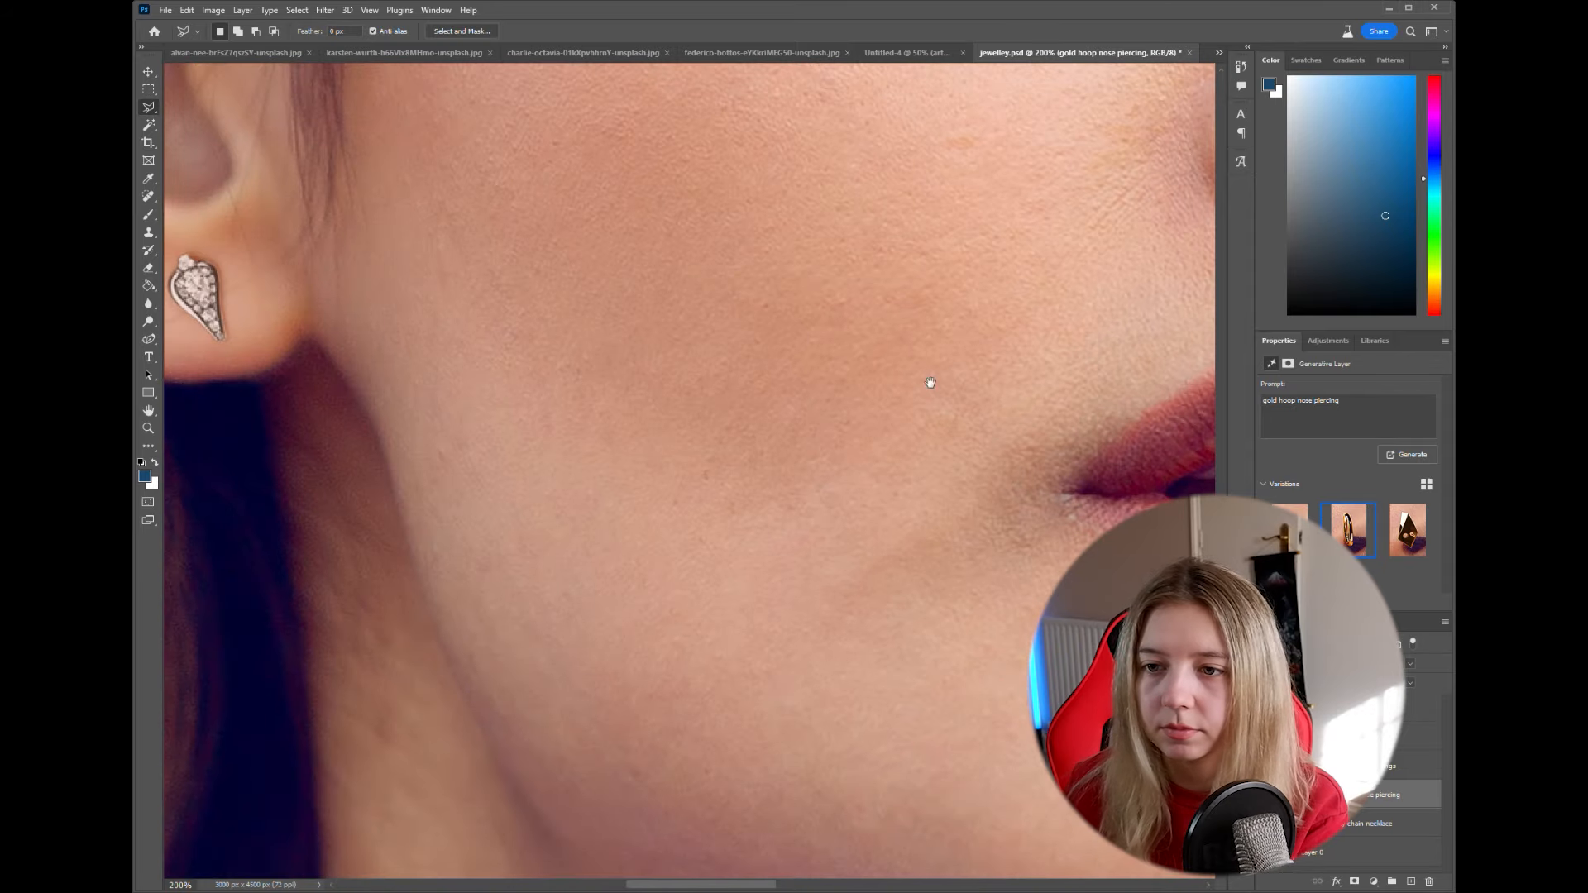
drag(1119, 282, 532, 538)
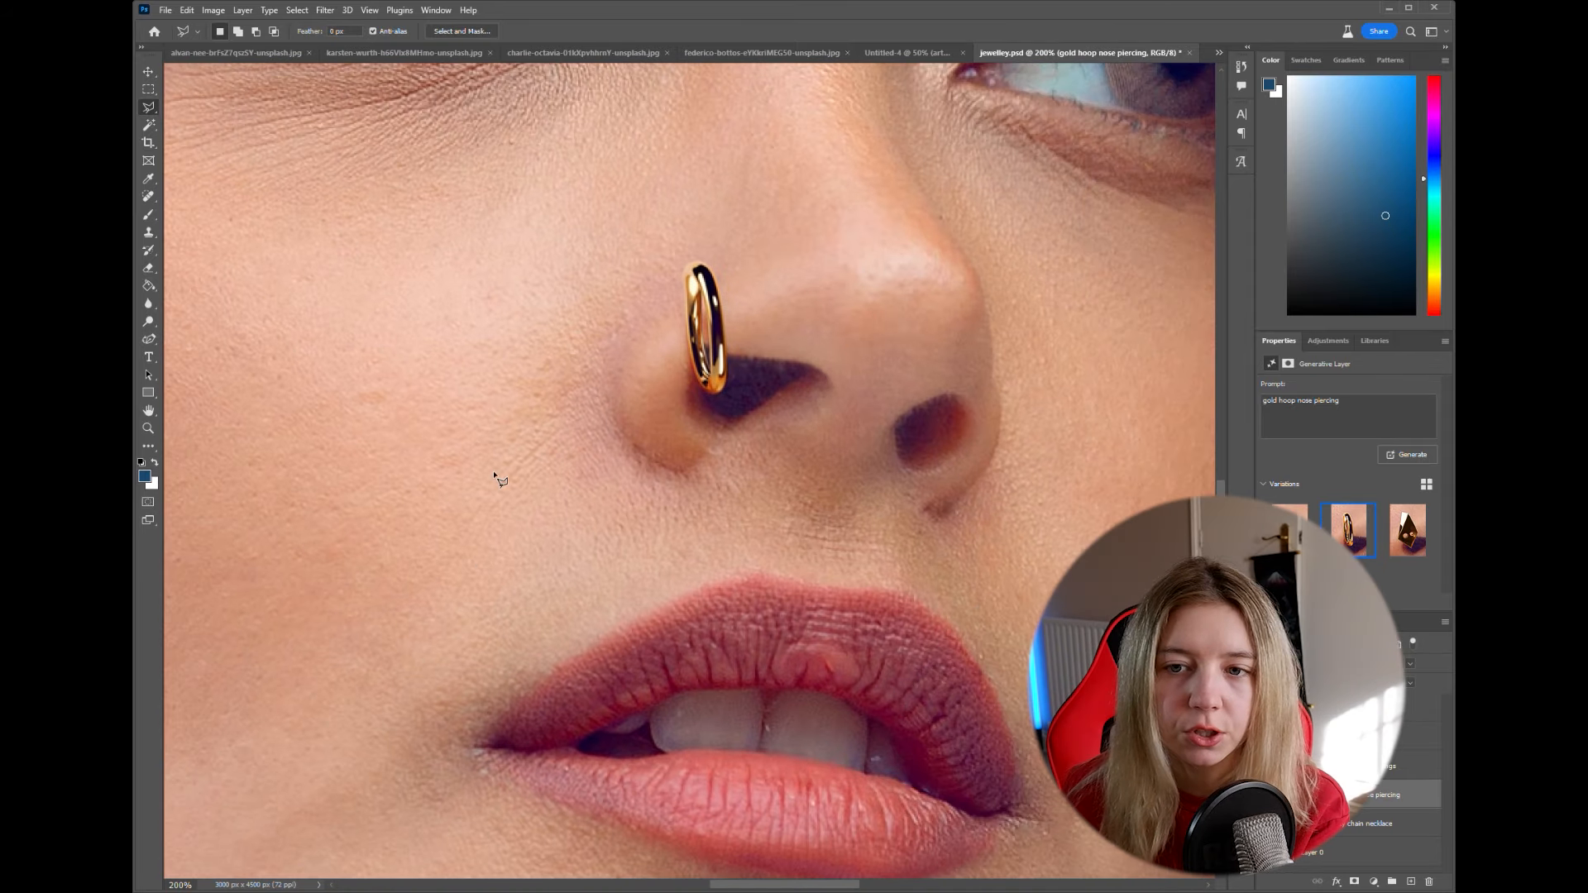
click(148, 268)
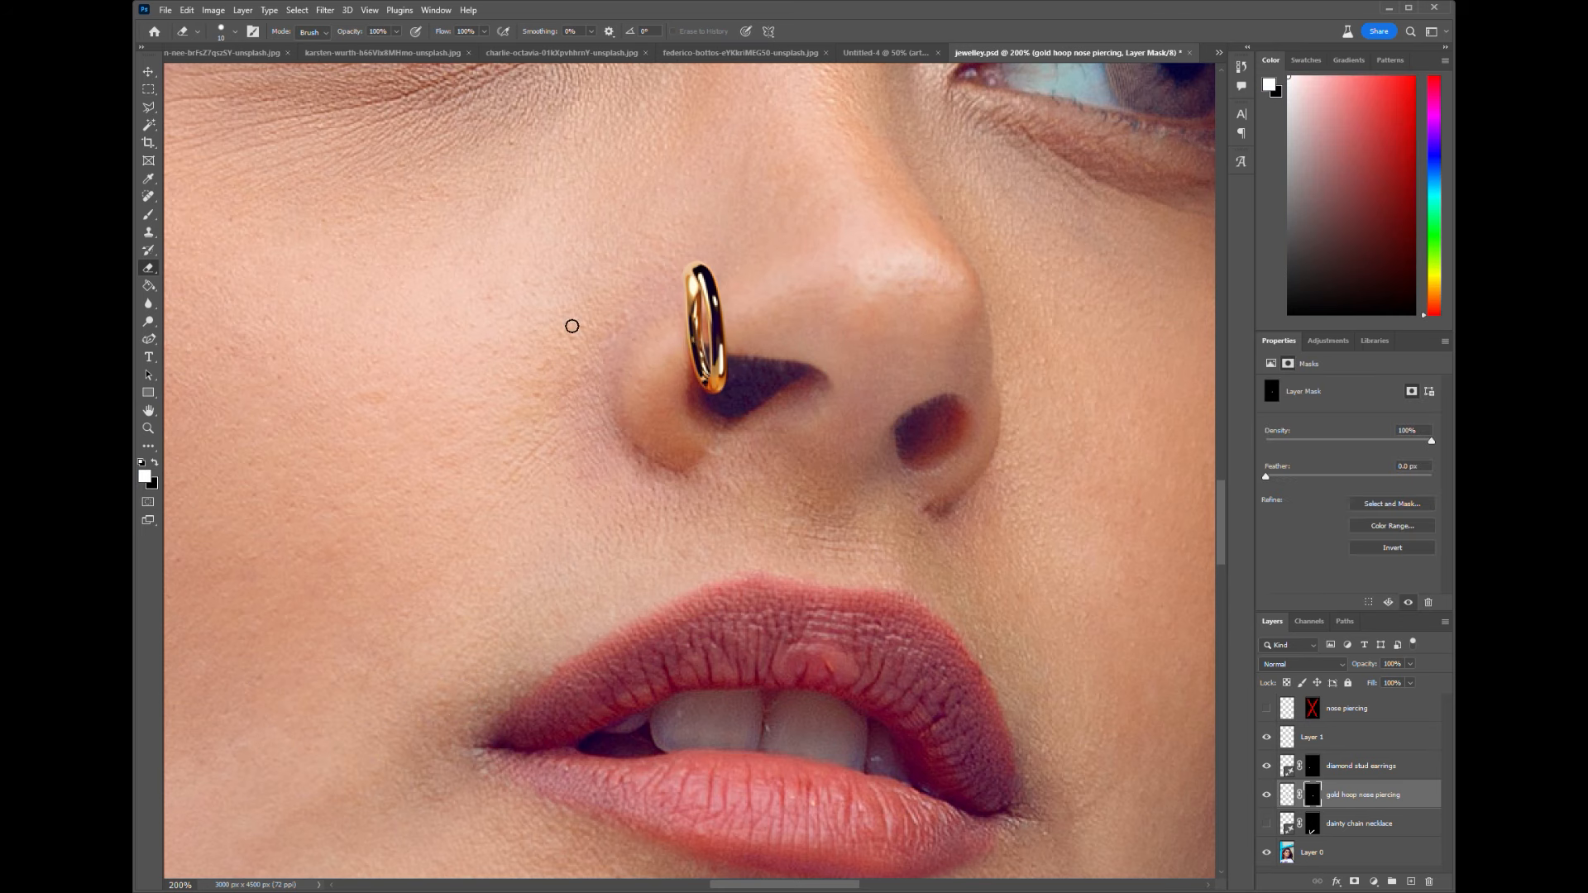
drag(696, 334, 701, 309)
- Clear the selection and move the gold hoop slightly lower on the nostril
key(w)
click(664, 326)
key(ctrl+d)
click(148, 88)
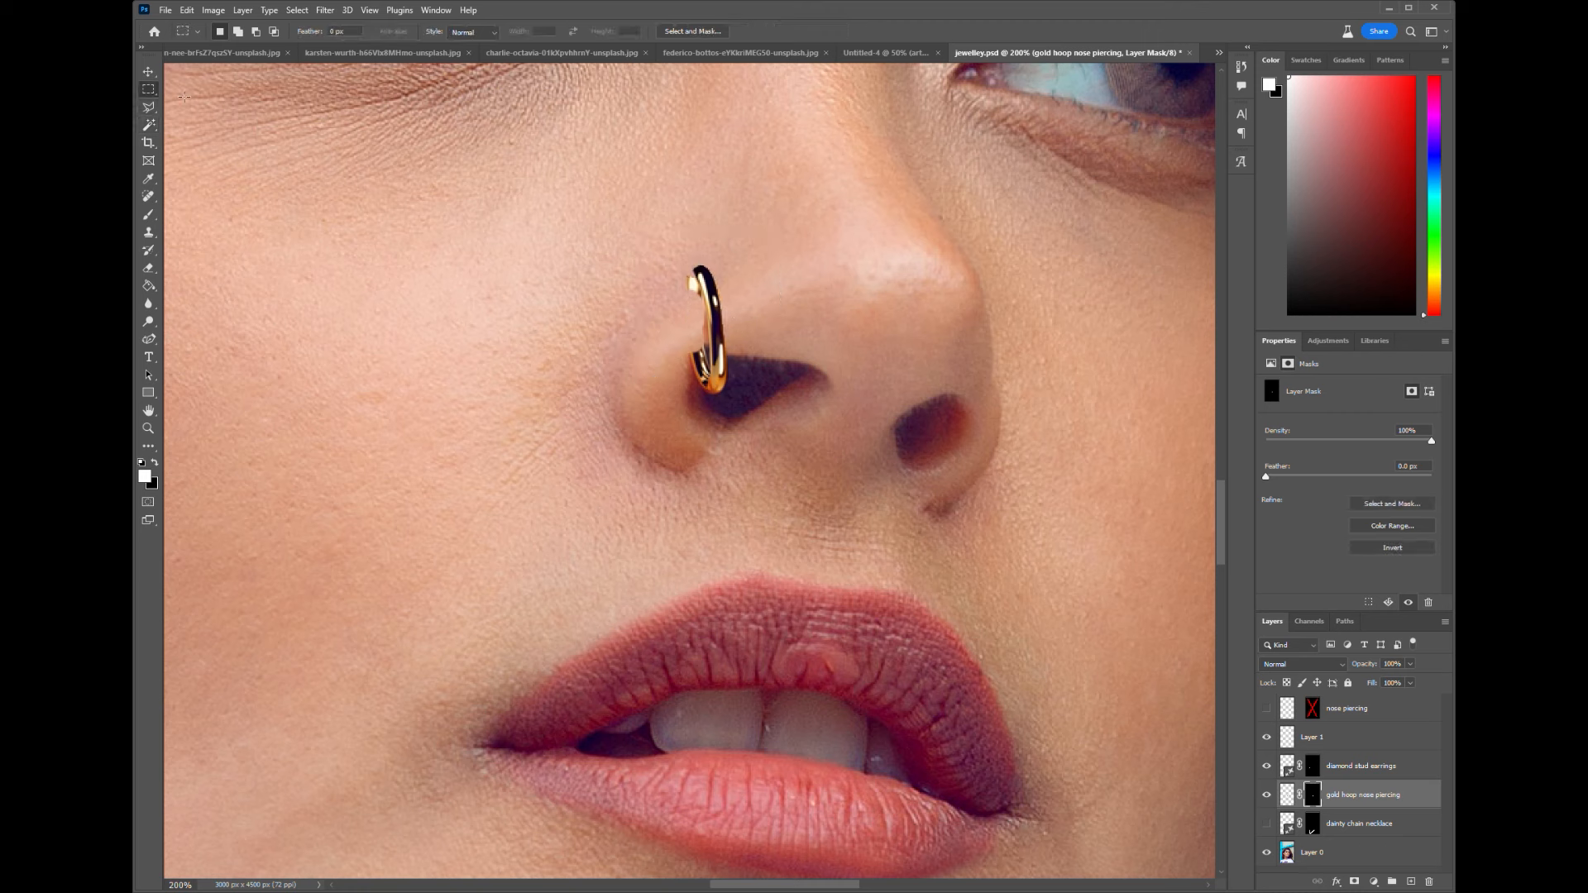
key(v)
drag(707, 331, 721, 362)
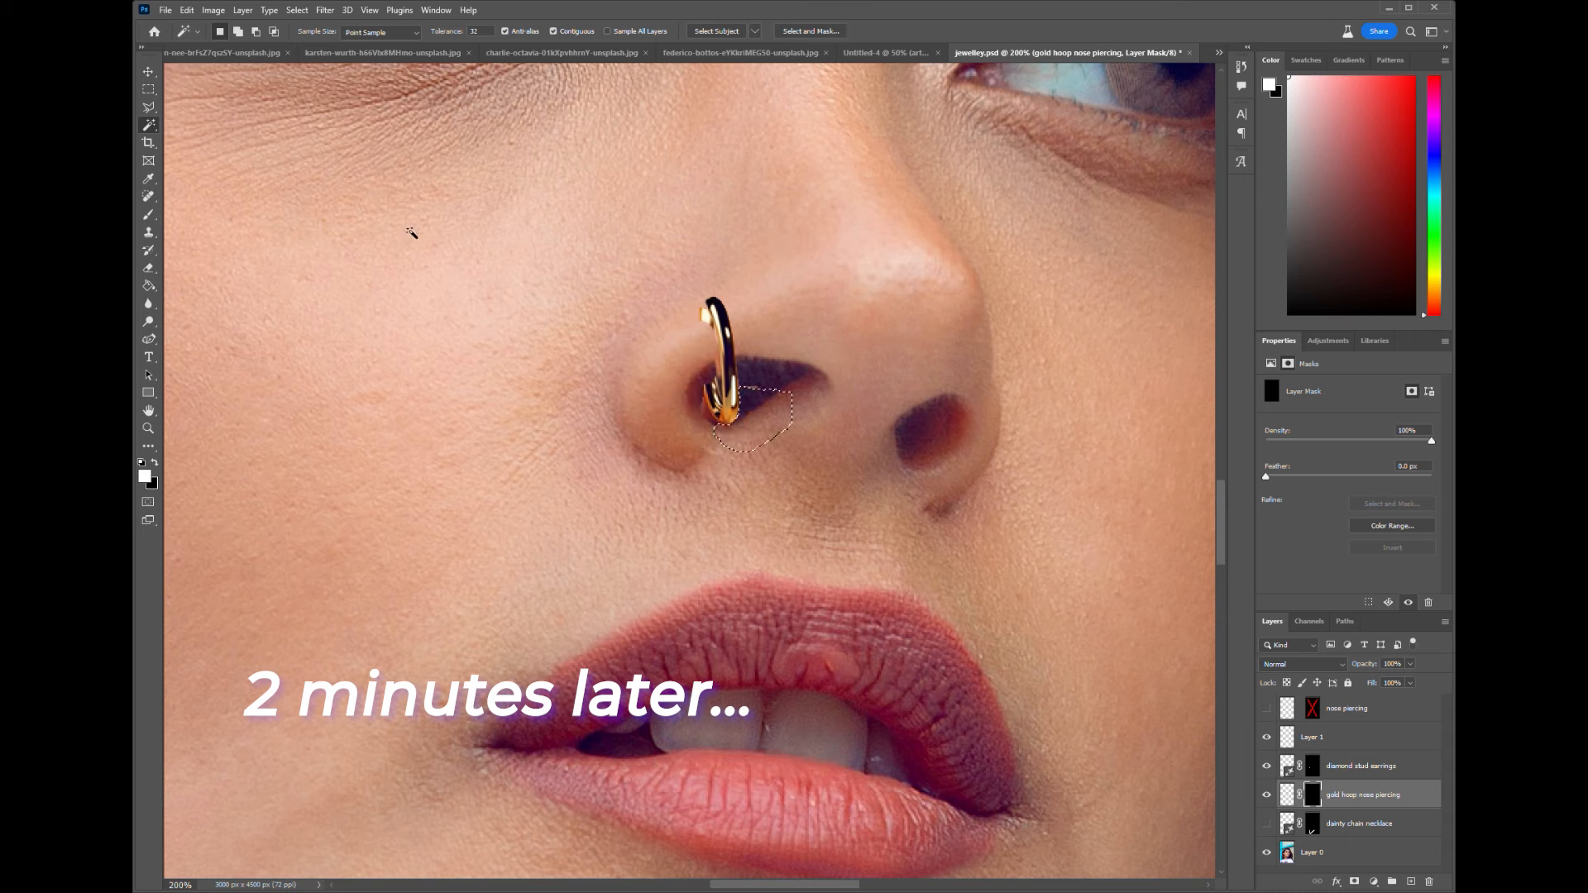
- Deselect the area around the nostril, scale the gold hoop down slightly and commit the transform
key(ctrl+d)
key(e)
click(148, 72)
drag(794, 466, 776, 443)
click(817, 33)
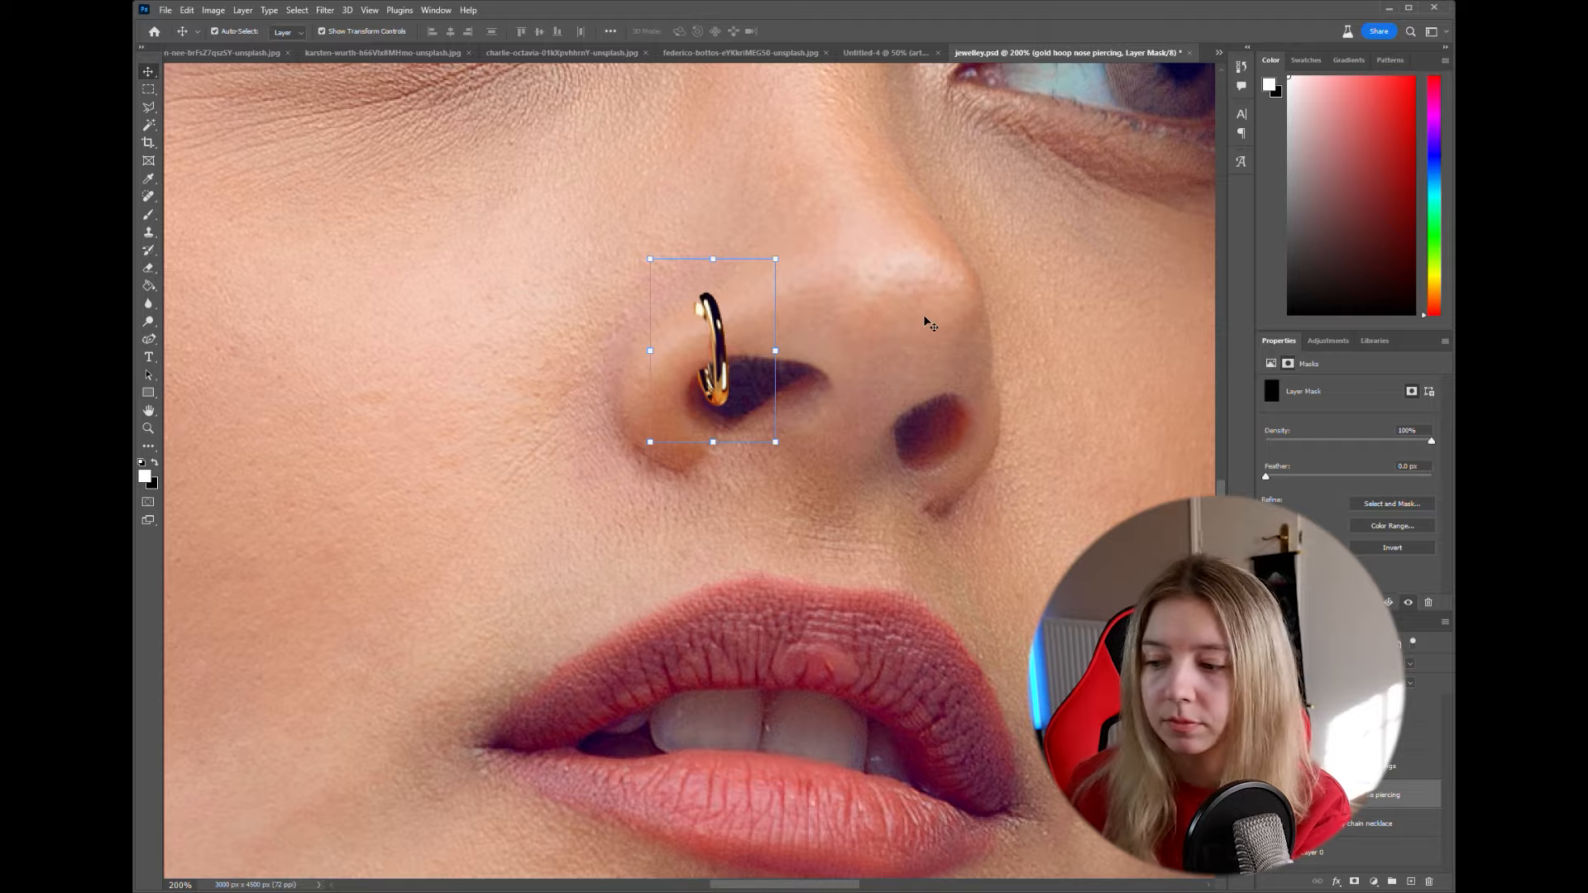
- Examine the edited nose ring in the whole portrait at different magnifications
key(ctrl+0)
key(m)
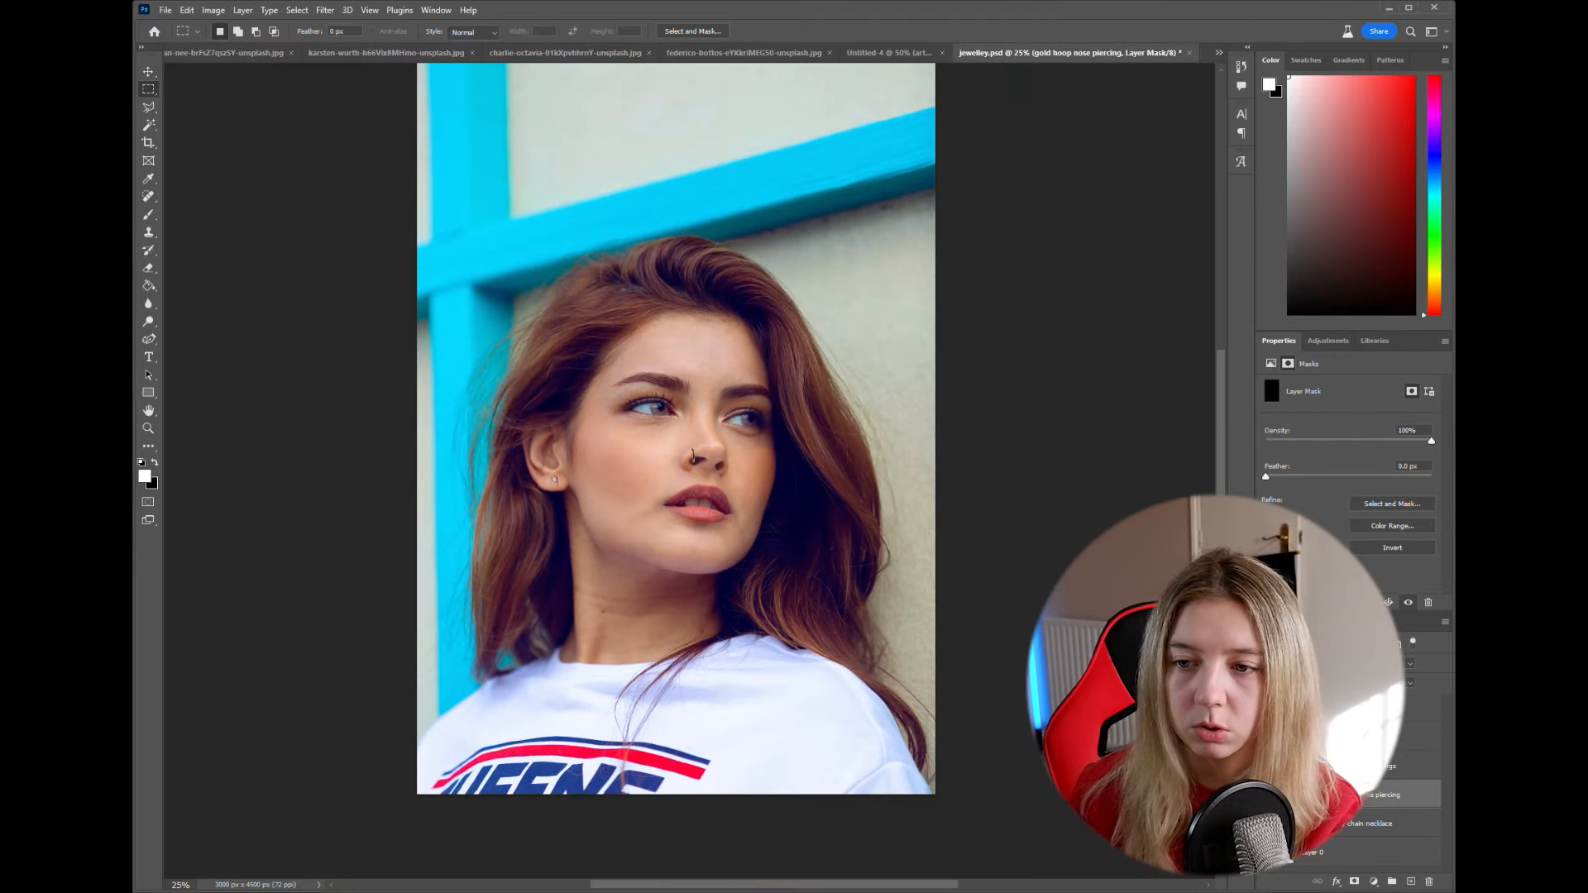
key(ctrl+plus)
key(ctrl+plus)
key(ctrl+minus)
key(ctrl+minus)
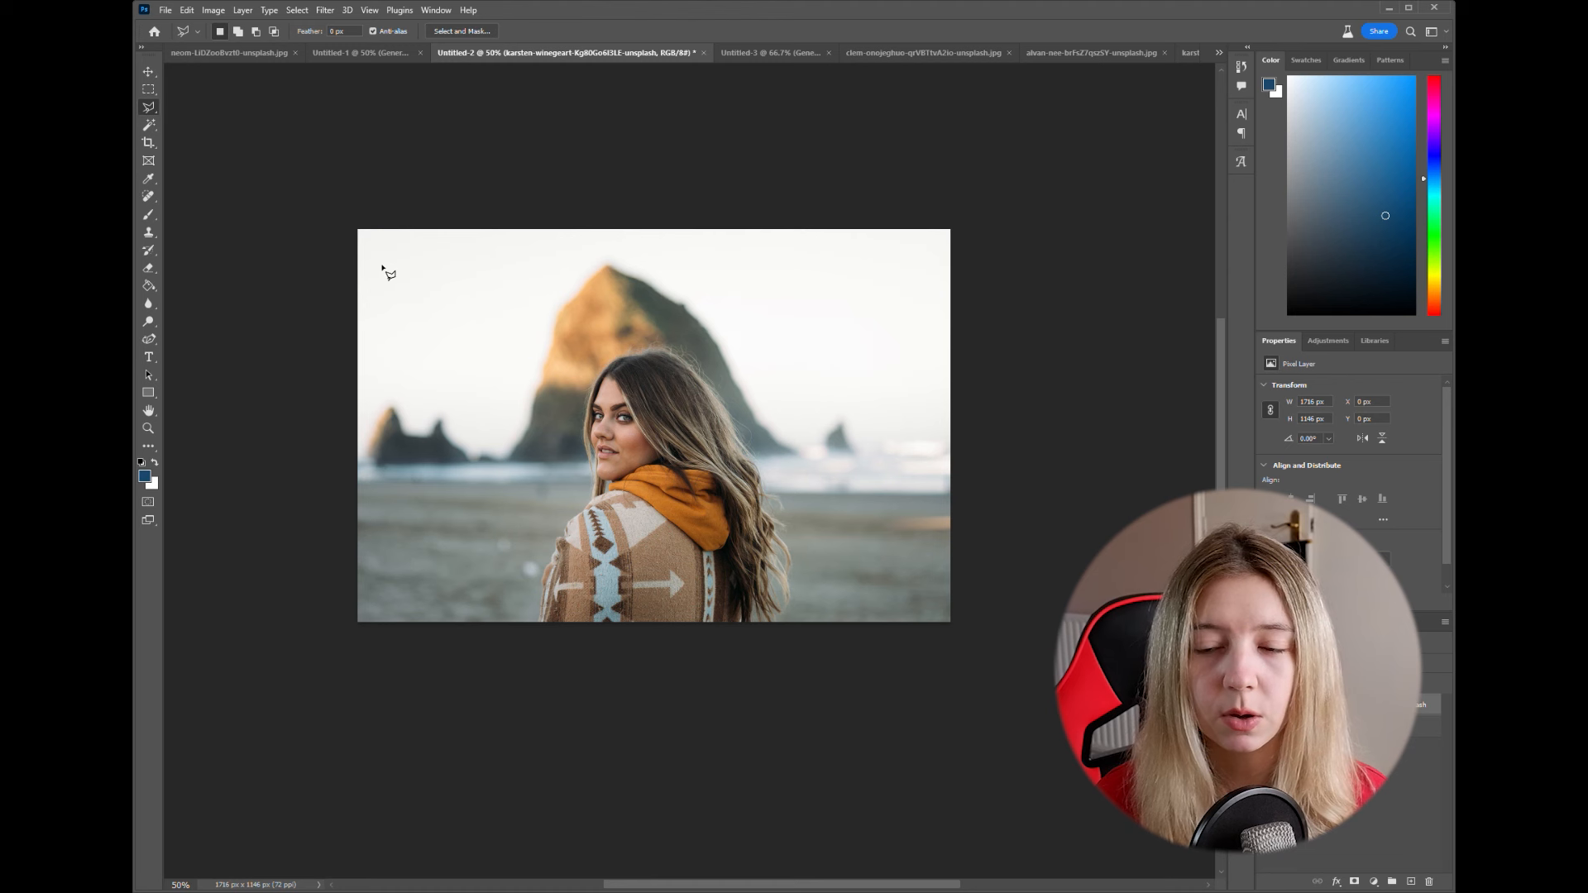
- Outline the rocks, the woman and the beach just inside the photo's edges with the Polygonal Lasso
click(150, 90)
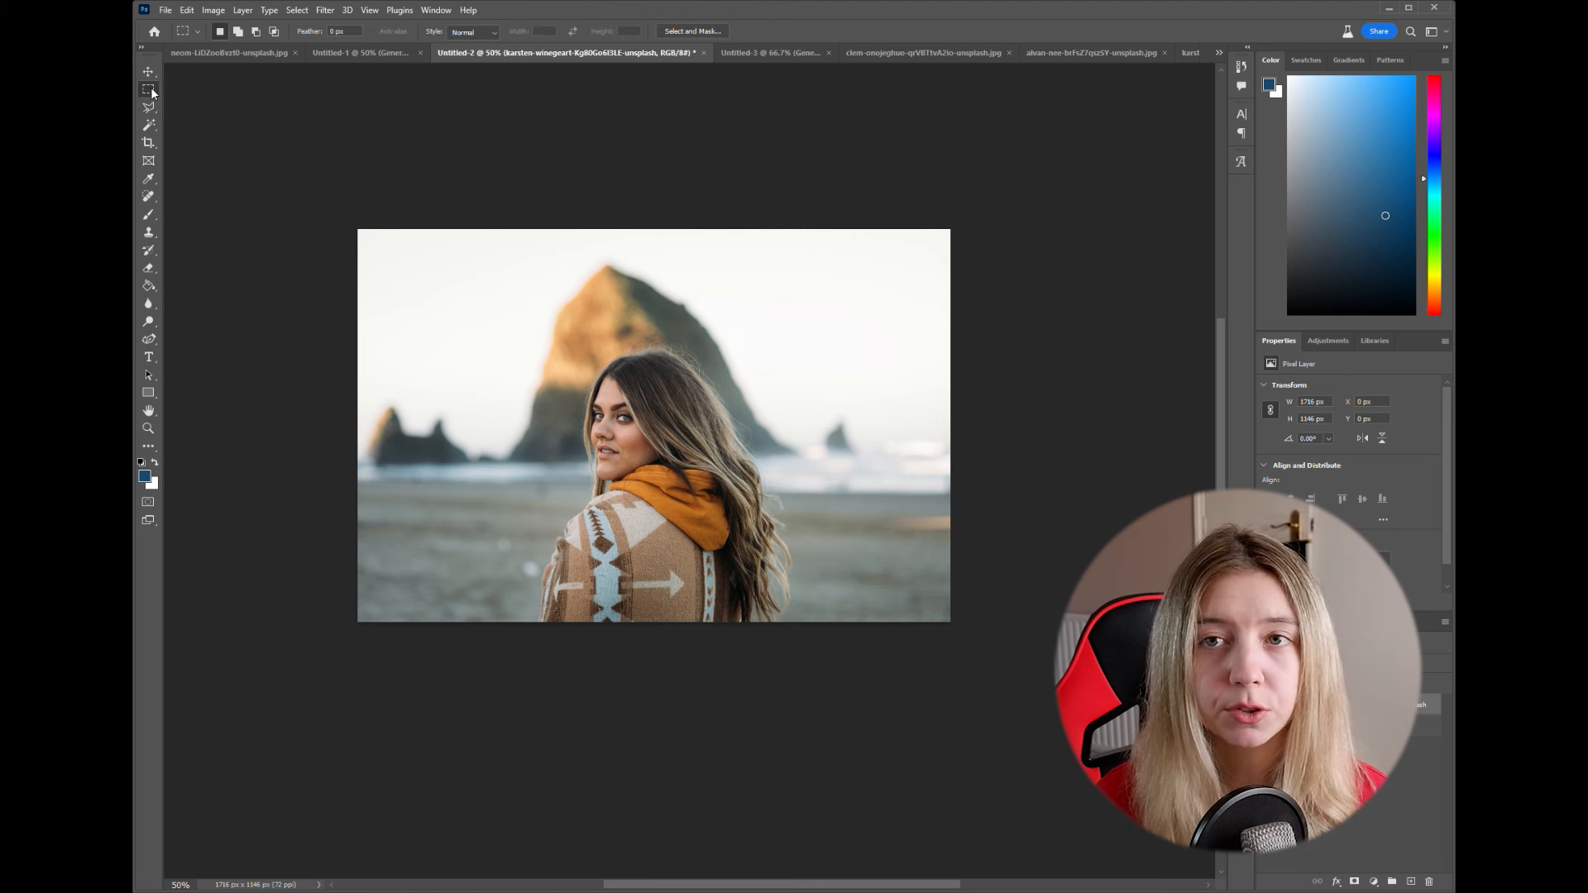
click(379, 479)
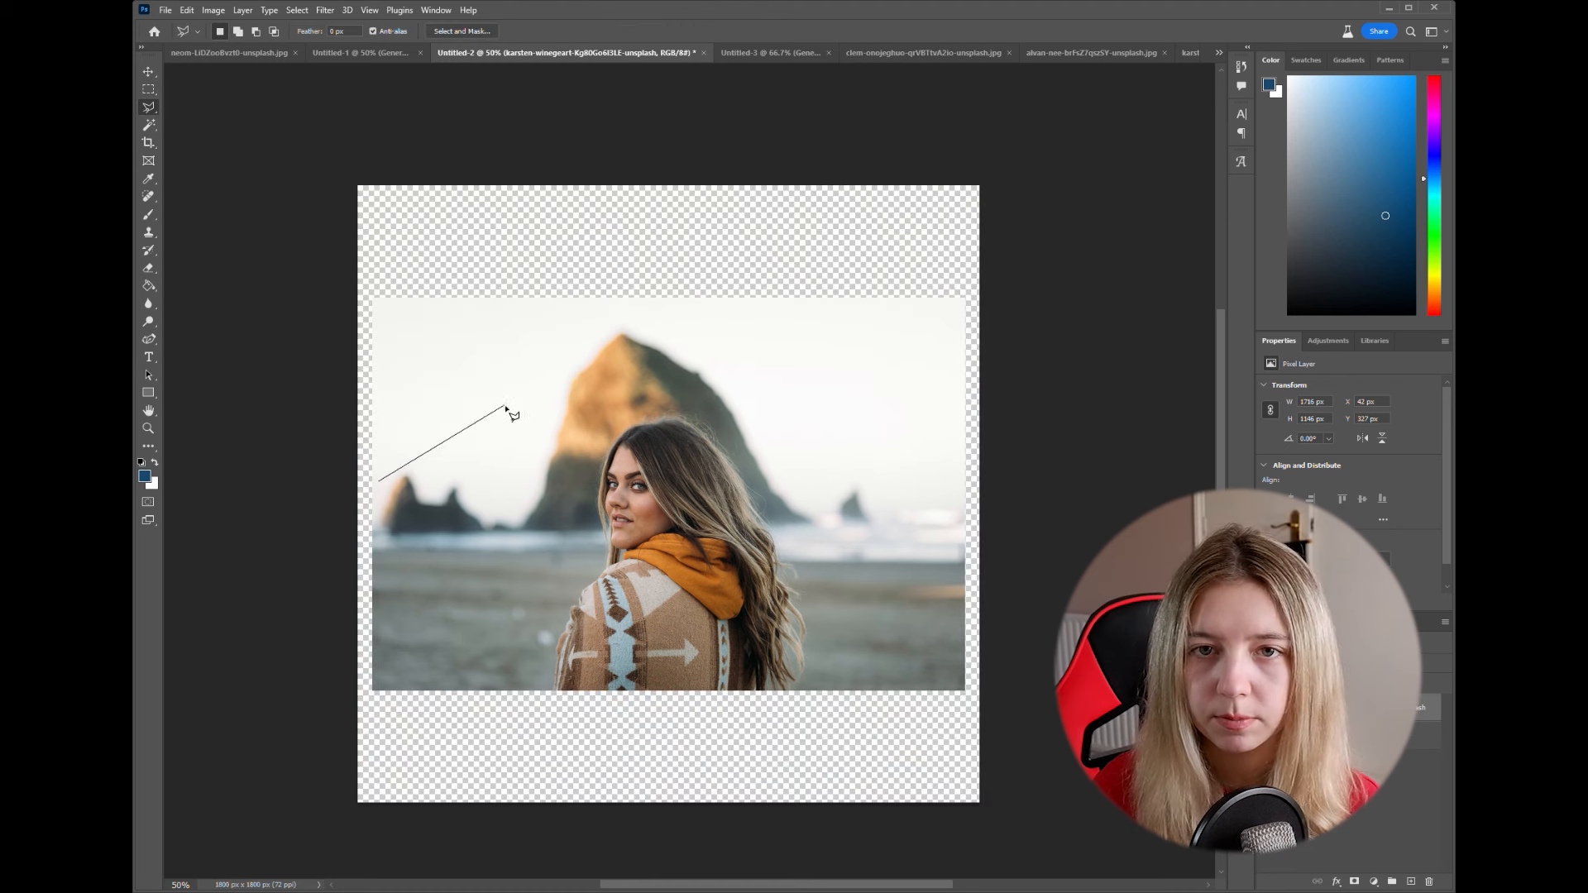
click(411, 436)
click(477, 444)
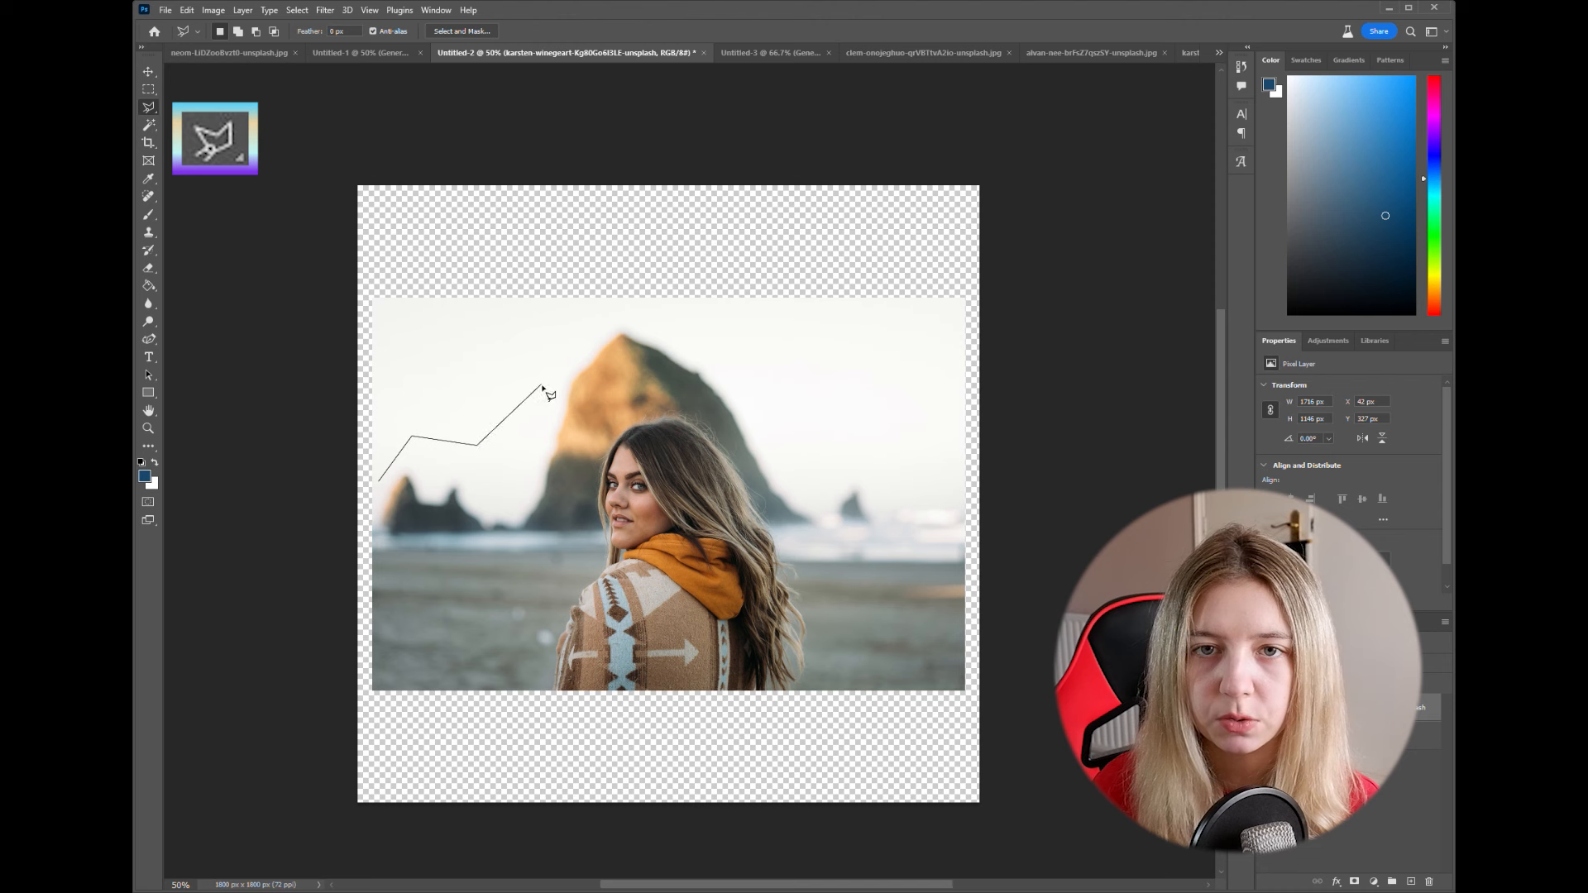
click(609, 315)
click(665, 319)
click(722, 356)
click(788, 429)
click(951, 460)
click(953, 680)
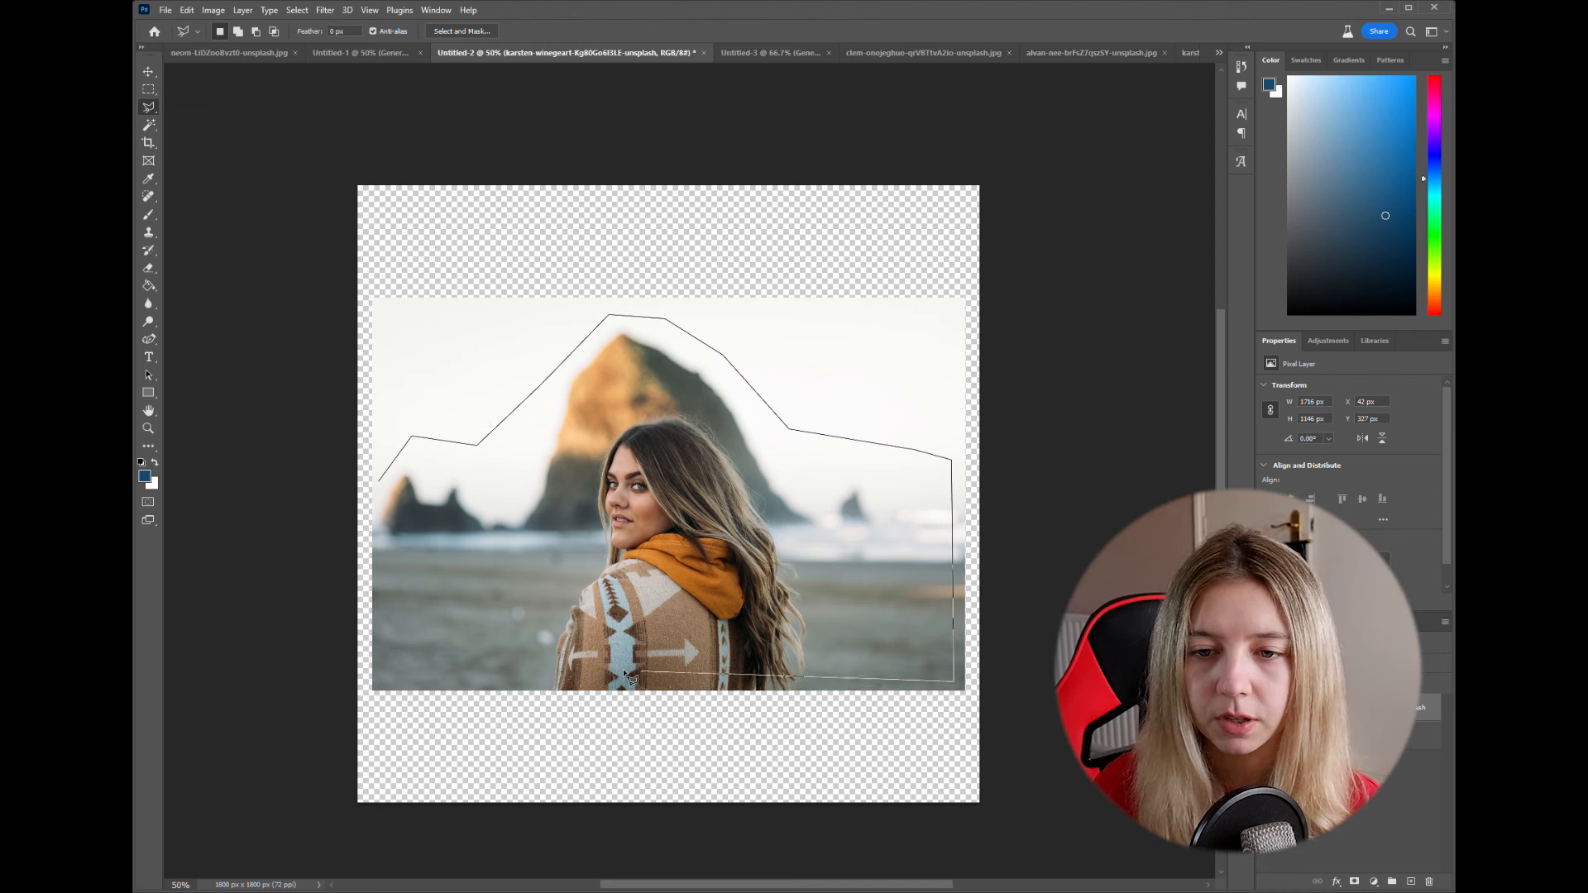
click(386, 675)
click(380, 480)
- Invert the selection and fill the empty canvas around the beach photo using Generative Fill without a prompt
right_click(414, 511)
click(455, 535)
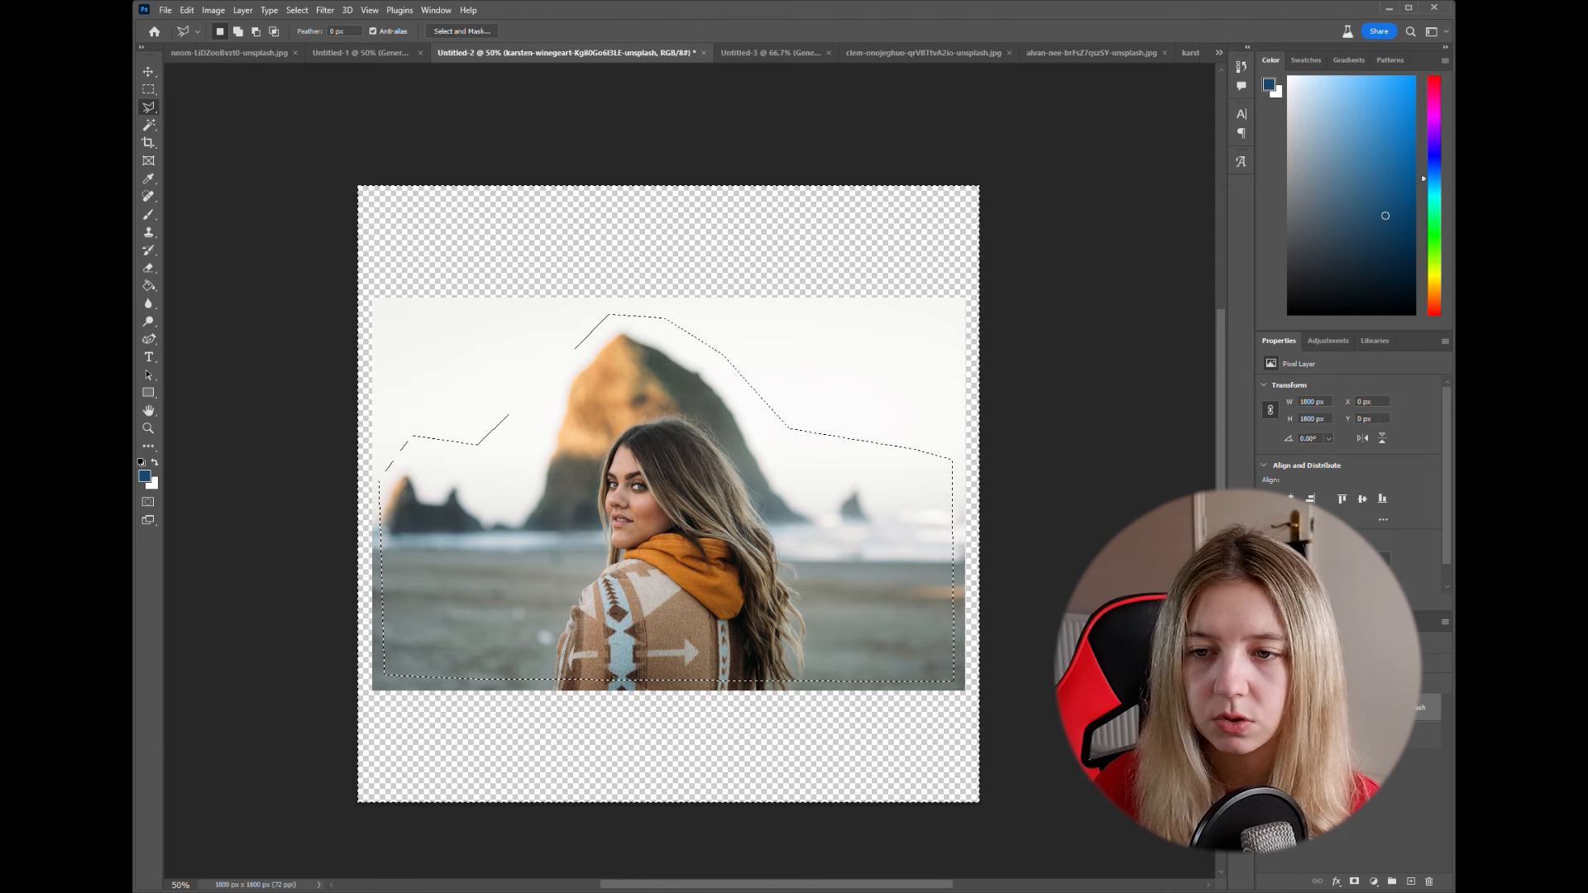
click(323, 775)
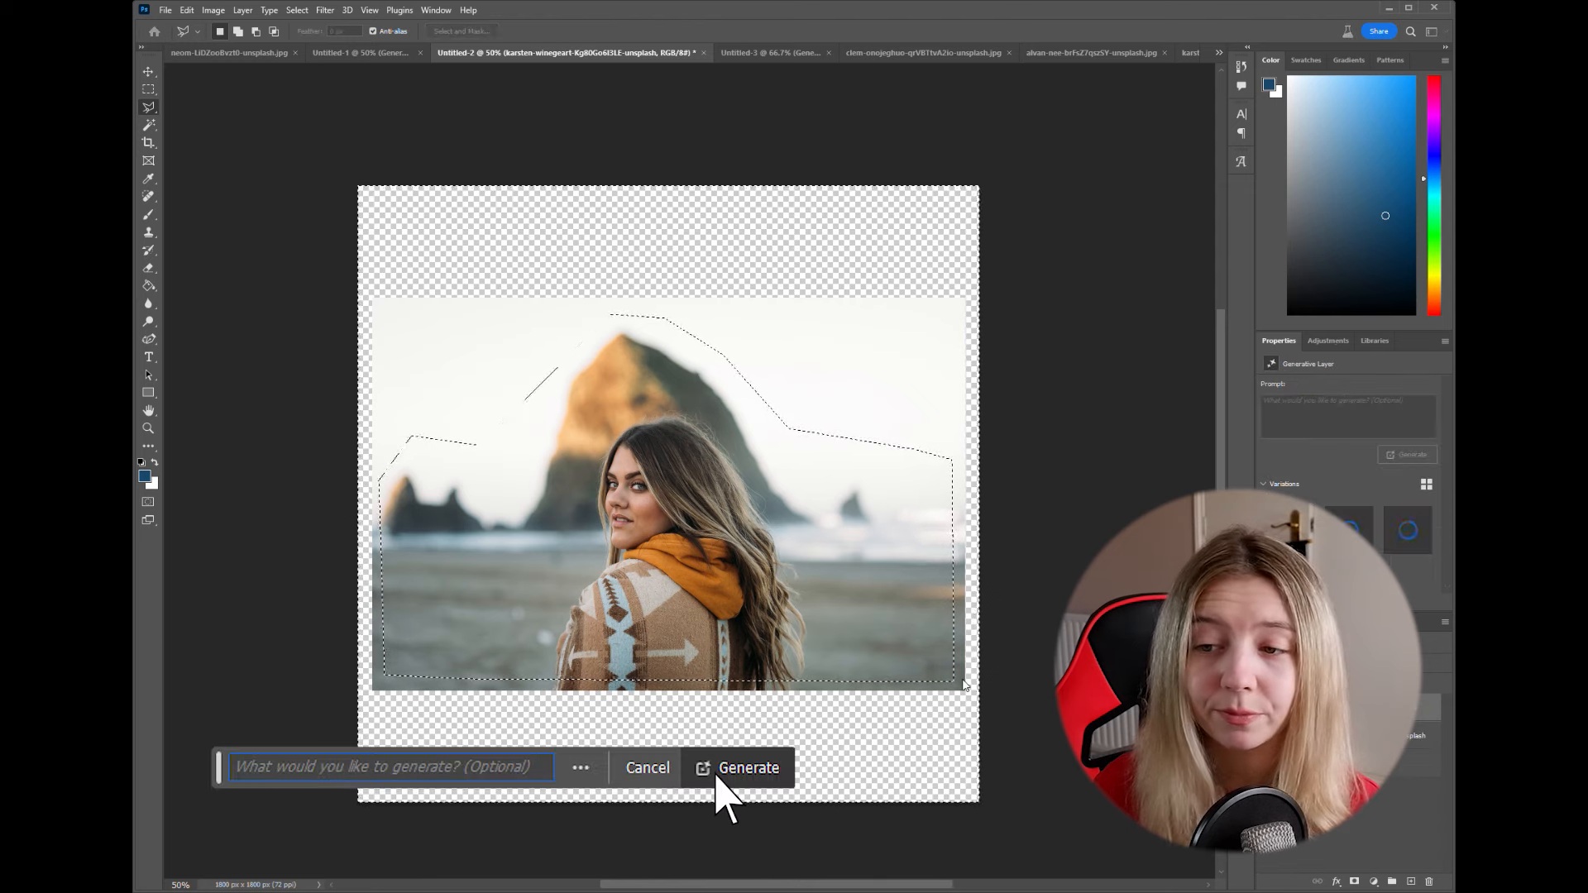
click(716, 775)
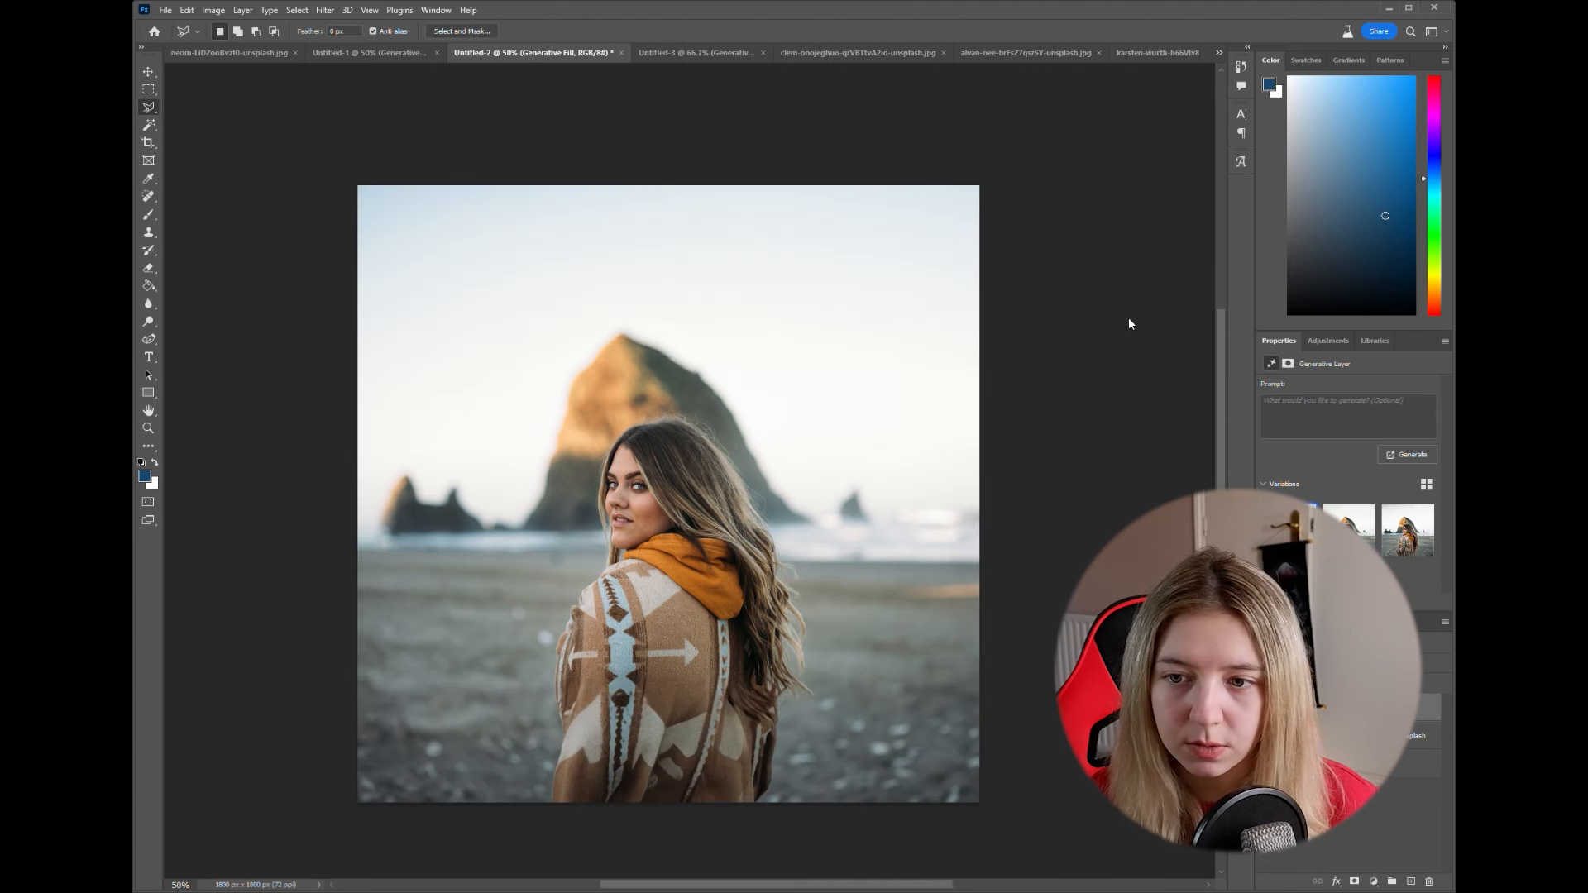
- Compare the three generated variations of the extended beach photo and return to the first one
click(1349, 529)
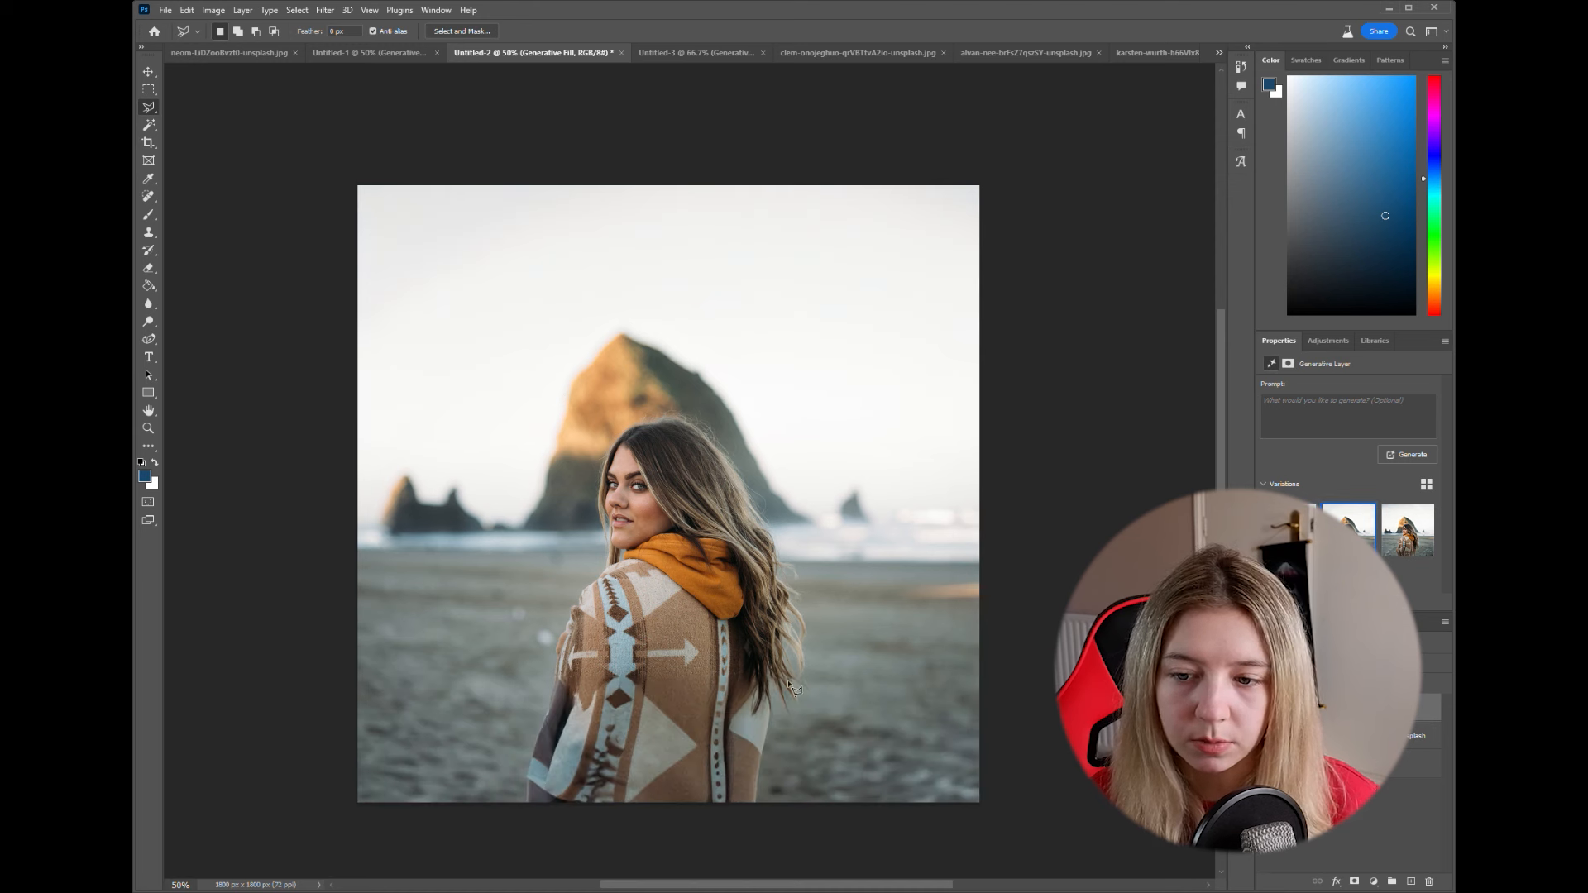
click(1410, 534)
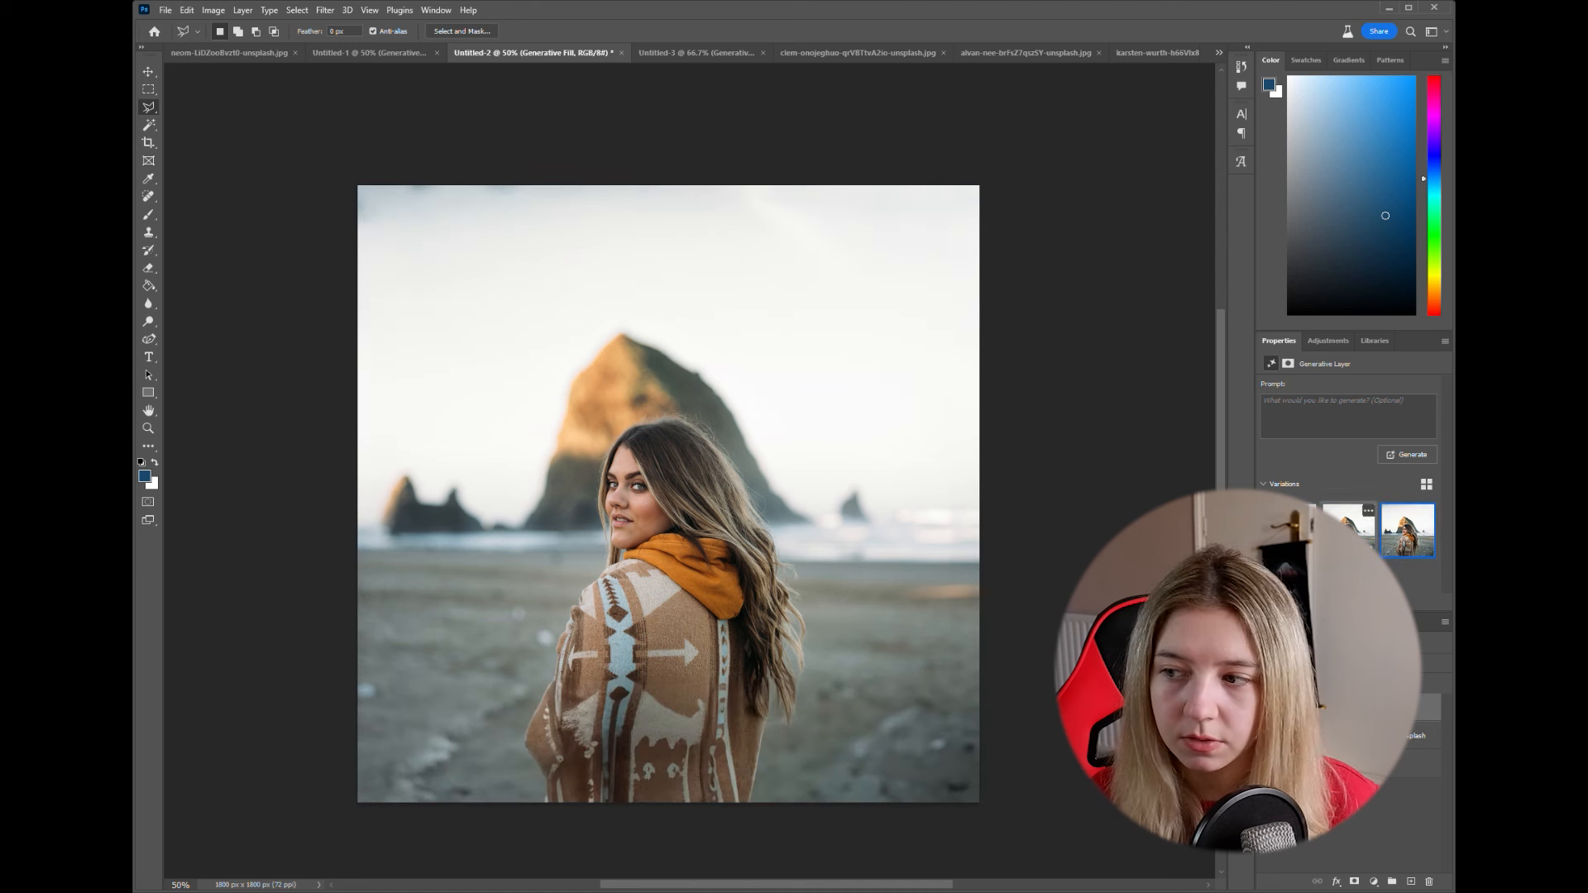
click(1291, 530)
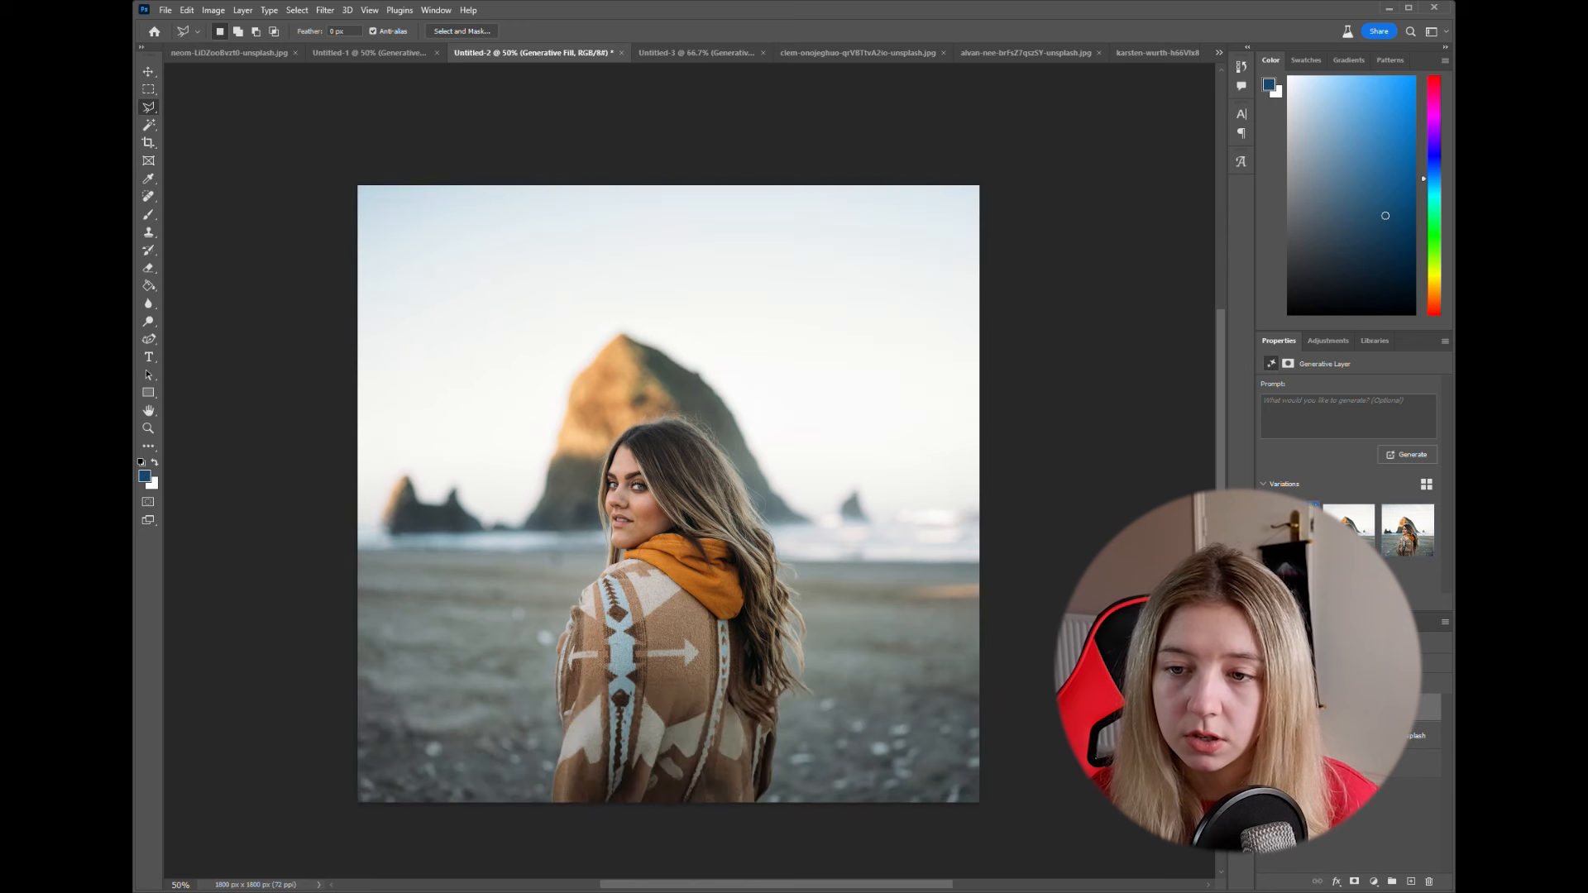
click(1350, 530)
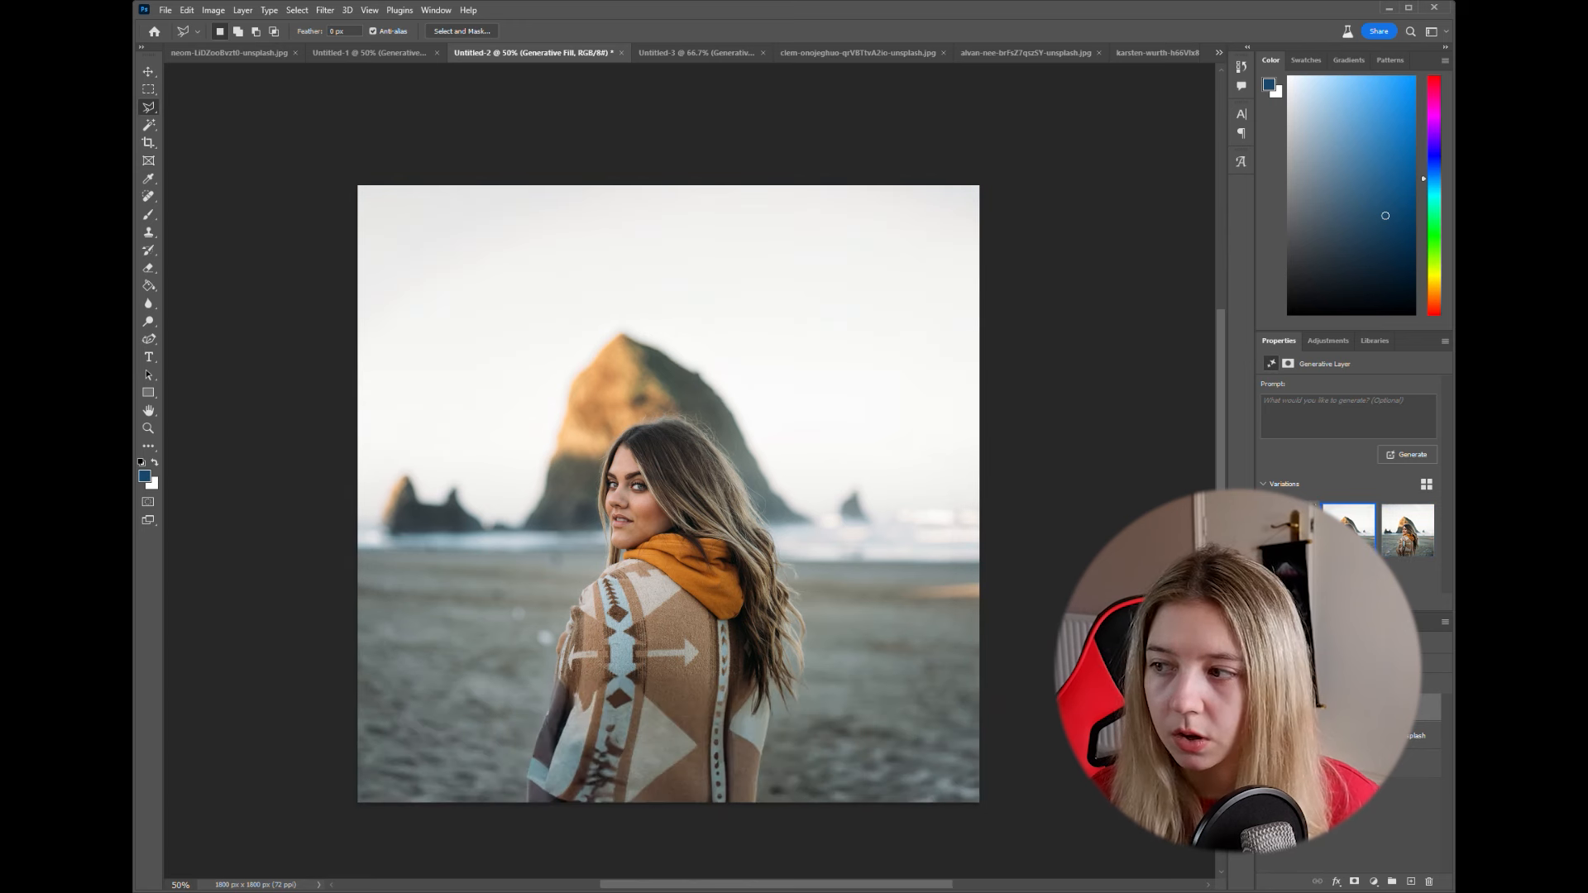
click(1292, 530)
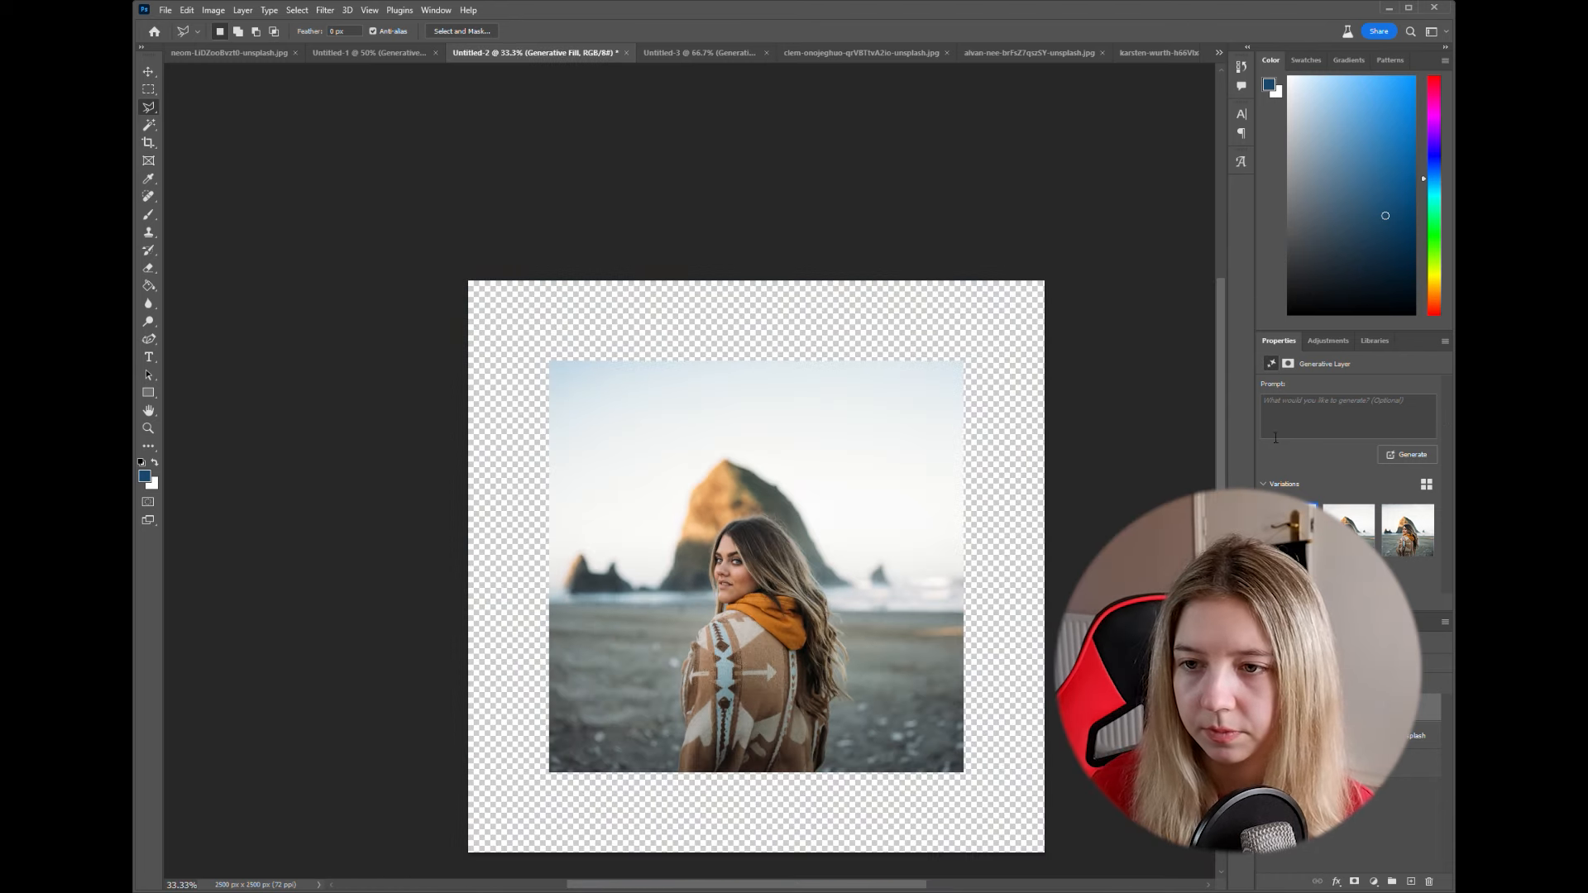
- Select the square beach photo within the 2500 px by 2500 px canvas using the Rectangular Marquee
scroll(1114, 408, down, 4)
drag(1114, 408, 1075, 539)
key(m)
mouse_move(514, 252)
mouse_down()
mouse_move(823, 635)
mouse_move(921, 659)
mouse_up()
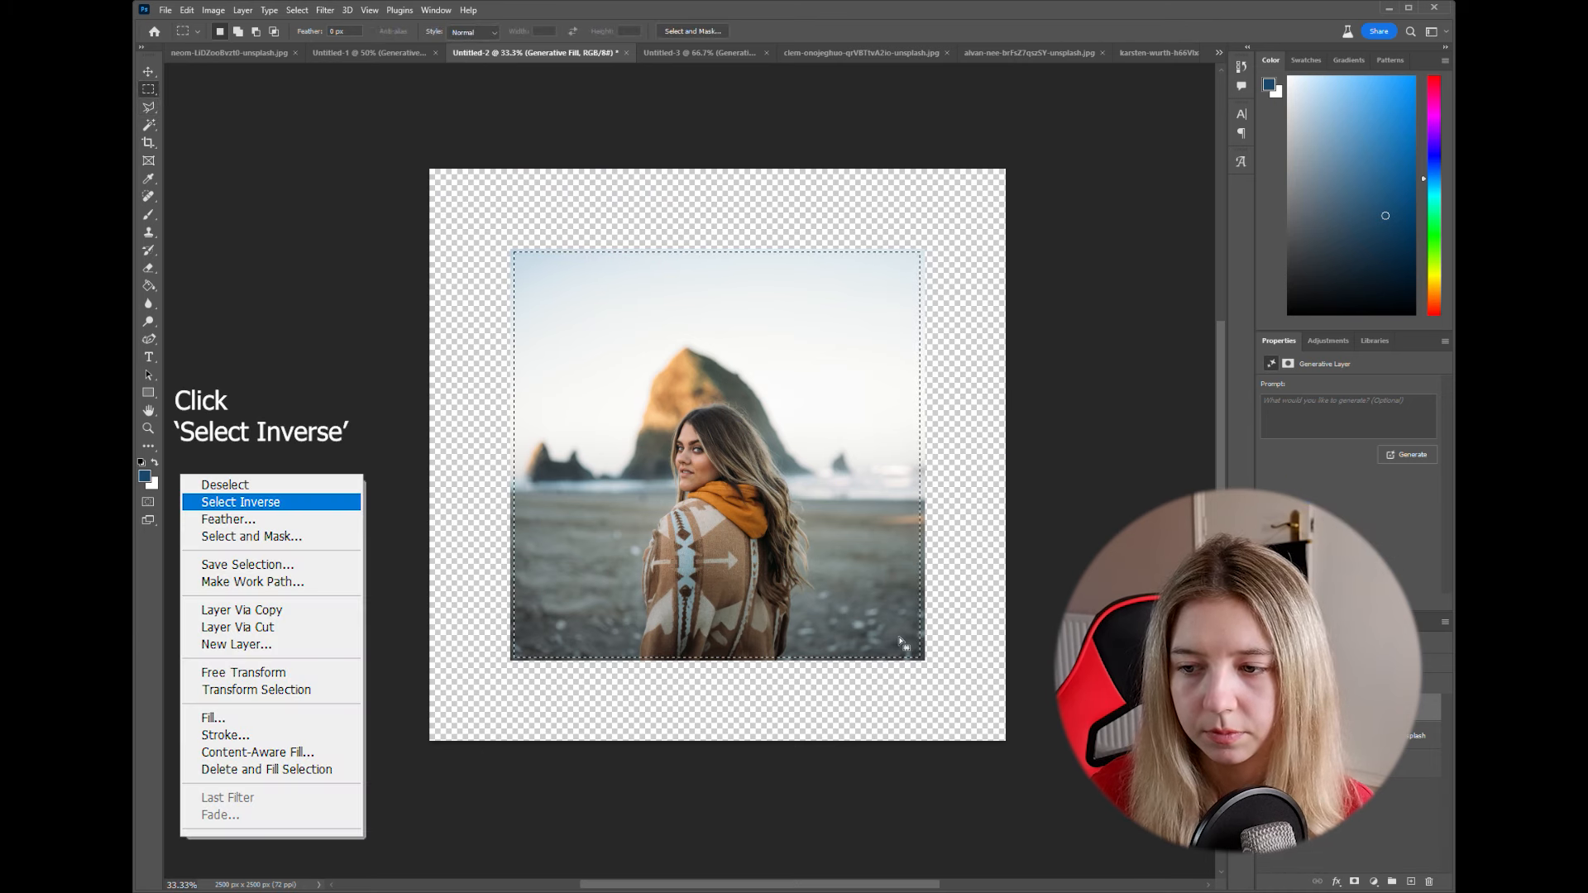
- Invert the marquee selection and generate the surrounding scenery with Generative Fill, leaving the prompt empty
click(952, 662)
click(617, 684)
click(884, 757)
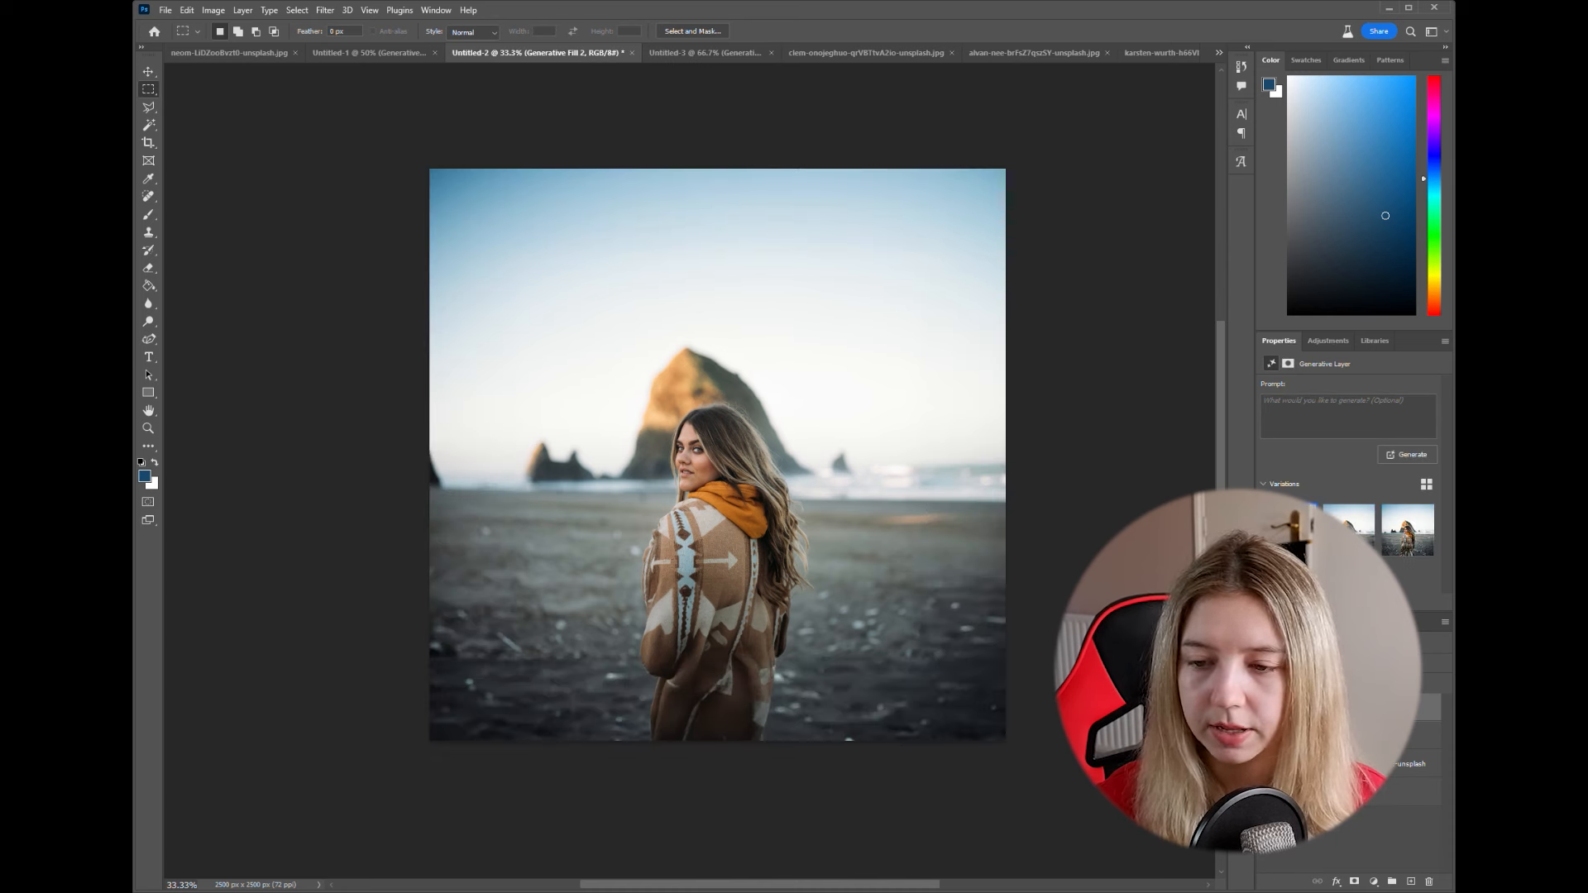
- Compare the variations of the second extension, choose the second one and inspect the woman's coat up close
click(1349, 533)
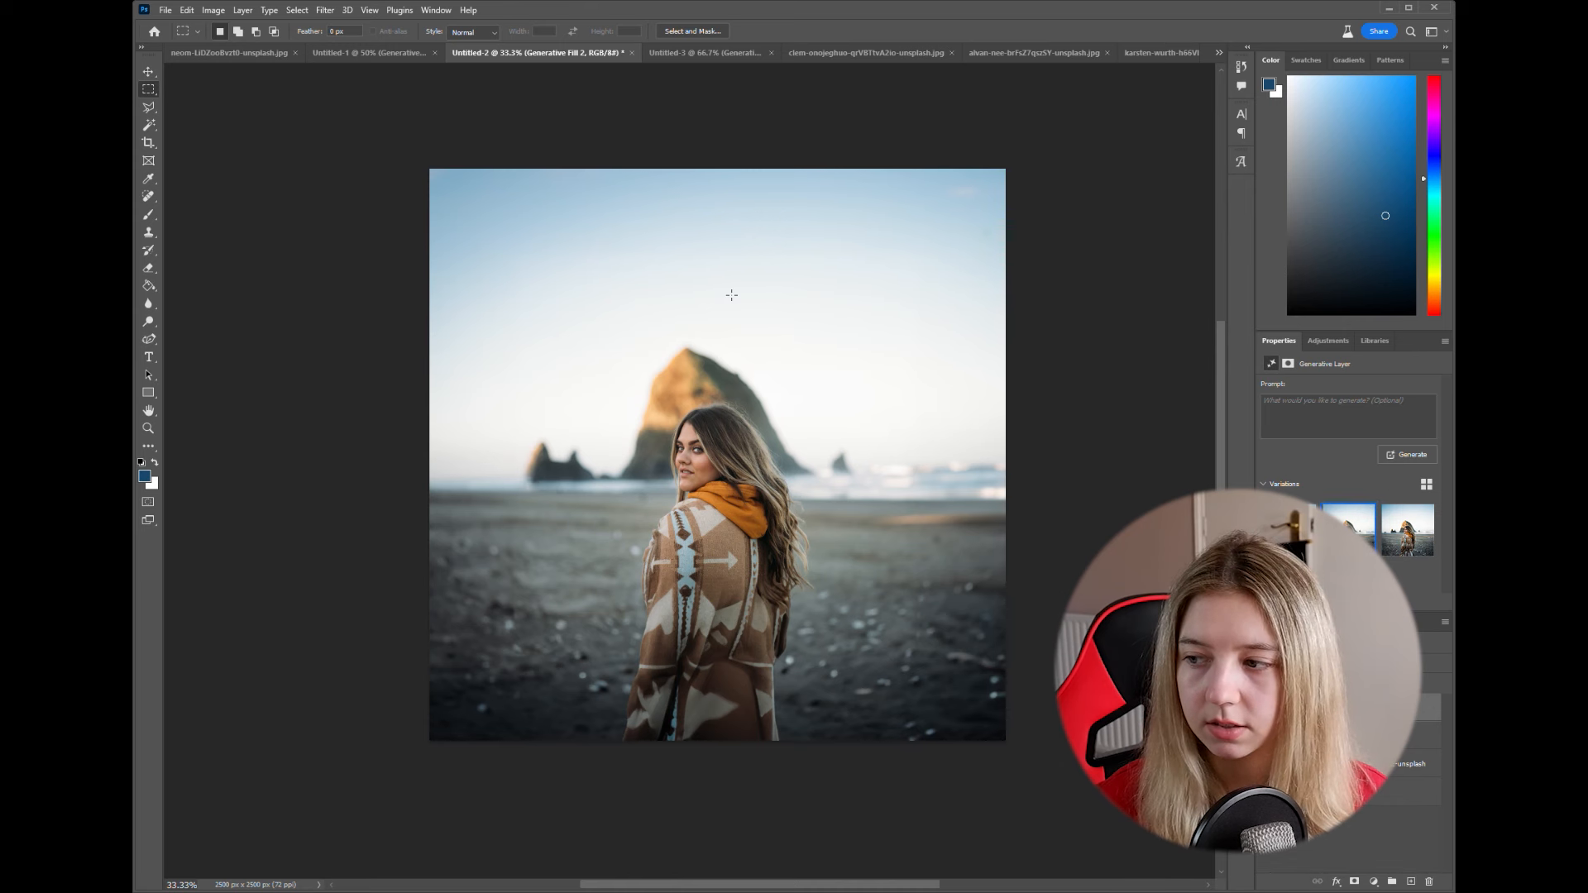
click(1401, 543)
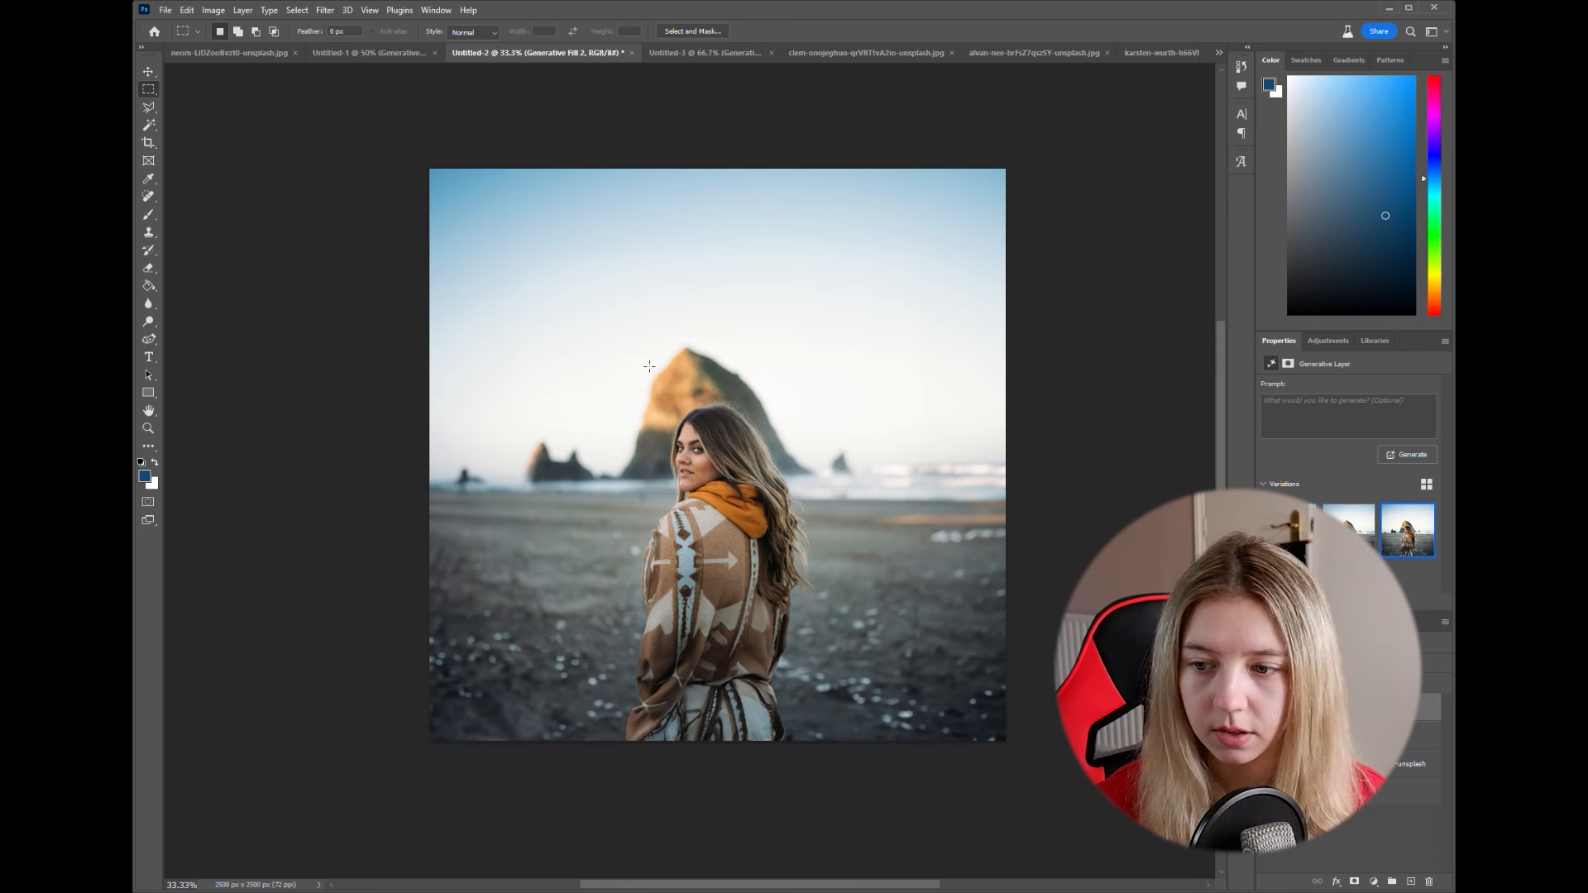
click(1352, 533)
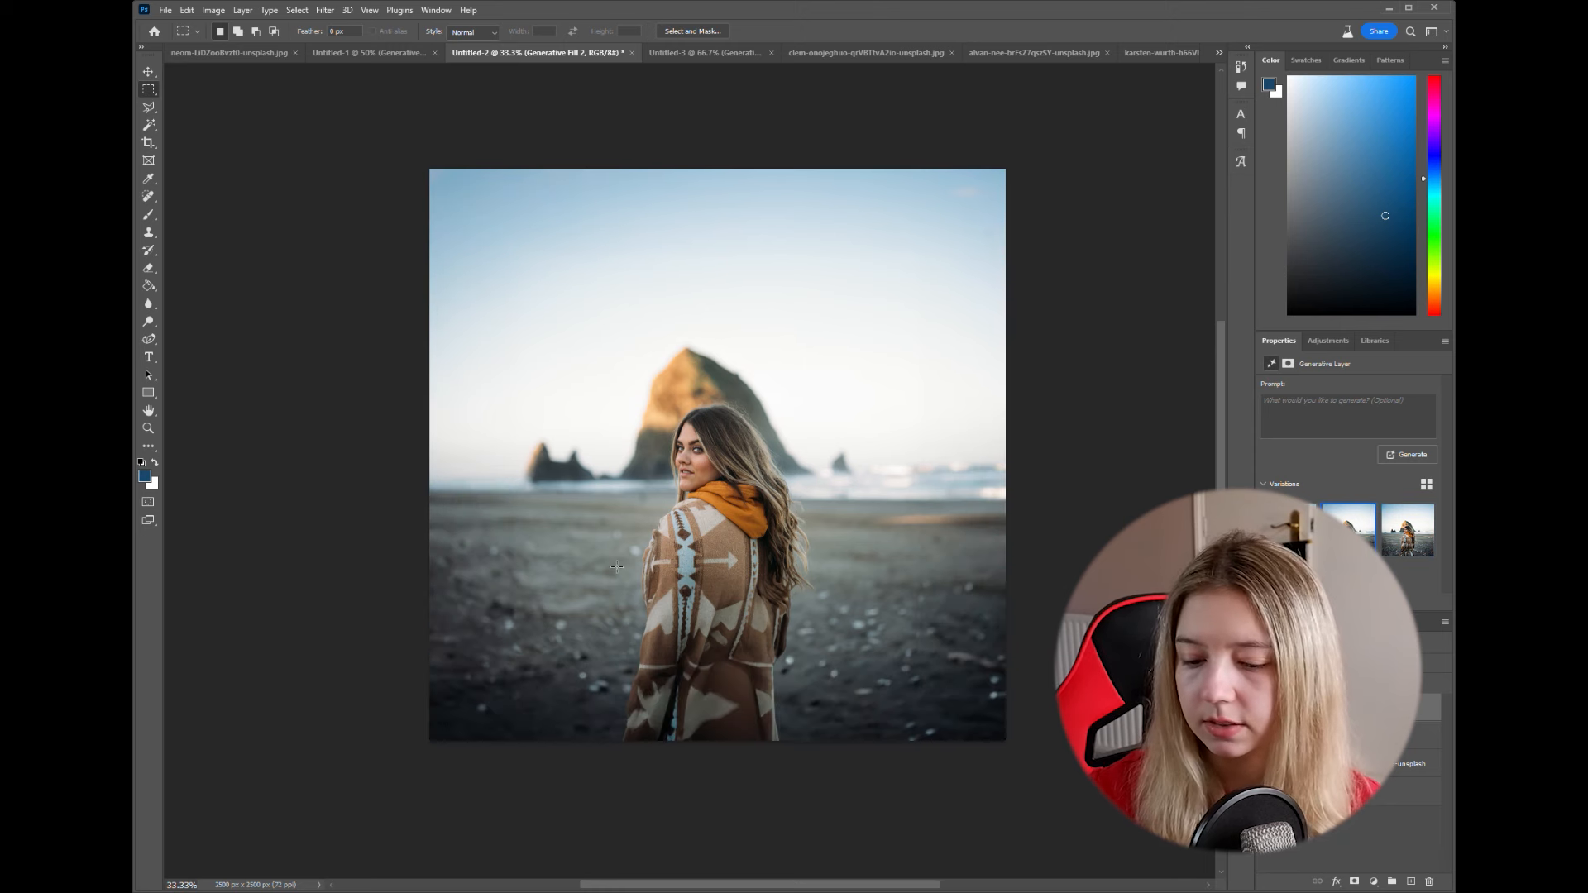
scroll(611, 559, up, 2)
scroll(611, 559, down, 3)
scroll(611, 559, up, 2)
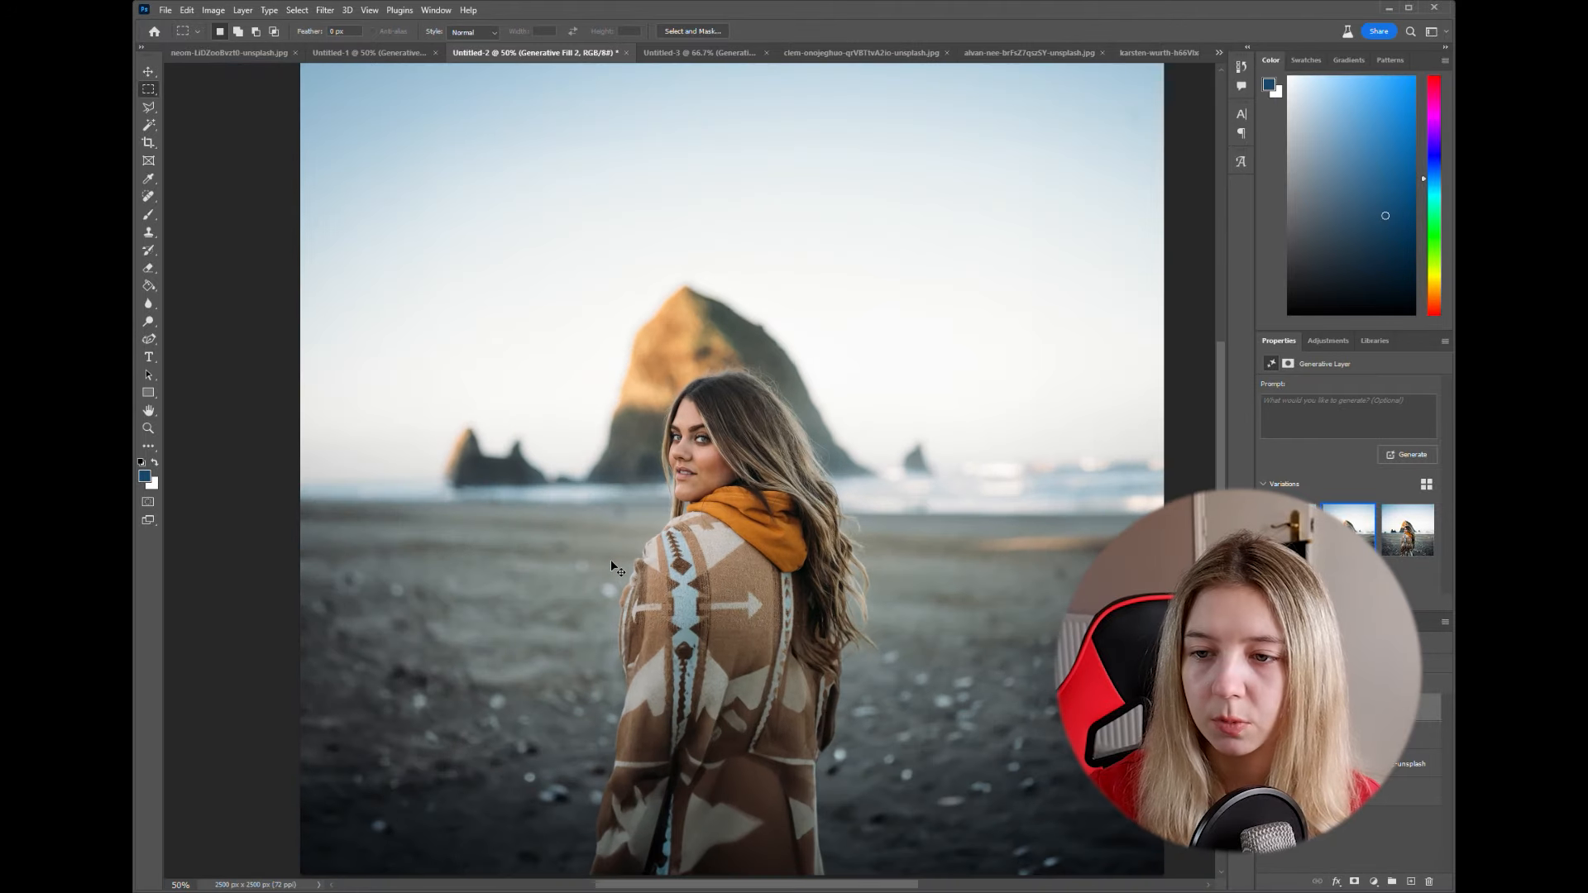
scroll(610, 559, down, 2)
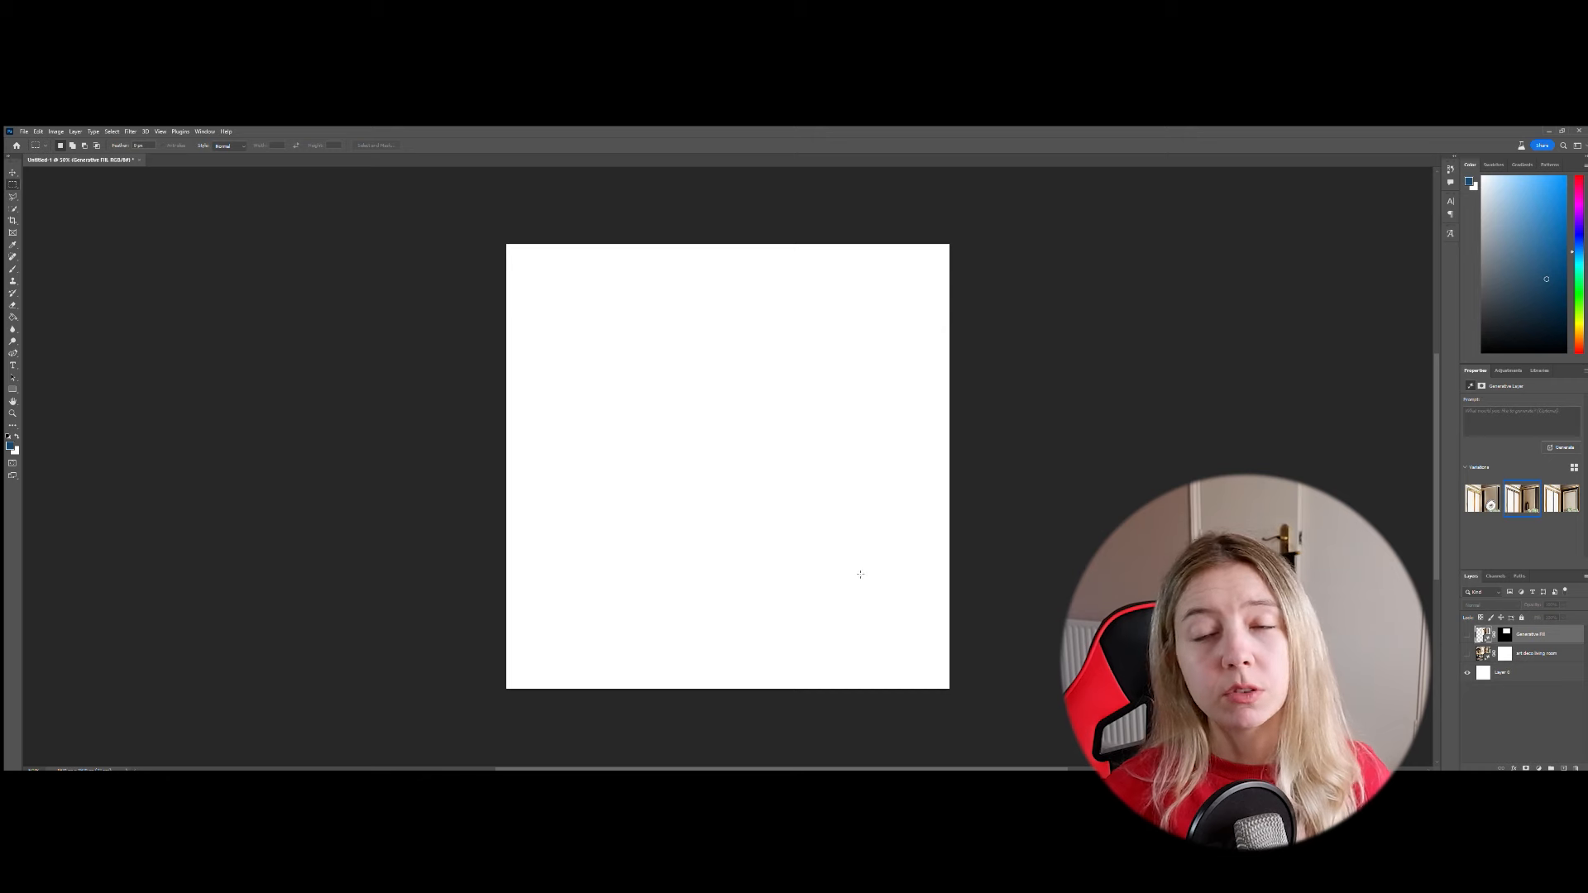
- Select the whole white canvas and run Generative Fill with the prompt "art deco living room"
drag(490, 225, 968, 703)
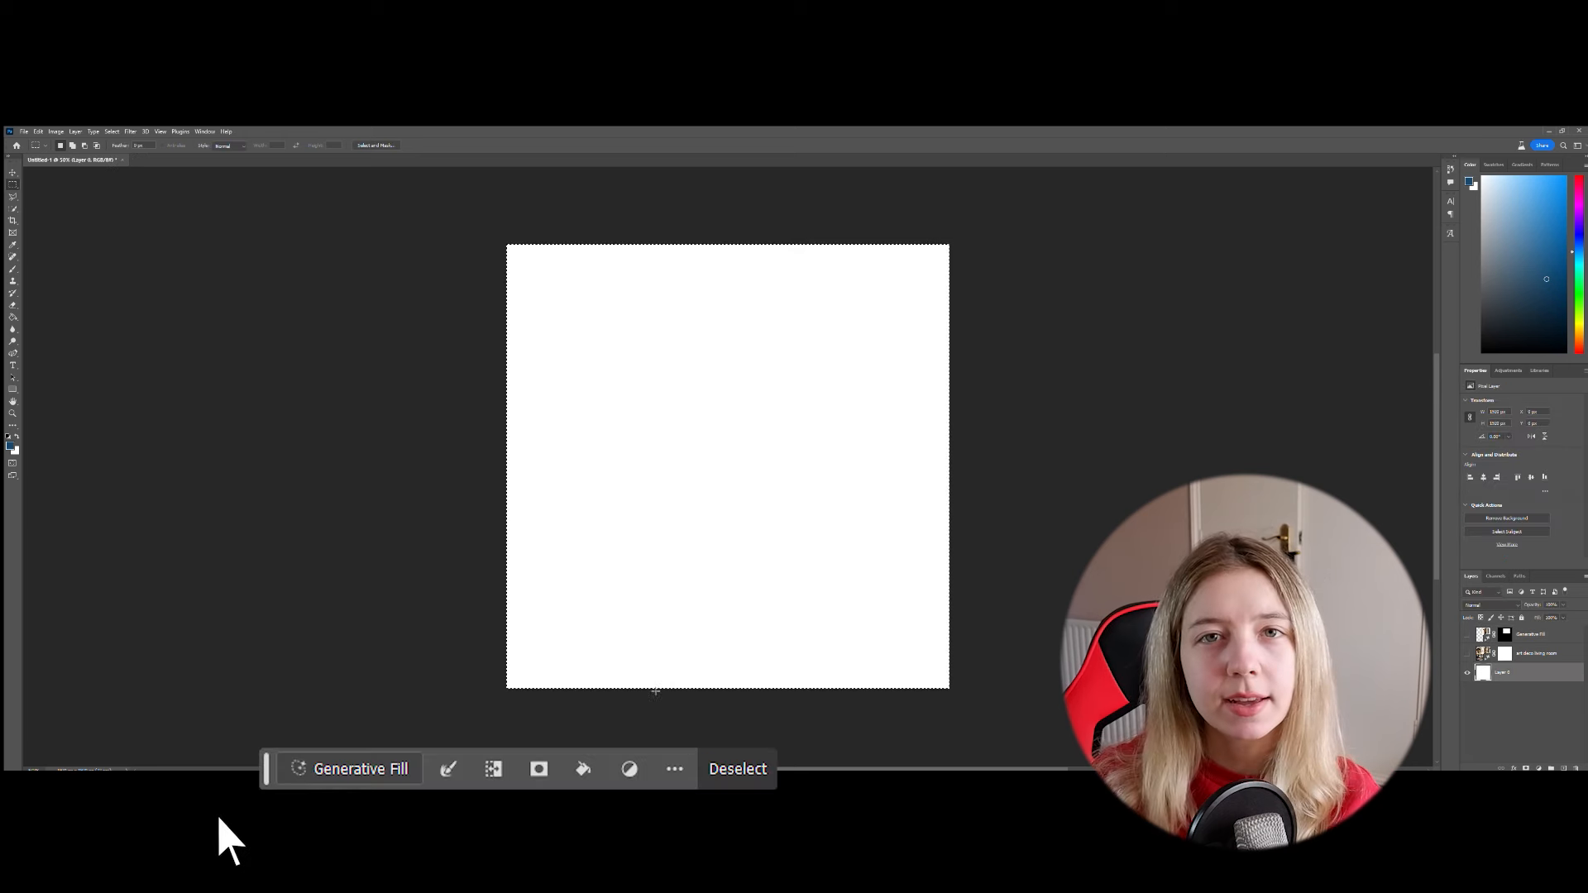
click(323, 774)
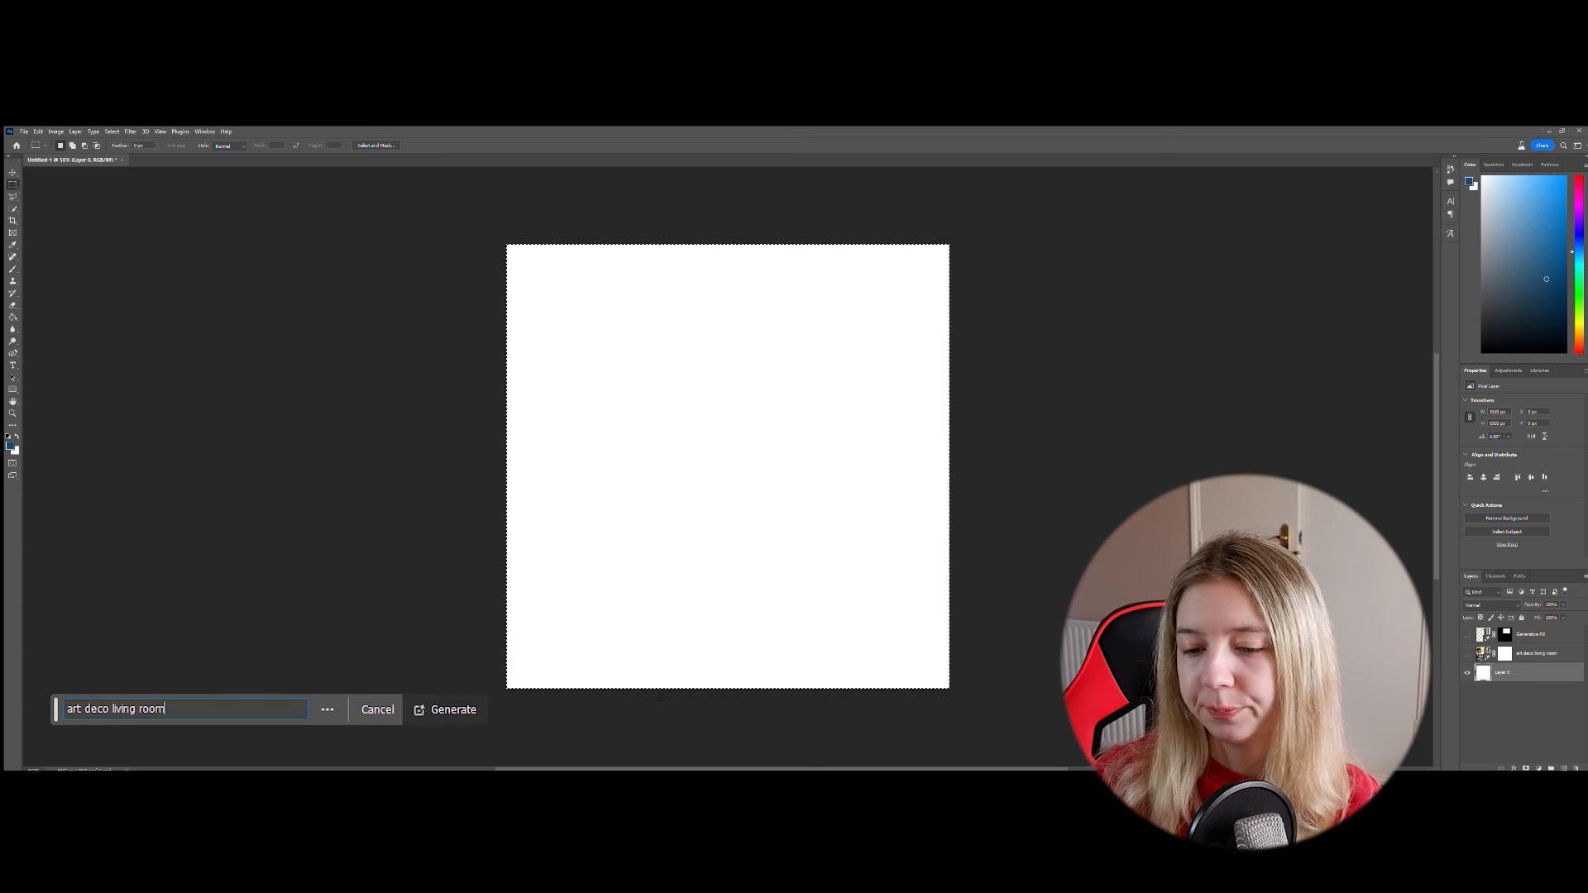
click(461, 715)
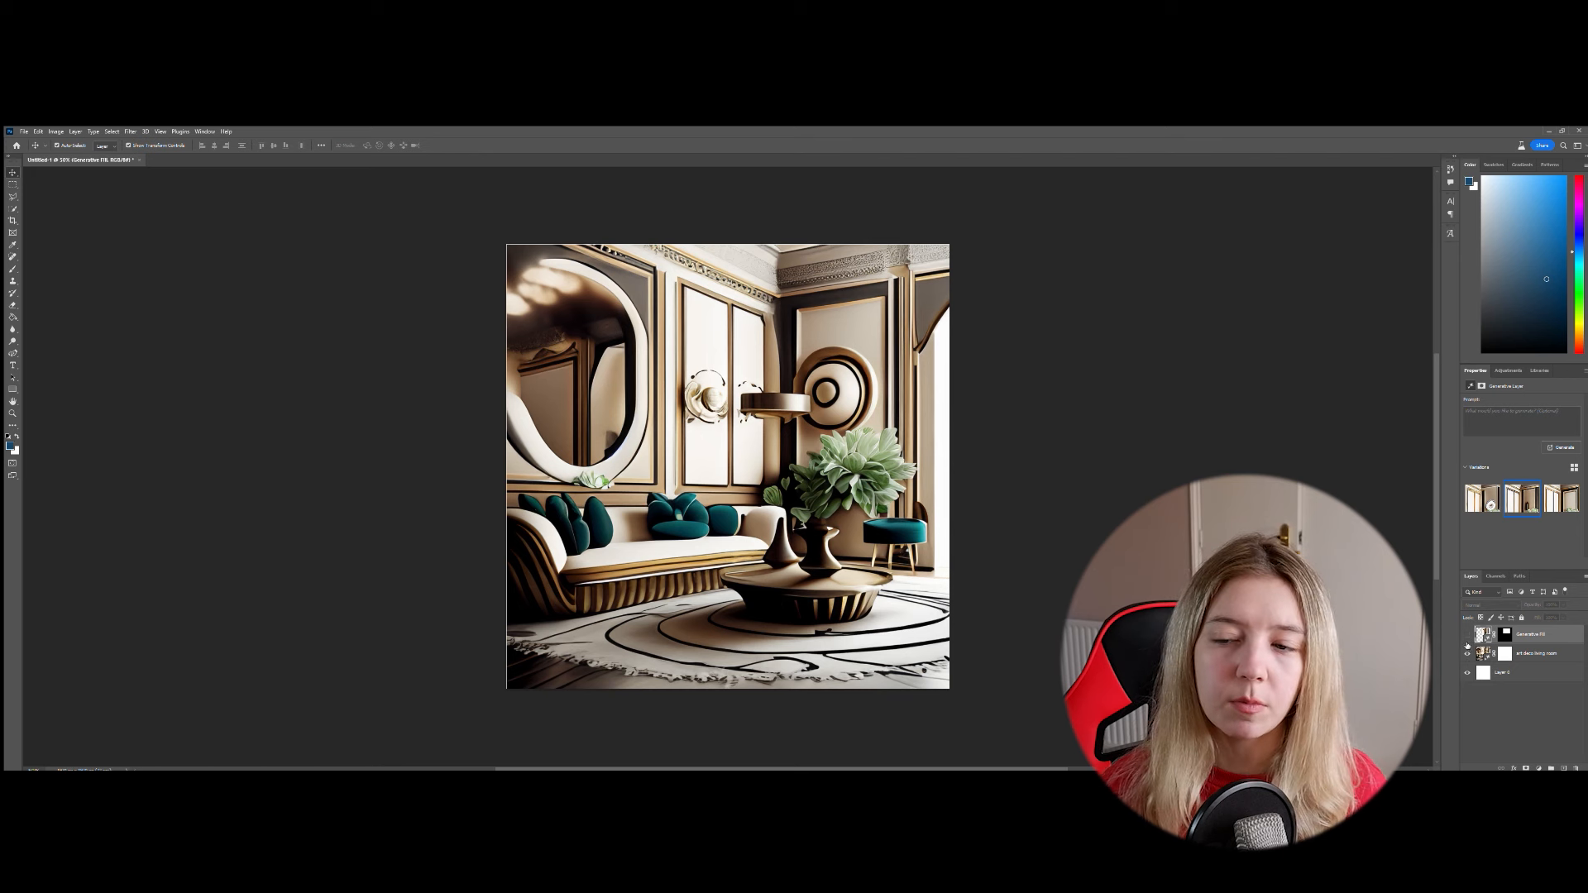
- Compare the canvas with and without the art deco living room layer, and select that layer
click(1467, 655)
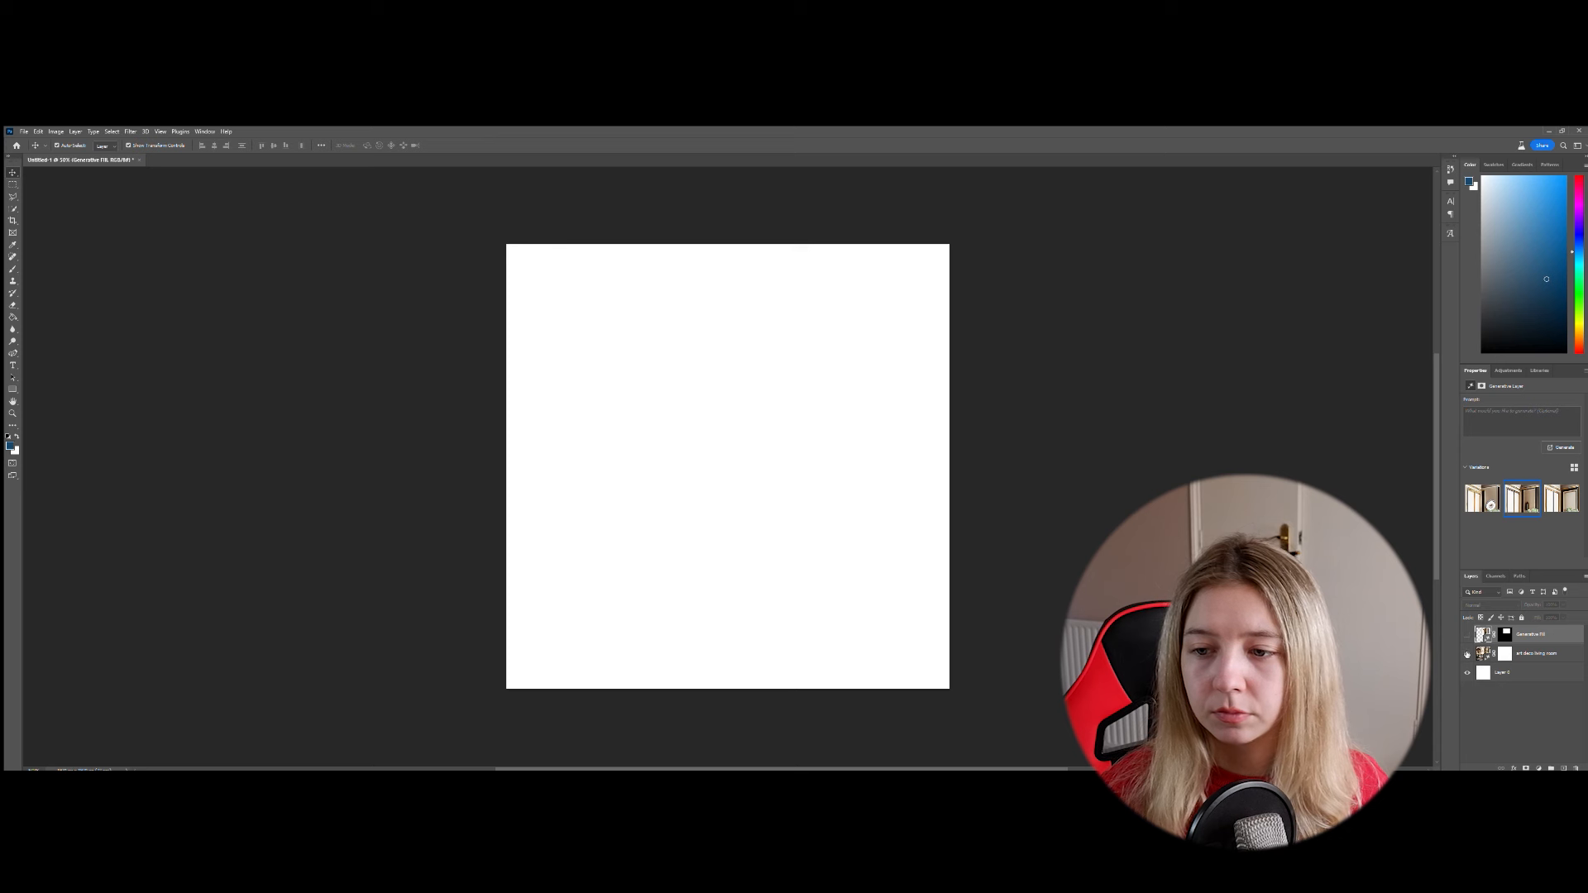
click(1467, 654)
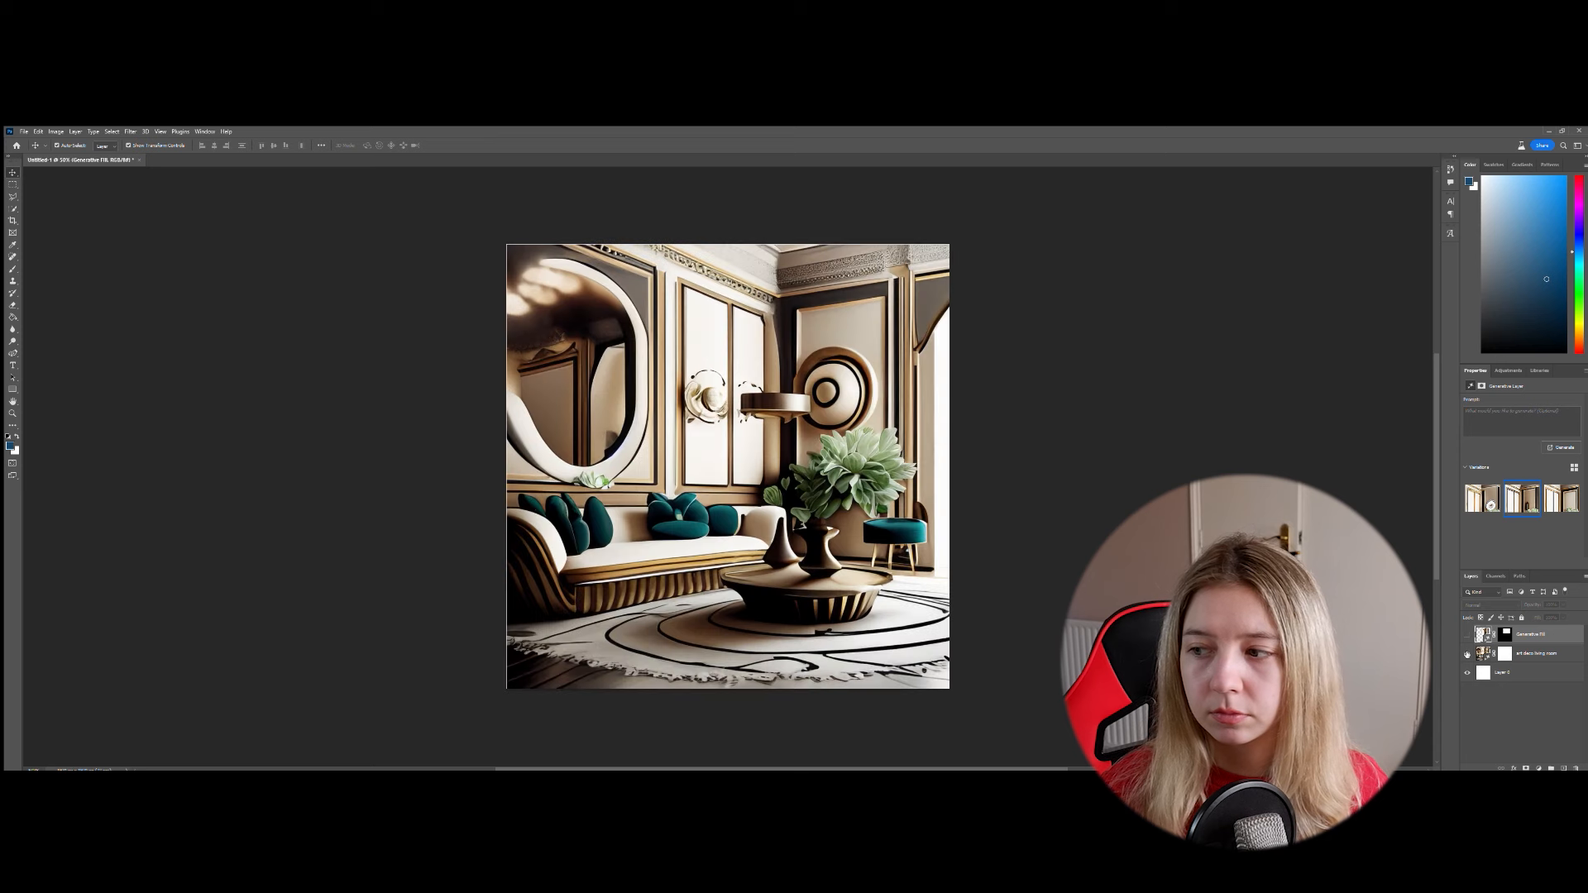
click(1567, 655)
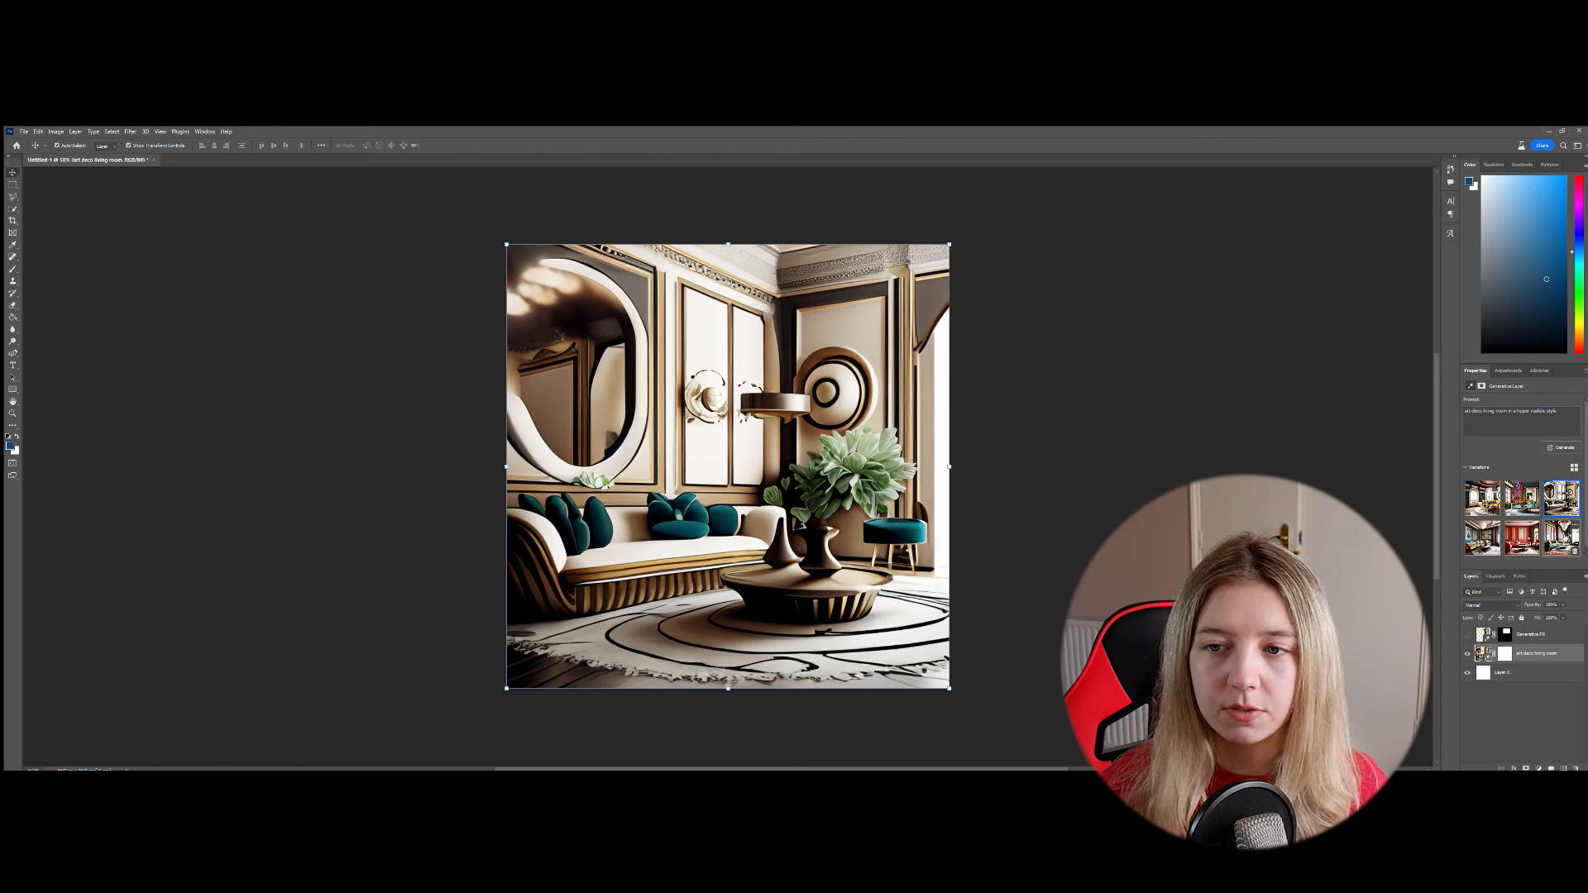
- Look through the generated variations of the art deco living room, ending on the second in the upper row
click(1483, 539)
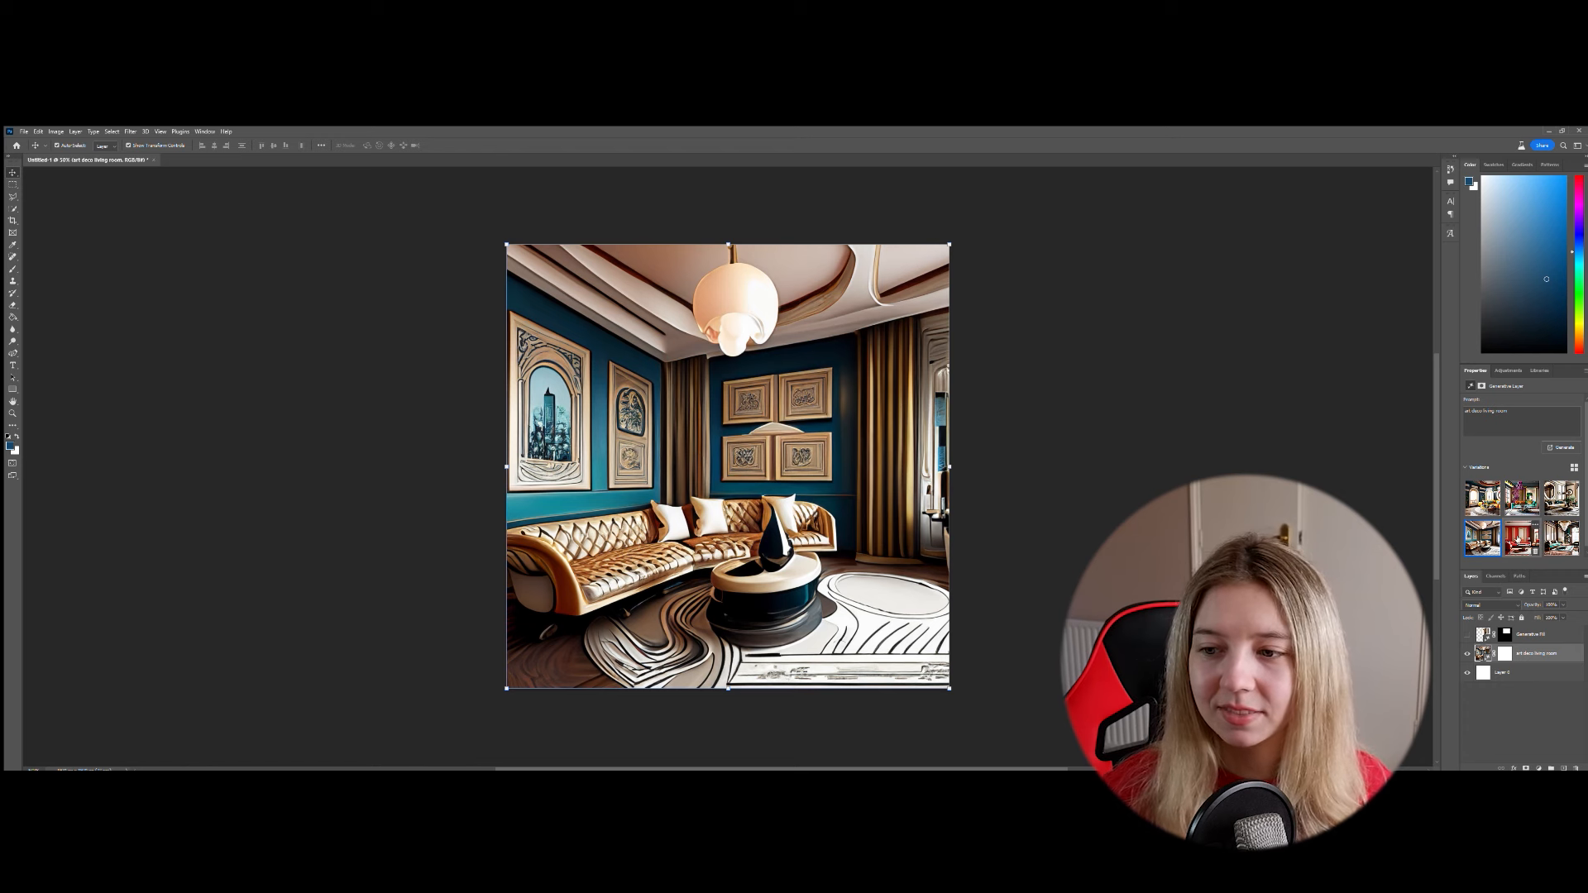
click(1522, 536)
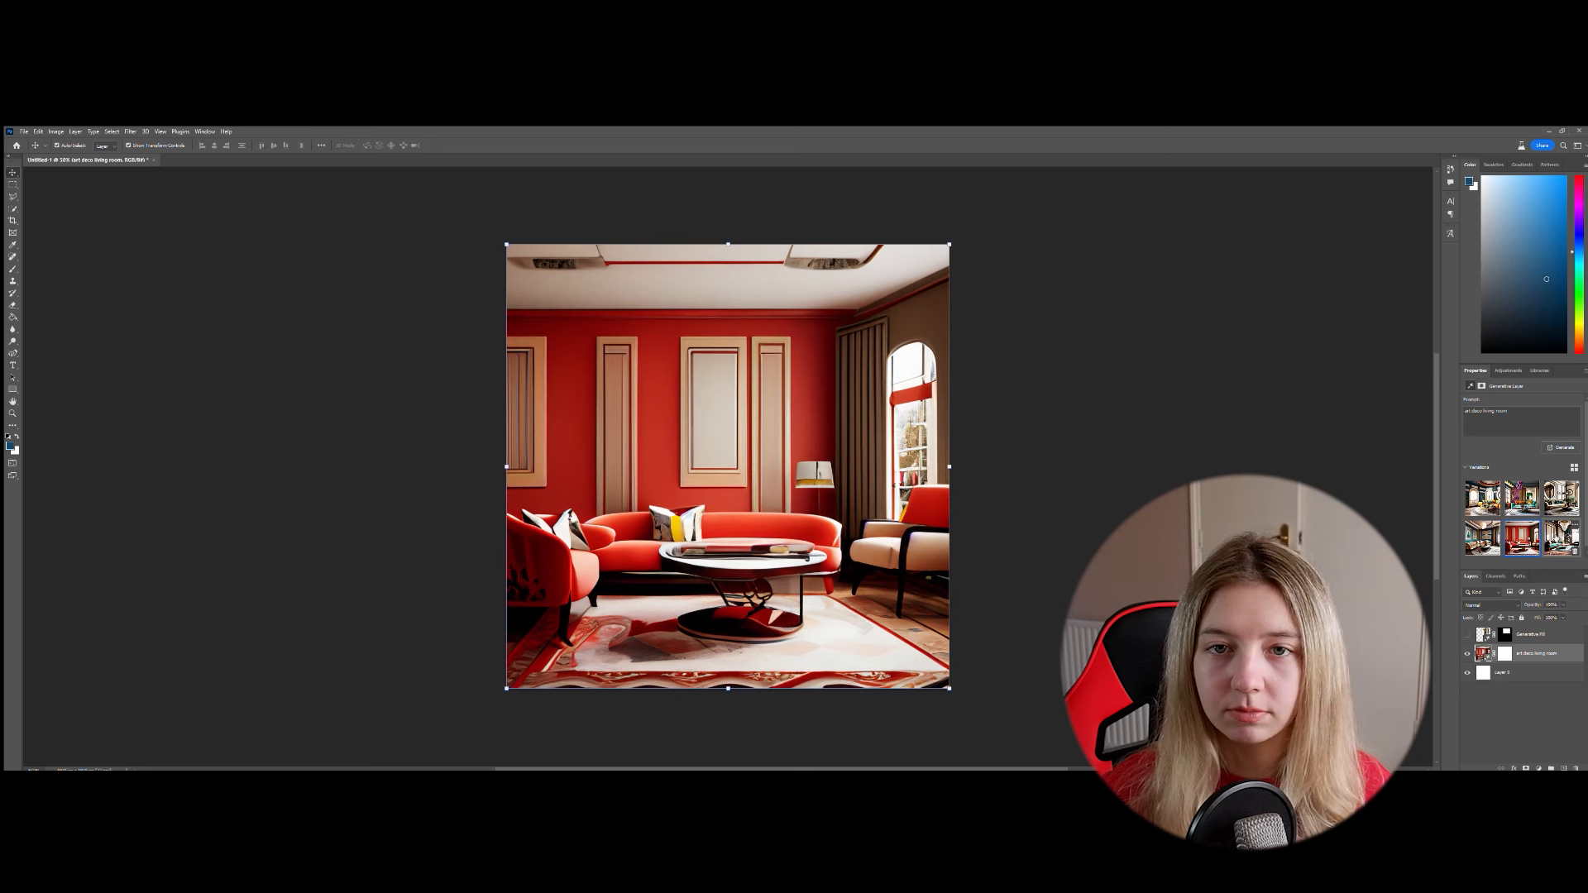
click(1562, 540)
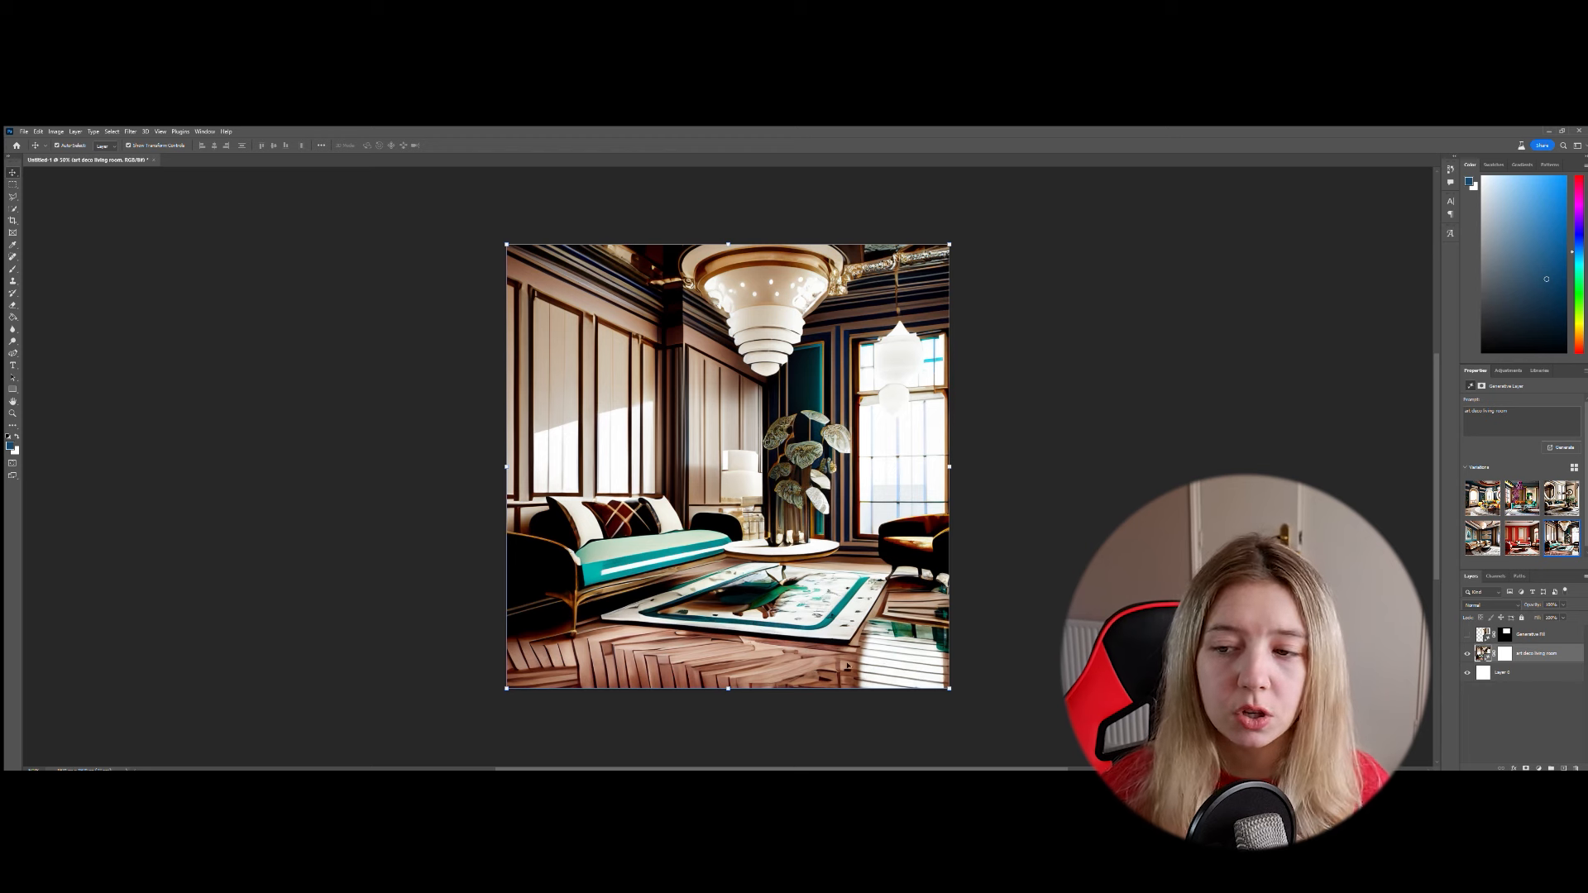
click(1482, 498)
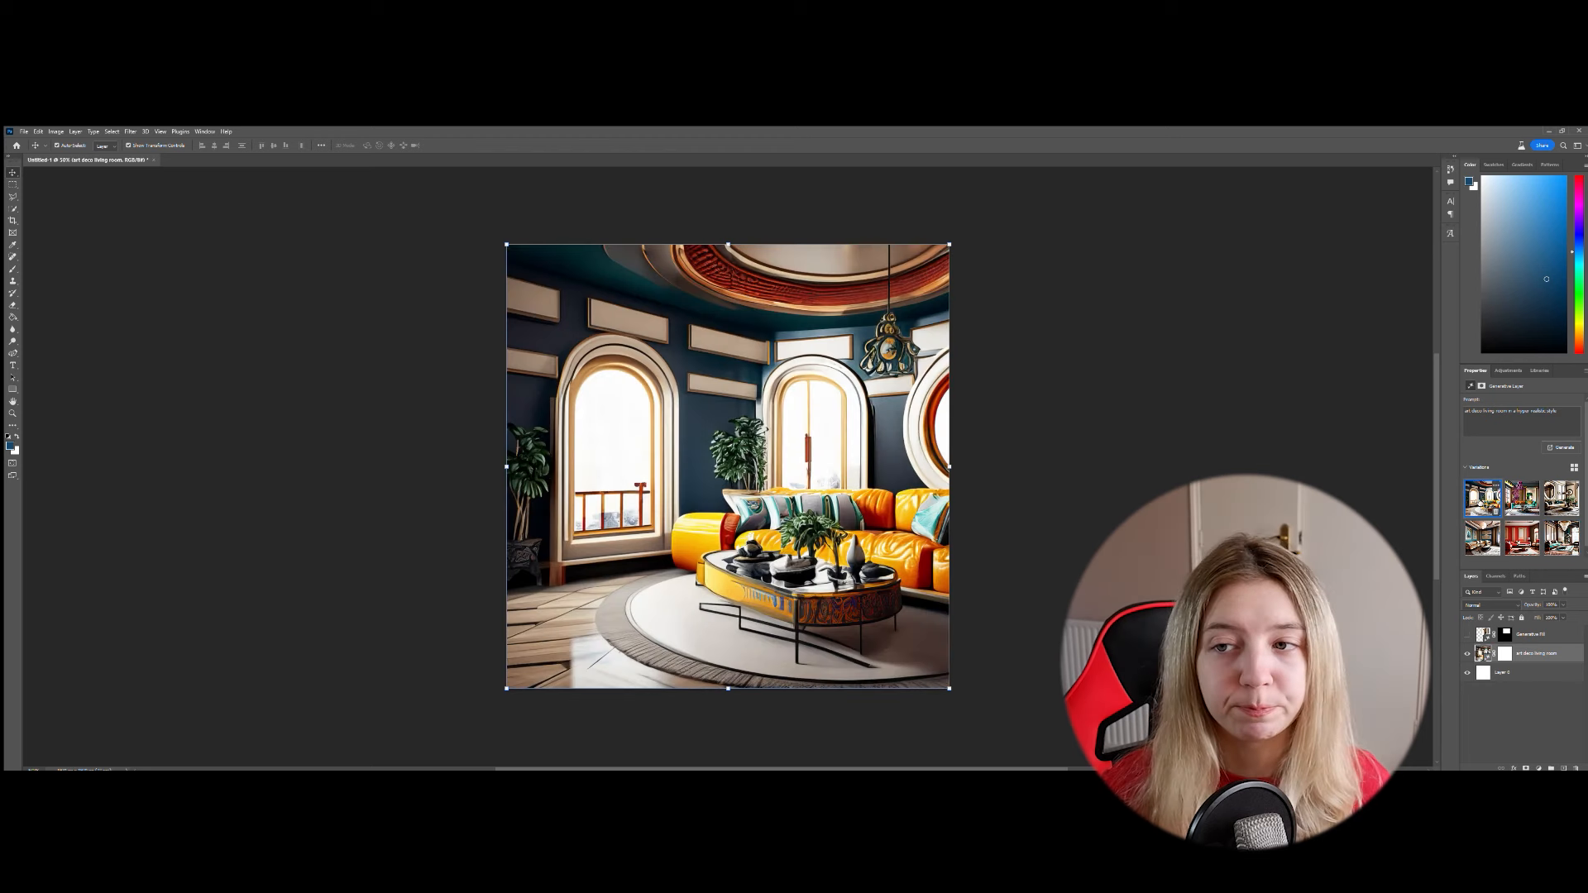
click(1522, 501)
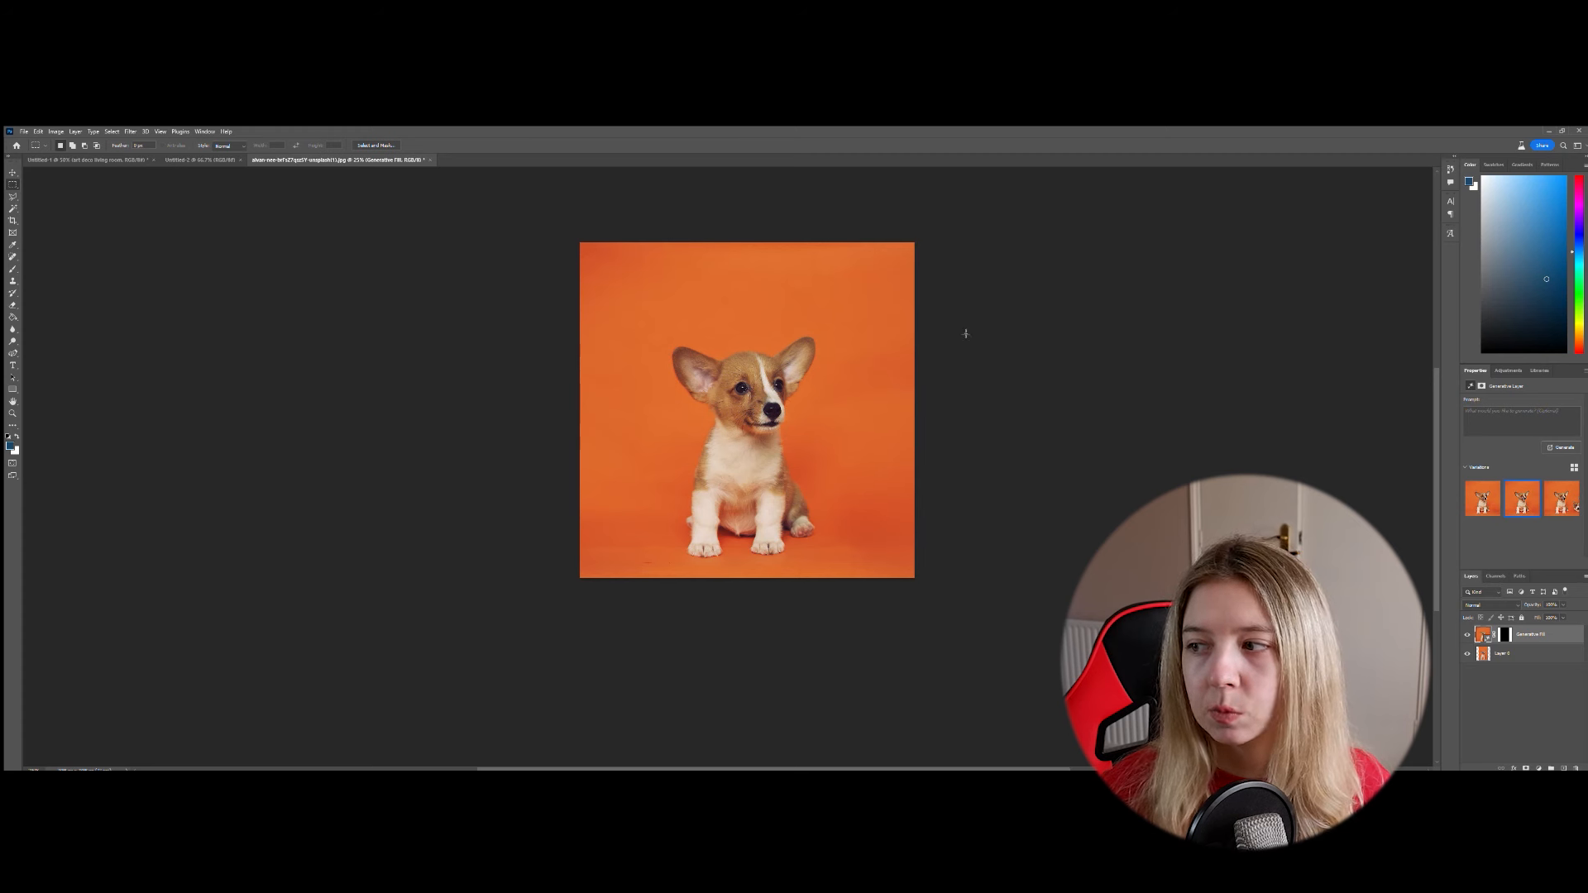
- Select the orange backdrop around the puppy with the Magic Wand, generate "sandy beach" in it and preview the second variation
click(13, 207)
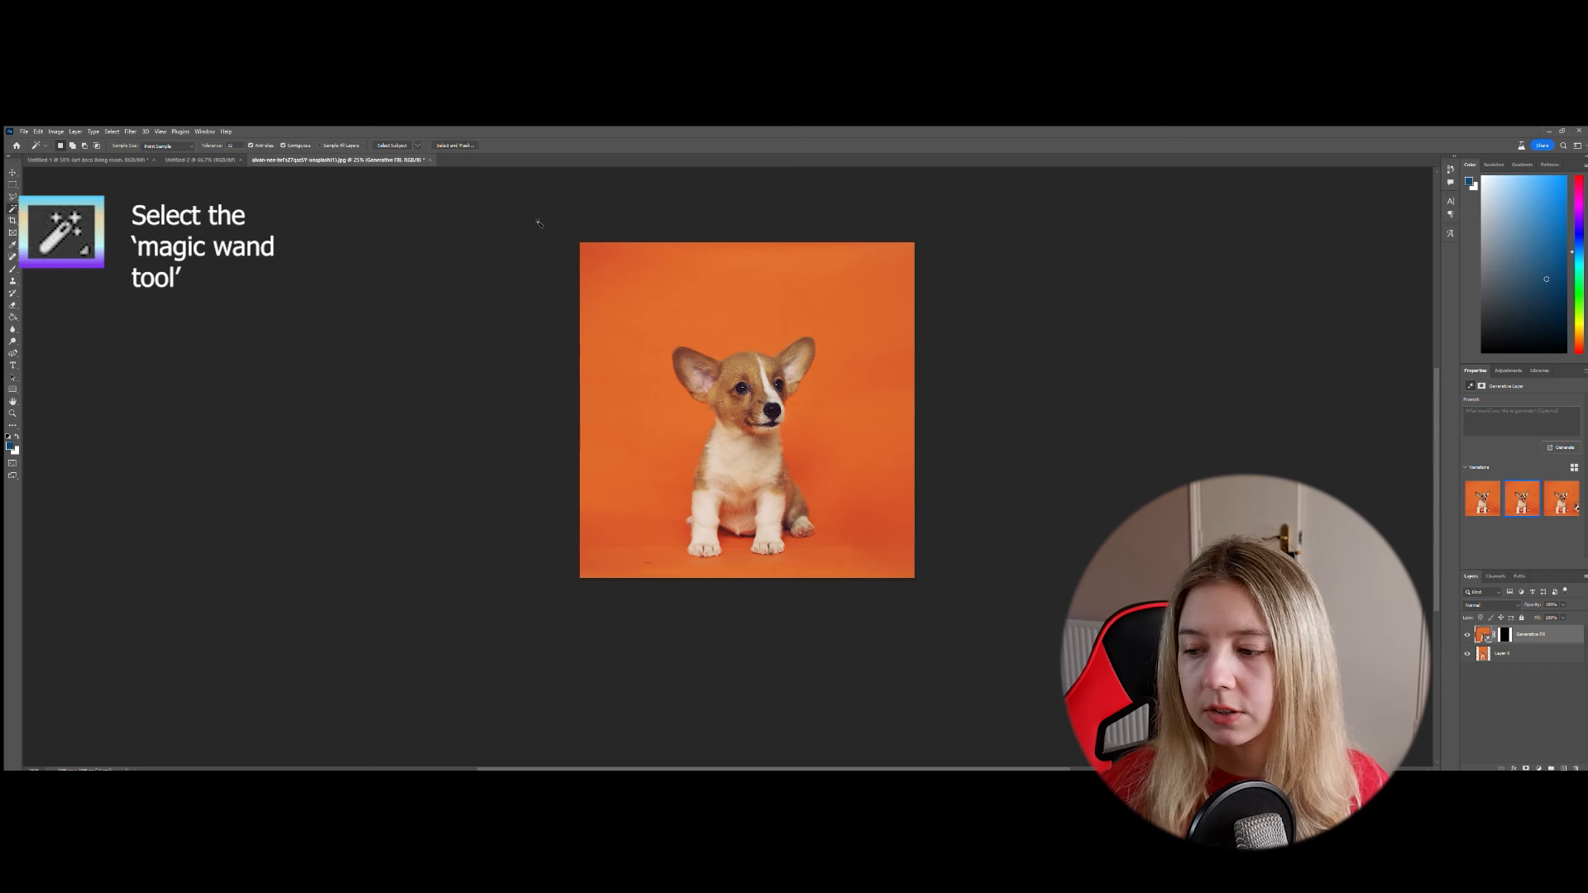
click(618, 284)
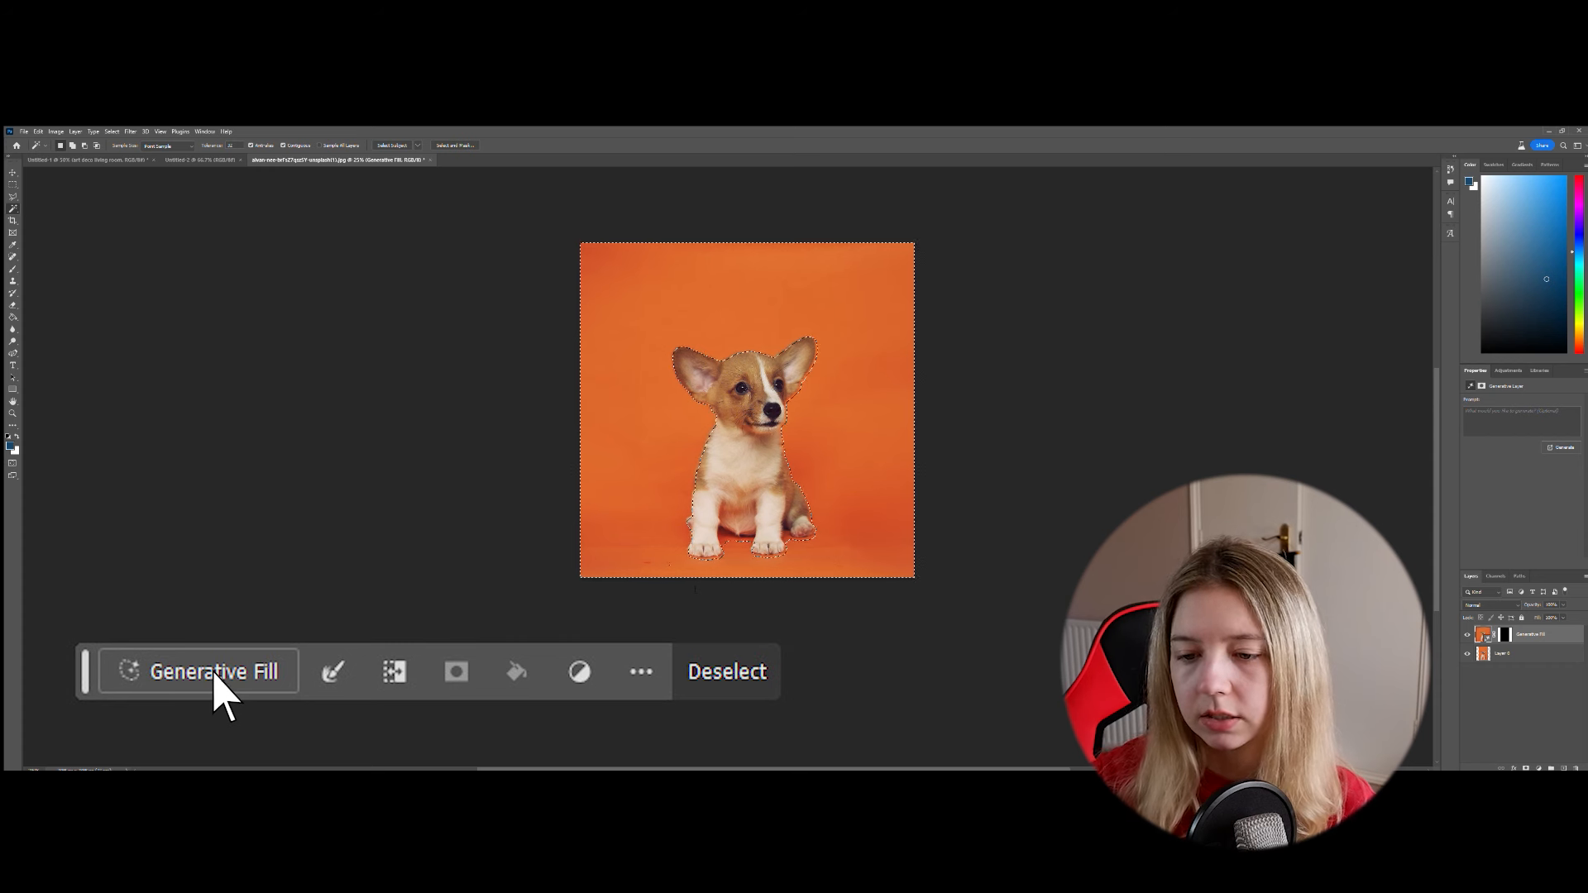
click(217, 675)
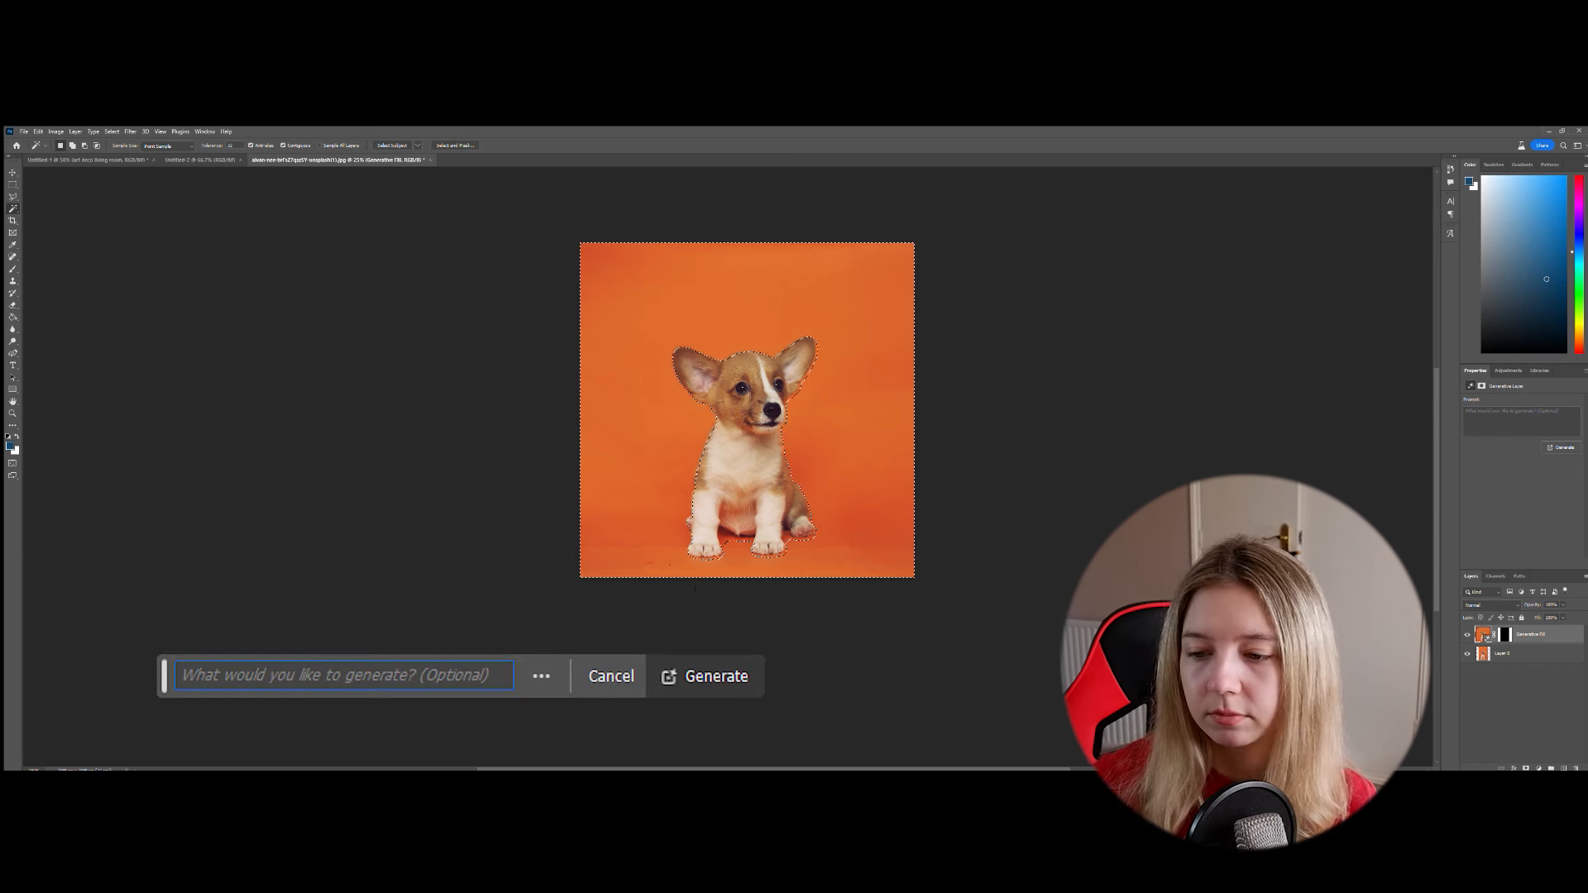
text(sandy beach)
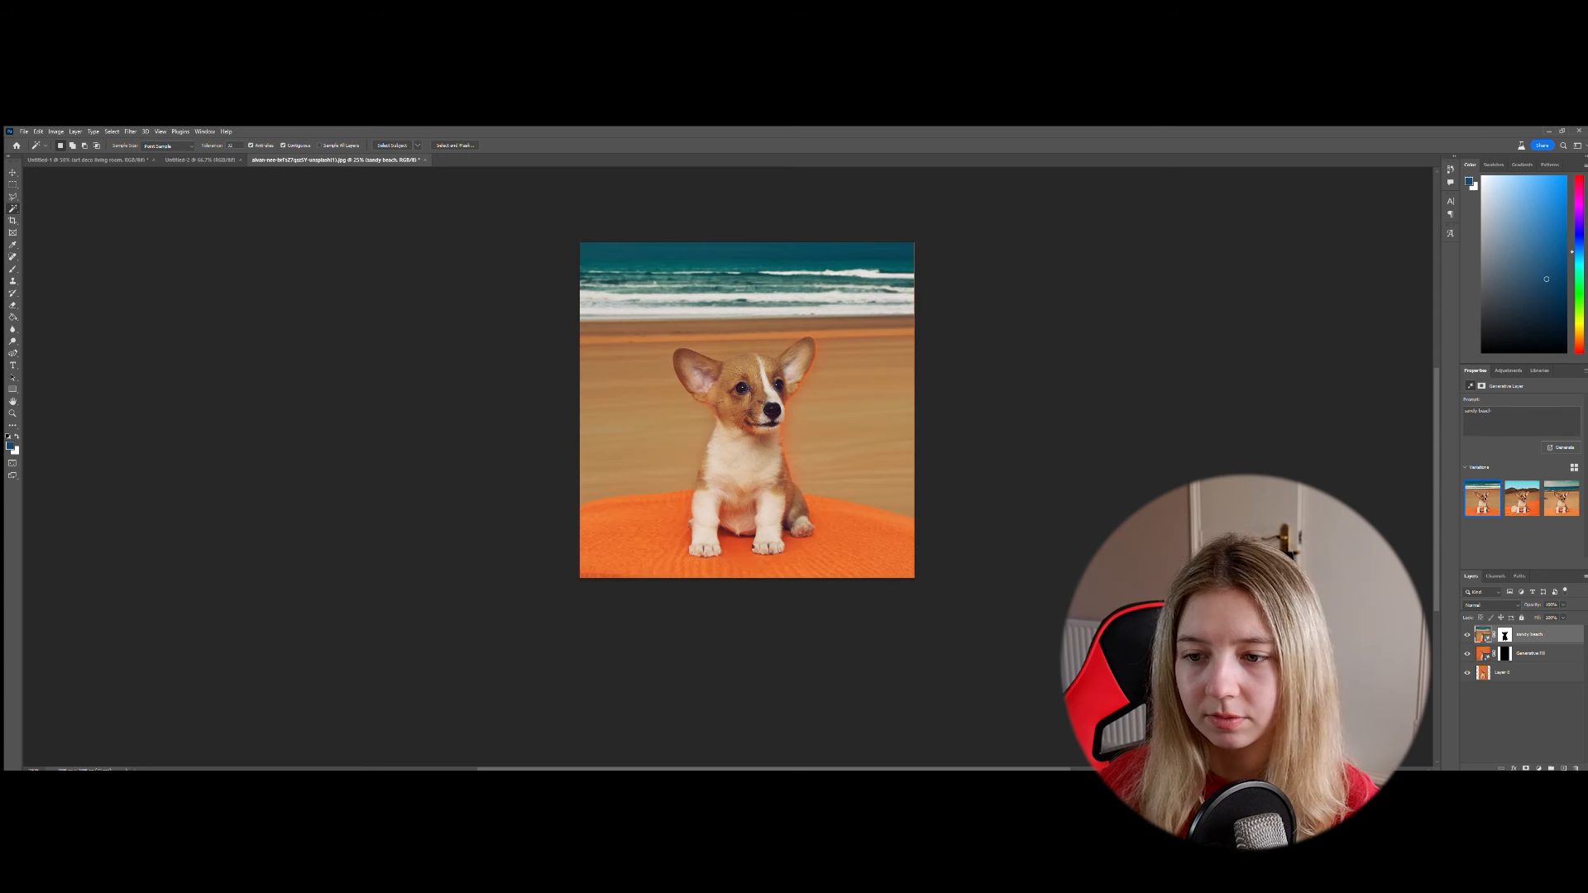
click(1522, 499)
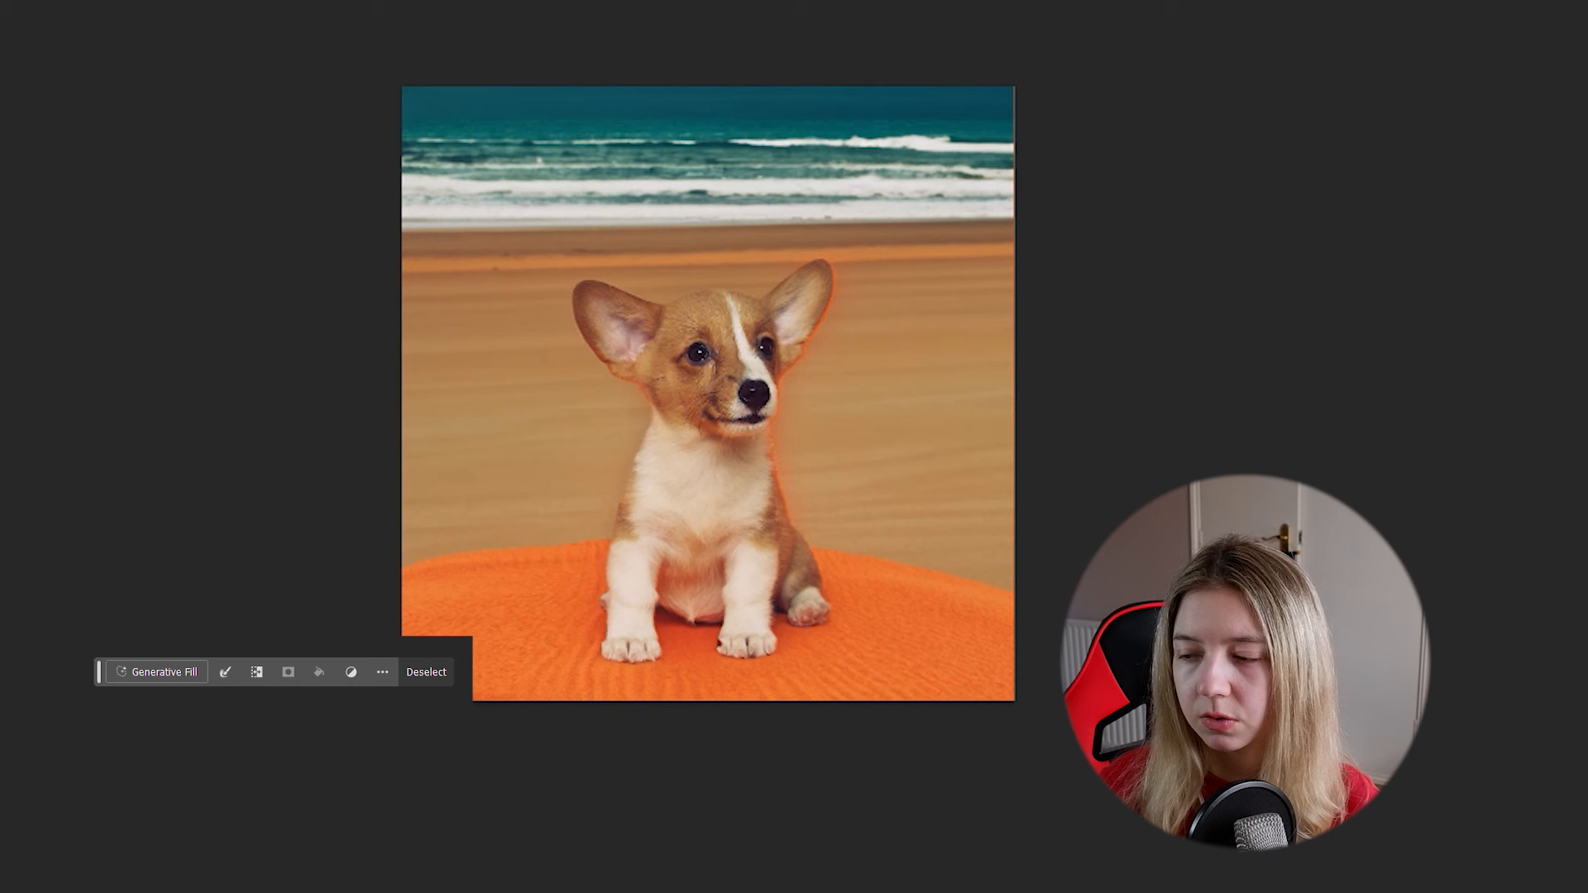
- Generate a "winter background" around the puppy with Generative Fill
text(winter background)
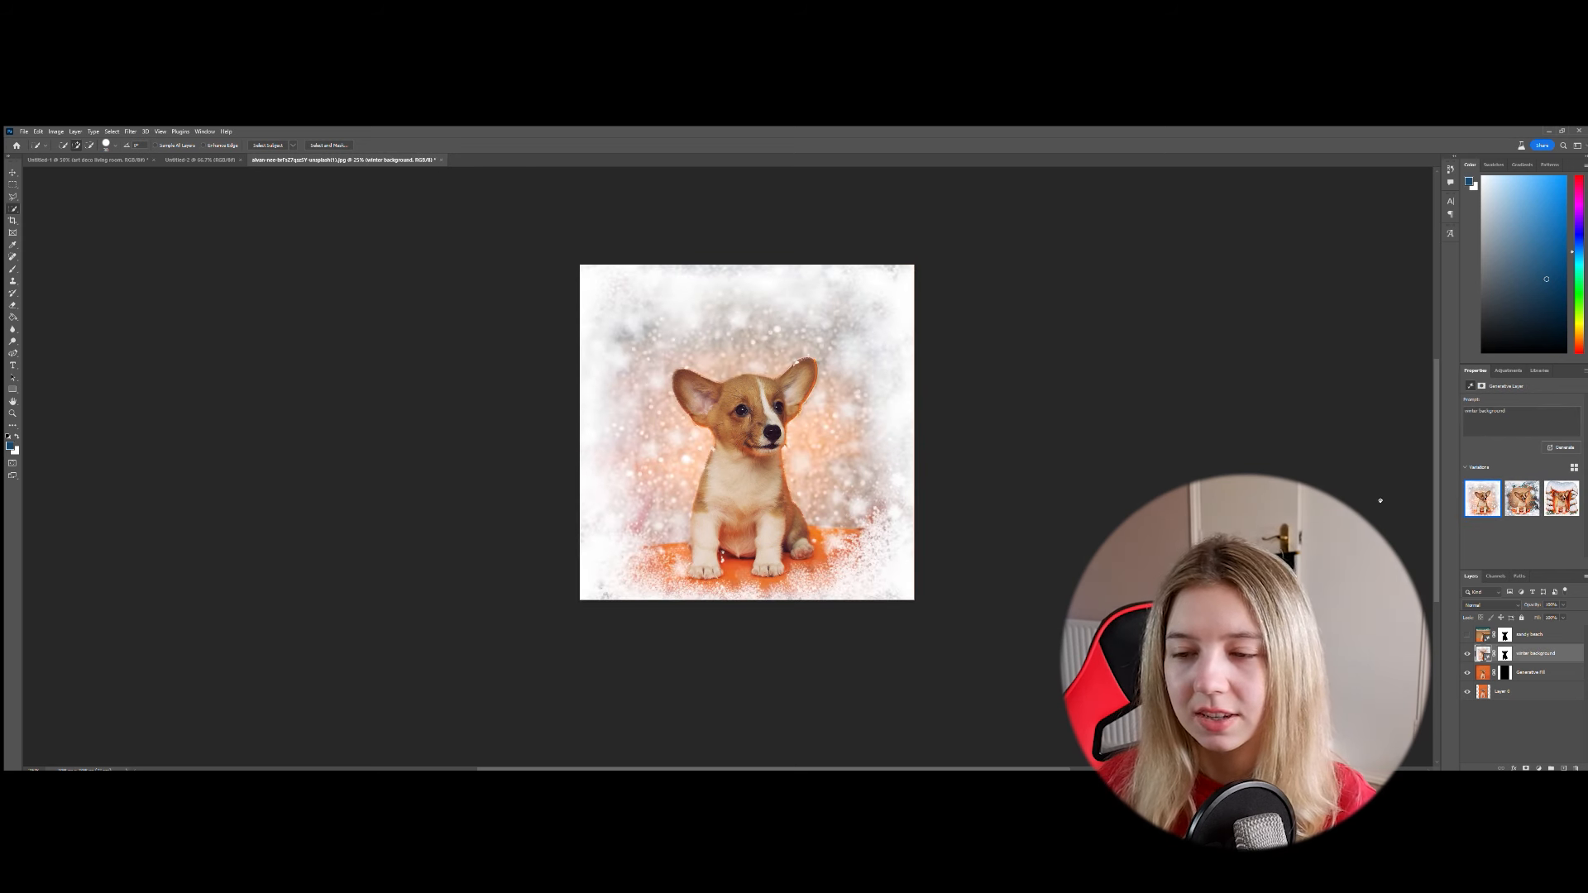
- Preview the second and third variations of the winter background around the puppy
click(1523, 501)
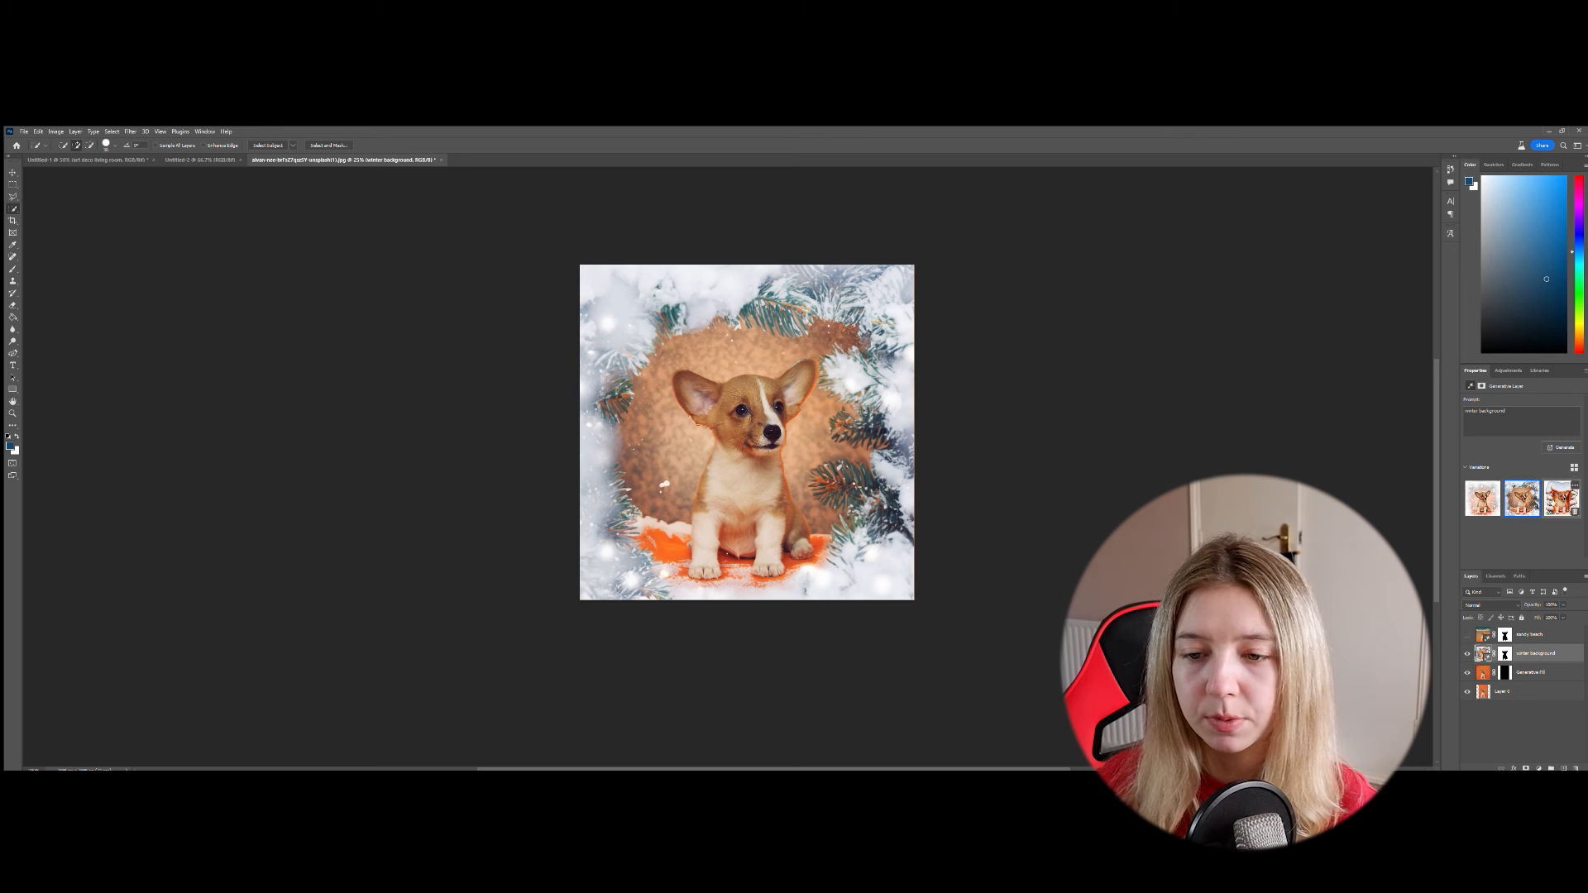
click(1562, 499)
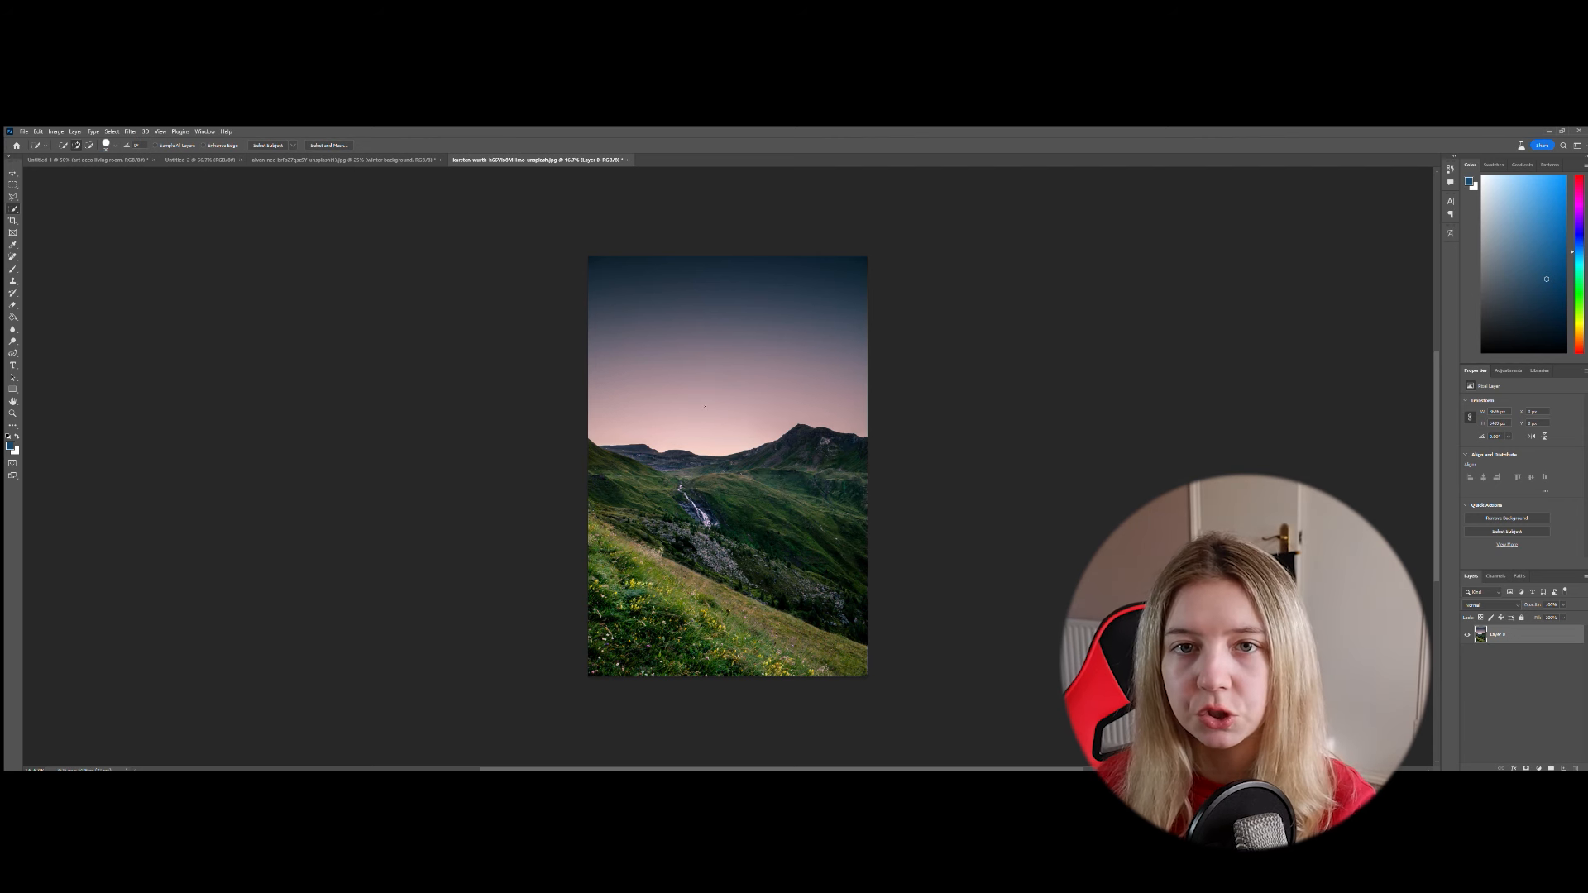
- Outline the grassy, flower-covered slope in the foreground of the mountain photo with the Polygonal Lasso, passing outside the canvas edges
key(ctrl+plus)
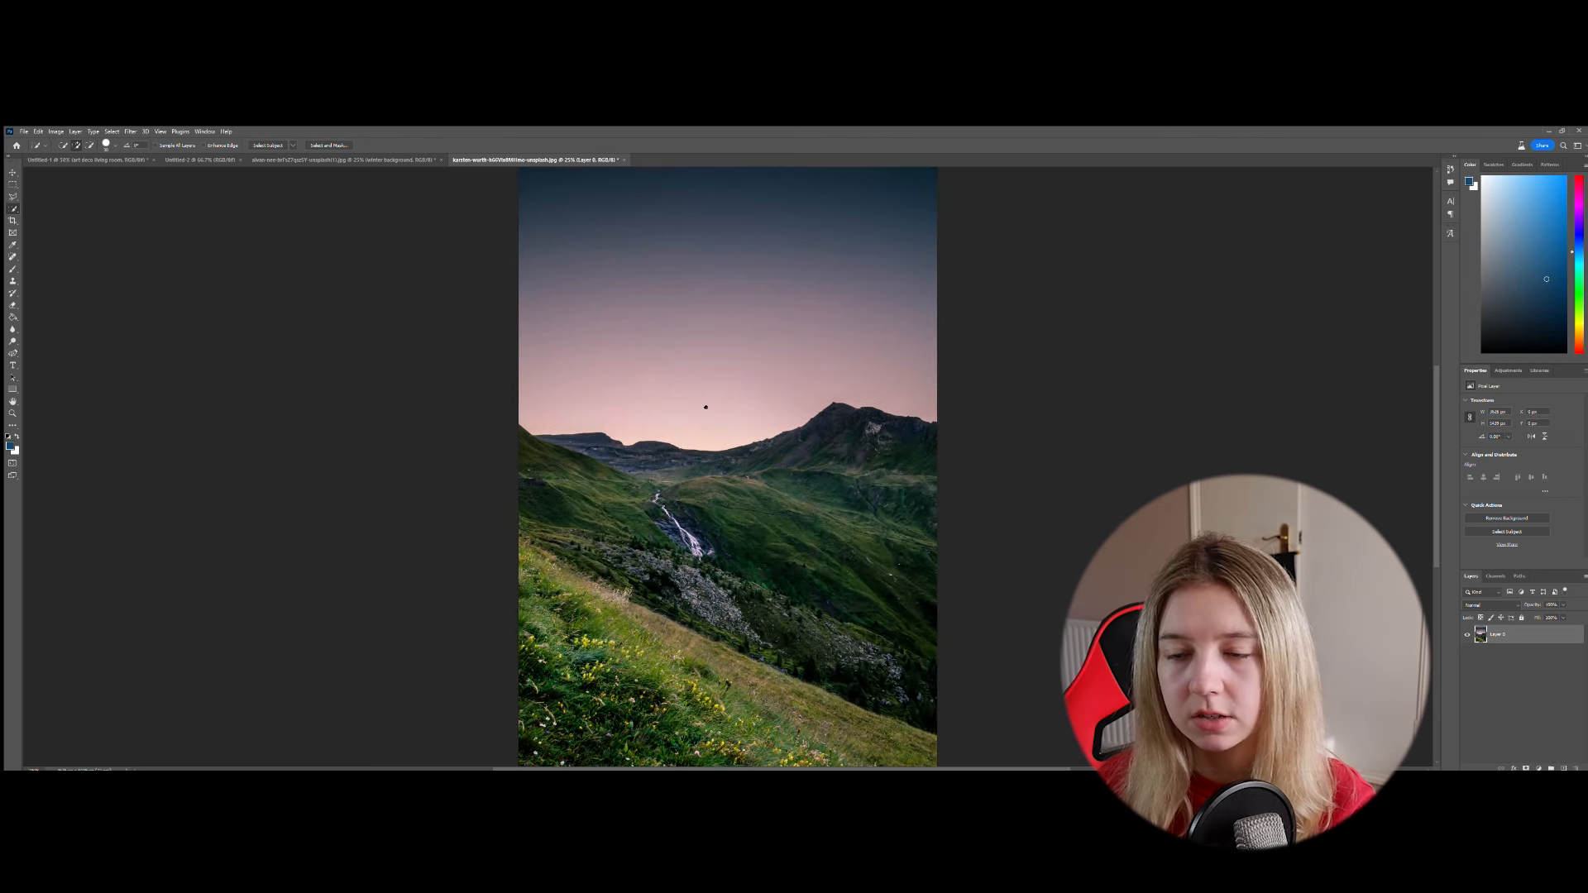
scroll(705, 407, down, 3)
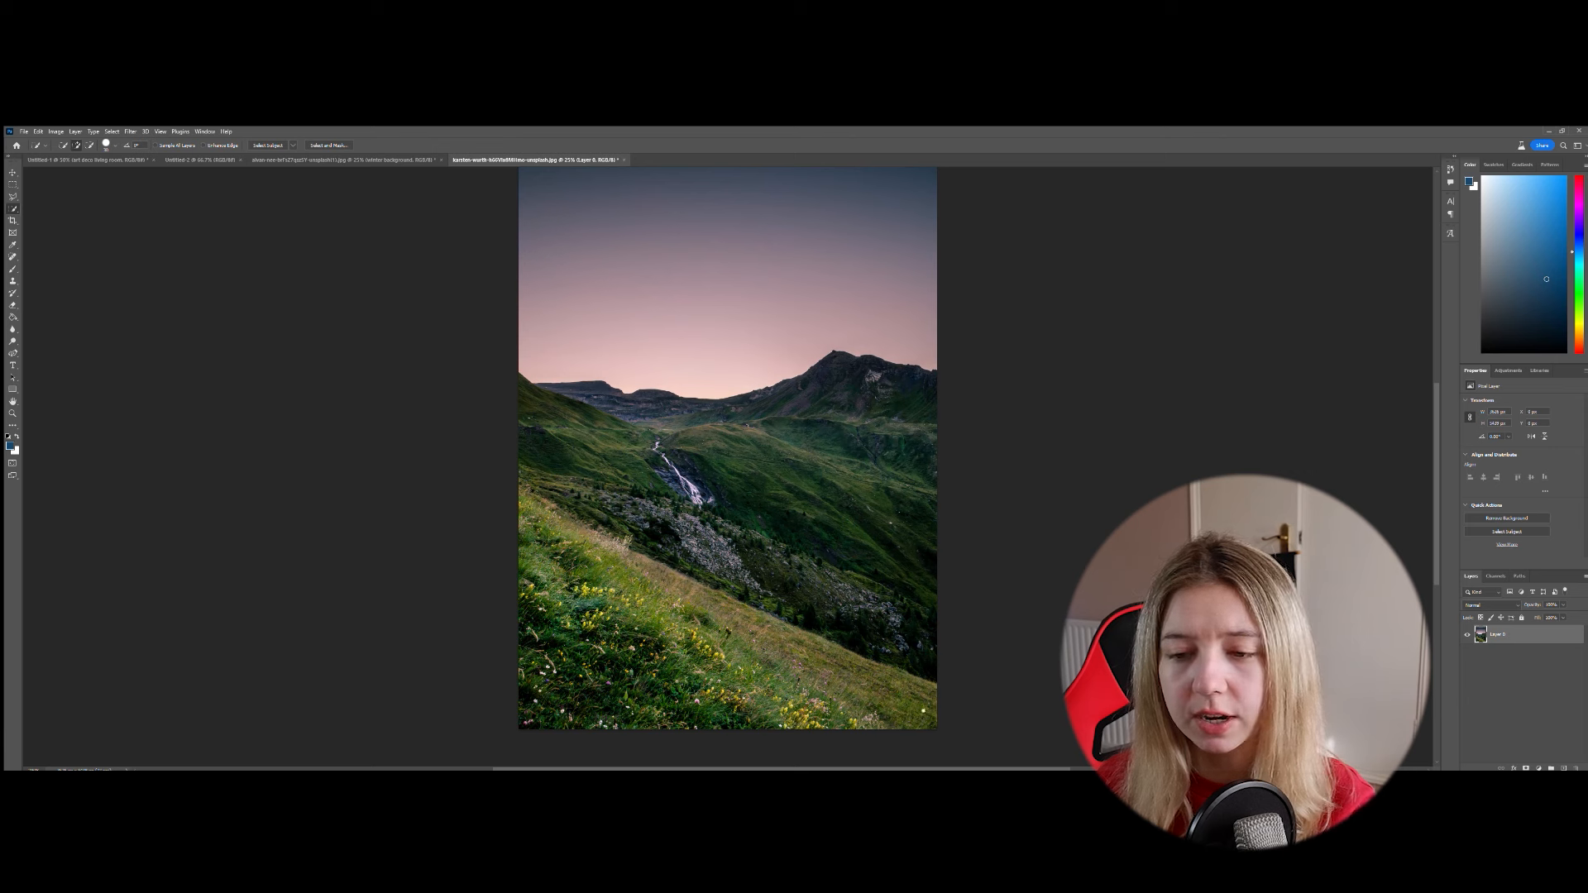
click(13, 197)
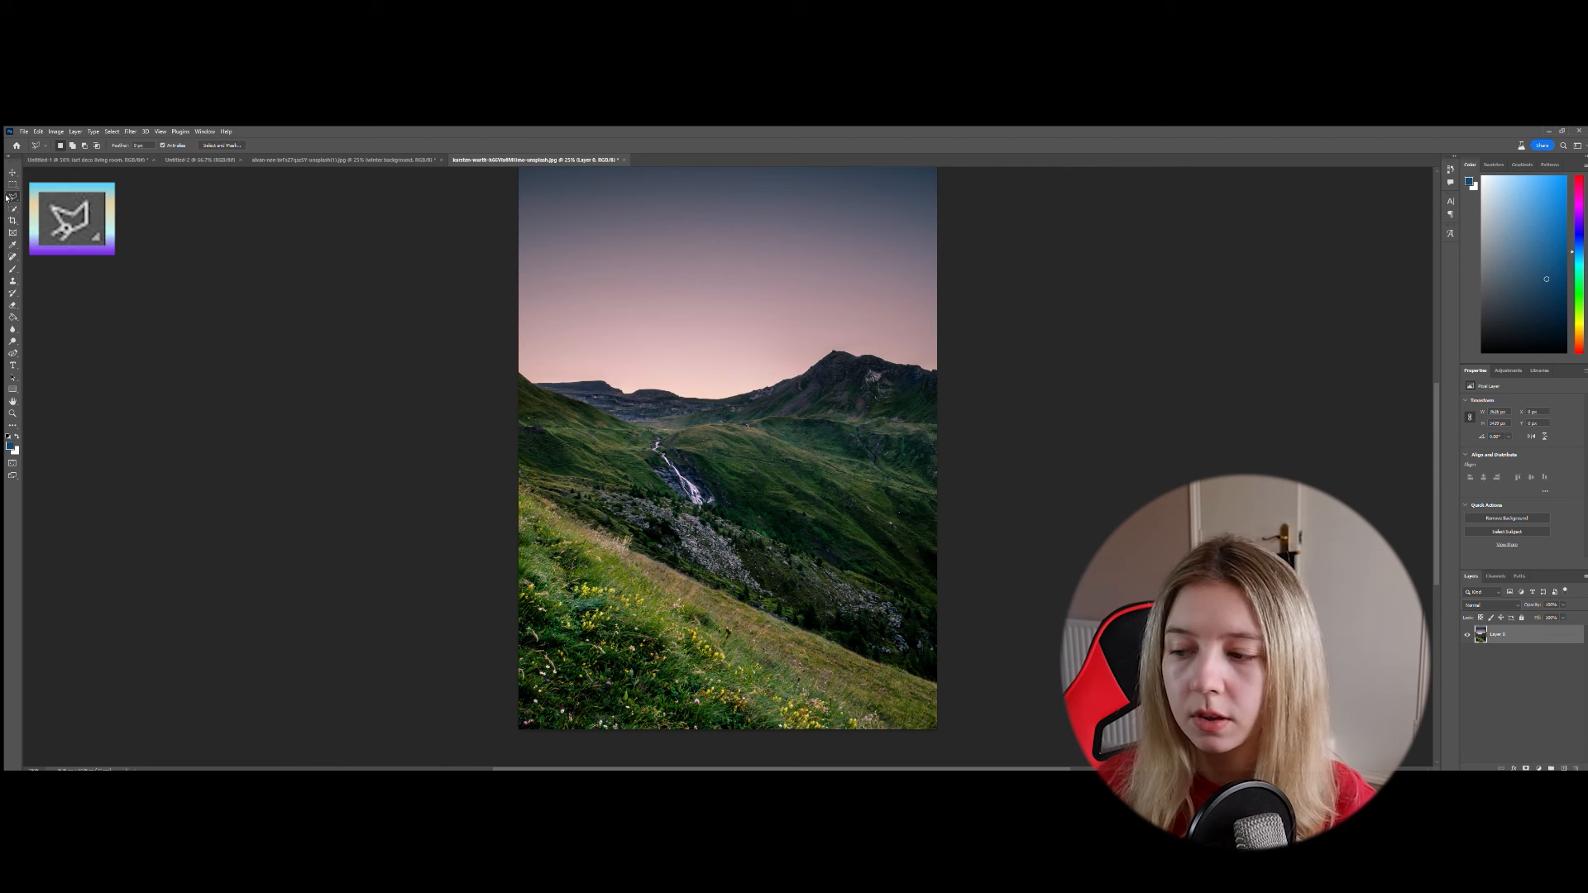
click(521, 585)
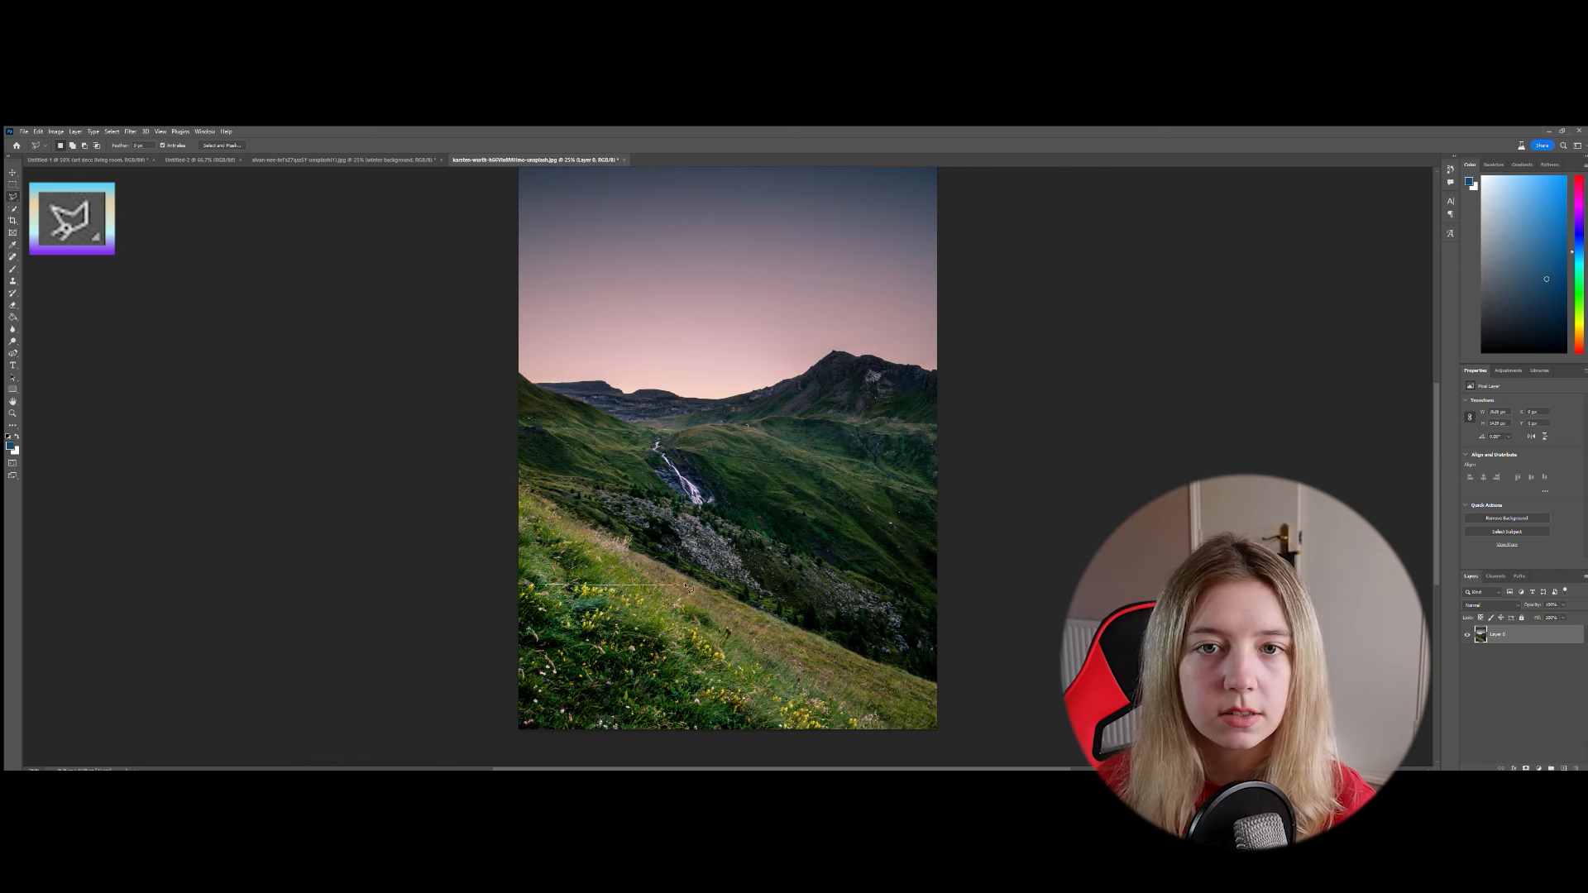
click(739, 600)
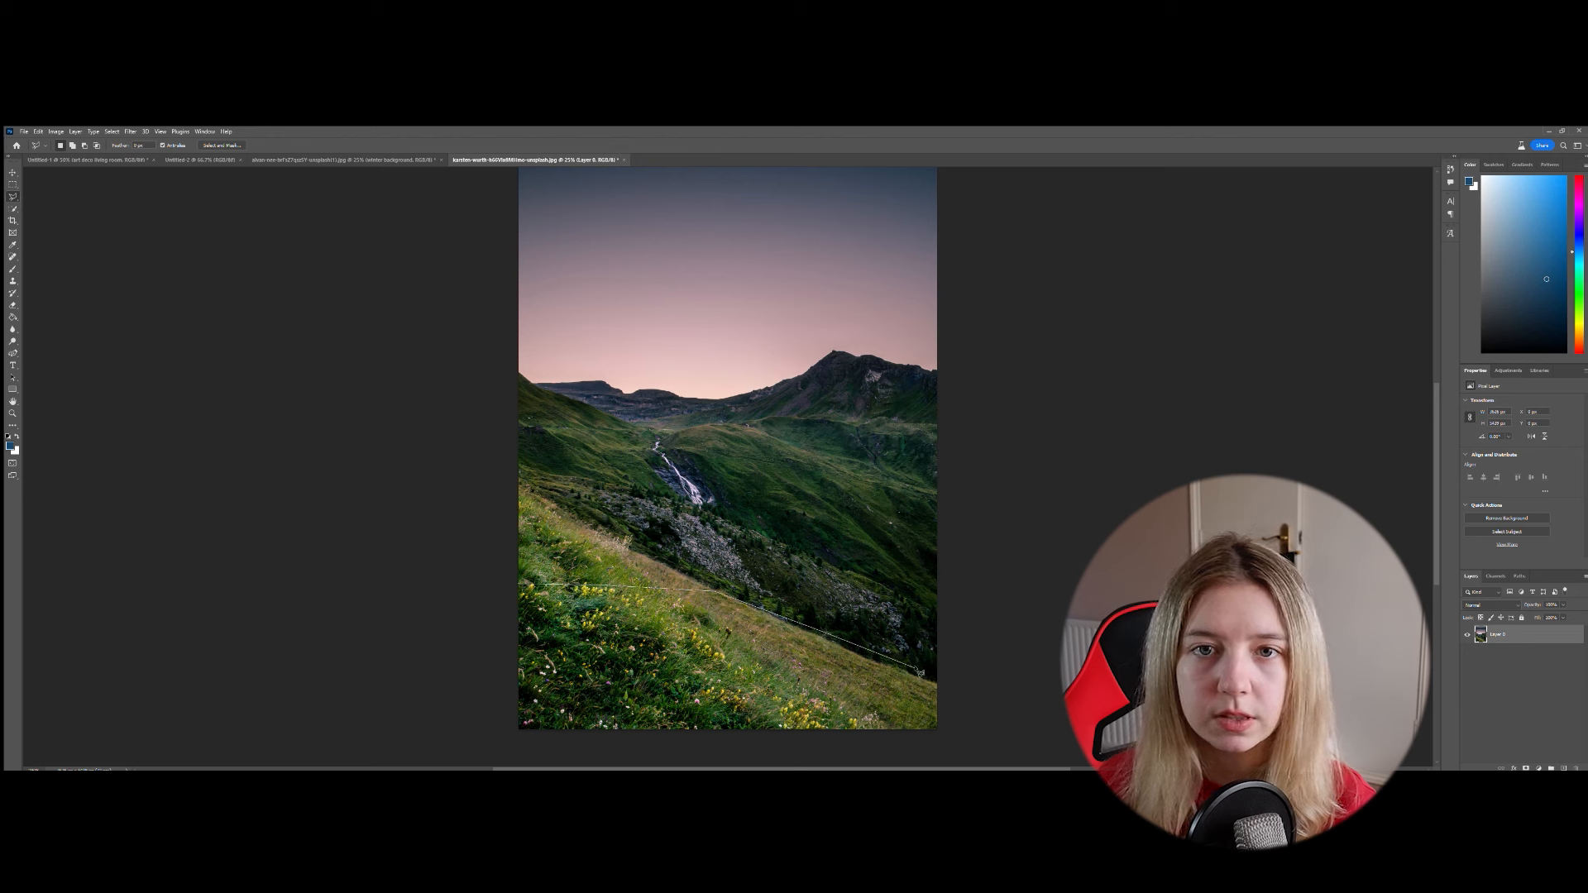
click(943, 684)
click(943, 726)
click(915, 748)
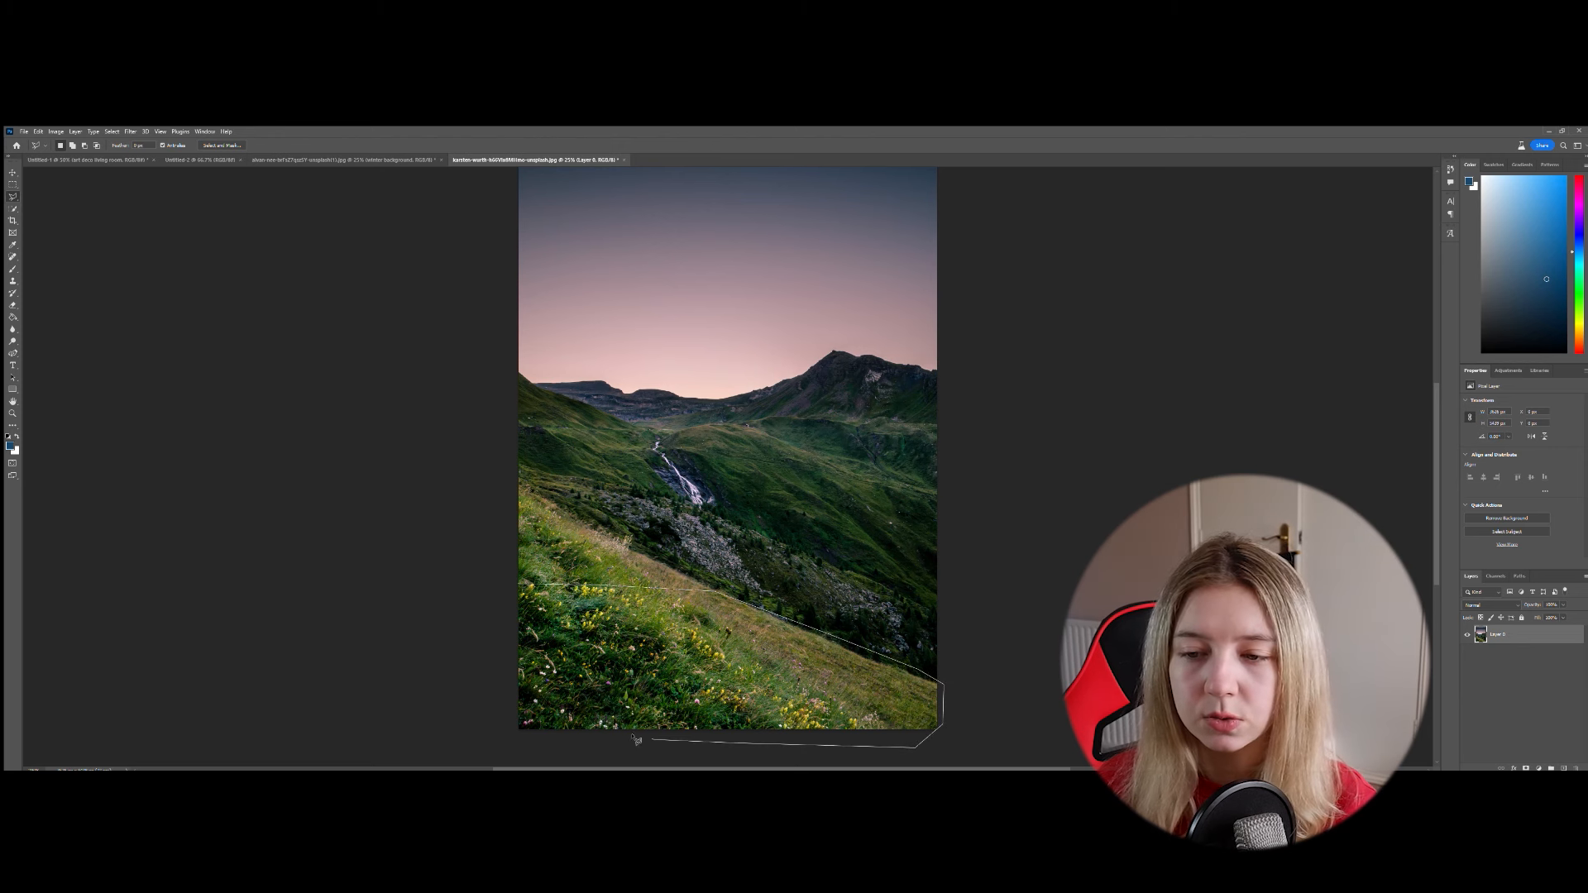
click(508, 733)
click(497, 662)
click(508, 589)
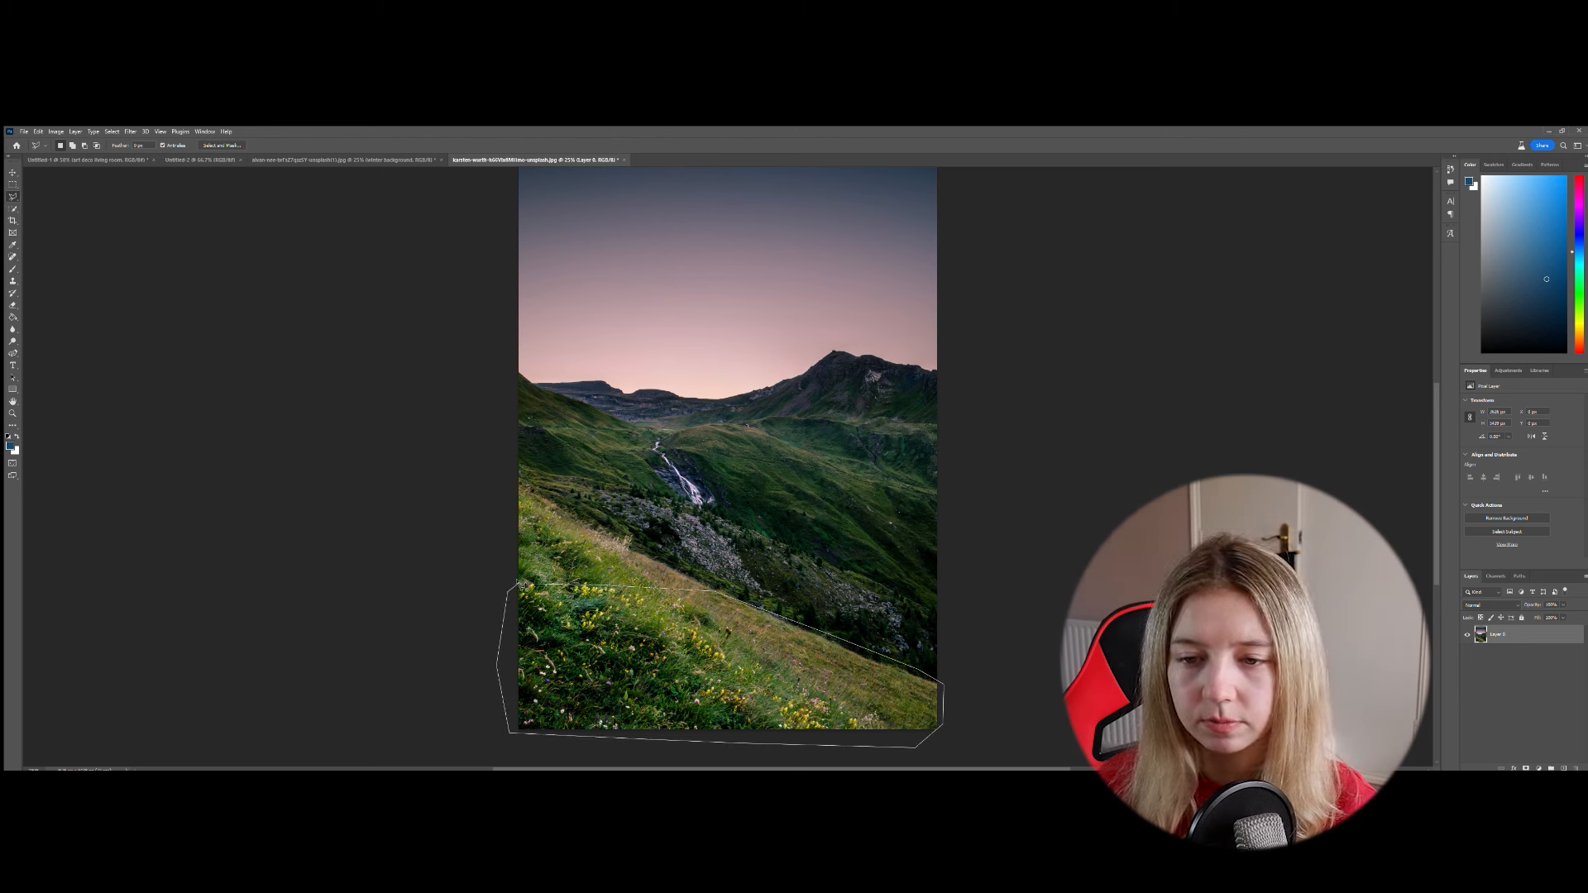
click(521, 585)
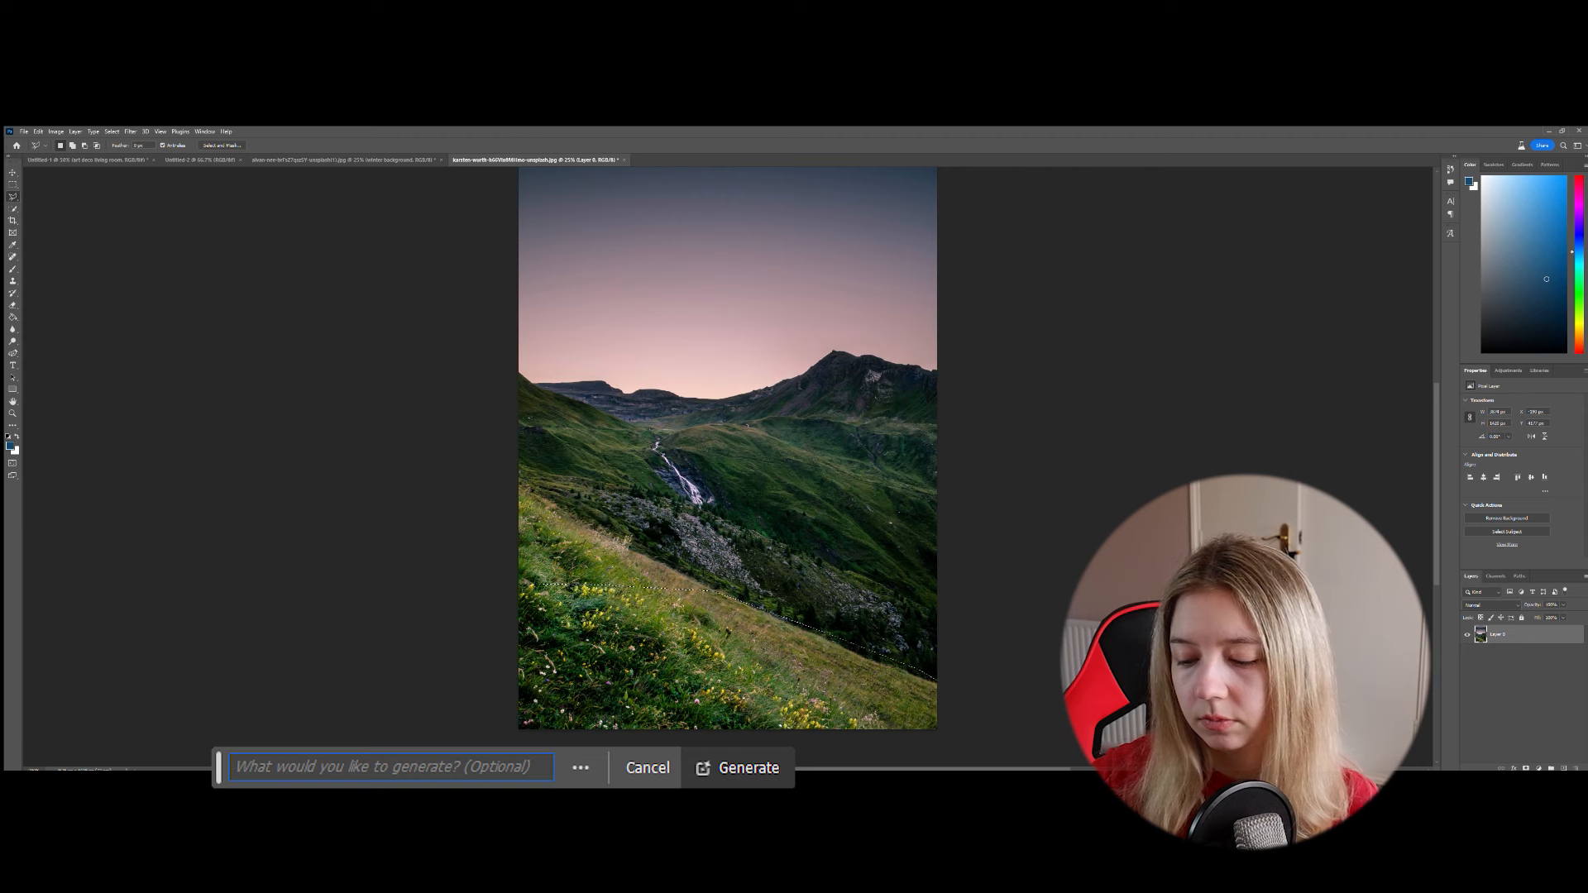
- Generate a "river reflection" in the selected foreground and preview its second and third variations
text(river reflection)
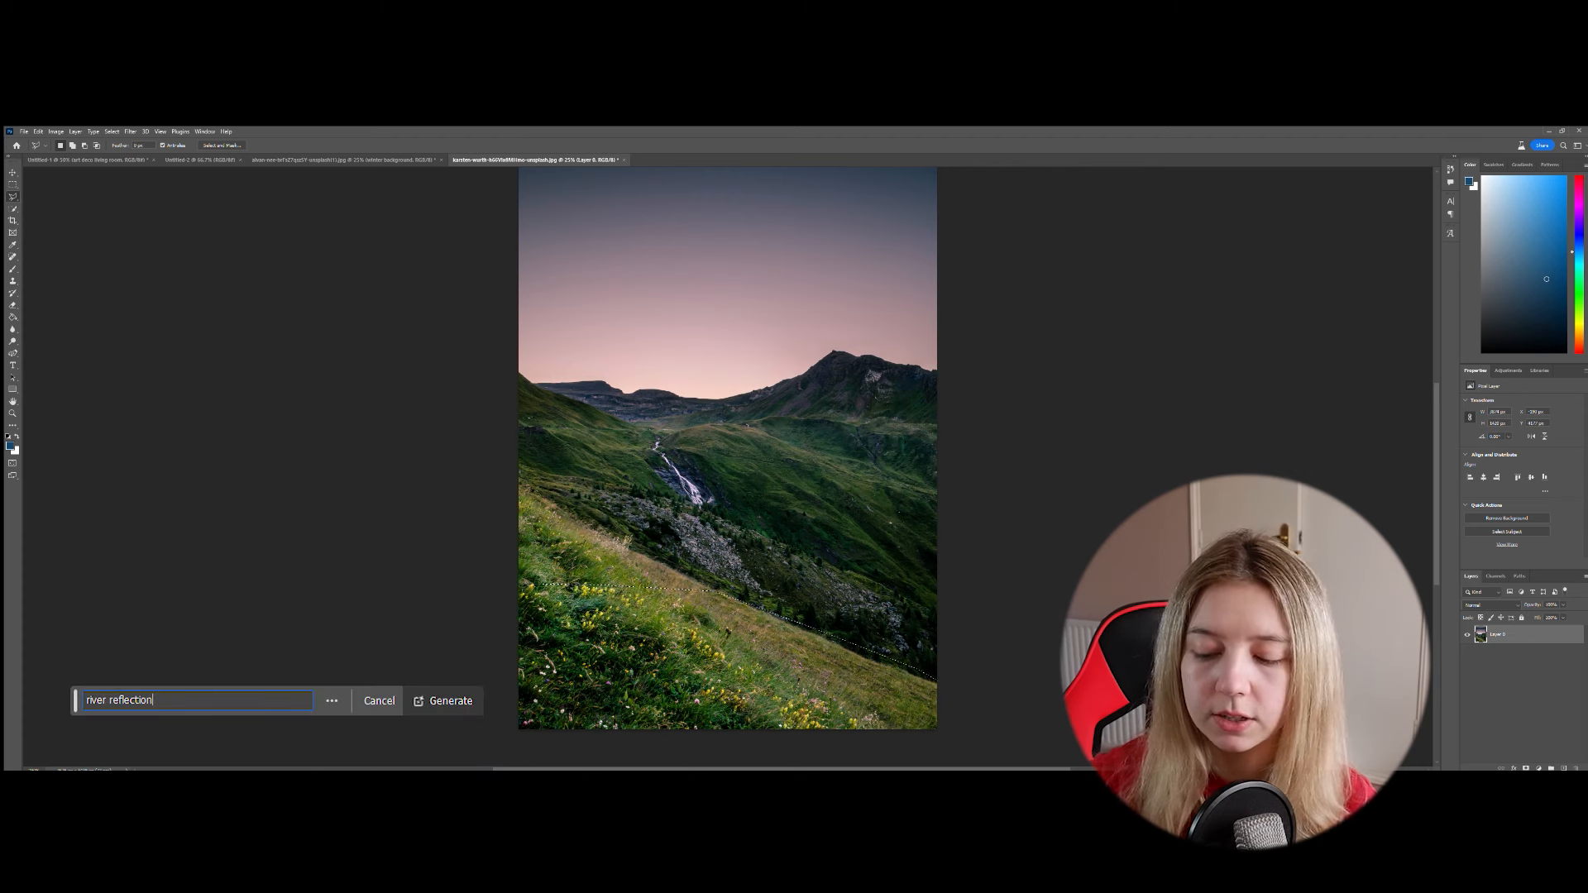
key(Return)
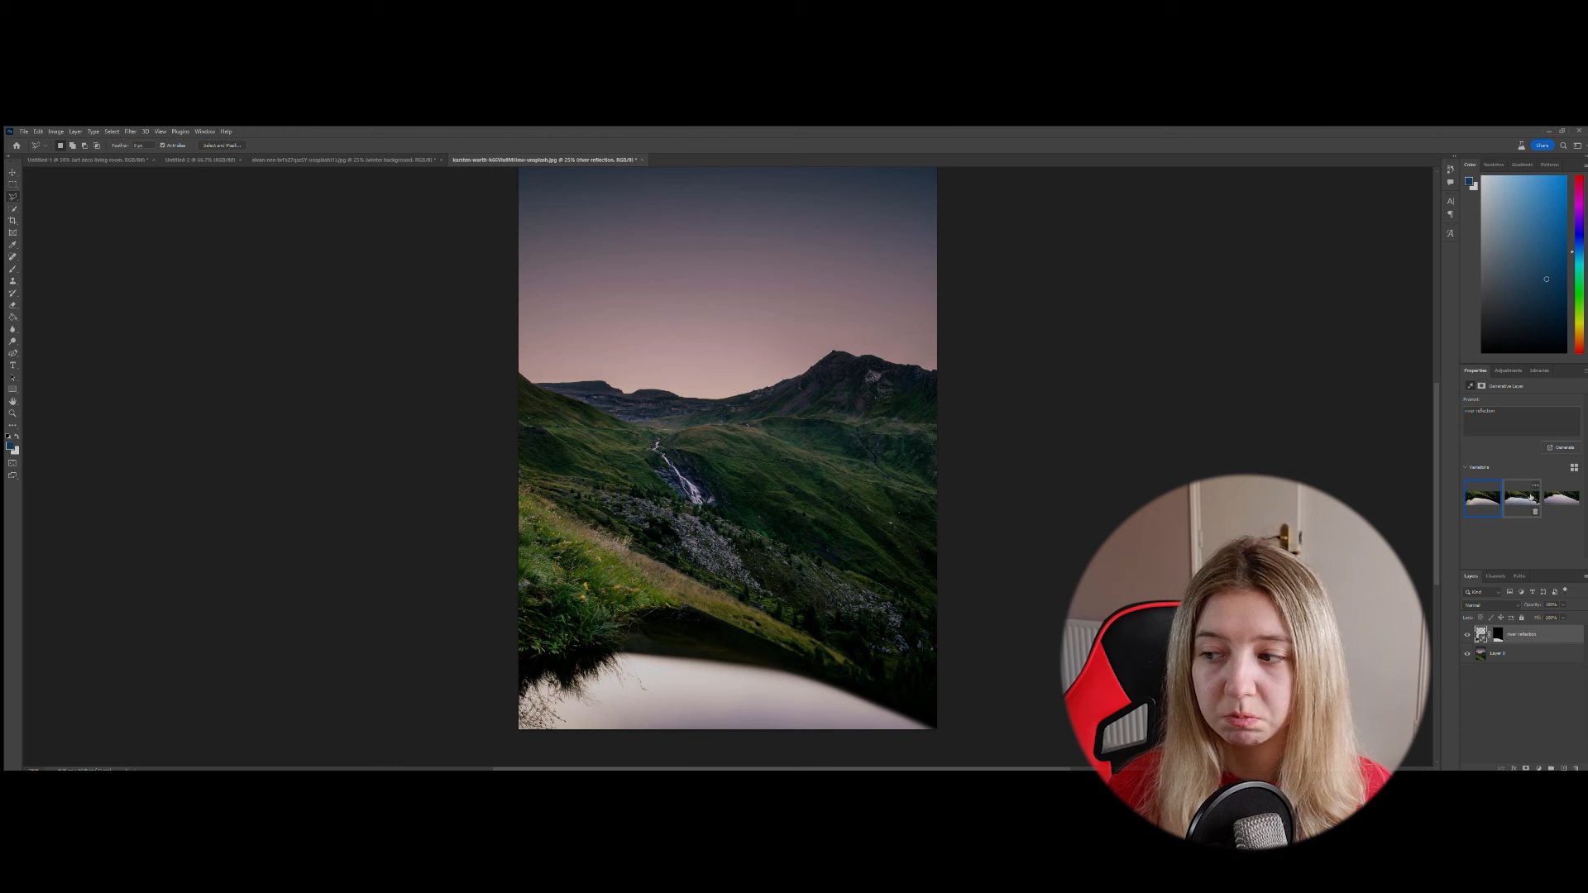
click(1523, 497)
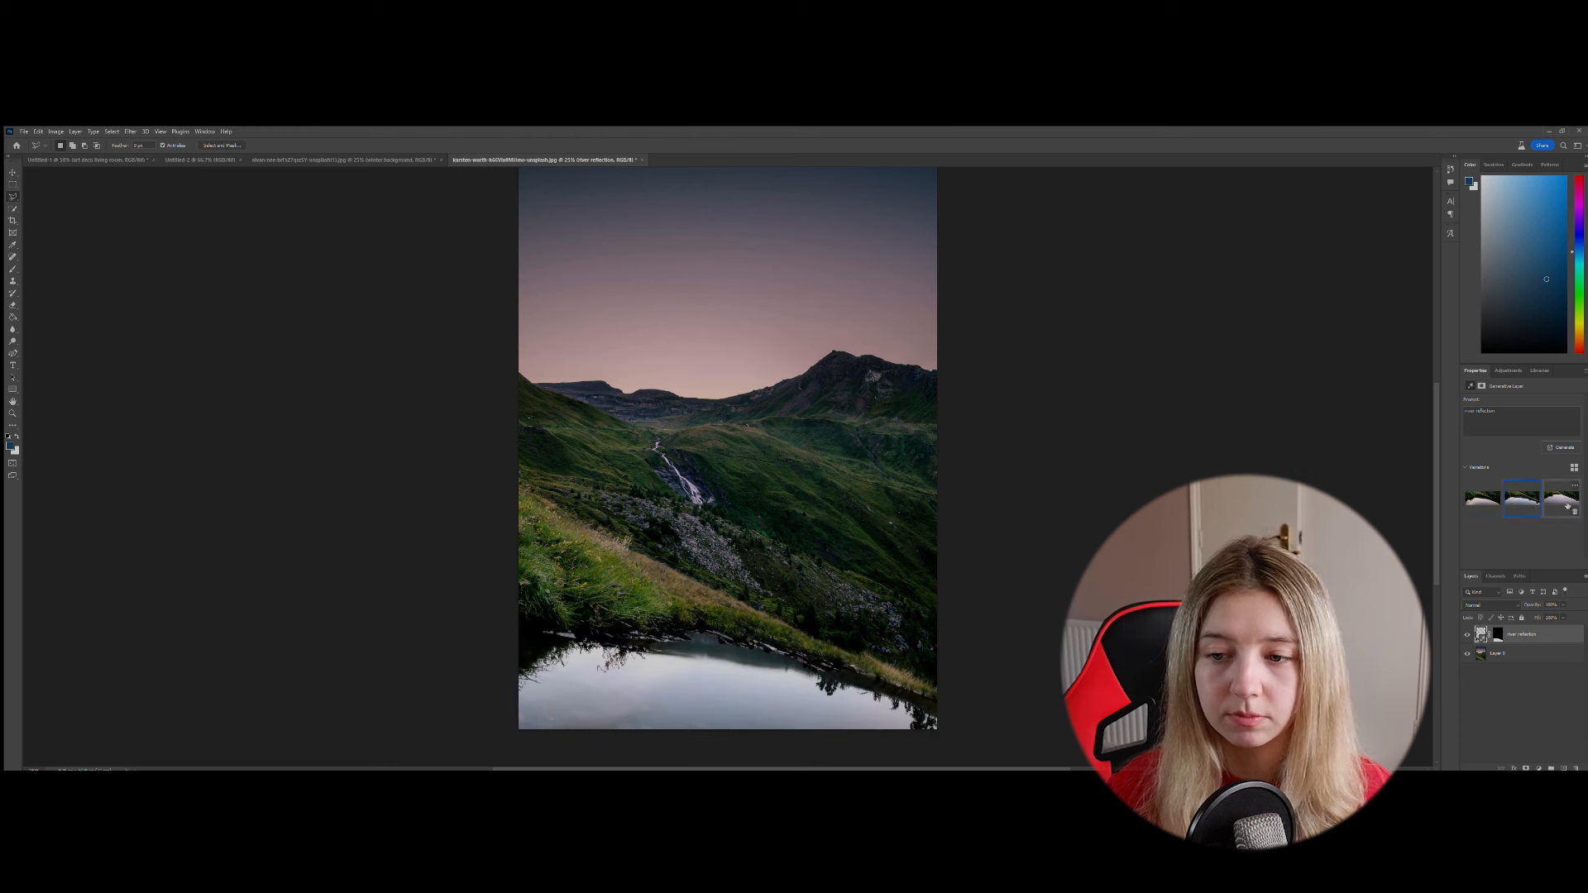
click(1566, 503)
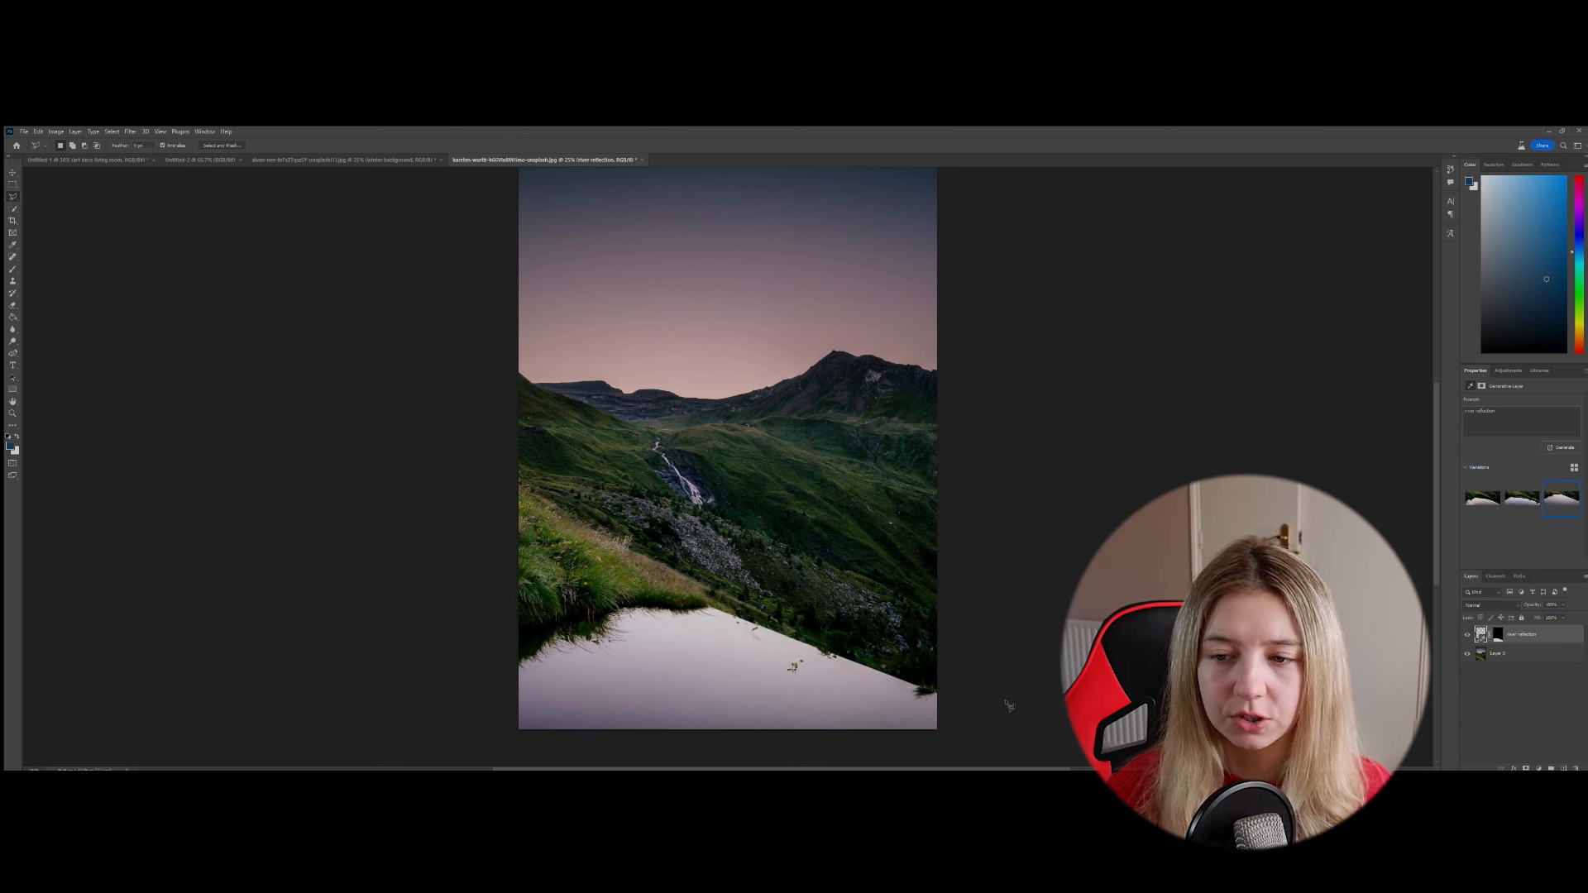
- Hide the river reflection layer and generate a "water reflection" in the foreground instead, comparing its variations and keeping the first
click(1467, 634)
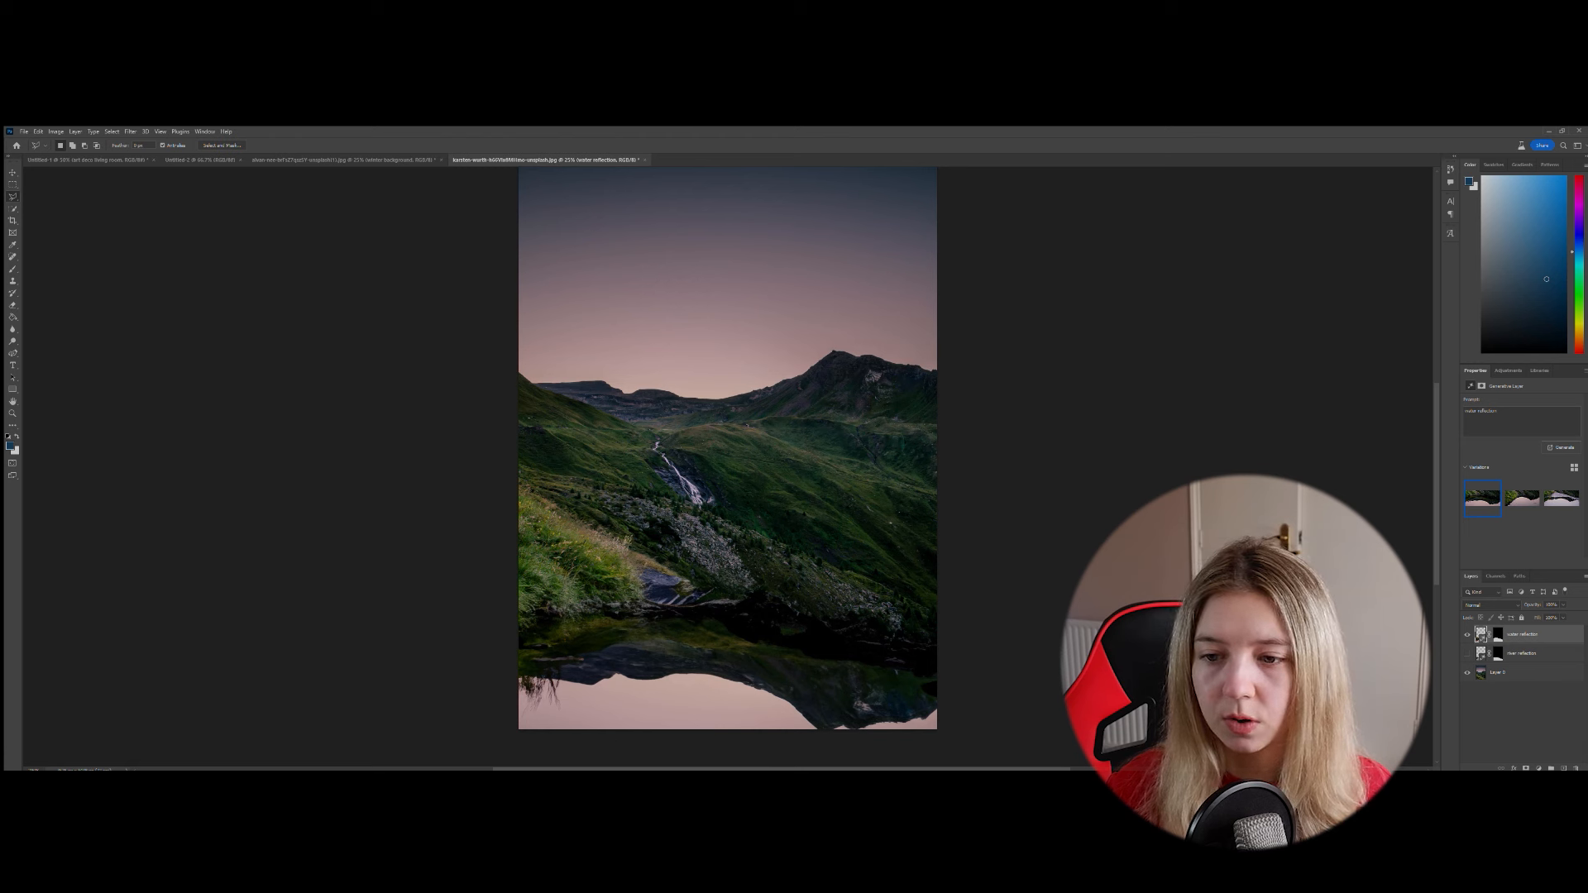
click(1517, 497)
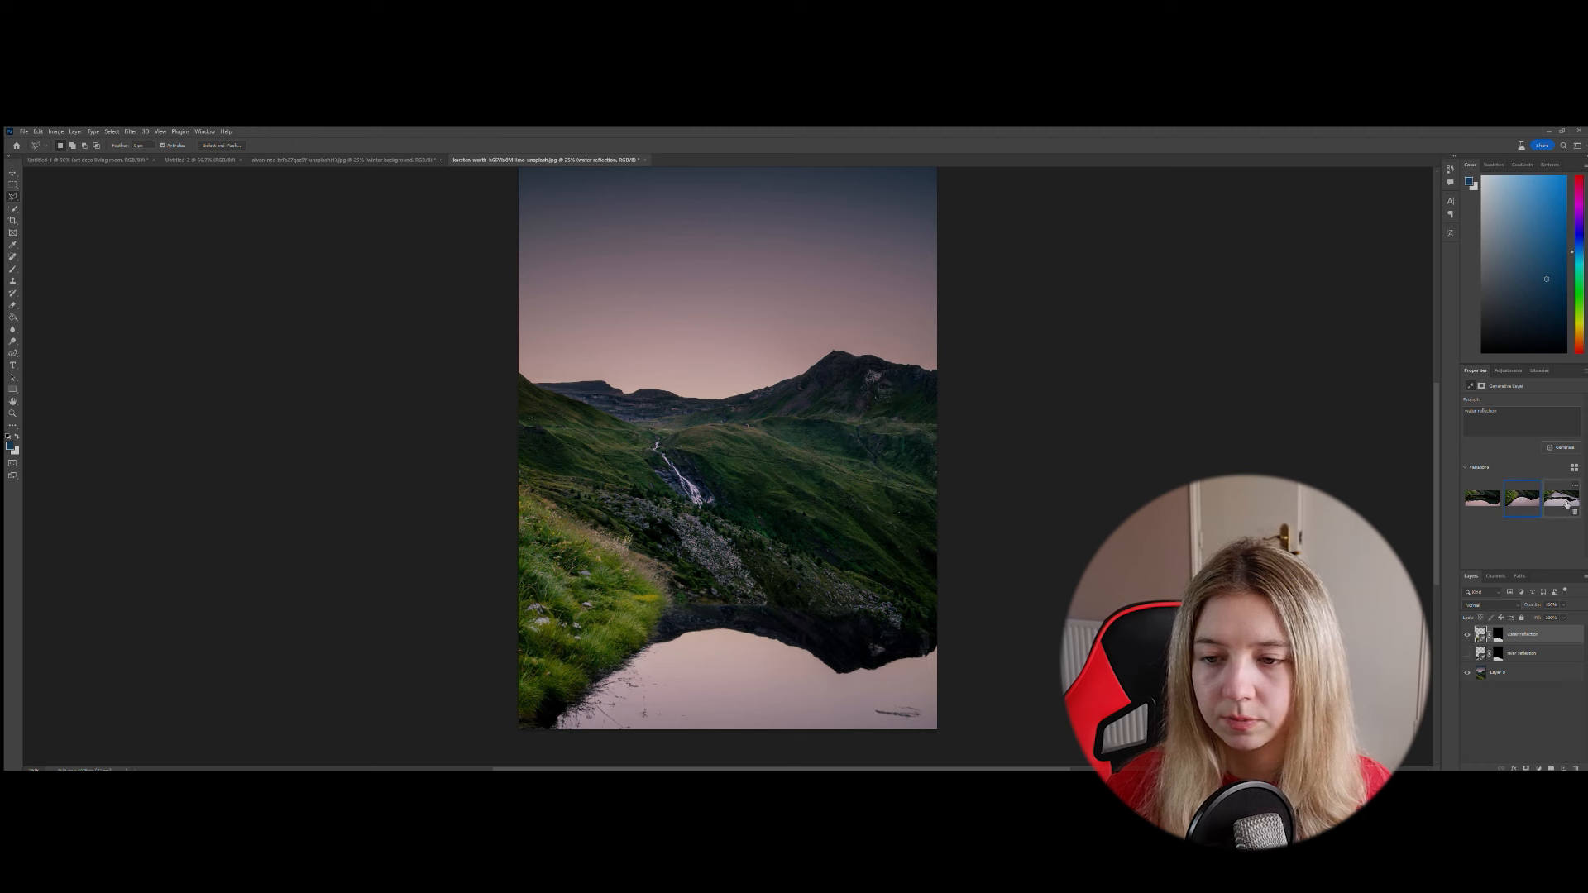
click(1566, 505)
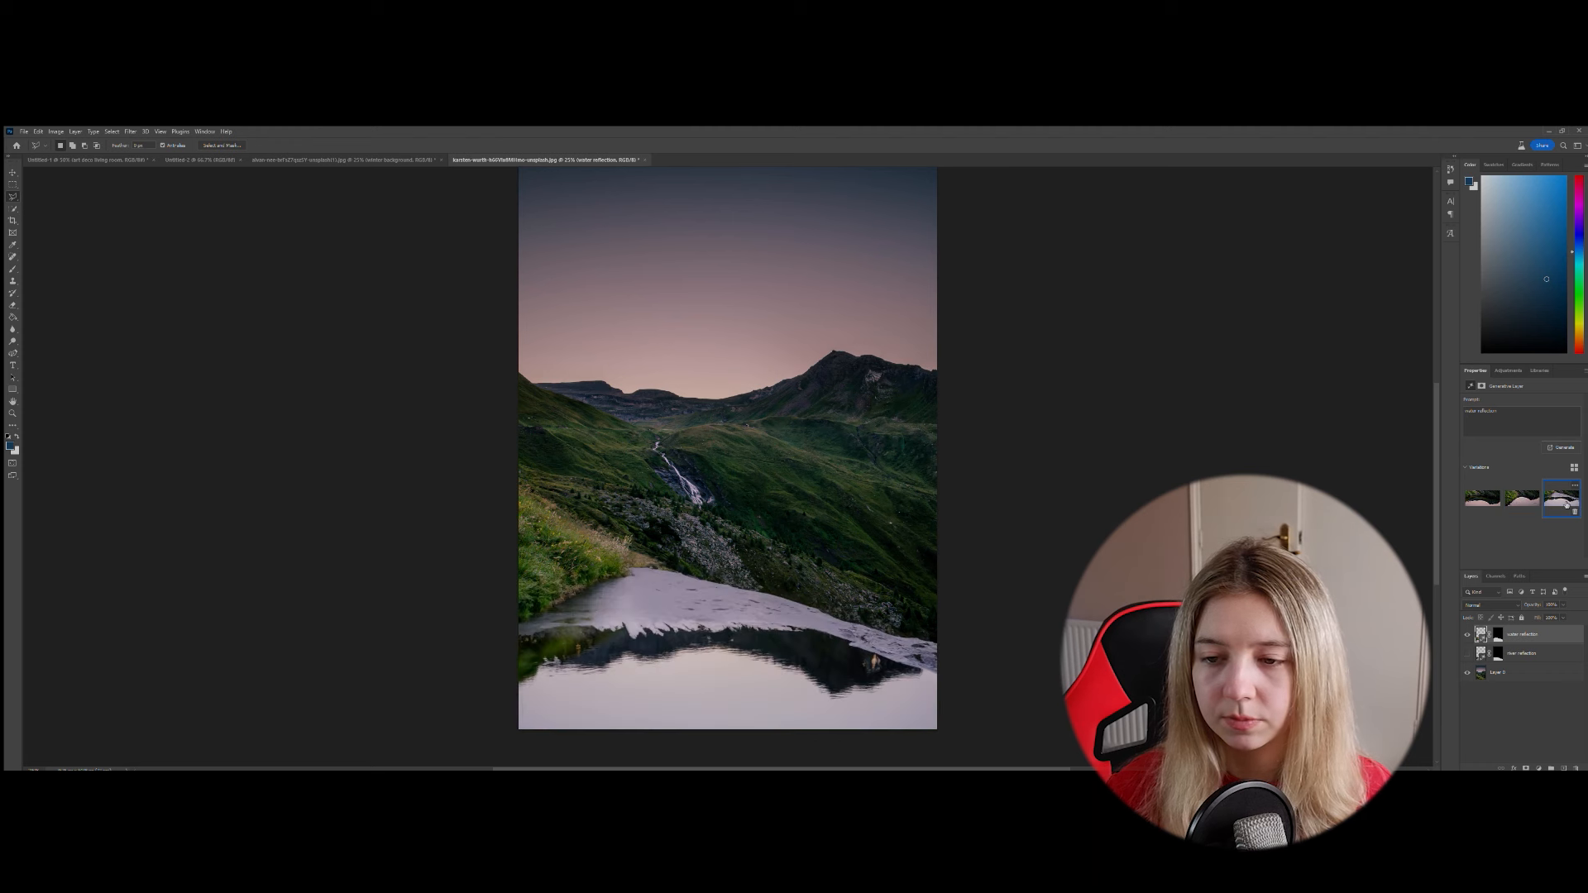
click(1483, 498)
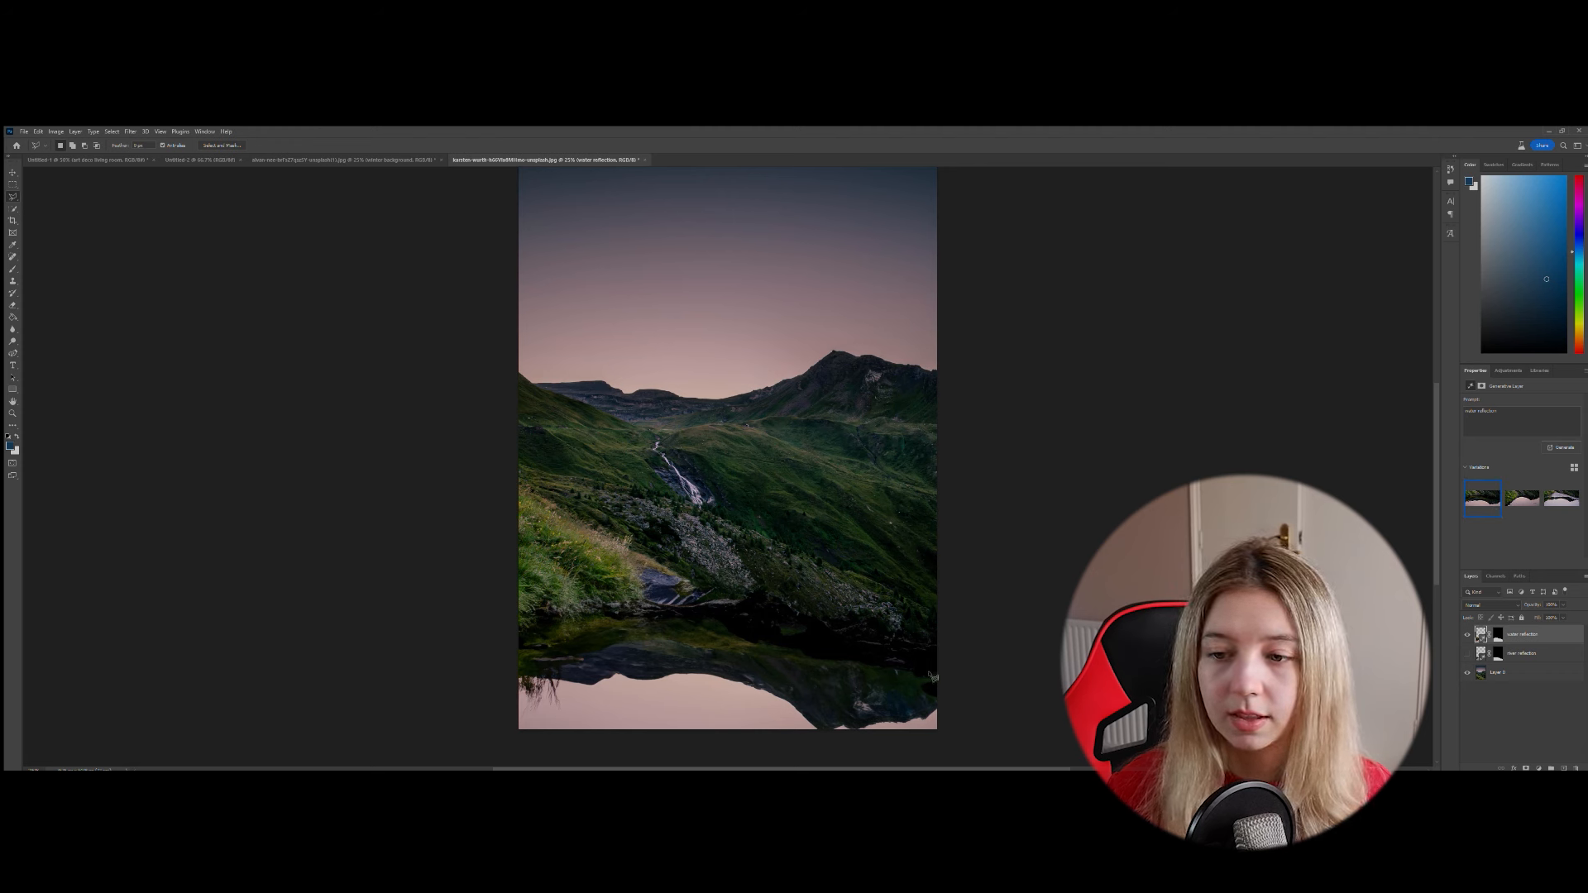
mouse_move(1496, 493)
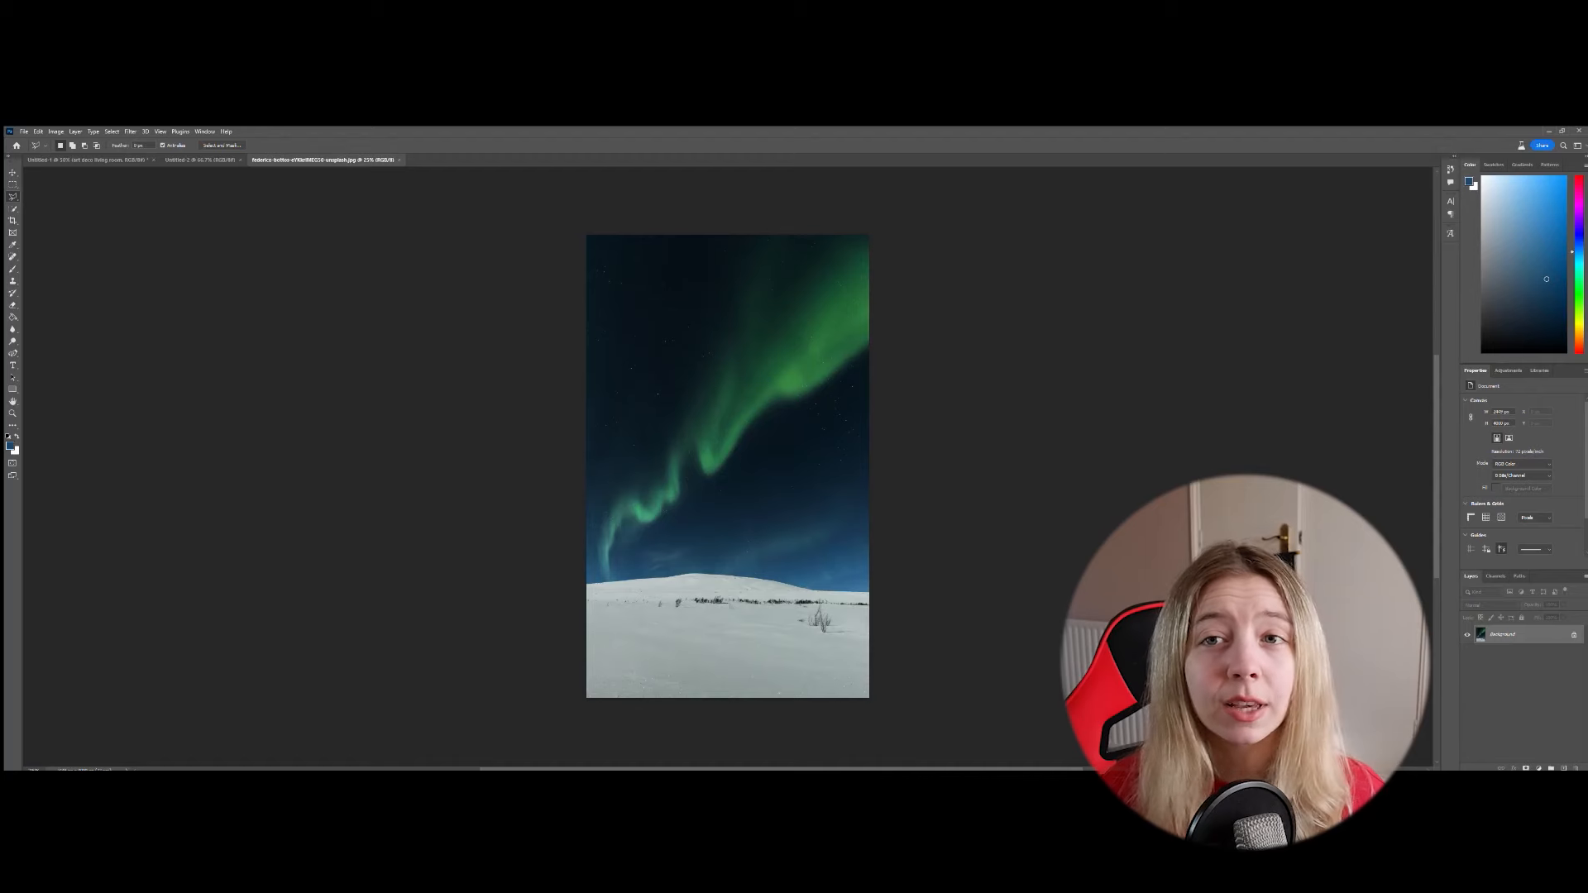
- Unlock the aurora photo's background layer, generate a "blue star filled sky" and browse its variations, ending on the third in the upper row
click(1574, 635)
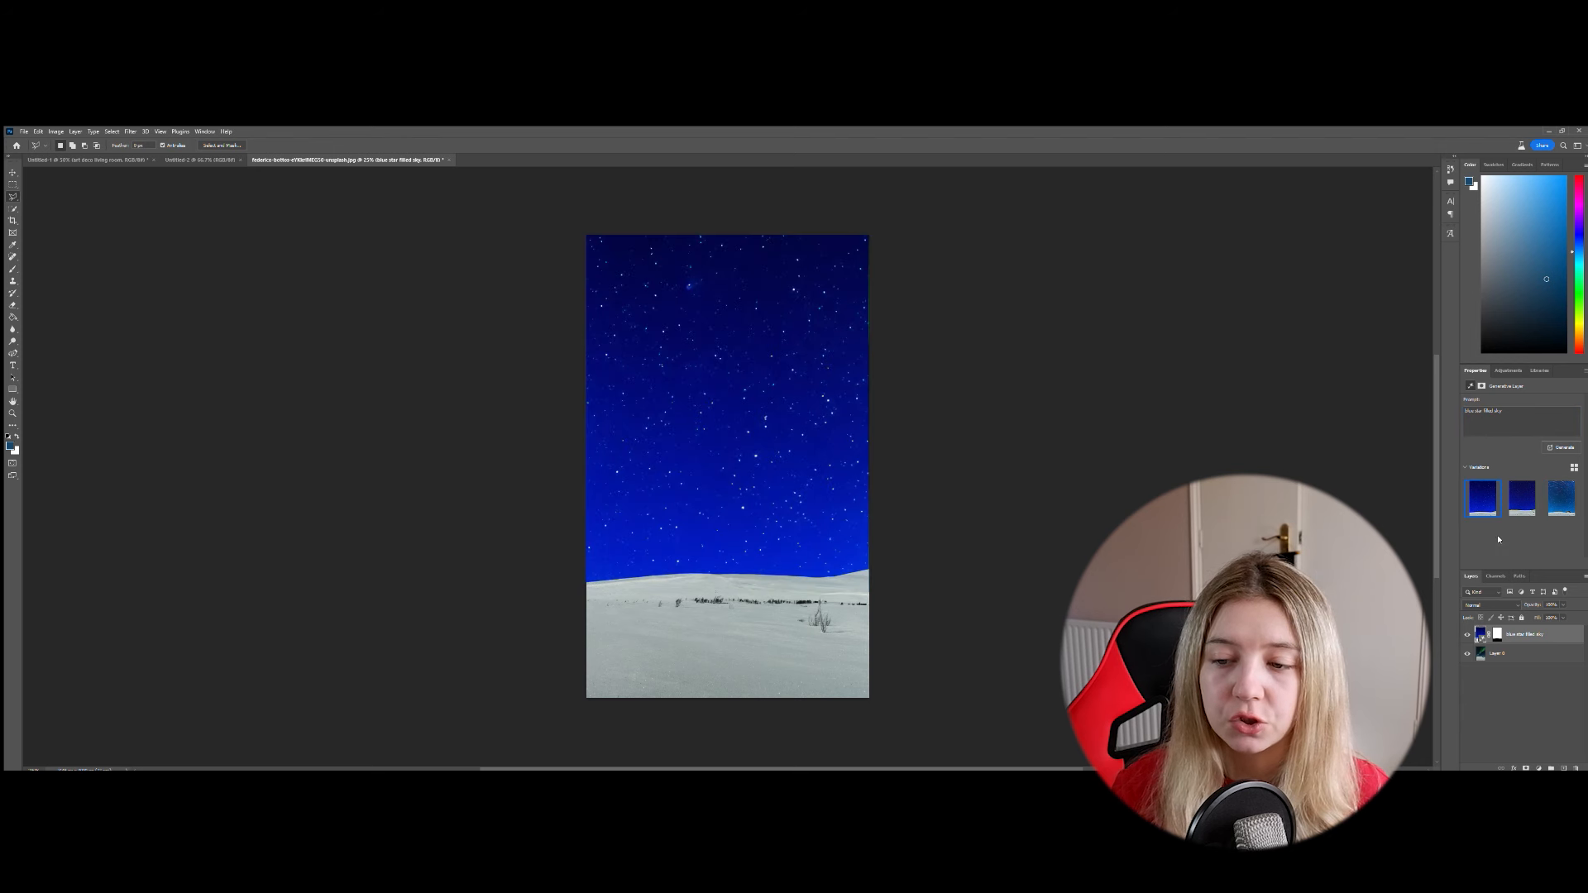
click(1553, 502)
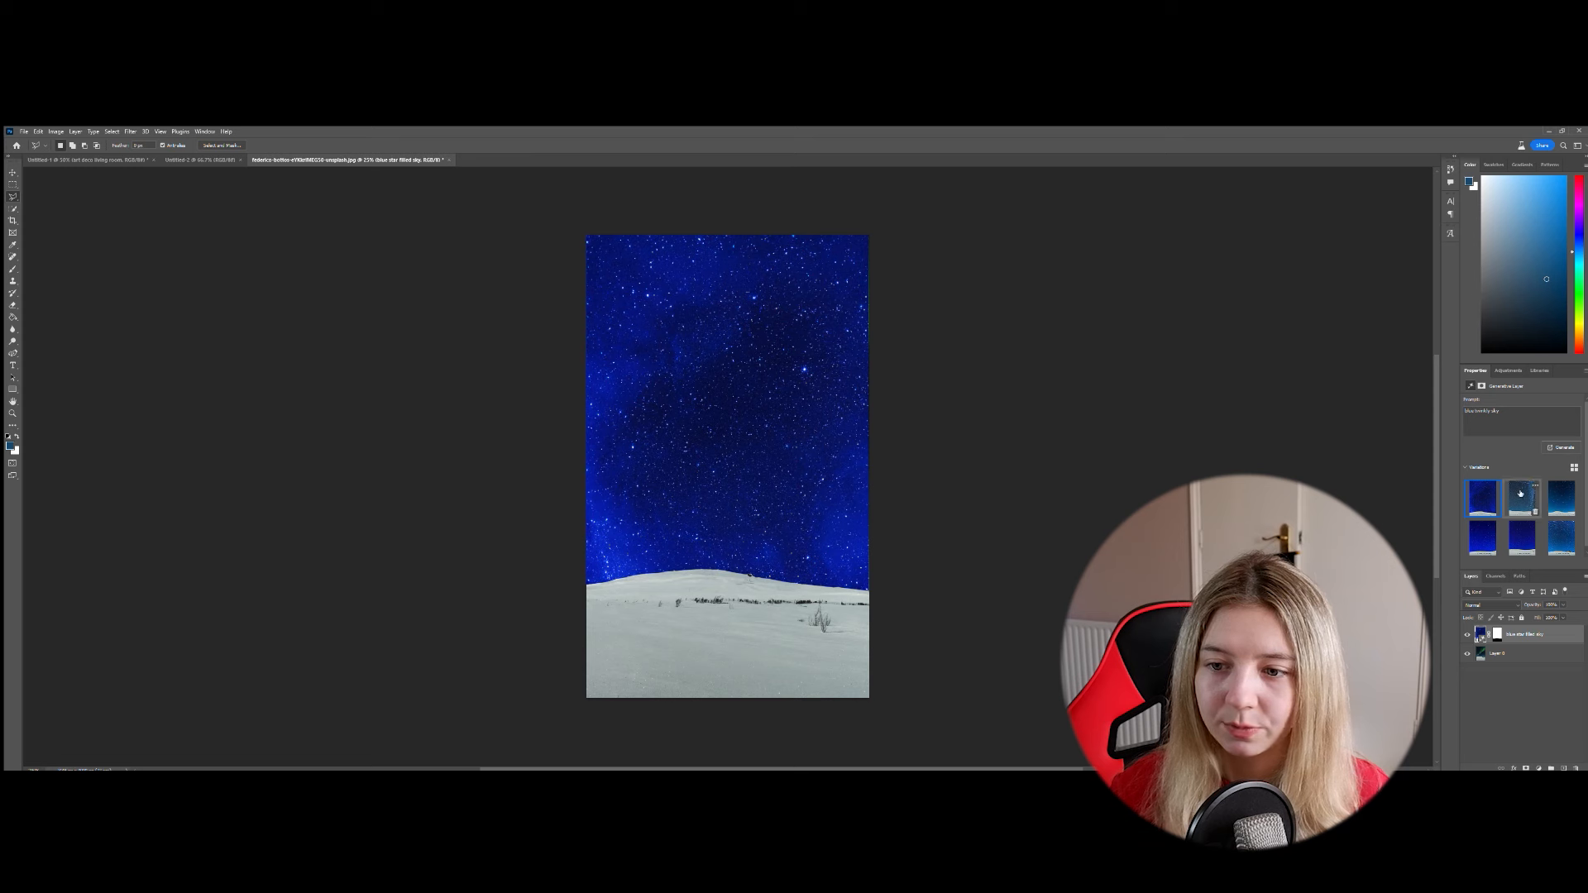
click(1522, 497)
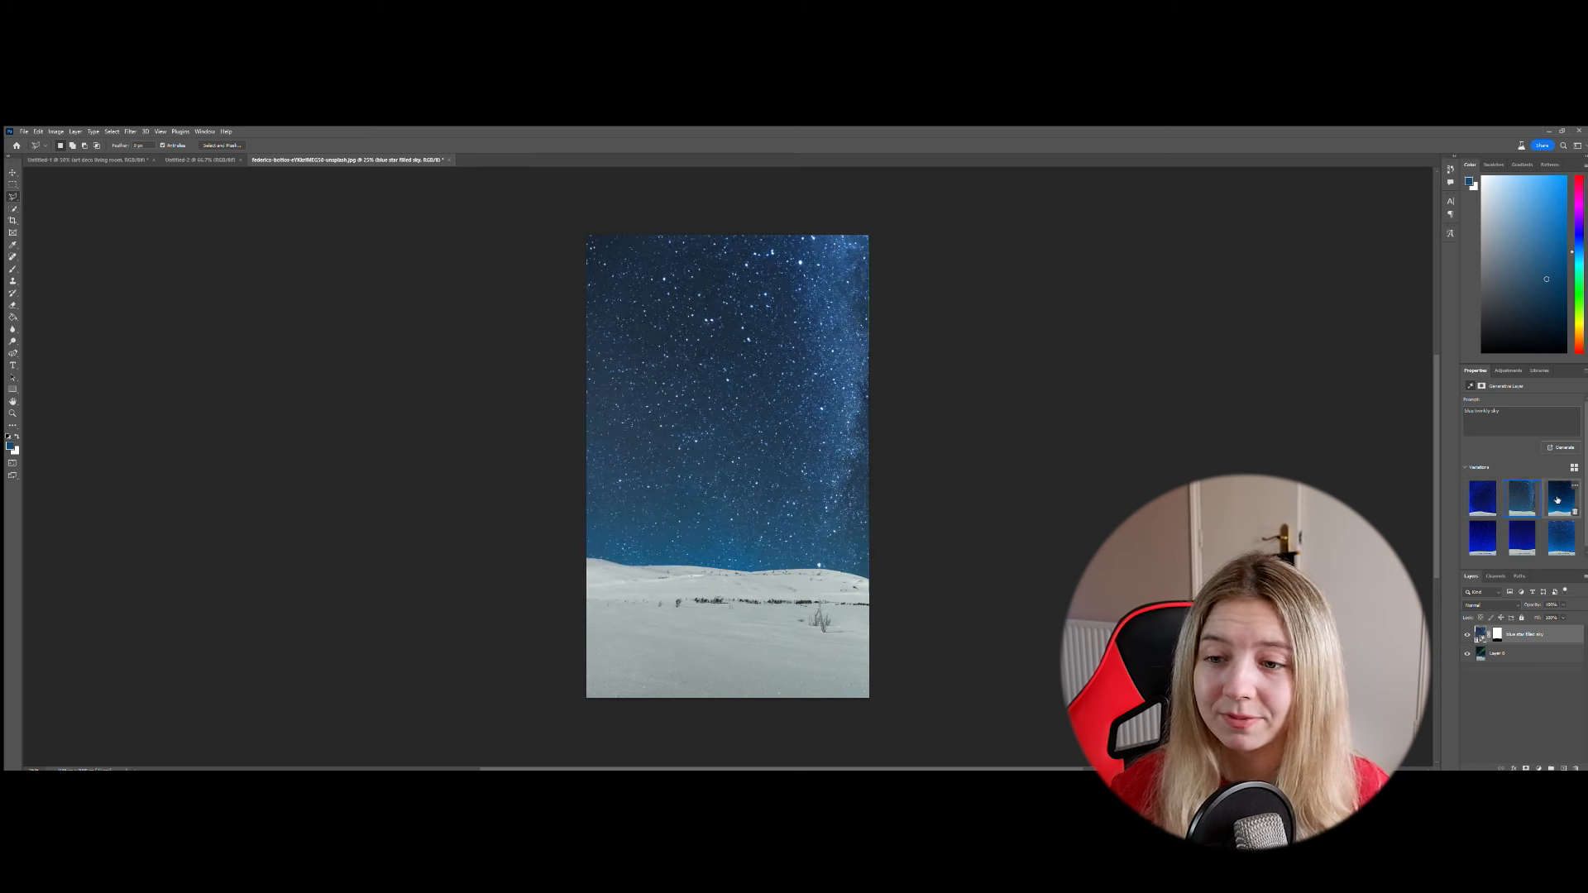
click(1559, 499)
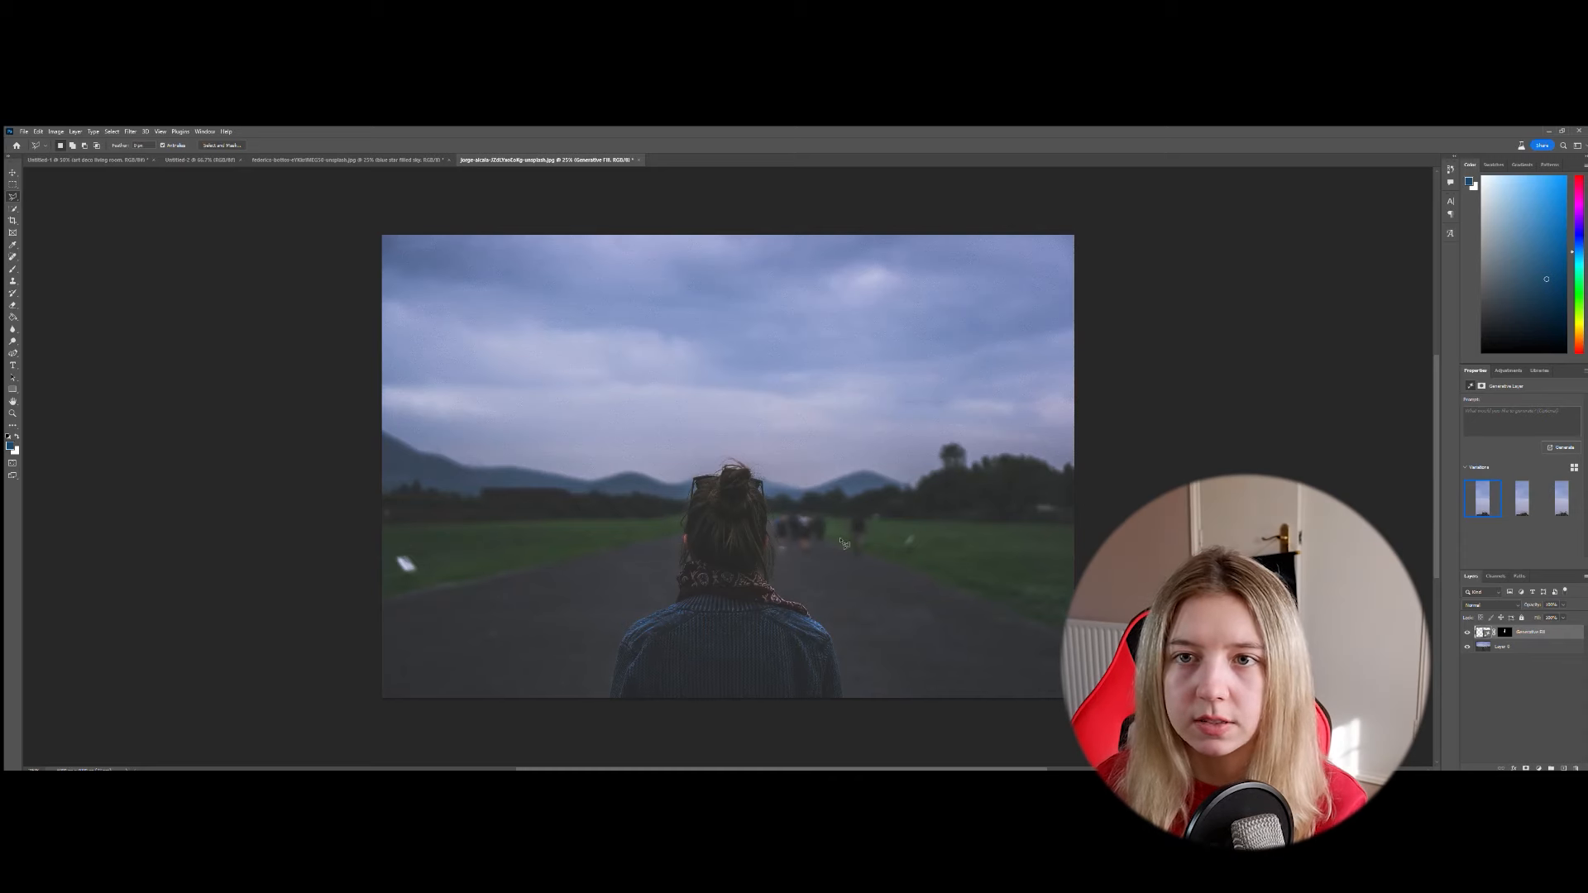
- Outline the blurred people on the road beside the woman's head with the Polygonal Lasso and remove them with a promptless Generative Fill
key(ctrl+plus)
key(ctrl+plus)
key(ctrl+plus)
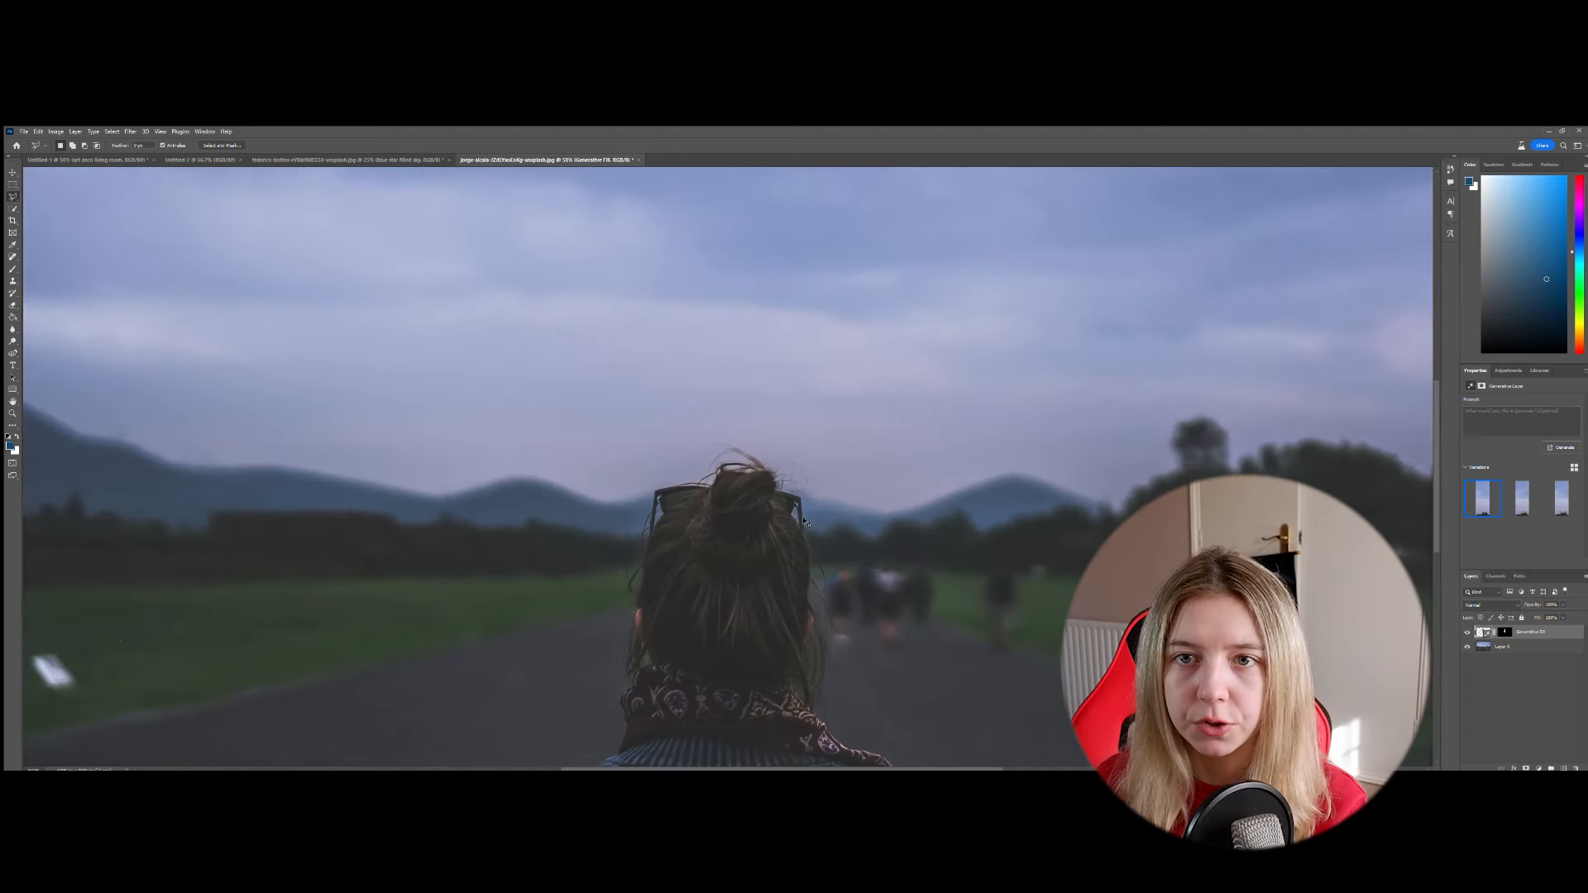
drag(905, 538, 813, 476)
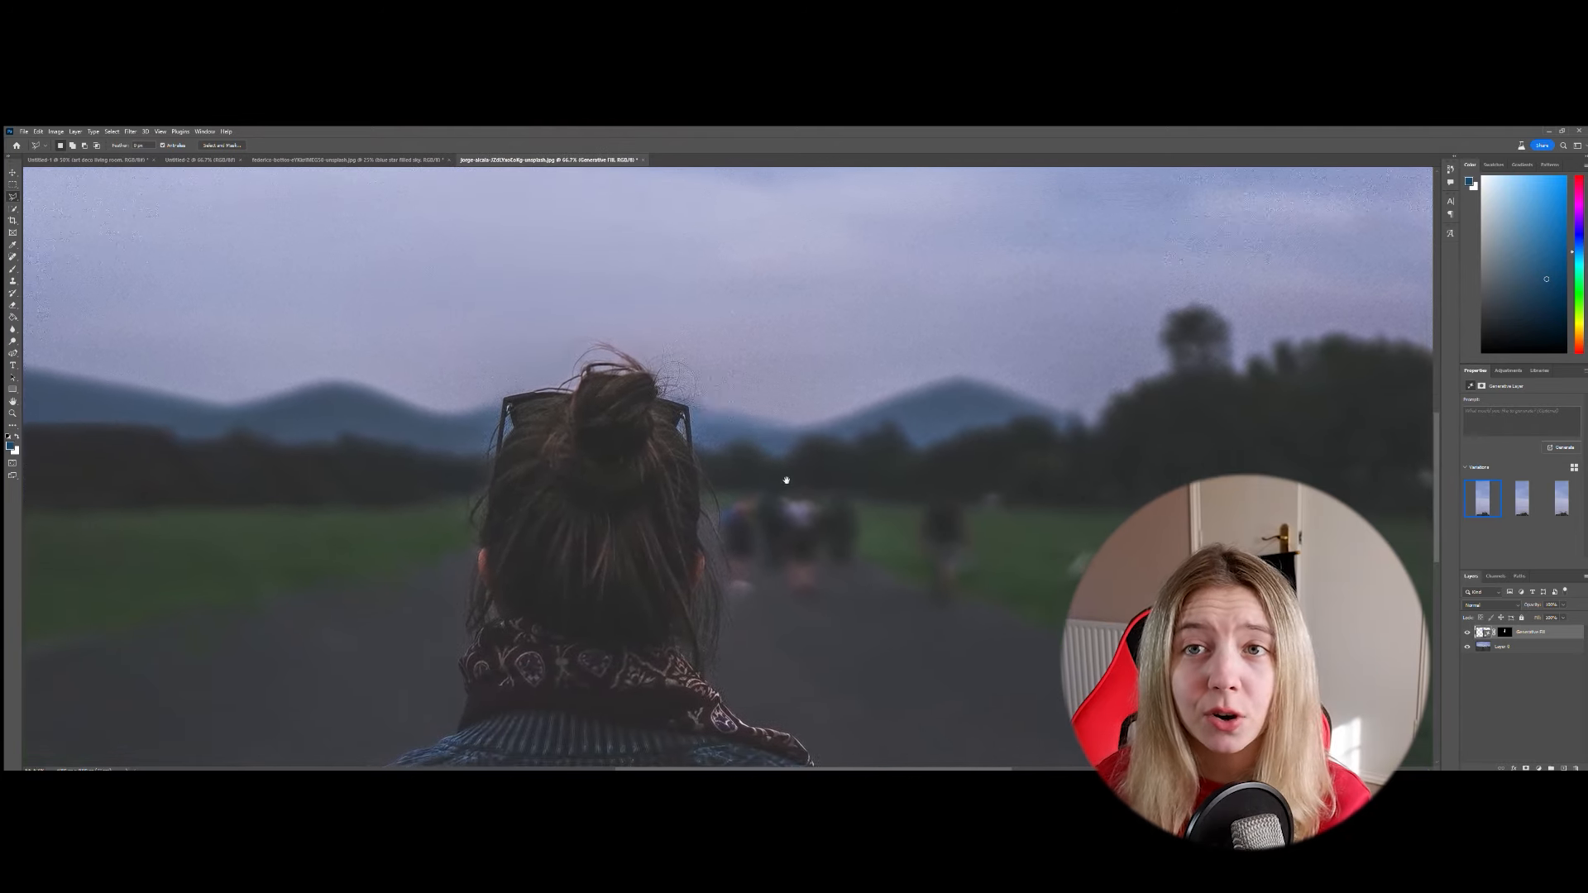
click(726, 476)
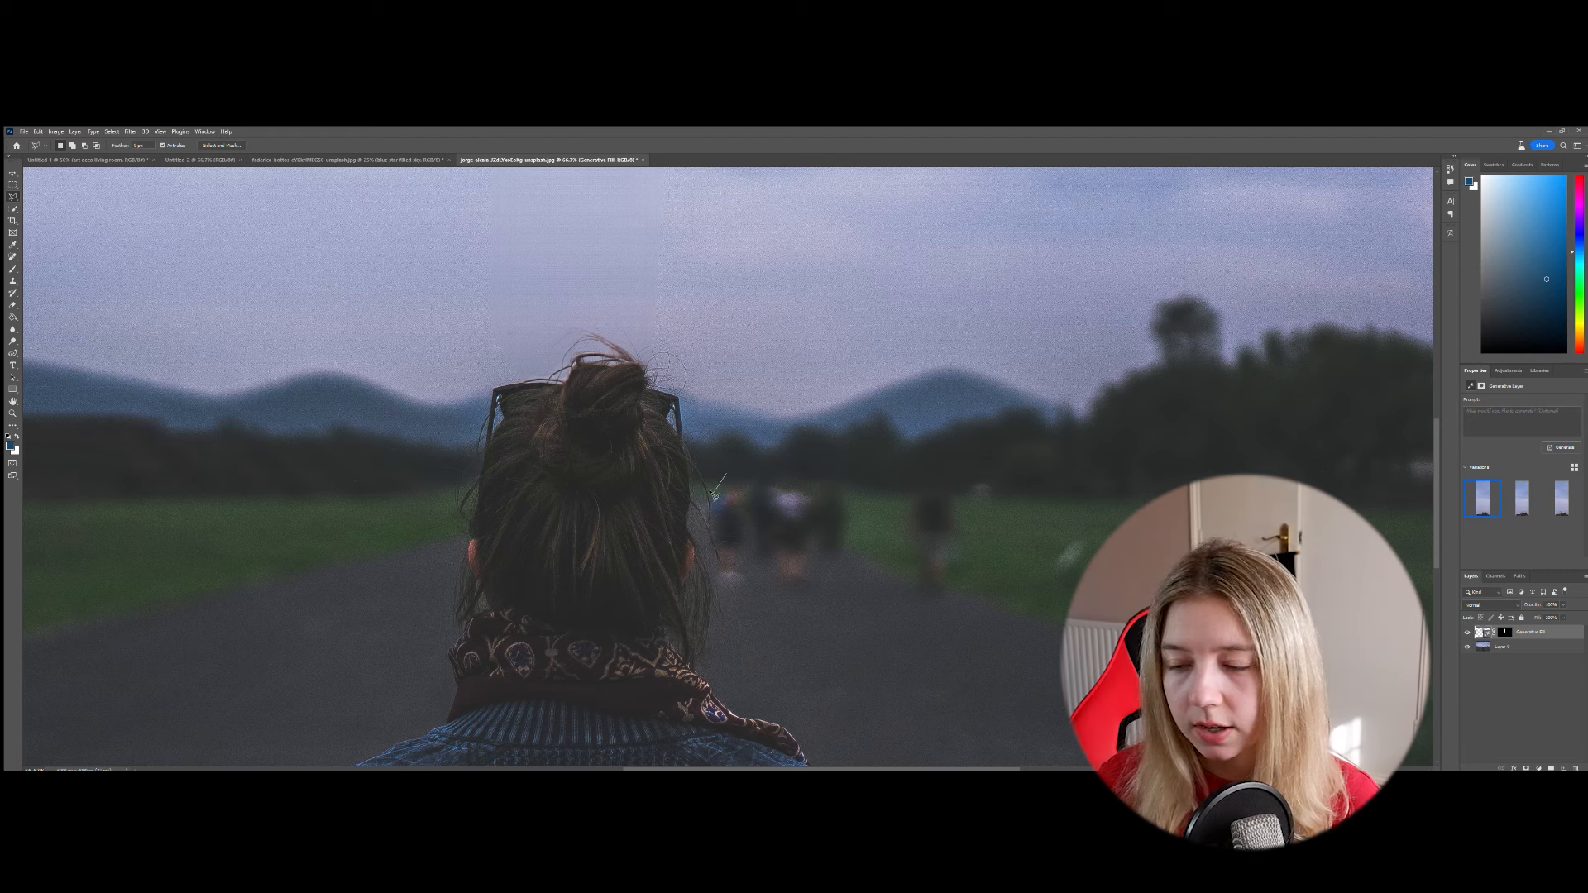
click(716, 579)
click(728, 593)
click(785, 605)
click(825, 599)
click(848, 584)
click(939, 608)
click(979, 585)
click(989, 532)
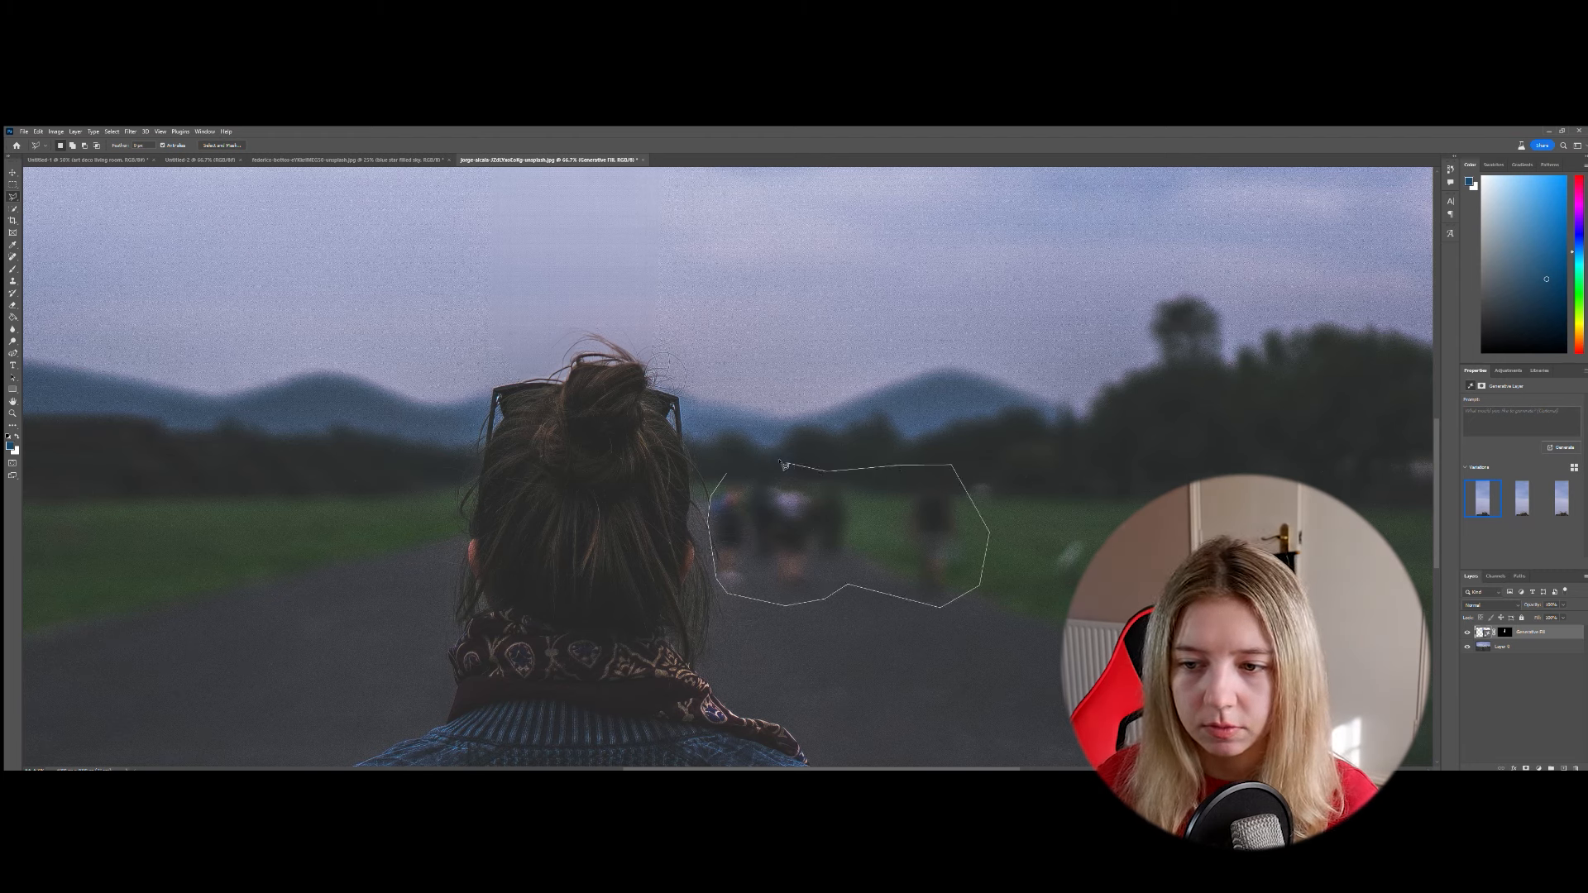
click(728, 475)
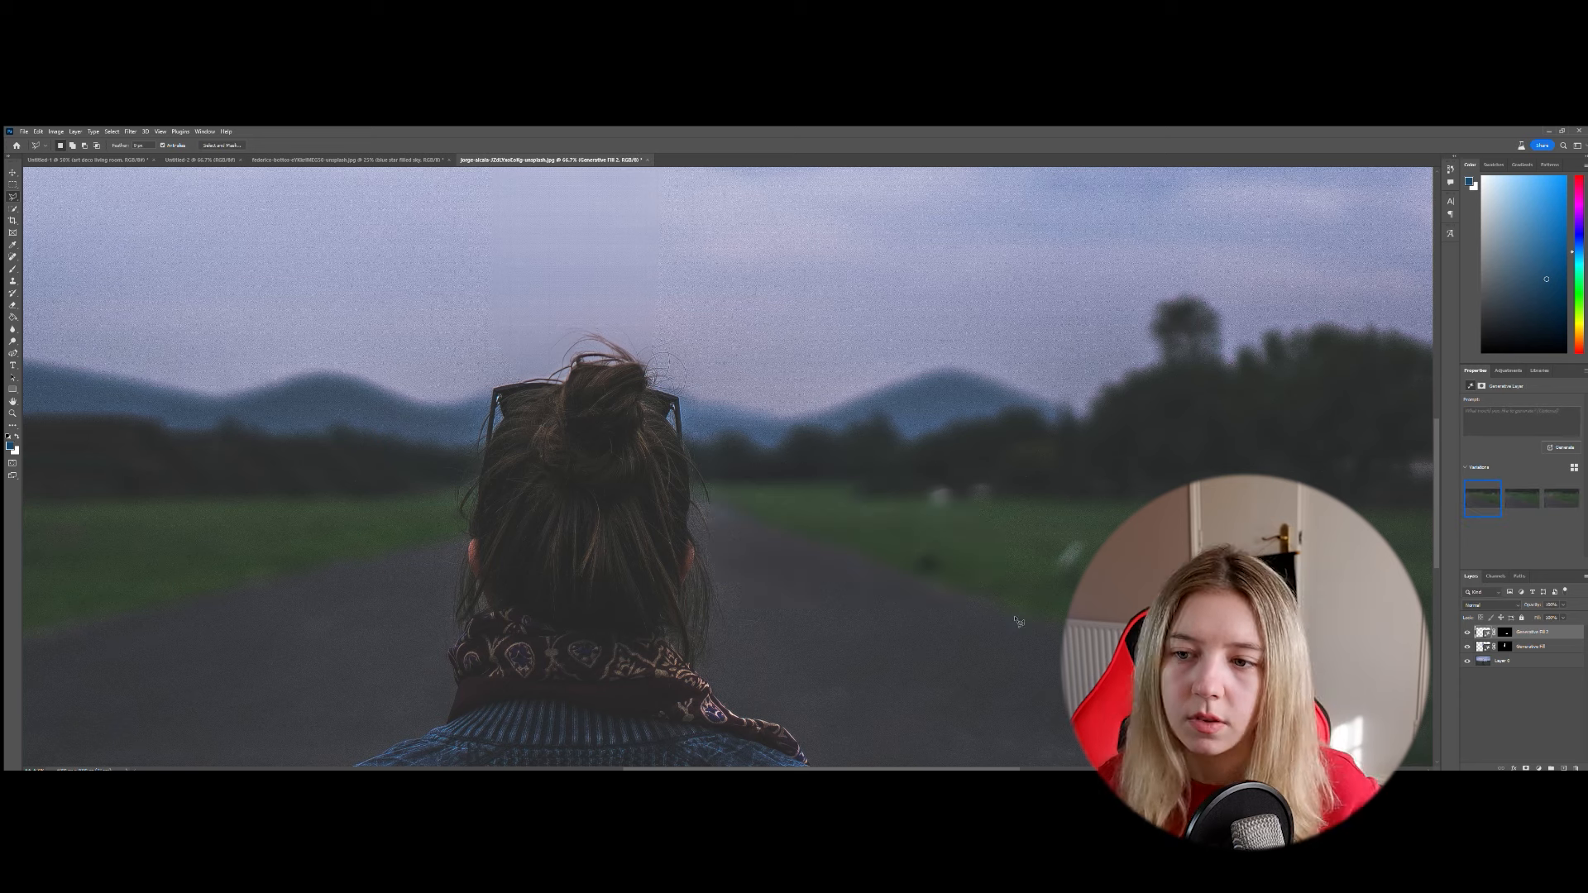
- Compare the variations of the fill replacing the people, keep the second, and view the photo with and without that layer
click(1522, 507)
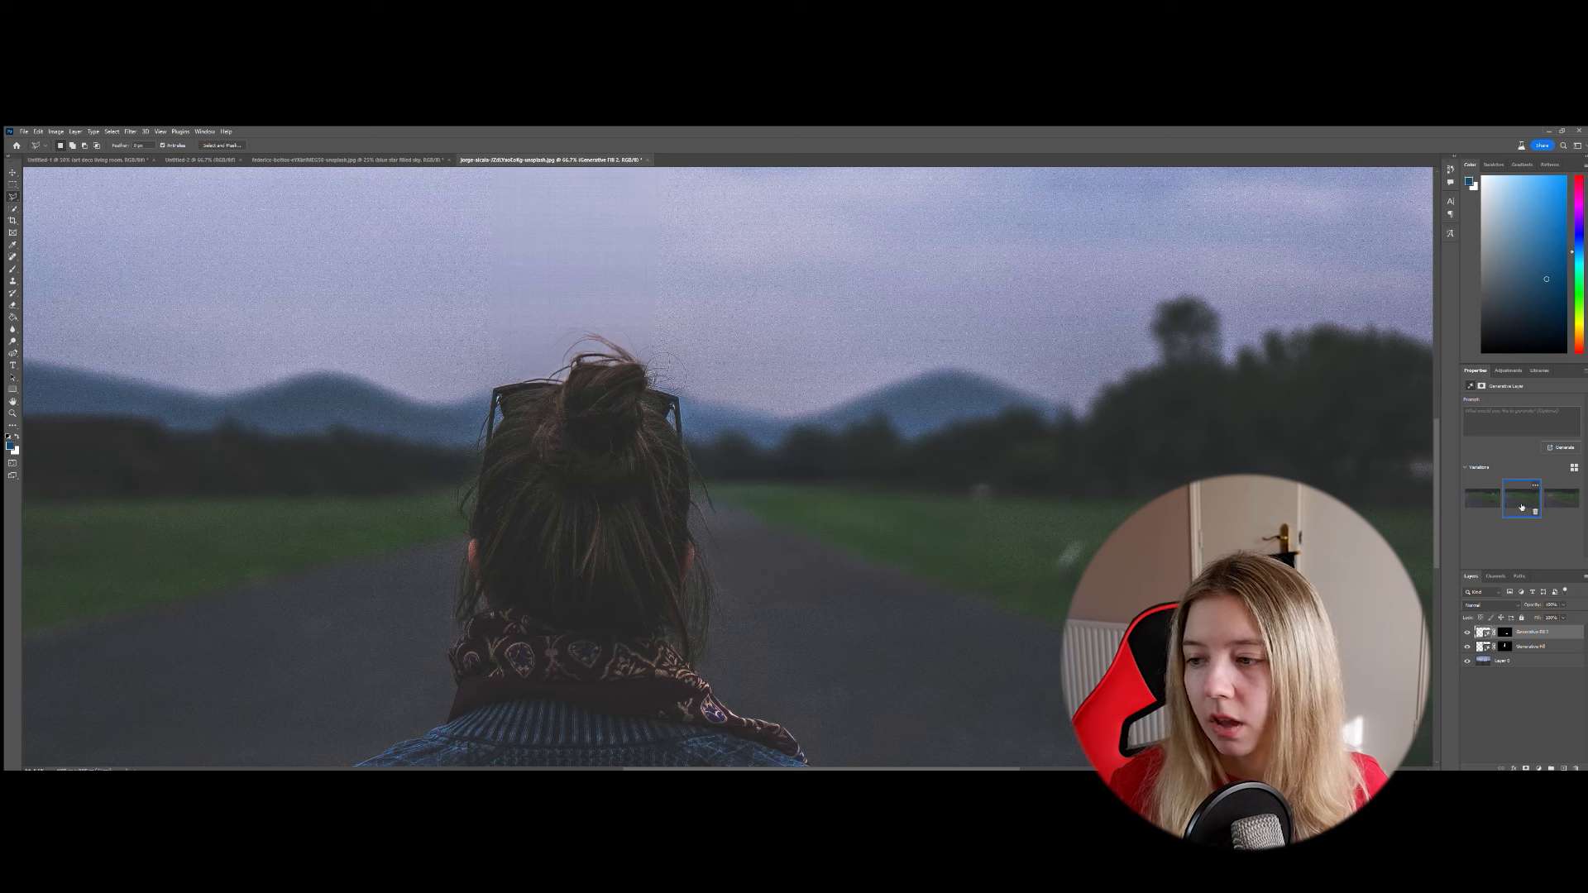
click(1555, 502)
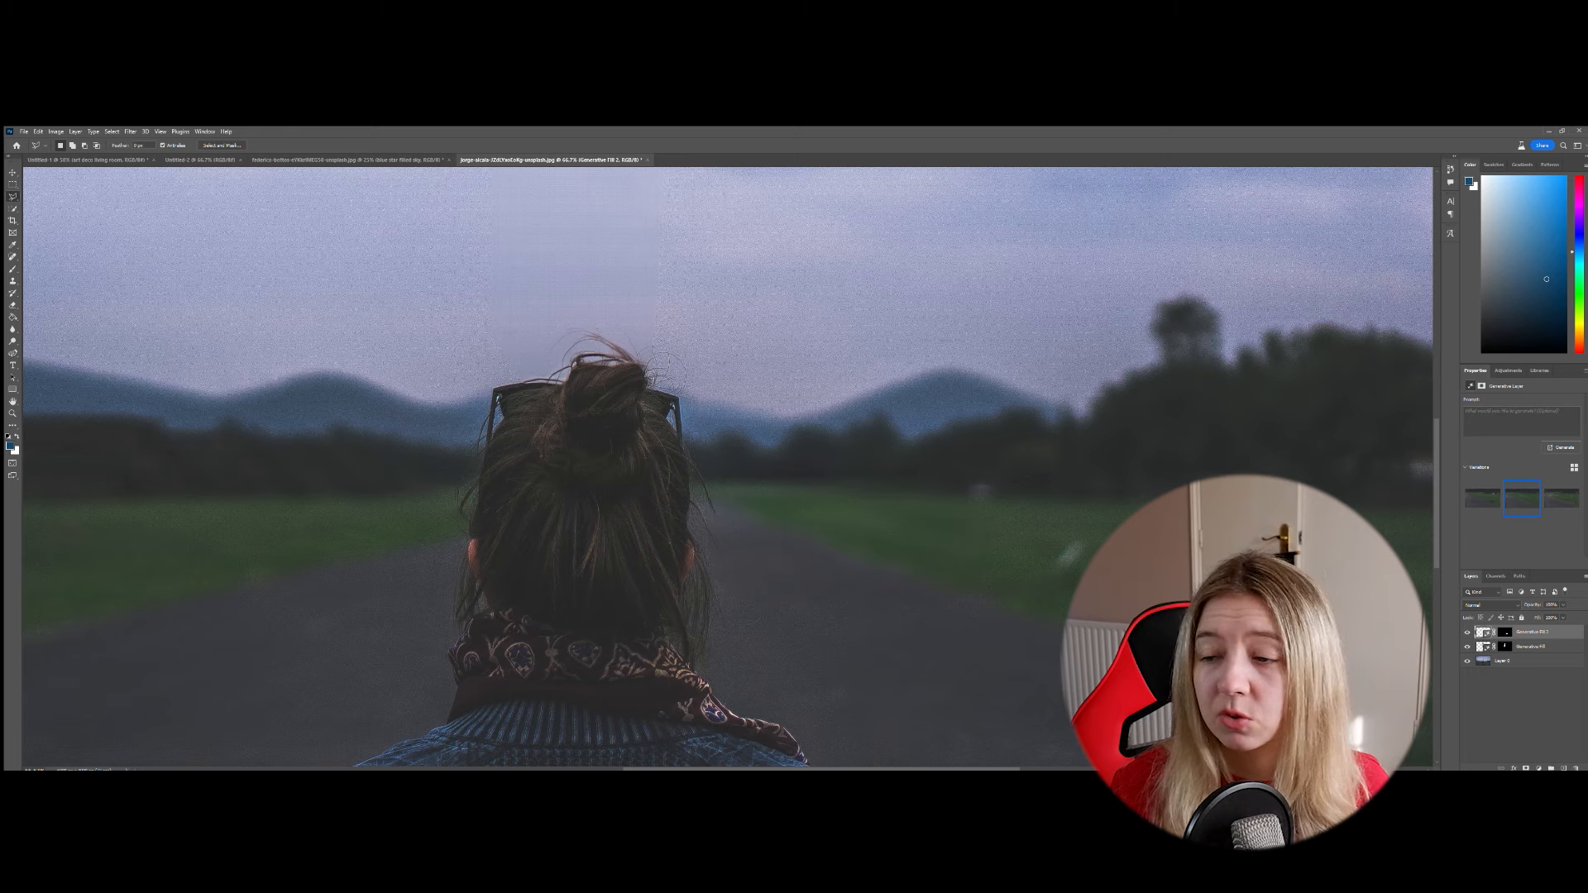
click(1468, 633)
click(1467, 633)
key(ctrl+minus)
key(ctrl+minus)
key(ctrl+minus)
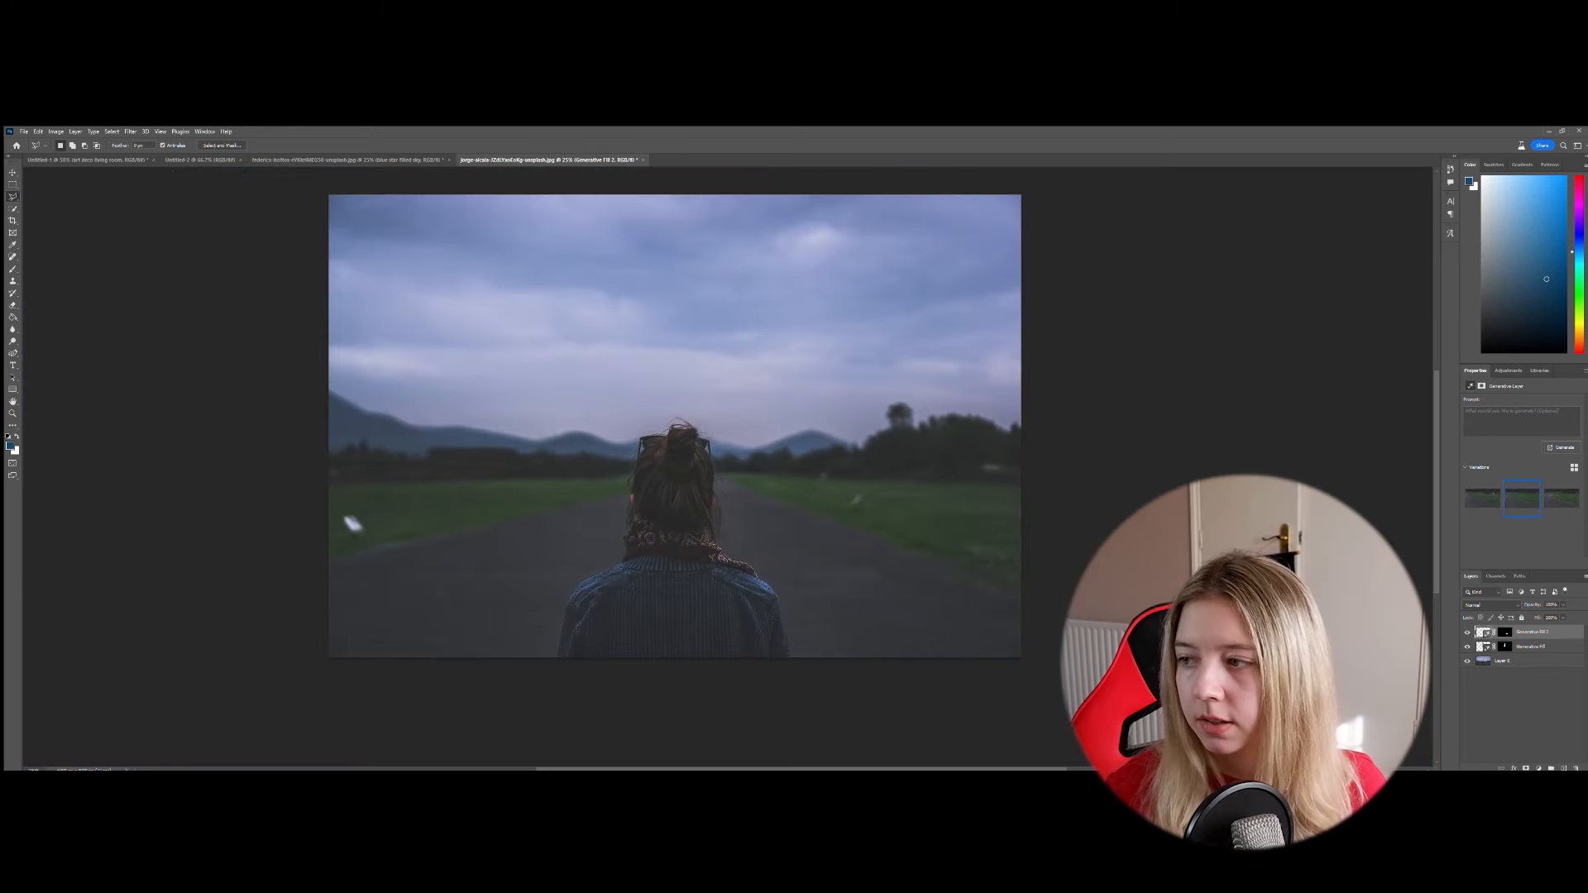